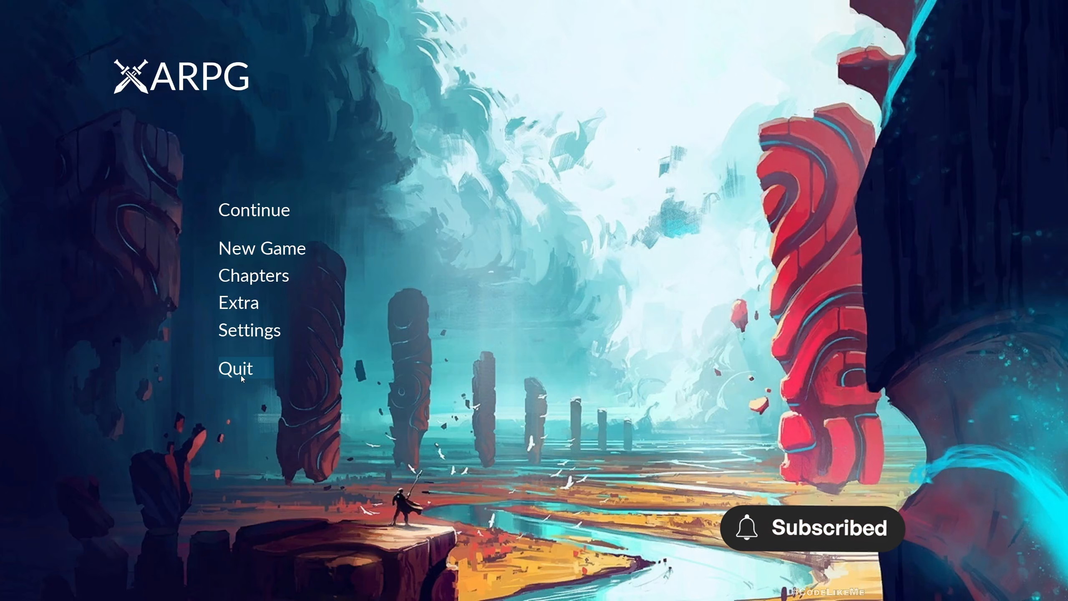
- Test the running main menu's quit confirmation and Settings submenu, and end the preview
{"action": "left_click", "coordinate": [258, 371]}
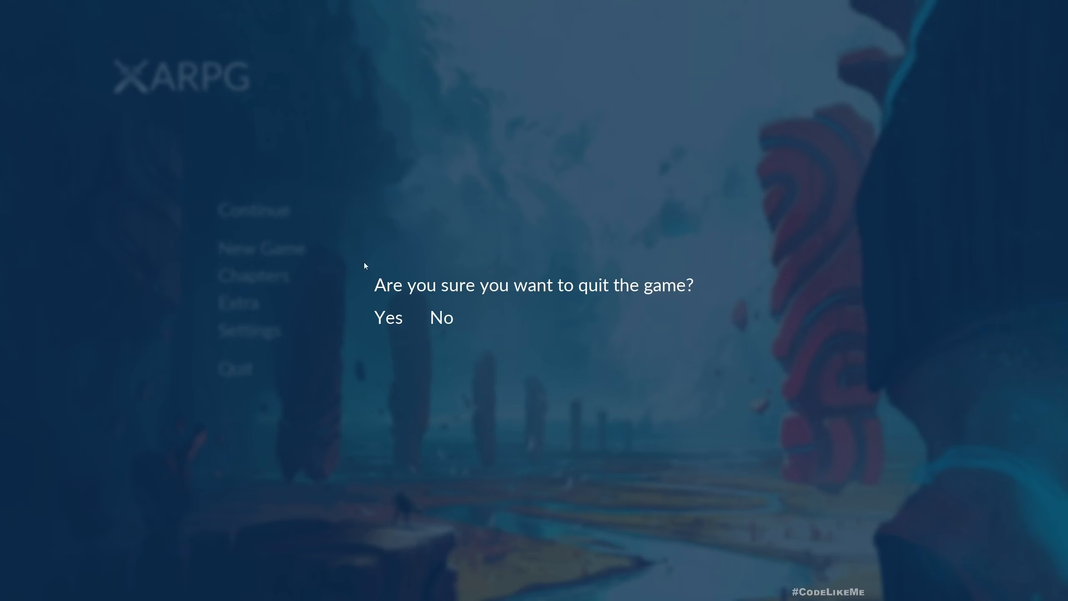
{"action": "left_click", "coordinate": [444, 323]}
{"action": "left_click", "coordinate": [244, 330]}
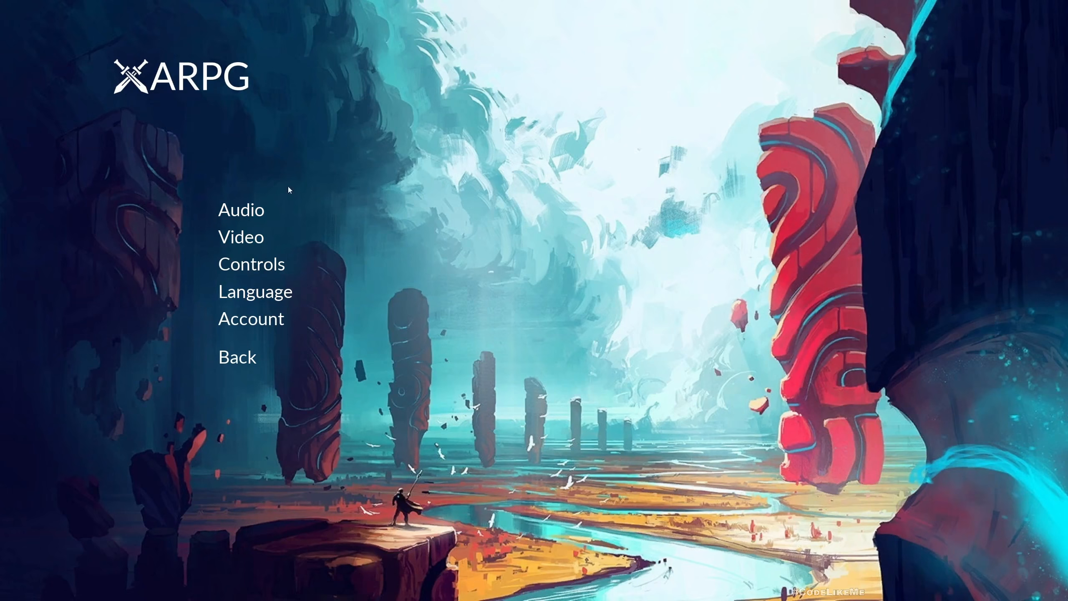
{"action": "key", "text": "Up"}
{"action": "key", "text": "Up"}
{"action": "key", "text": "Up"}
{"action": "key", "text": "Up"}
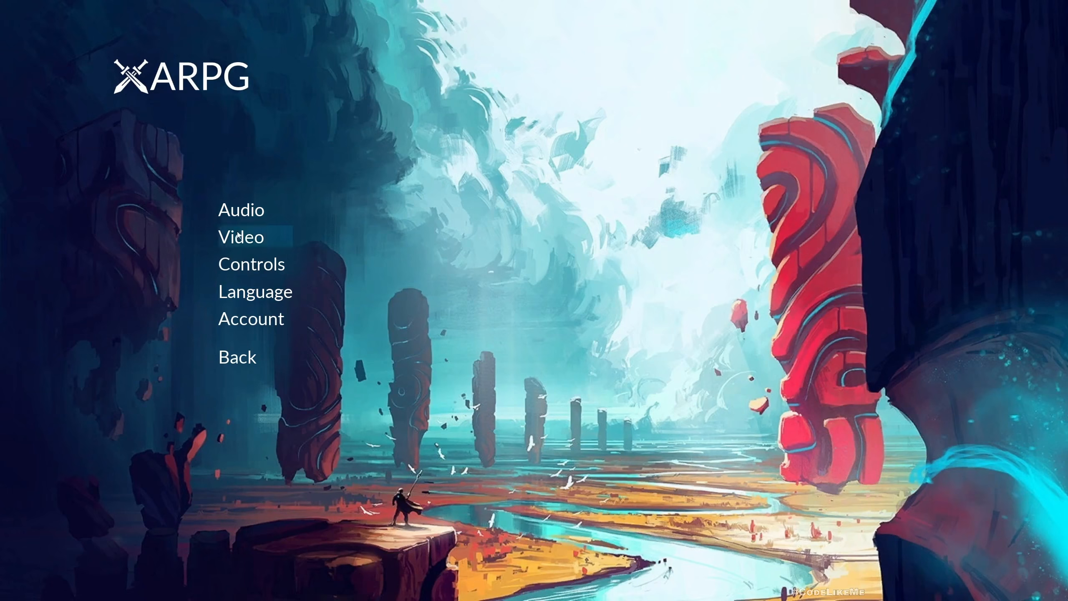
{"action": "left_click", "coordinate": [238, 358]}
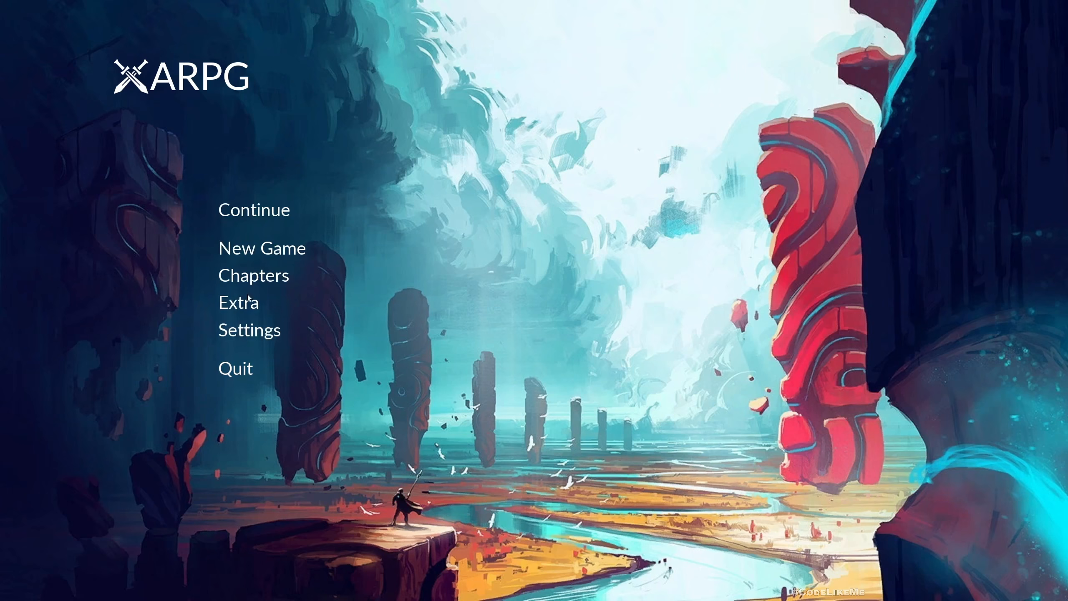
{"action": "left_click", "coordinate": [252, 332]}
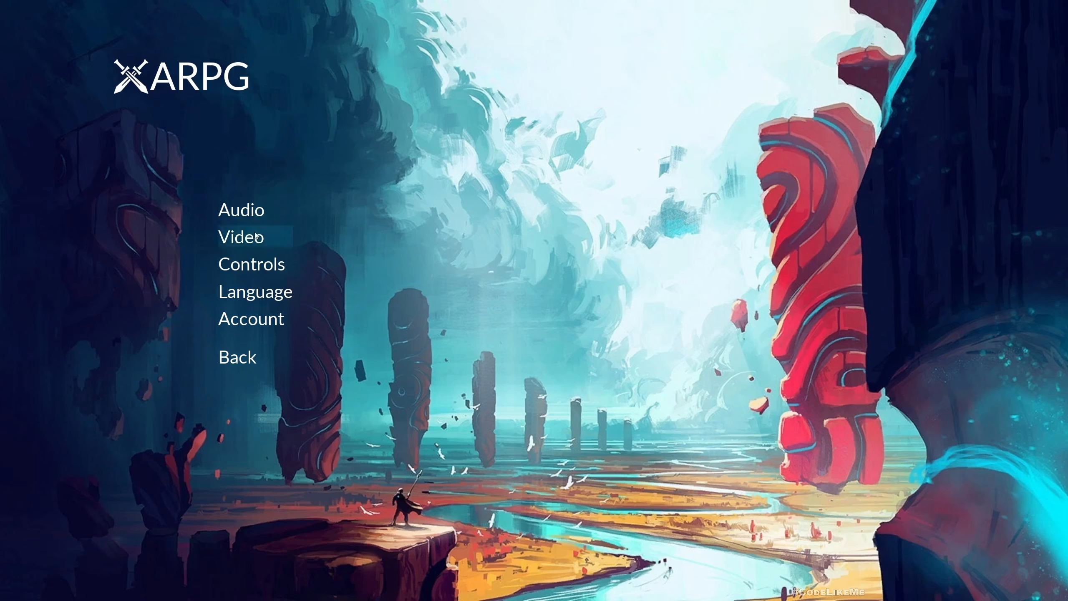
{"action": "key", "text": "Escape"}
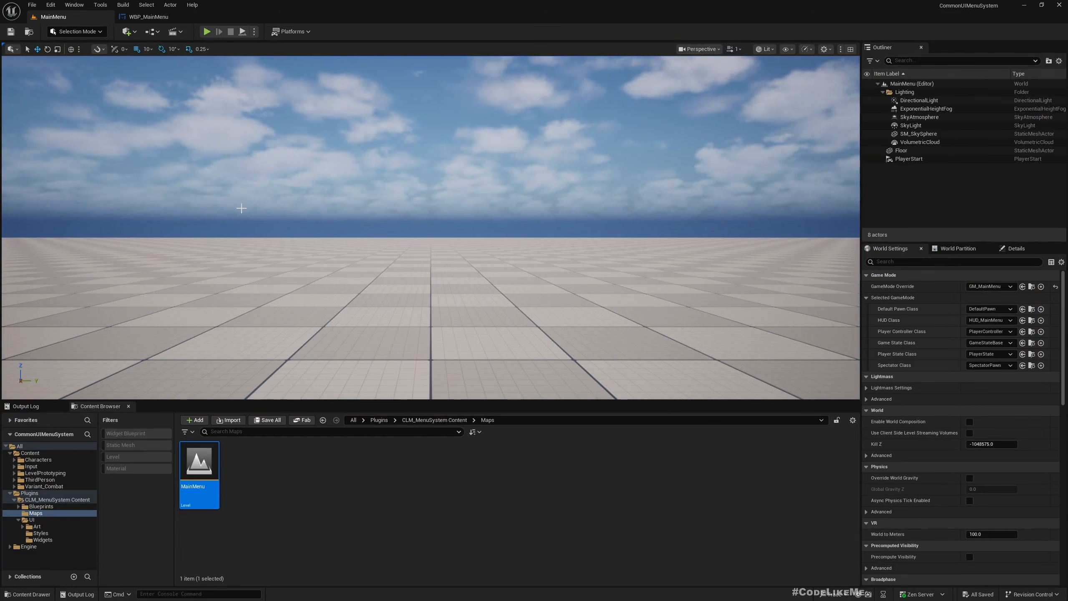
- Open WBP_MainMenu from the UI Widgets folder and examine the VB_Settings box and its Audio button
{"action": "left_click", "coordinate": [43, 540]}
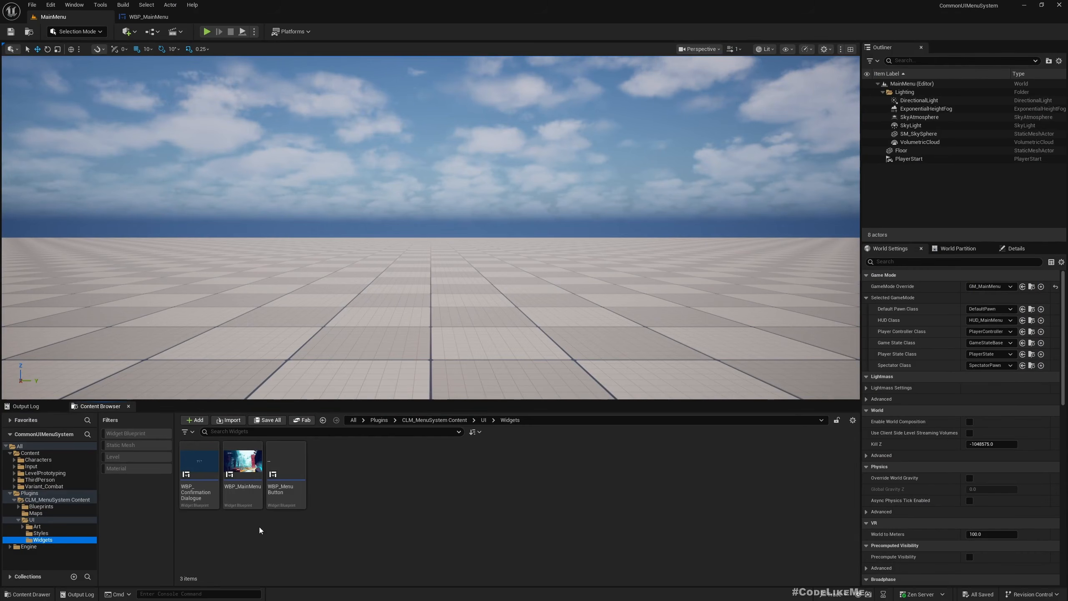
{"action": "double_click", "coordinate": [242, 463]}
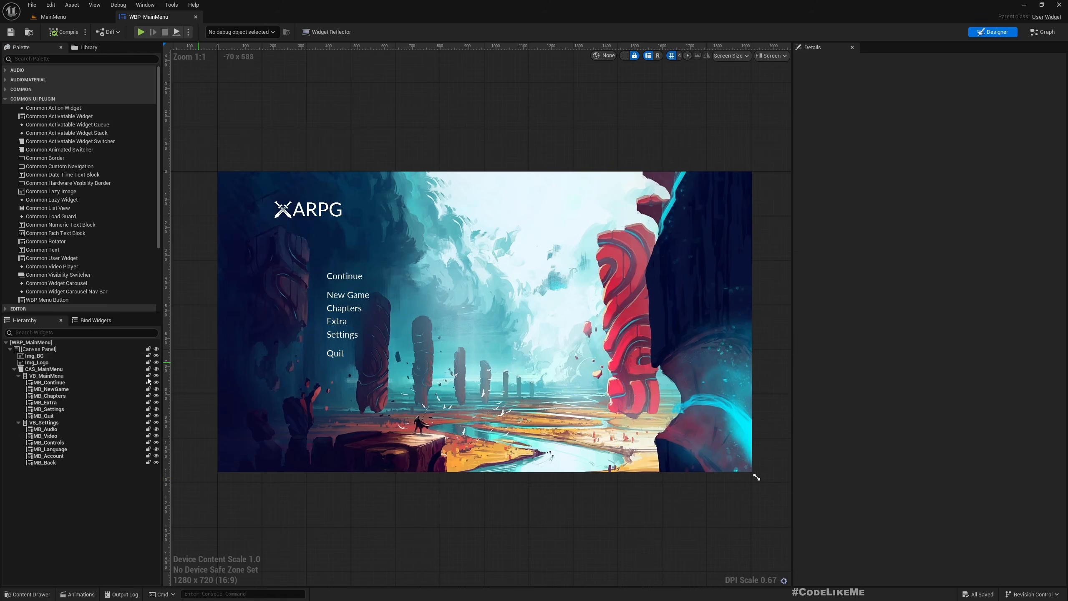
{"action": "left_click", "coordinate": [44, 423]}
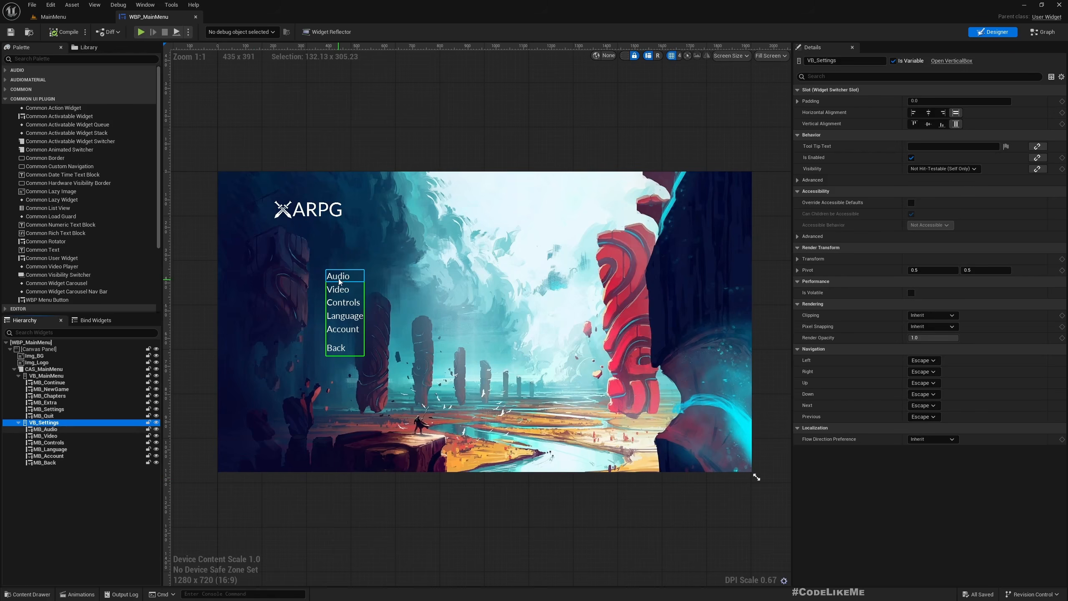
{"action": "left_click", "coordinate": [340, 278]}
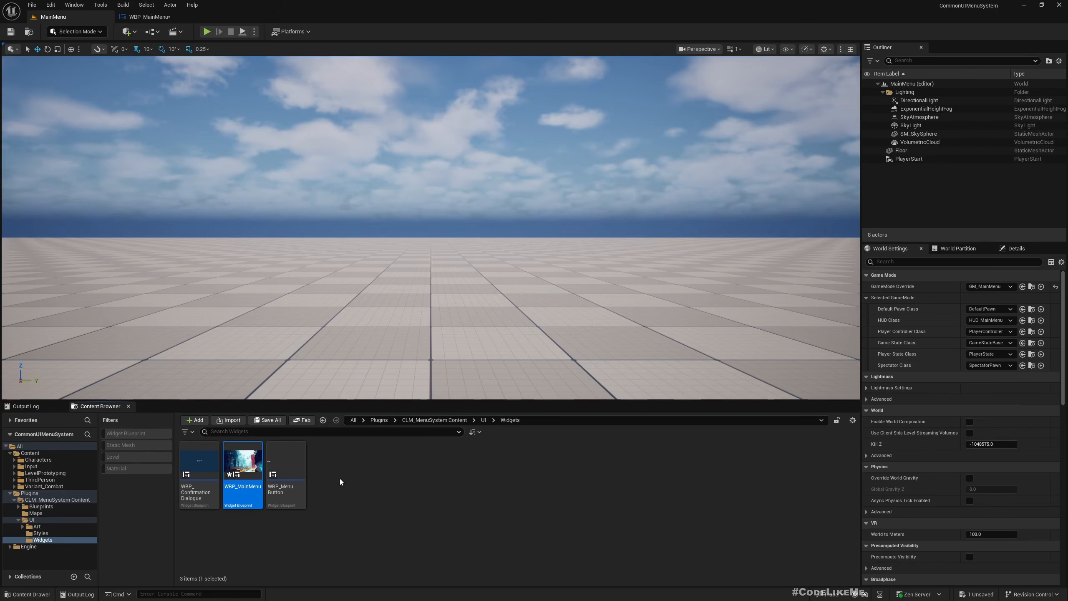
- Create a widget blueprint based on User Widget in the Widgets folder and name it WBP_AudioOptions
{"action": "right_click", "coordinate": [341, 482]}
{"action": "mouse_move", "coordinate": [378, 461]}
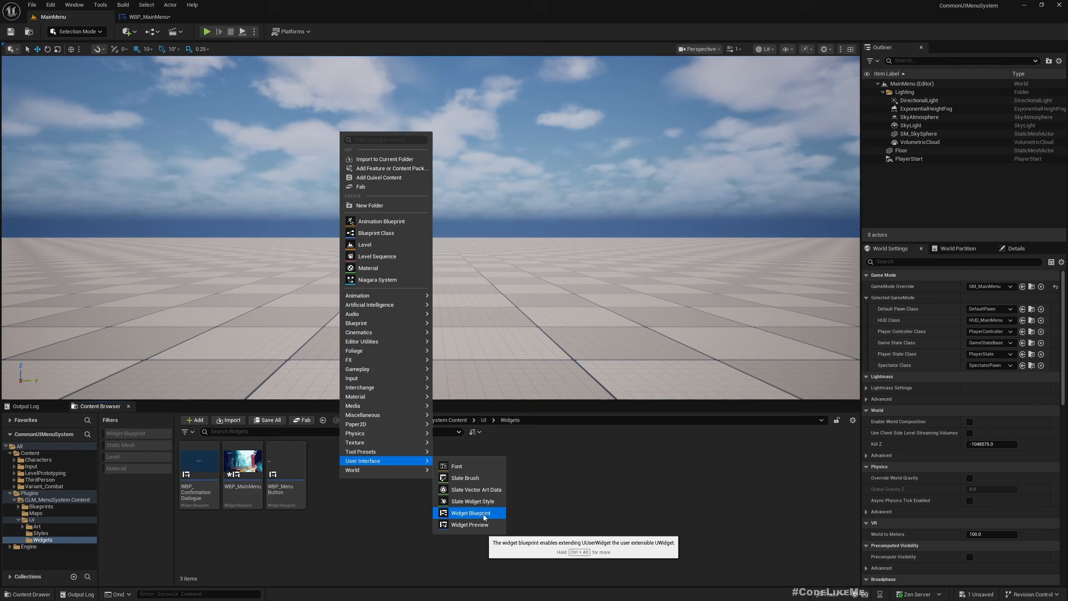
{"action": "left_click", "coordinate": [470, 513]}
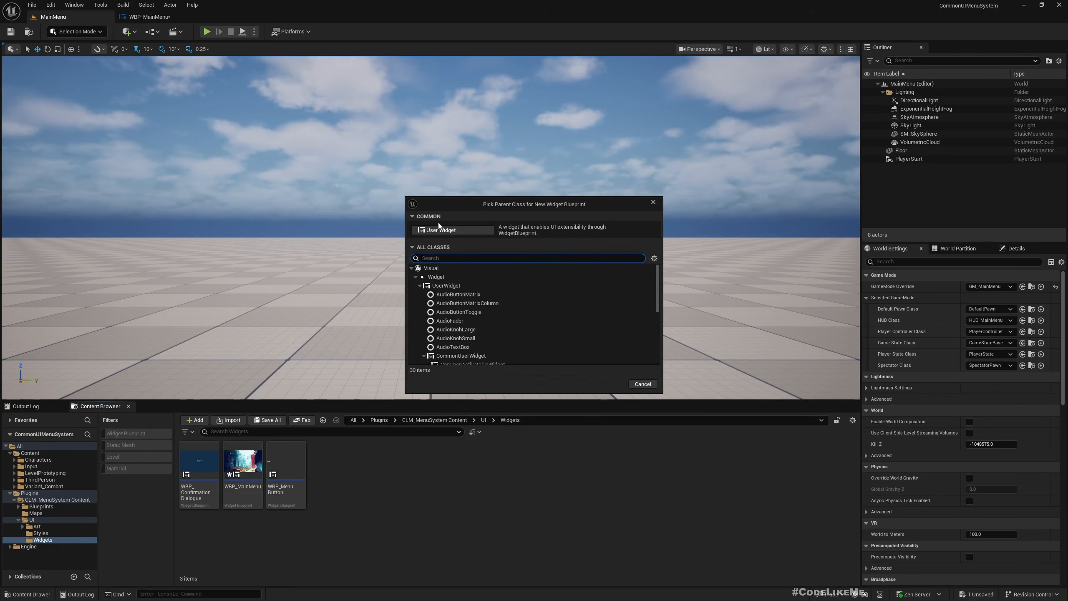
{"action": "left_click", "coordinate": [445, 231]}
{"action": "type", "text": "WB"}
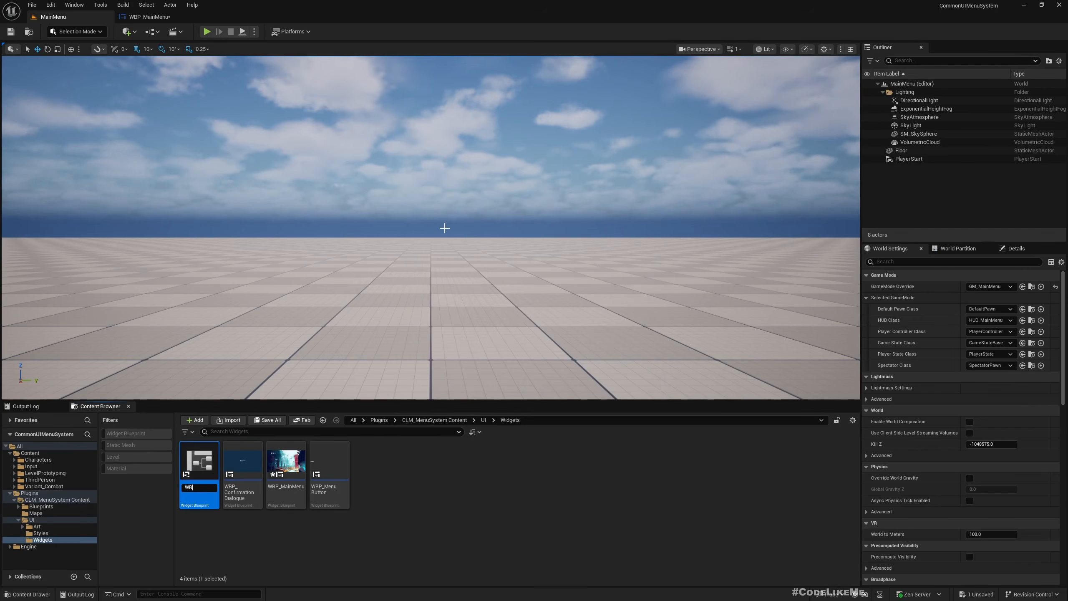
{"action": "type", "text": "P_AudioOptions"}
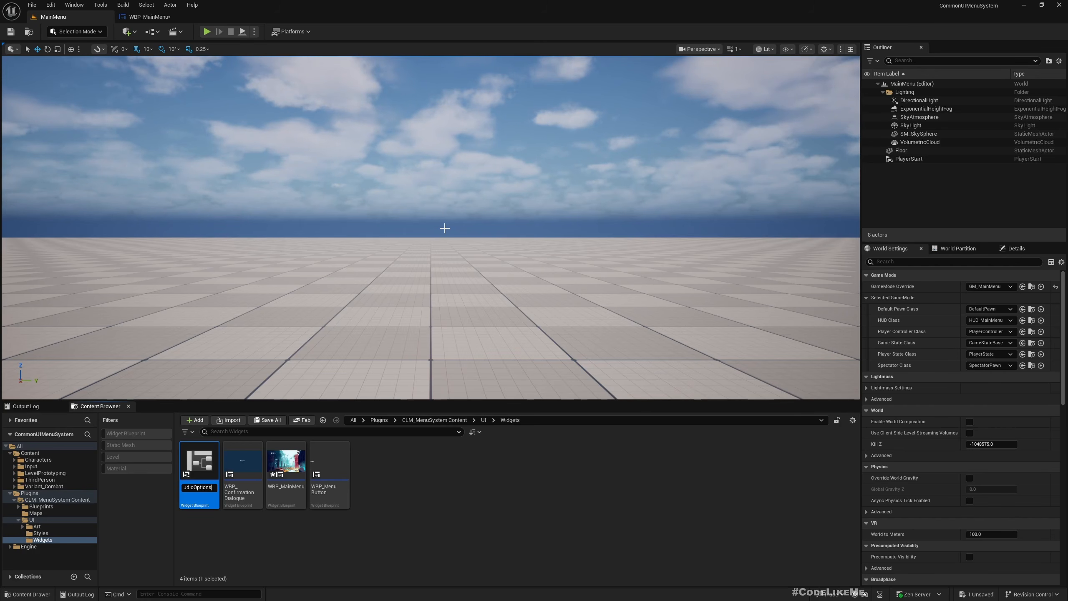
{"action": "key", "text": "Return"}
- Reopen WBP_MainMenu and compare the VB_MainMenu and VB_Settings boxes inside the CAS_MainMenu switcher
{"action": "right_click", "coordinate": [299, 451]}
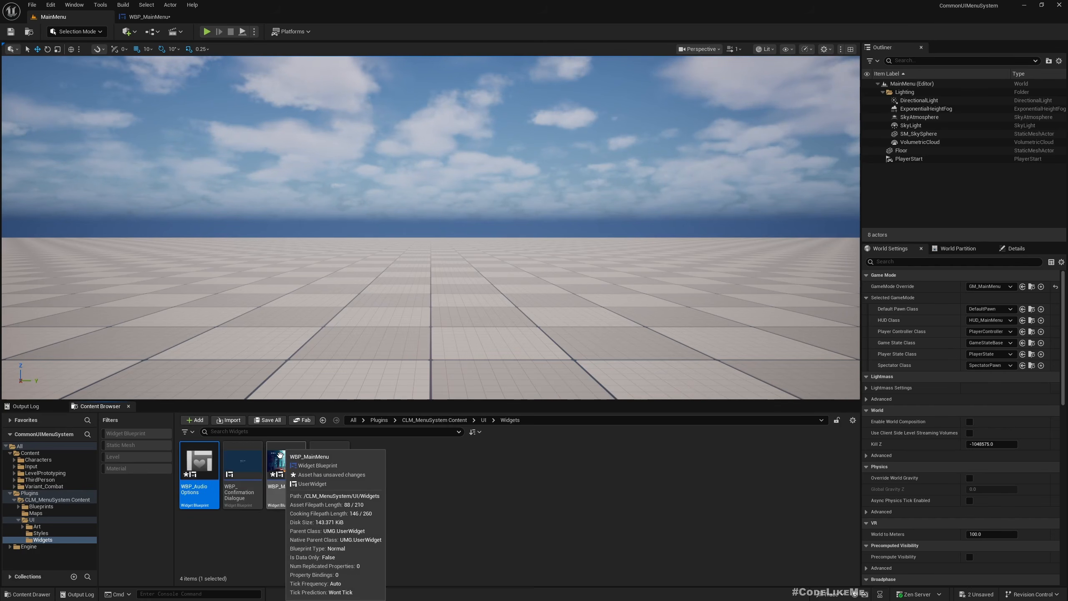
{"action": "left_click", "coordinate": [280, 455]}
{"action": "right_click", "coordinate": [280, 455]}
{"action": "left_click", "coordinate": [311, 484]}
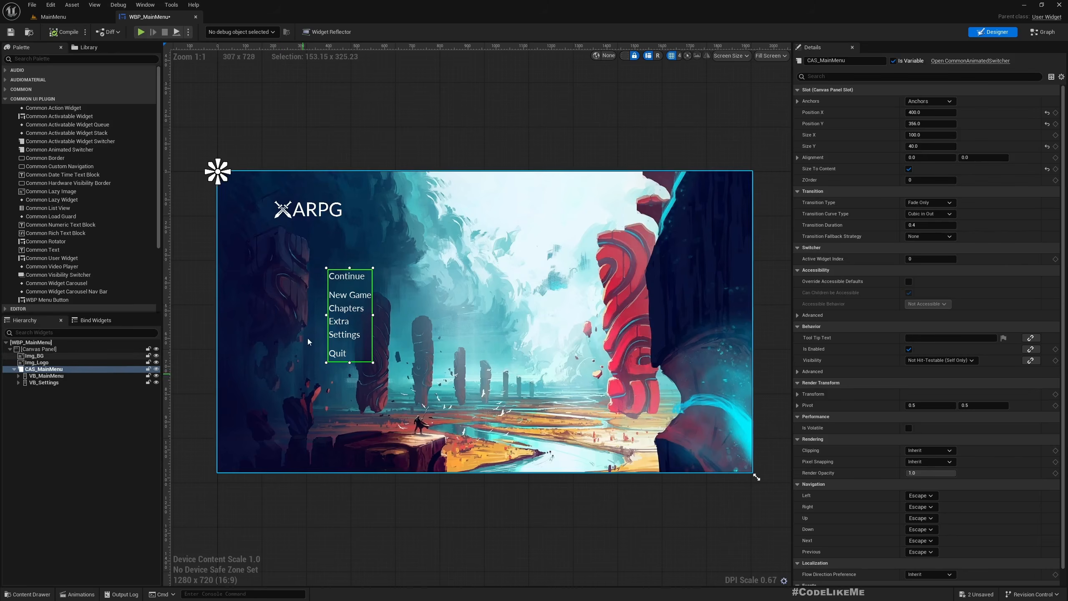
{"action": "left_click", "coordinate": [44, 382]}
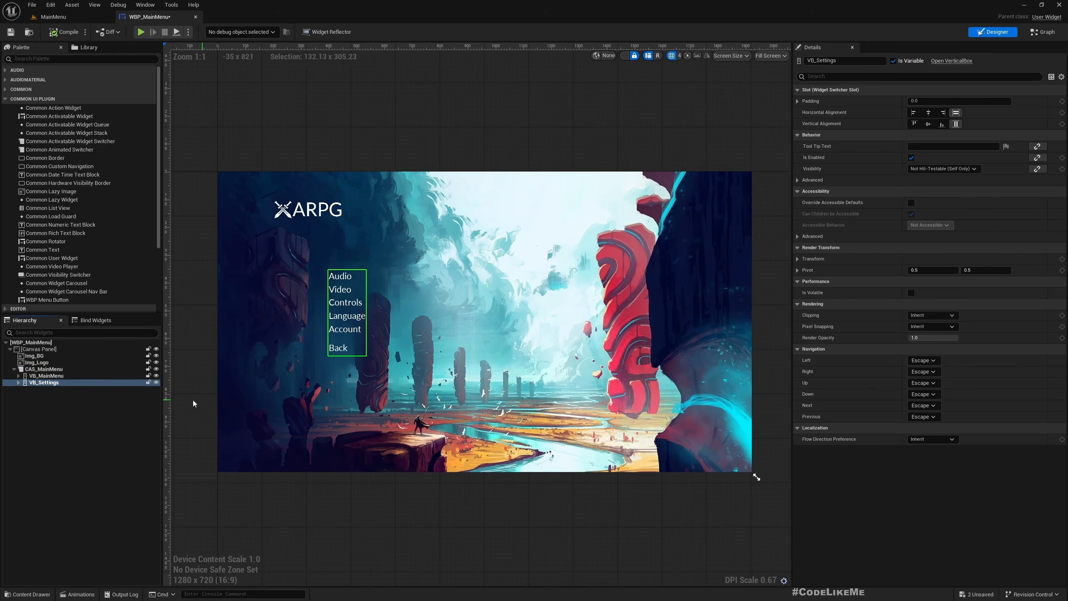
{"action": "left_click", "coordinate": [56, 376]}
{"action": "left_click", "coordinate": [46, 383]}
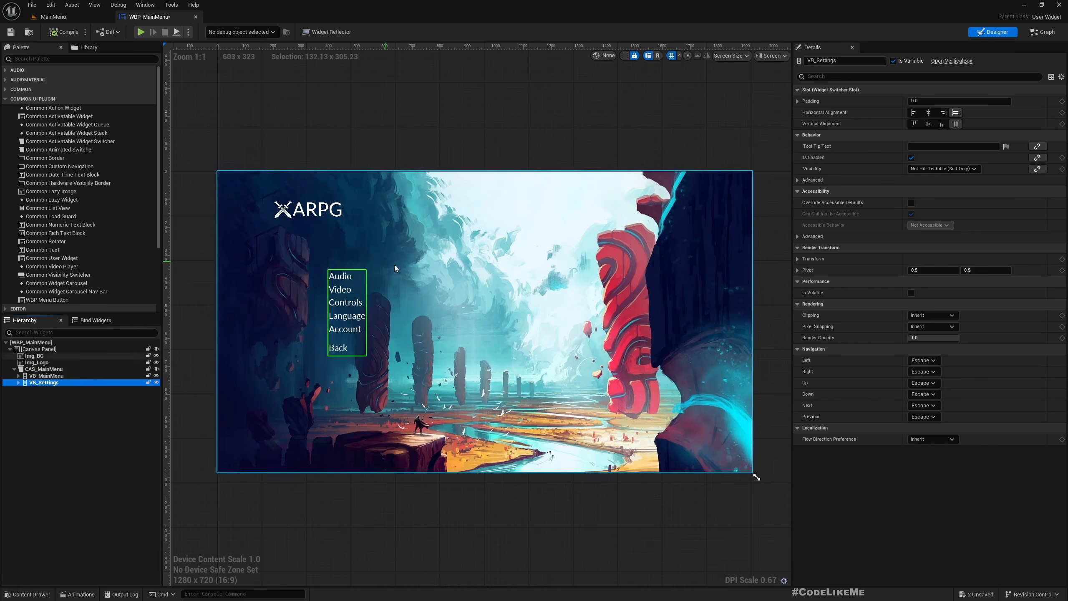
- Open WBP_AudioOptions and add a Vertical Box as its root widget
{"action": "left_click", "coordinate": [54, 16]}
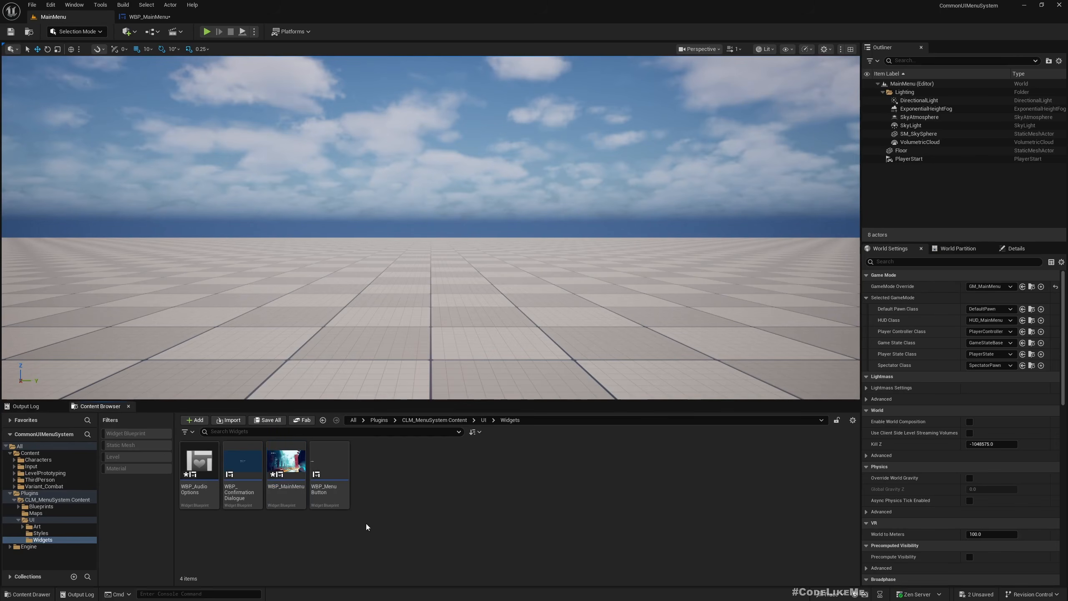
{"action": "double_click", "coordinate": [215, 495]}
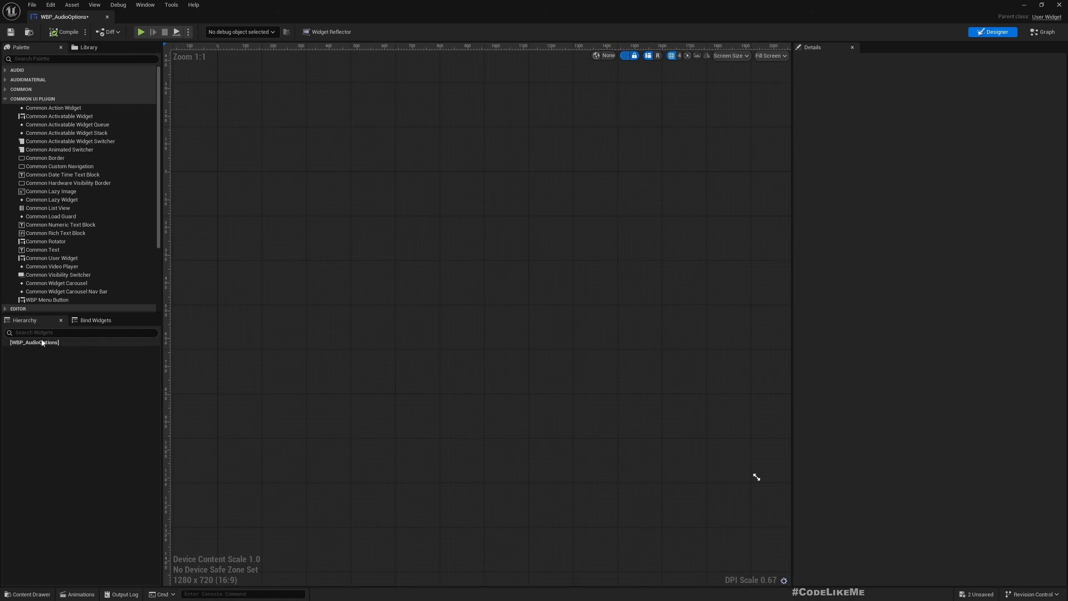
{"action": "left_click", "coordinate": [30, 59]}
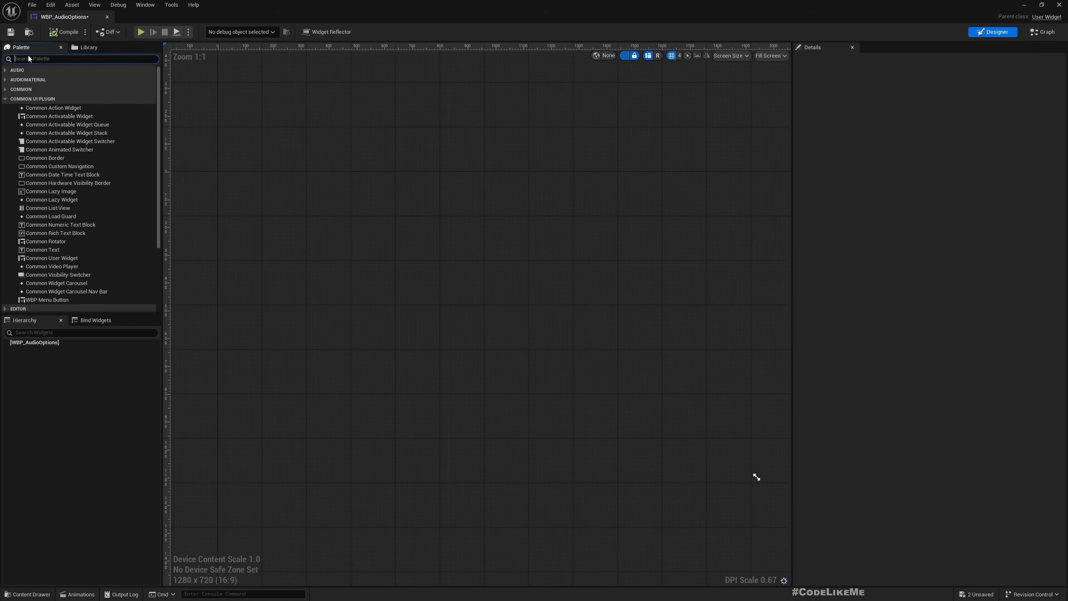
{"action": "type", "text": "verti"}
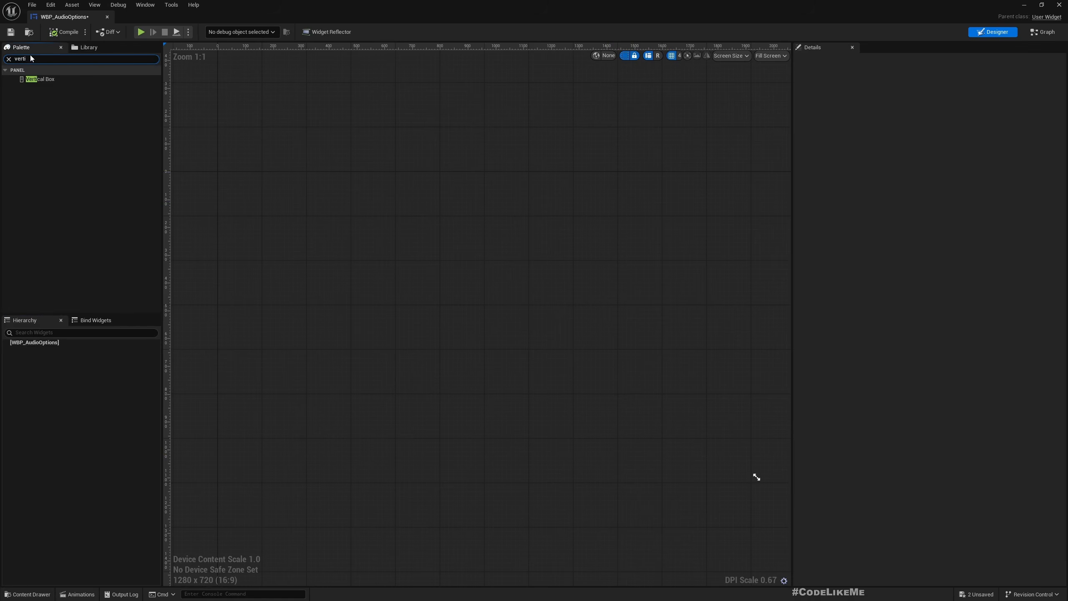
{"action": "left_click_drag", "start_coordinate": [40, 80], "coordinate": [48, 347]}
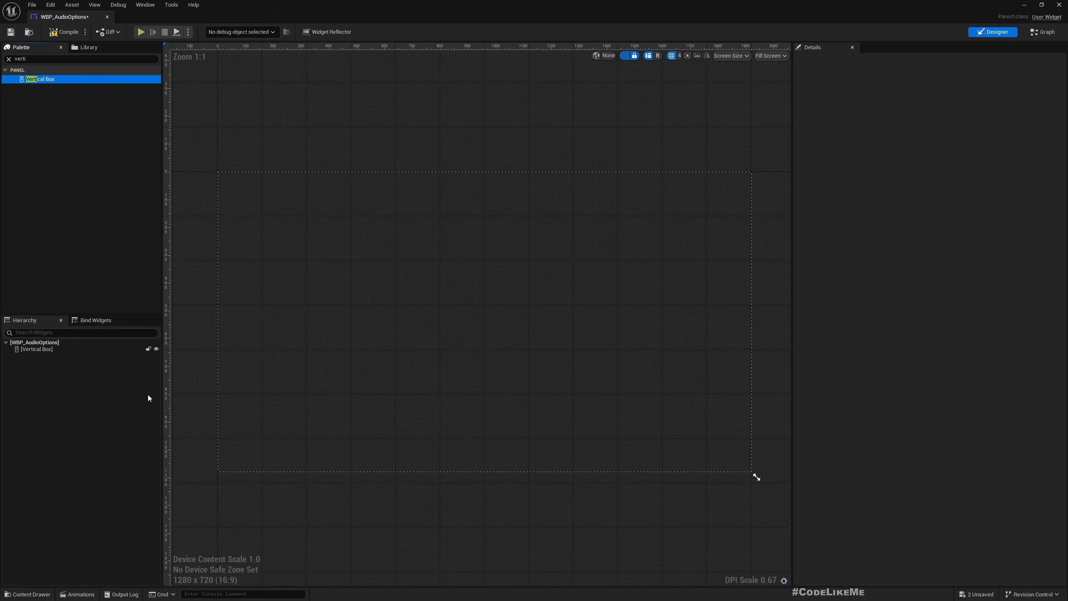
{"action": "left_click", "coordinate": [48, 349]}
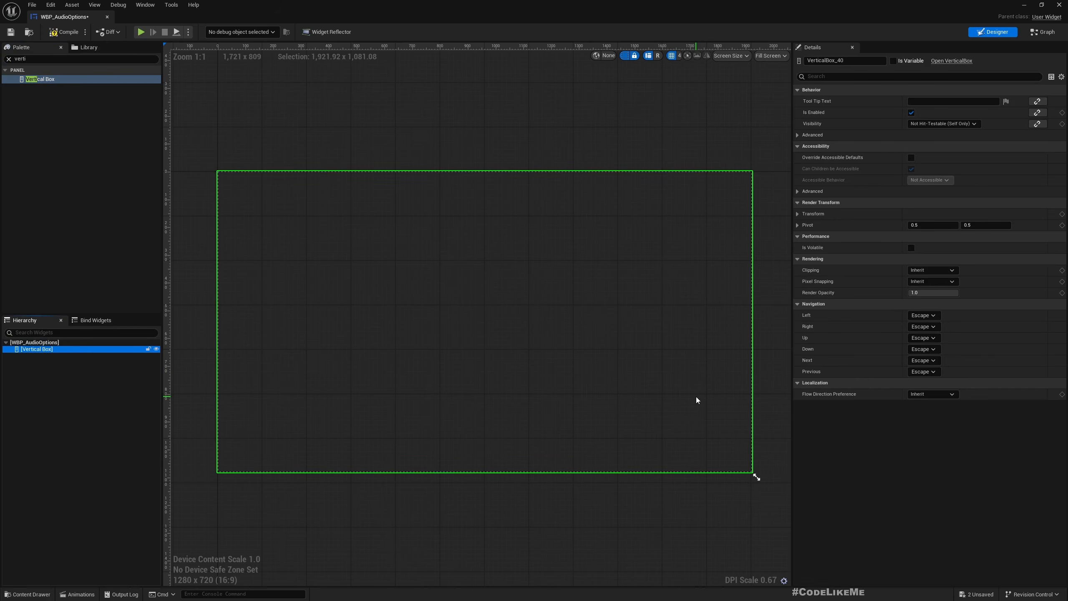
{"action": "key", "text": "F7"}
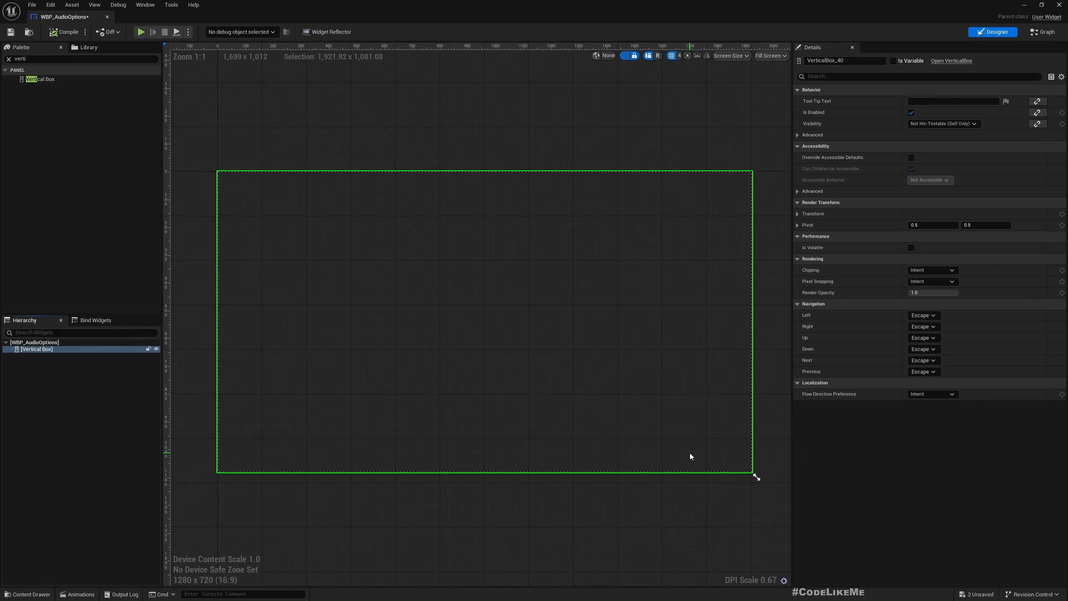
- Nest a Horizontal Box inside the Vertical Box and set its vertical alignment to fill
{"action": "left_click", "coordinate": [59, 59]}
{"action": "type", "text": "horiz"}
{"action": "left_click_drag", "start_coordinate": [44, 80], "coordinate": [48, 351]}
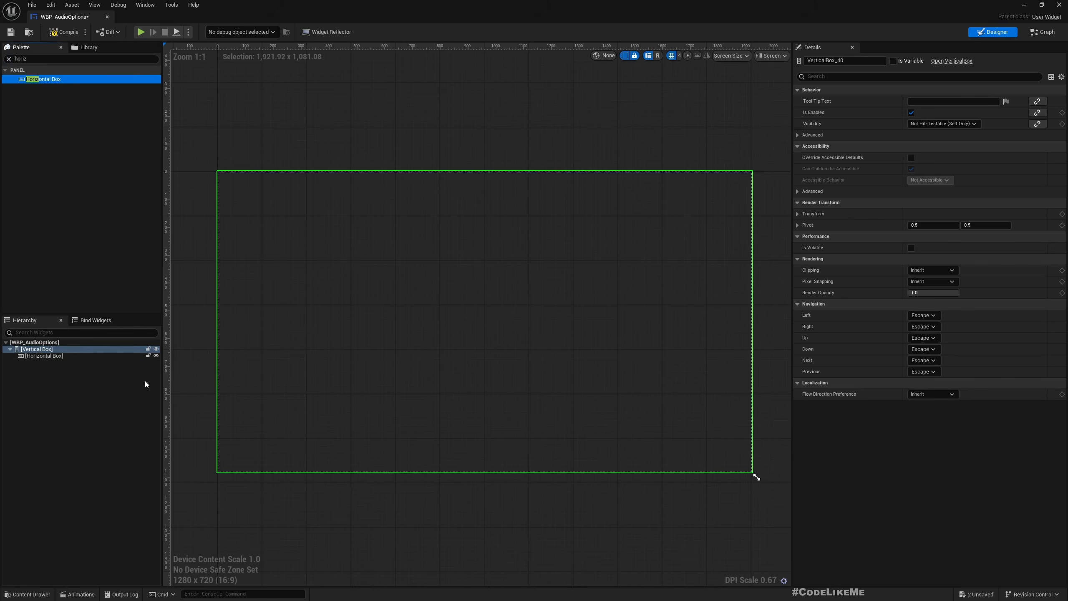
{"action": "left_click", "coordinate": [47, 356]}
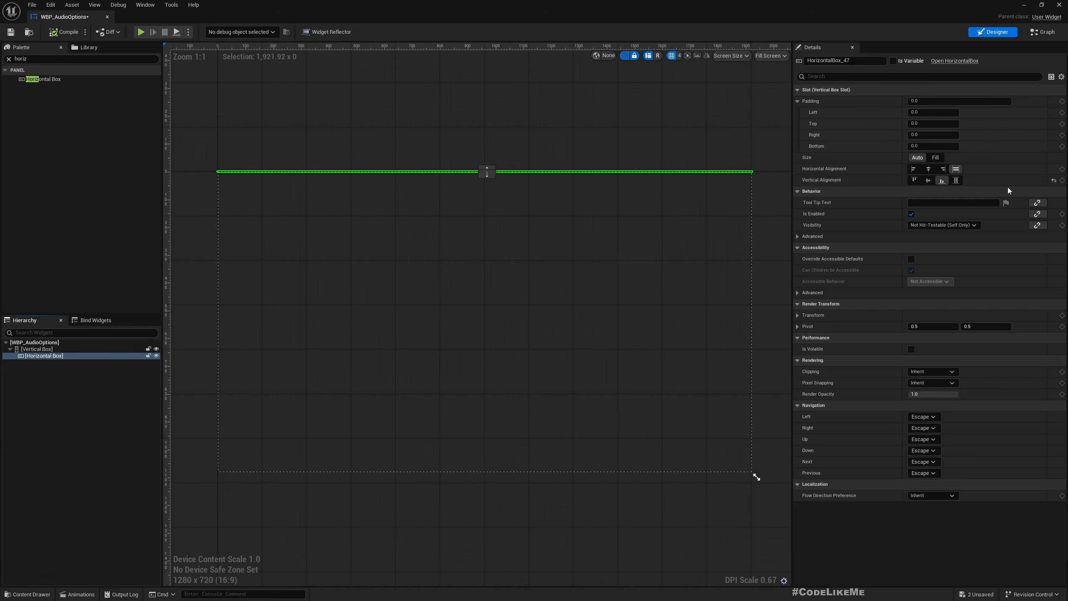
{"action": "left_click", "coordinate": [956, 181]}
{"action": "left_click", "coordinate": [8, 59]}
- Dock the WBP_AudioOptions editor beside WBP_MainMenu and check the CAS_MainMenu switcher's settings
{"action": "left_click_drag", "start_coordinate": [59, 17], "coordinate": [229, 20]}
{"action": "left_click", "coordinate": [151, 18]}
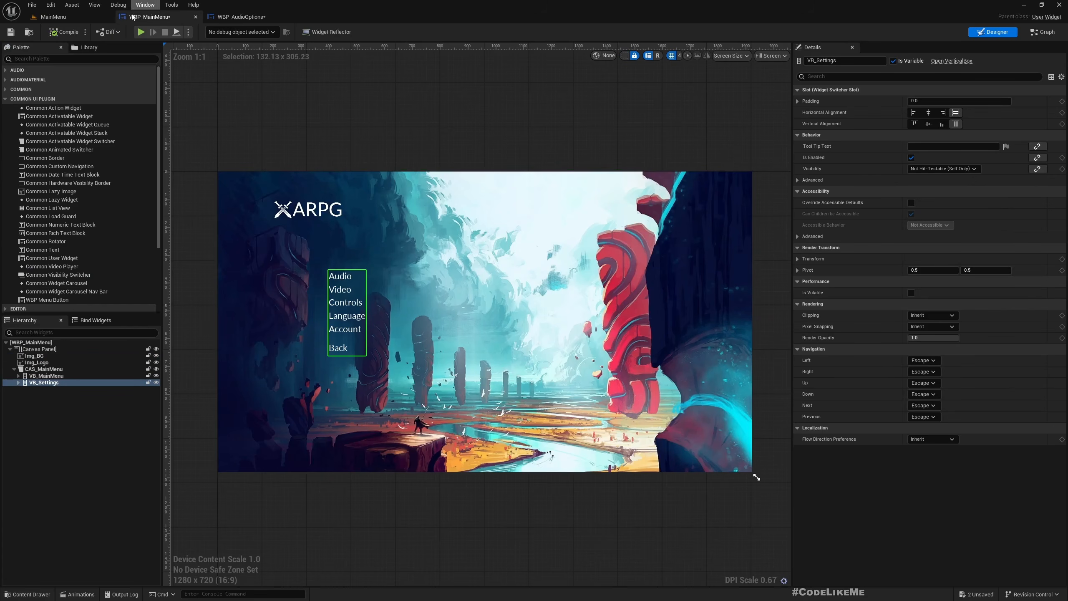
{"action": "left_click", "coordinate": [48, 370]}
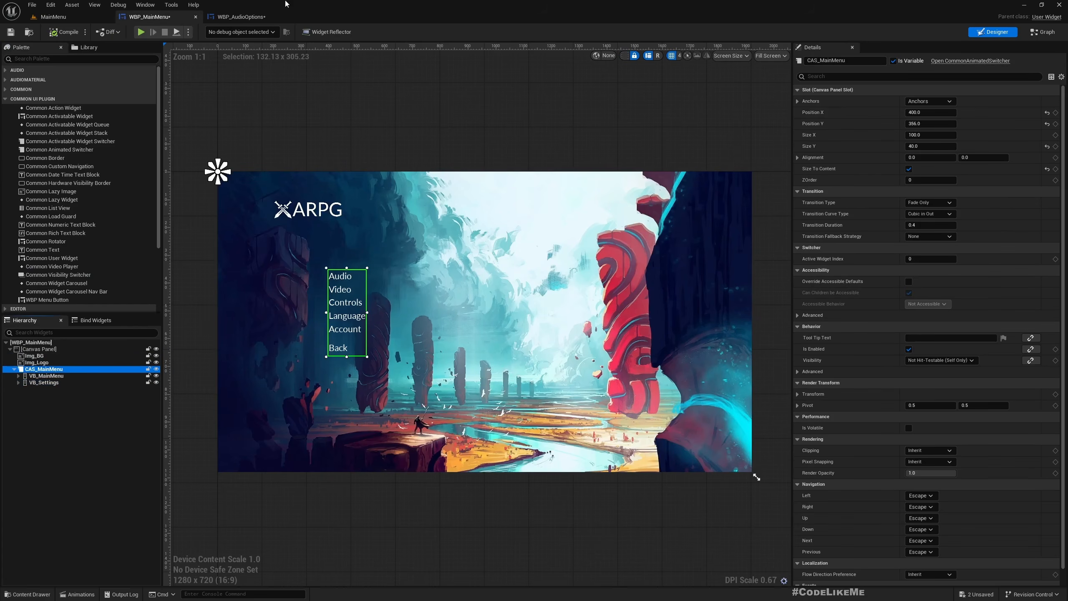
- In WBP_AudioOptions, add a WBP Menu Button to the Horizontal Box and duplicate it twice
{"action": "left_click", "coordinate": [241, 17]}
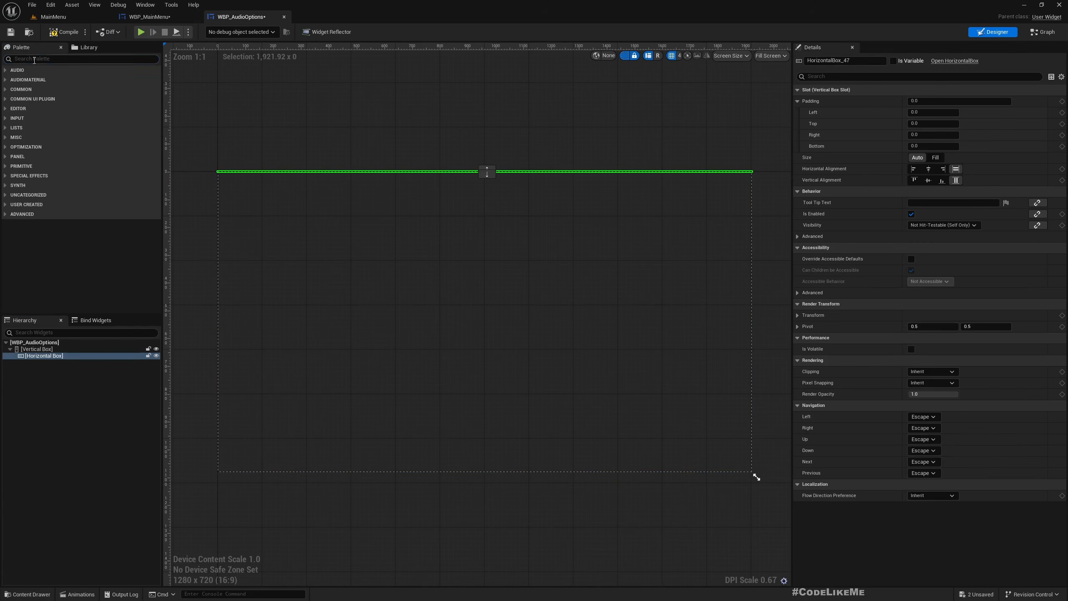
{"action": "type", "text": "button"}
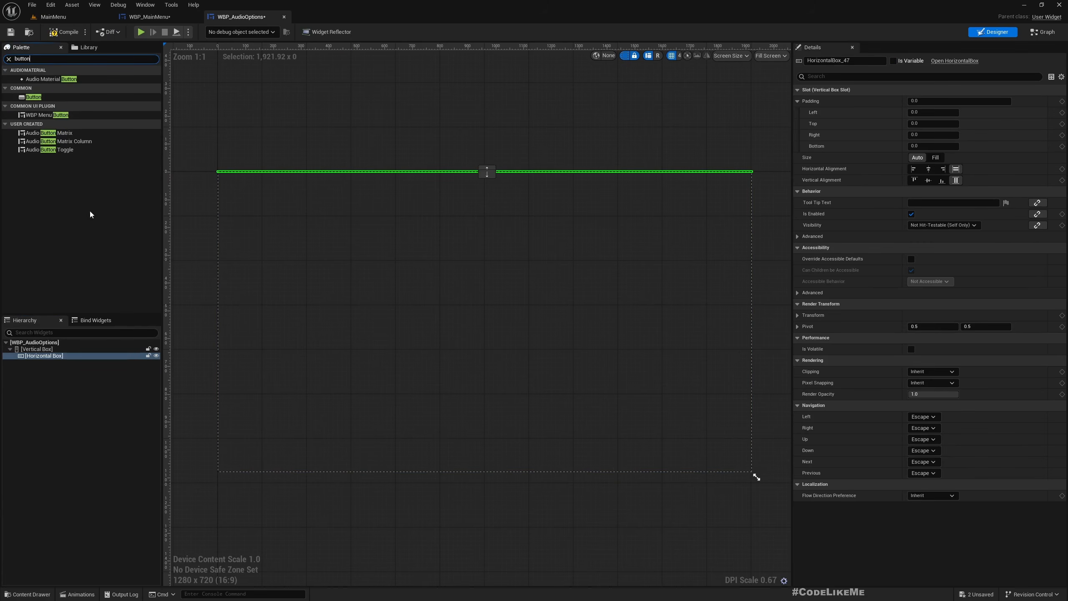
{"action": "left_click_drag", "start_coordinate": [47, 116], "coordinate": [50, 357]}
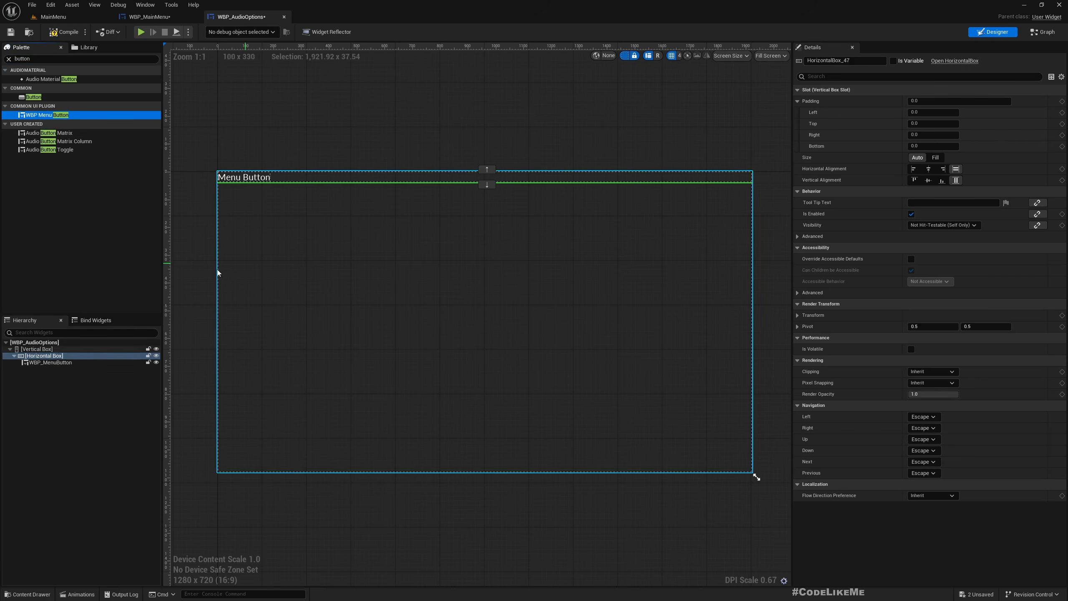
{"action": "left_click", "coordinate": [58, 362]}
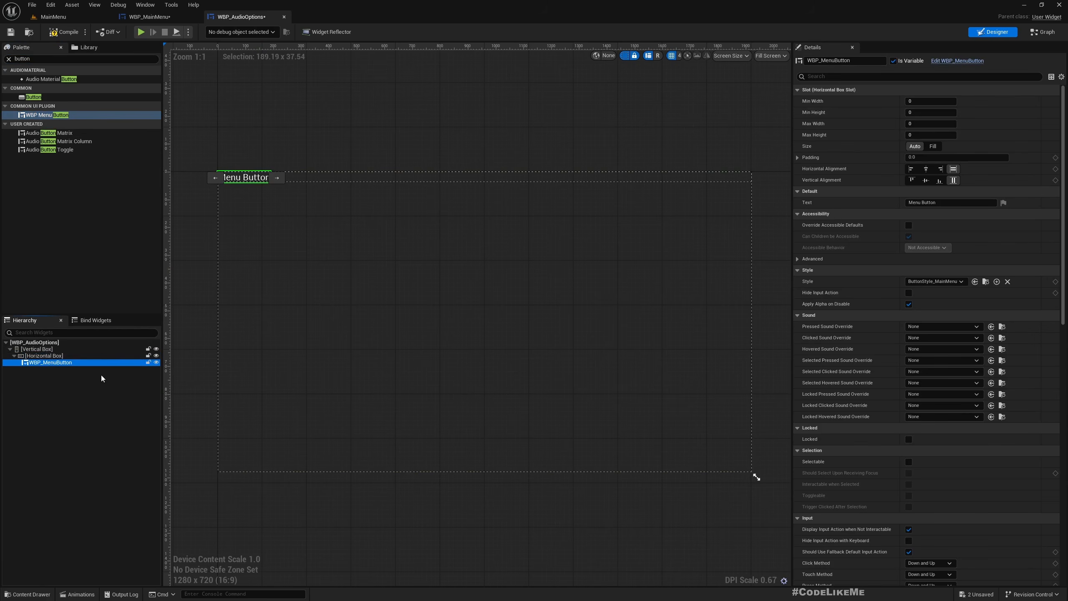
{"action": "key", "text": "ctrl+d"}
{"action": "key", "text": "ctrl+d"}
- Rename the first WBP Menu Button in the Horizontal Box to Button_Reset
{"action": "left_click", "coordinate": [79, 363]}
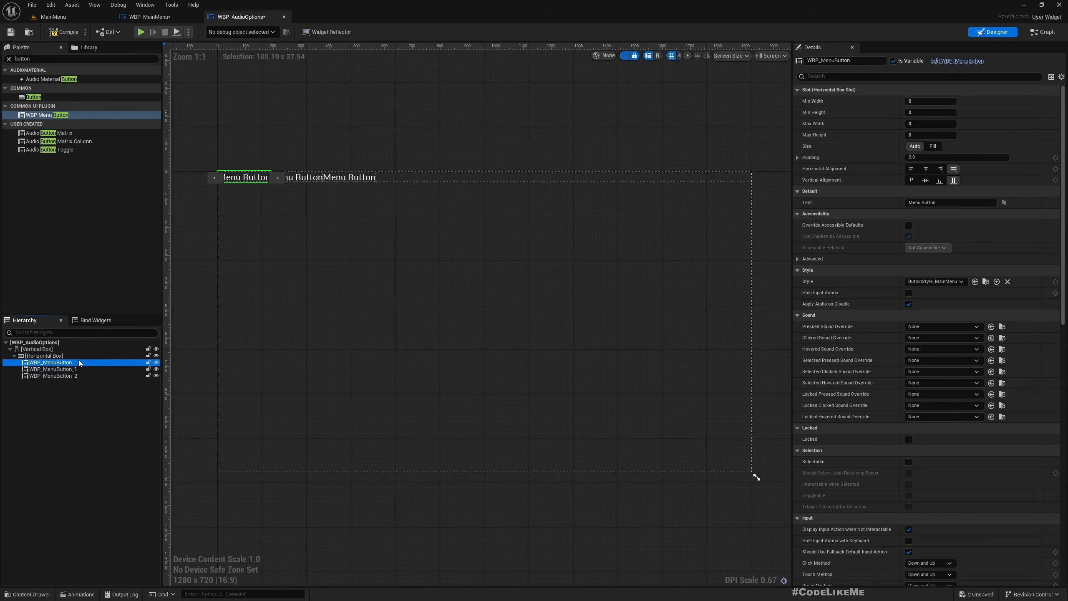
{"action": "left_click", "coordinate": [78, 362]}
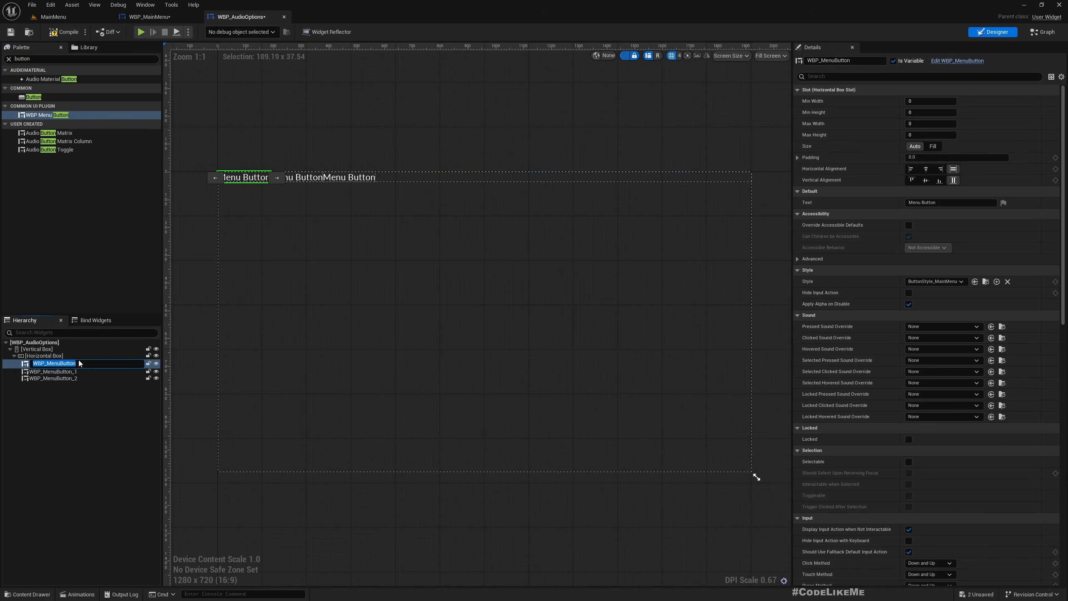
{"action": "type", "text": "B"}
{"action": "type", "text": "utton_Reset"}
{"action": "key", "text": "Return"}
- Rename the second menu button to Button_Apply and the third to Button_Back
{"action": "key", "text": "Down"}
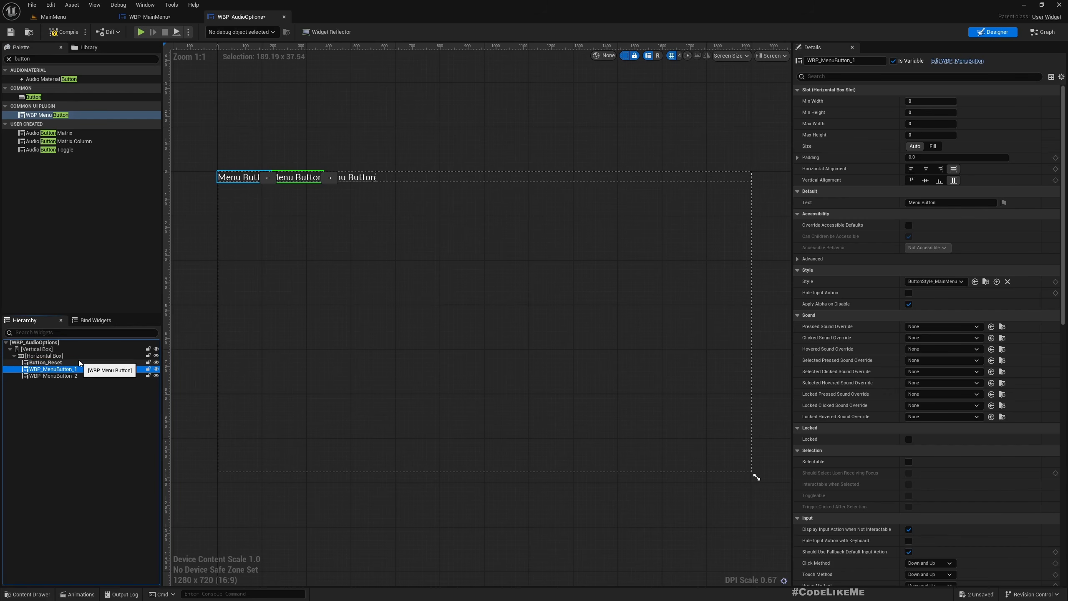
{"action": "key", "text": "F2"}
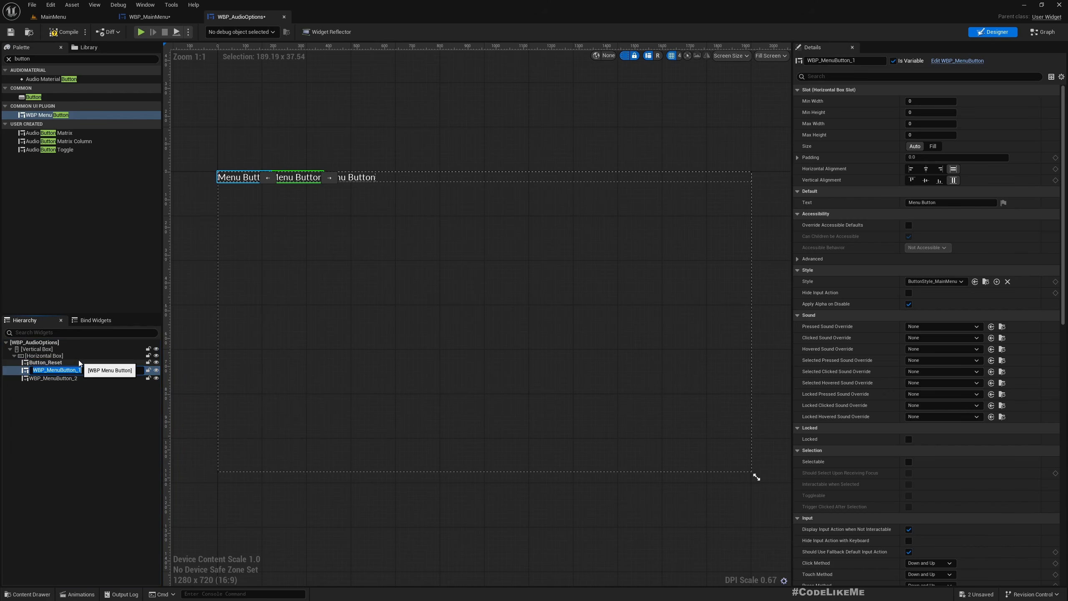
{"action": "type", "text": "Button_Apply"}
{"action": "key", "text": "Return"}
{"action": "key", "text": "Down"}
{"action": "key", "text": "F2"}
{"action": "type", "text": "Button_Back"}
{"action": "key", "text": "Return"}
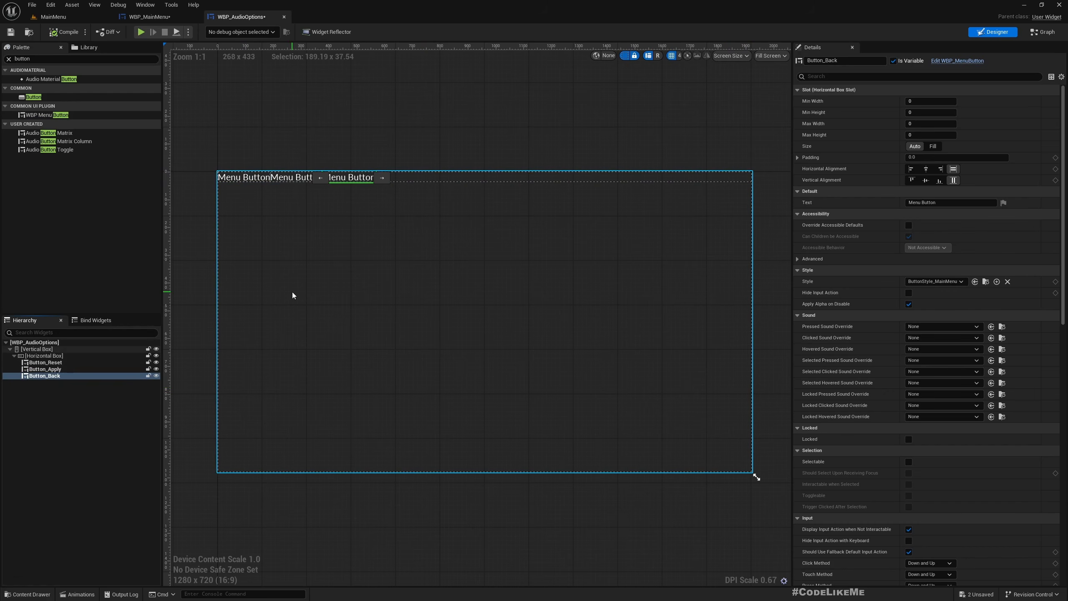
{"action": "left_click", "coordinate": [244, 177]}
{"action": "left_click", "coordinate": [947, 204]}
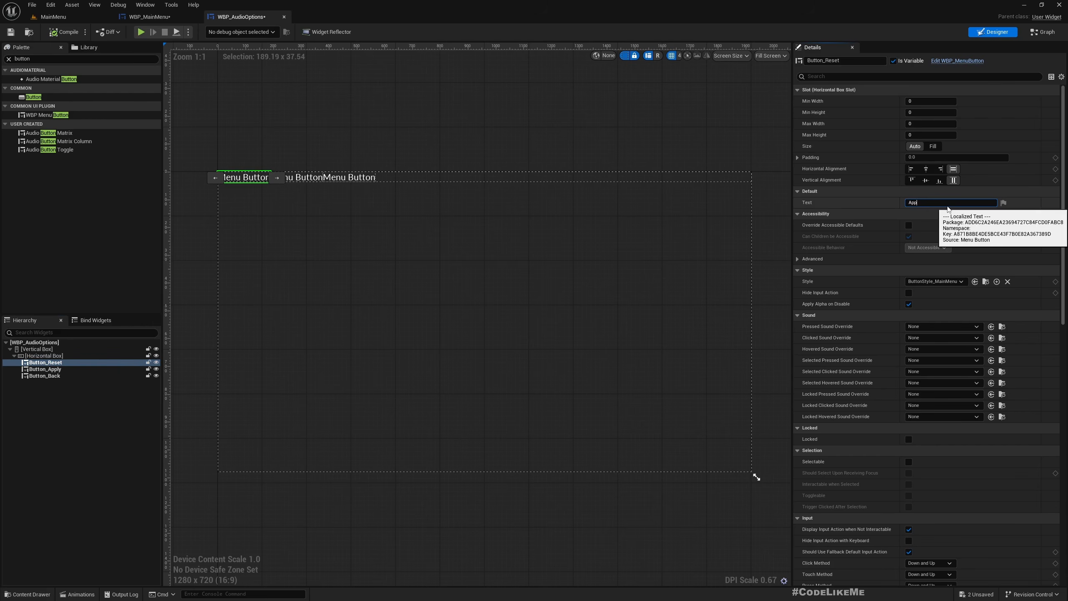
{"action": "key", "text": "Return"}
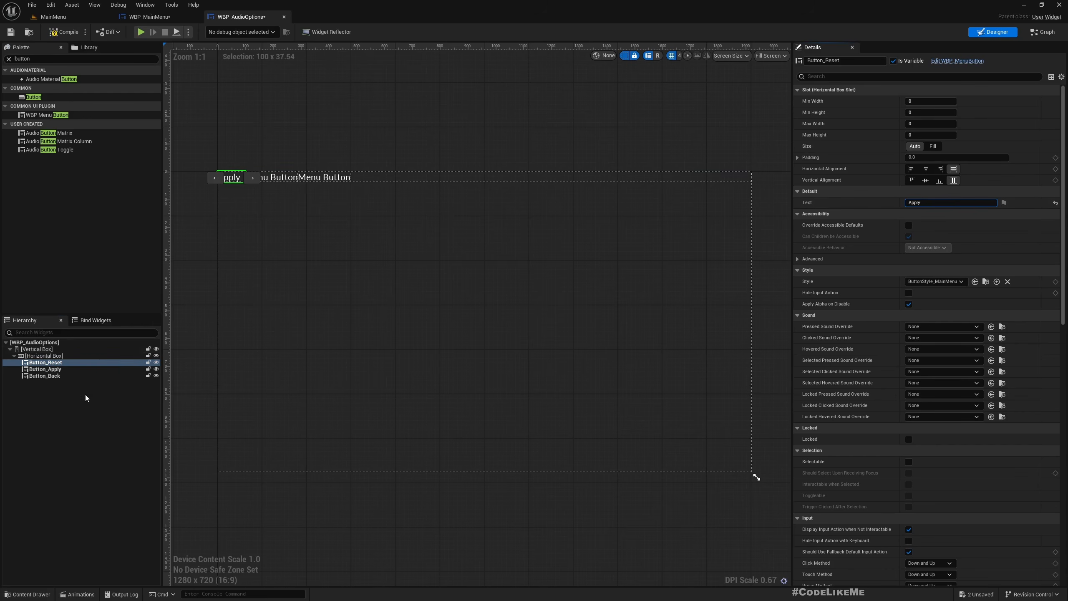
- Set the displayed text of Button_Reset to "Reset"
{"action": "left_click", "coordinate": [46, 363]}
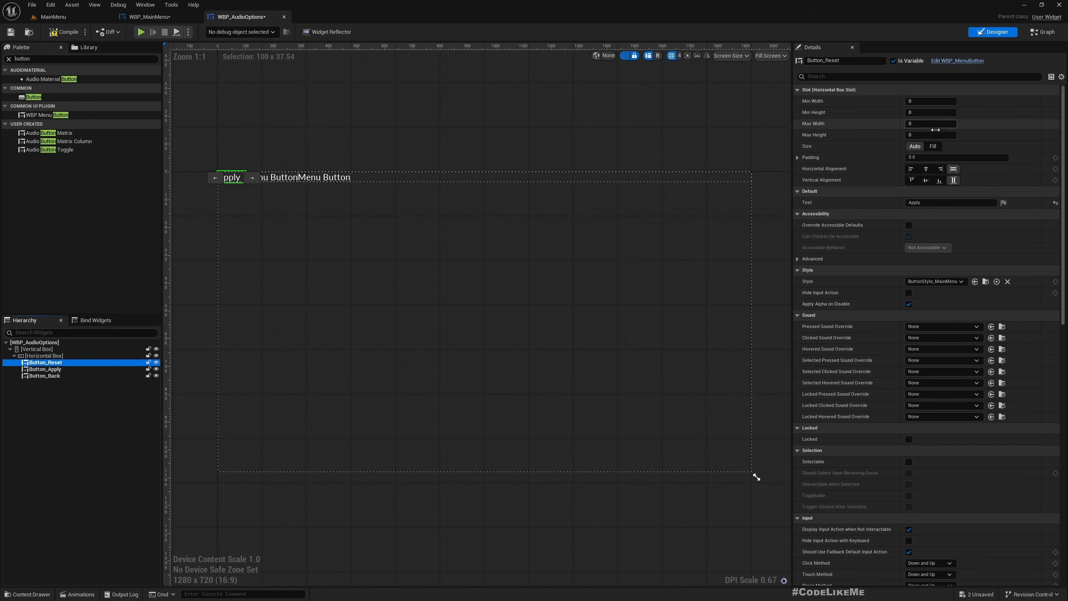
{"action": "left_click", "coordinate": [939, 204]}
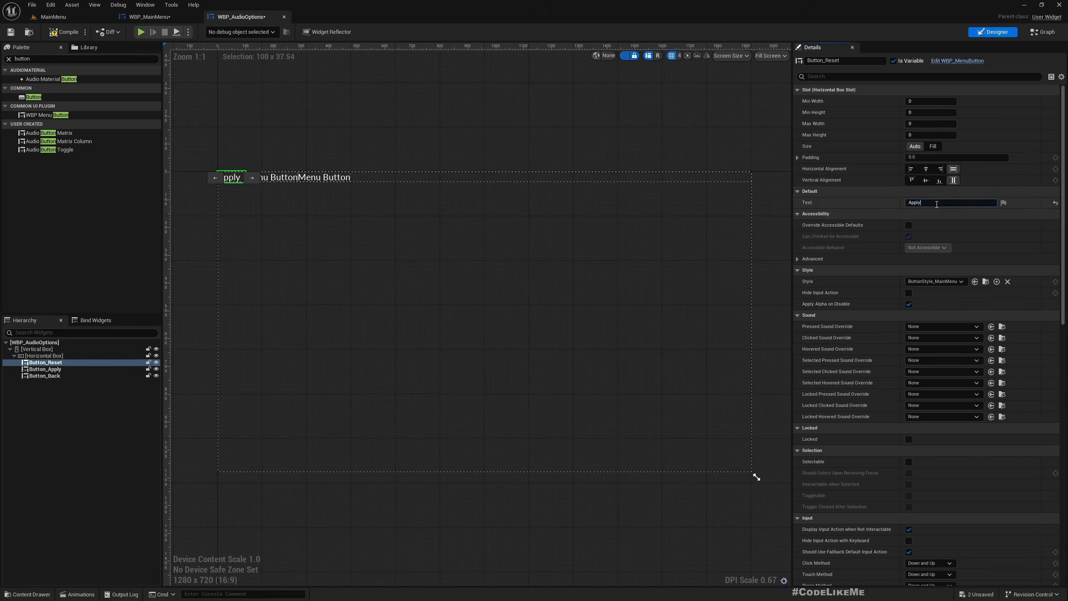
{"action": "type", "text": "Reset"}
{"action": "key", "text": "Return"}
- Set the displayed text of Button_Apply to "Apply" and of Button_Back to "Back"
{"action": "left_click", "coordinate": [45, 369]}
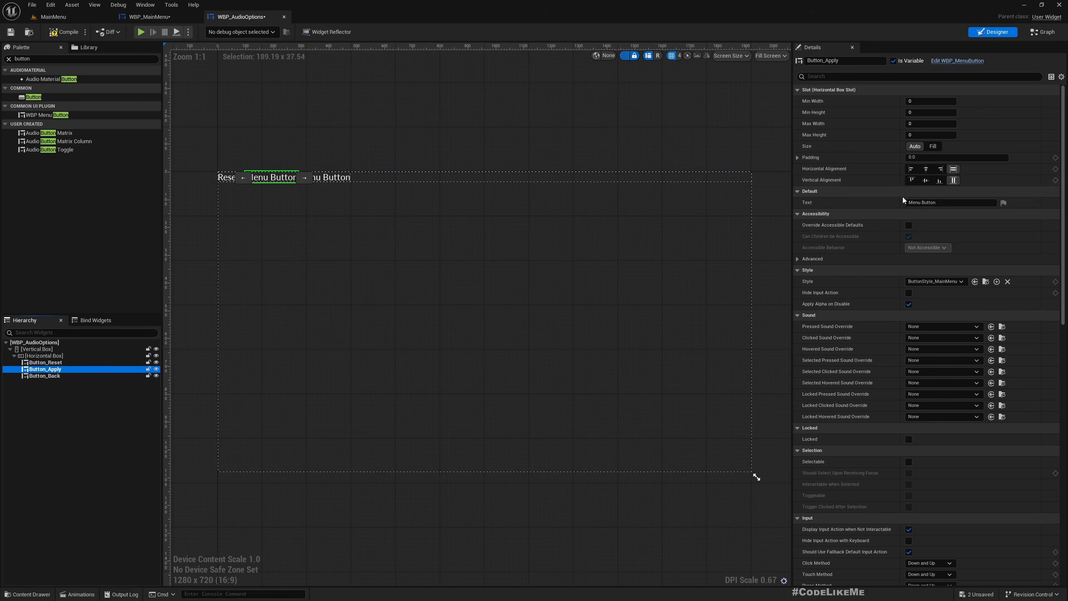
{"action": "left_click", "coordinate": [961, 203]}
{"action": "type", "text": "Apply"}
{"action": "key", "text": "Return"}
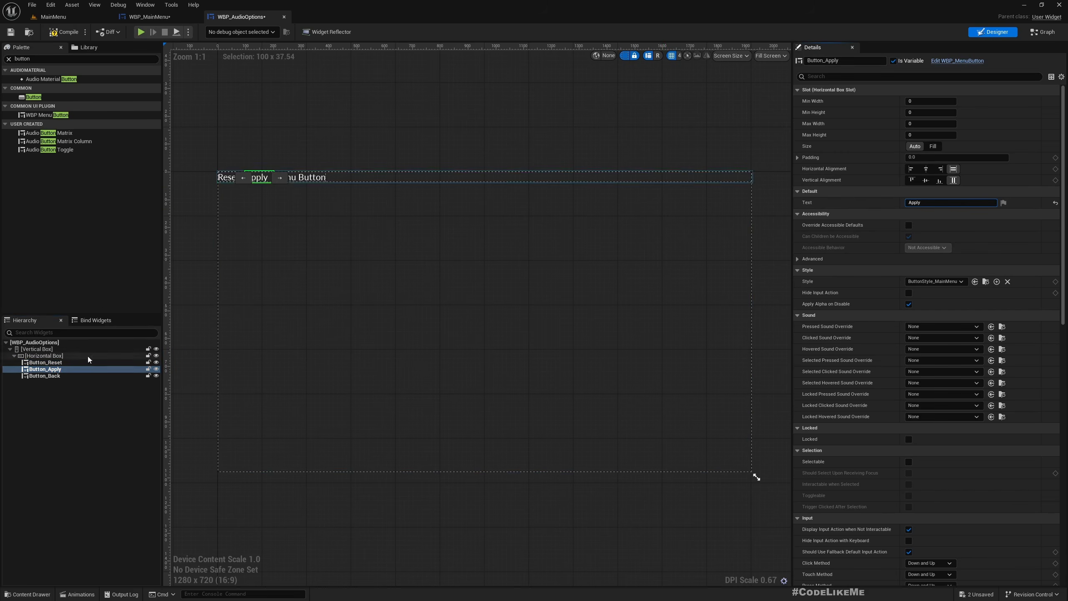
{"action": "left_click", "coordinate": [45, 376]}
{"action": "left_click", "coordinate": [951, 203]}
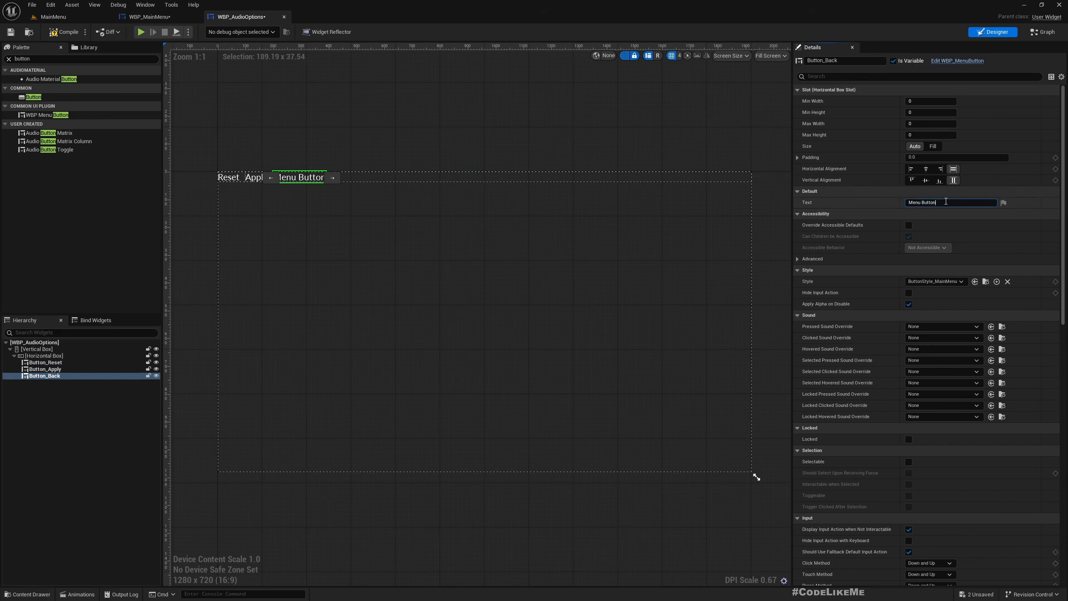
{"action": "type", "text": "Back"}
{"action": "key", "text": "Return"}
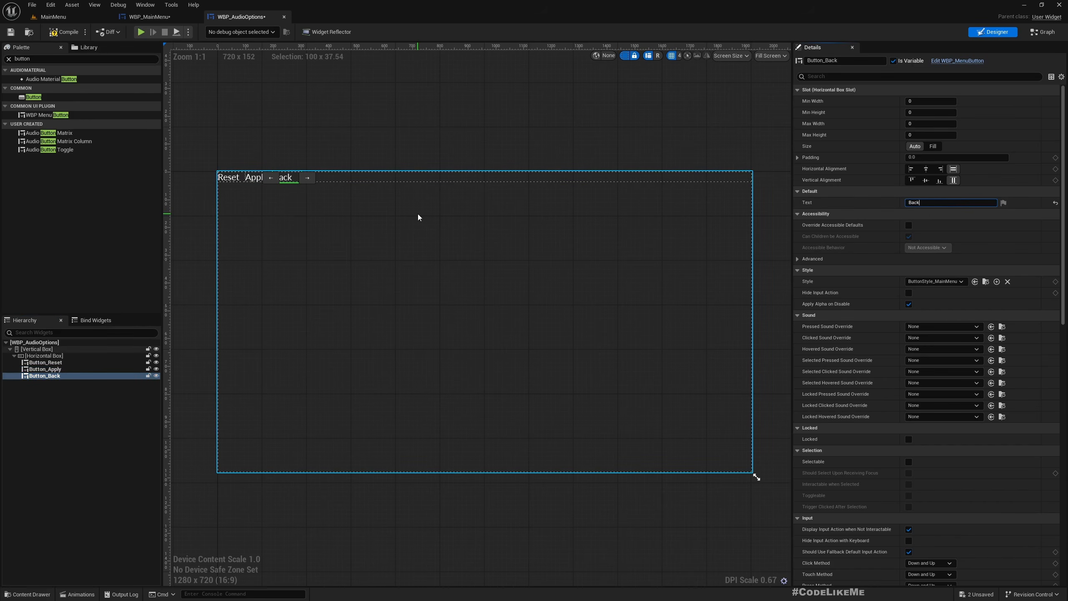
- Add right padding to the Reset, Apply and Back buttons together and save all modified assets
{"action": "left_click", "coordinate": [185, 121]}
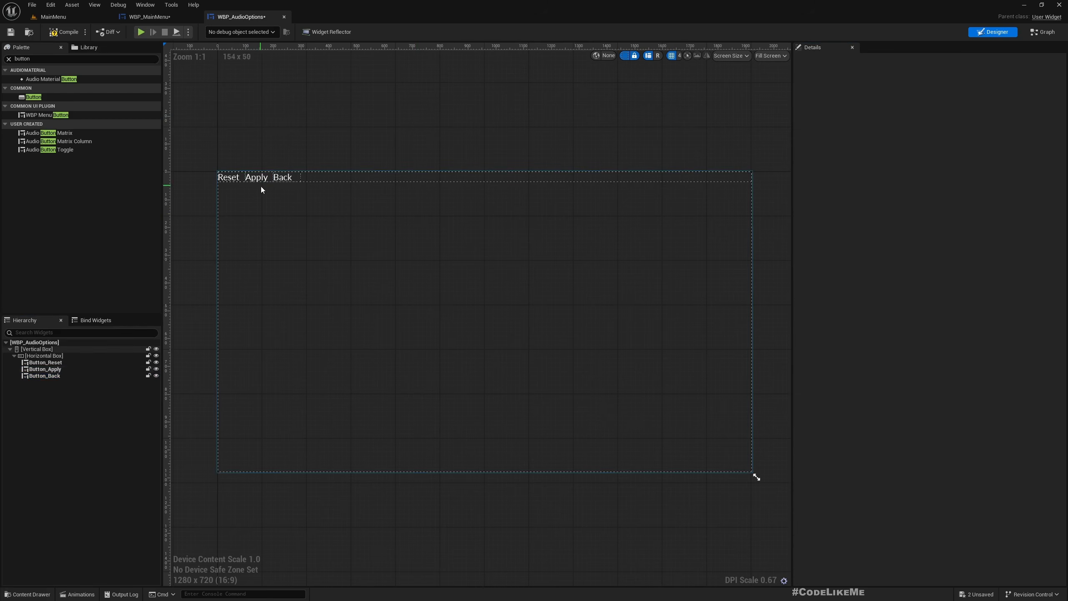
{"action": "scroll", "coordinate": [266, 193], "scroll_direction": "up", "scroll_amount": 1}
{"action": "left_click", "coordinate": [45, 362]}
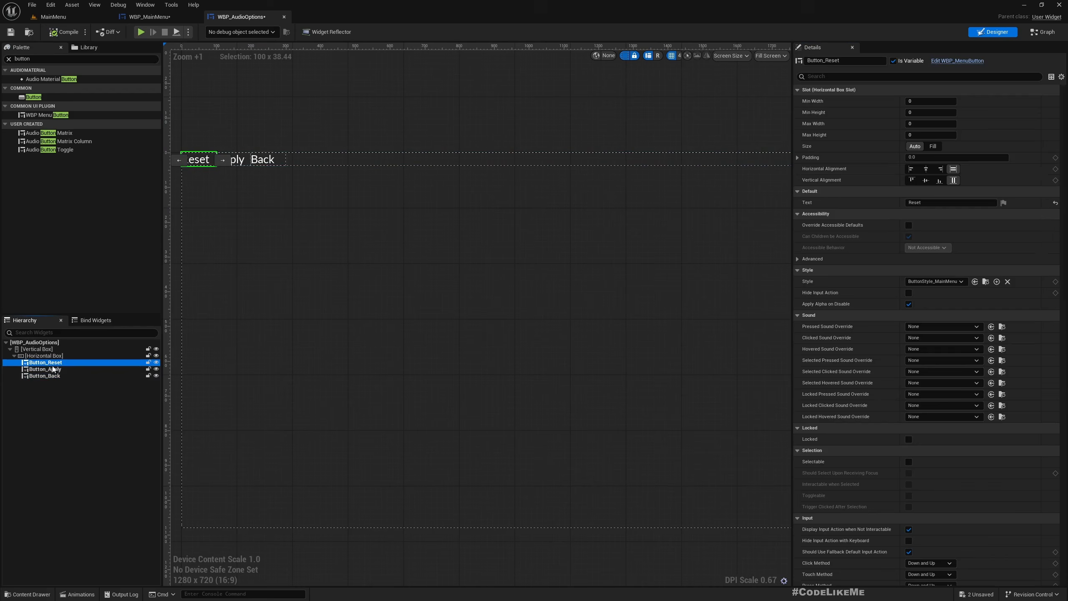
{"action": "left_click", "coordinate": [52, 376], "text": "shift"}
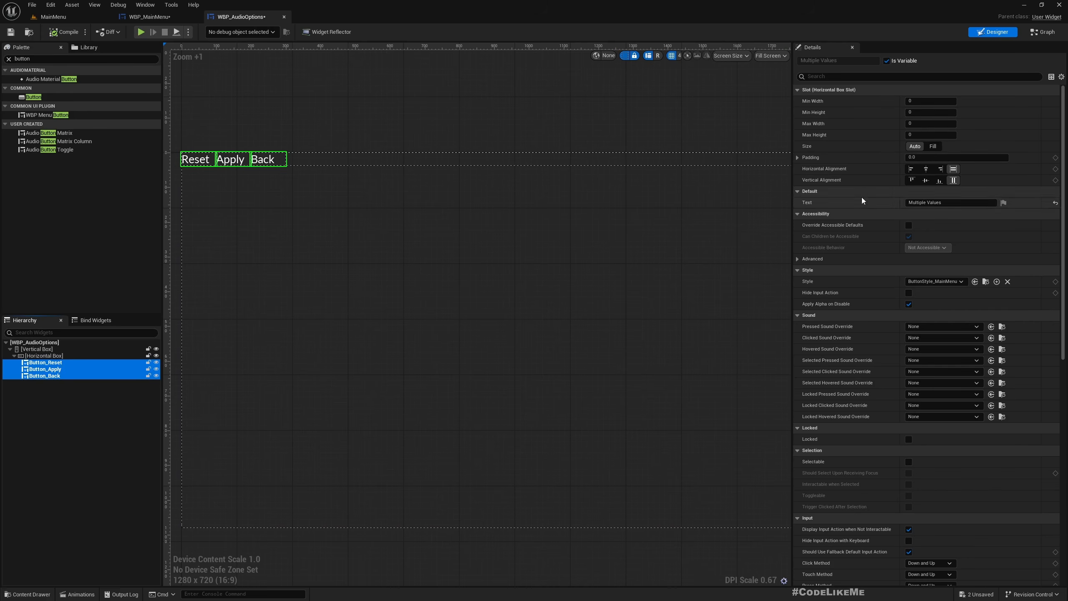
{"action": "left_click", "coordinate": [798, 158]}
{"action": "left_click", "coordinate": [933, 191]}
{"action": "key", "text": "Return"}
{"action": "left_click", "coordinate": [305, 184]}
{"action": "right_click_drag", "start_coordinate": [296, 133], "coordinate": [439, 269]}
{"action": "scroll", "coordinate": [438, 270], "scroll_direction": "down", "scroll_amount": 3}
{"action": "left_click", "coordinate": [59, 356]}
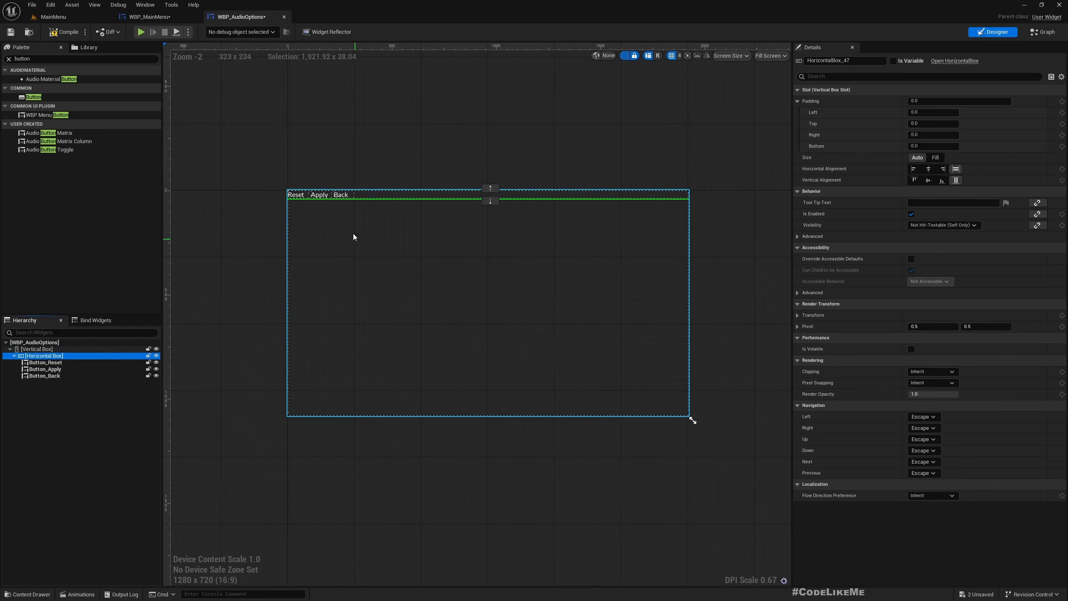
{"action": "key", "text": "ctrl+shift+s"}
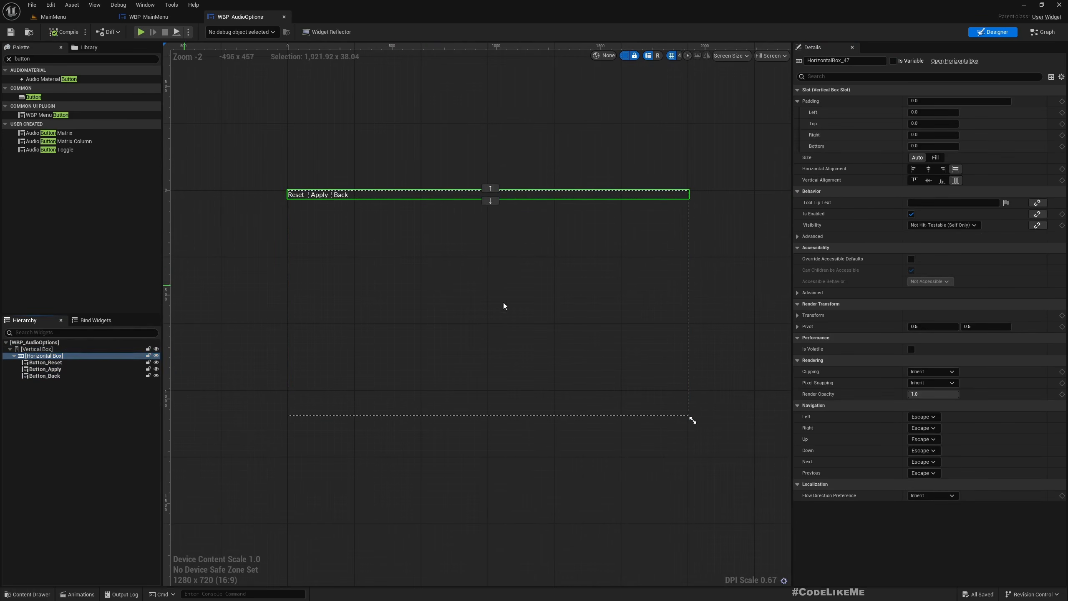
- Wrap the Horizontal Box with a Common Border and apply the BorderStyle_Background style to it
{"action": "right_click", "coordinate": [52, 359]}
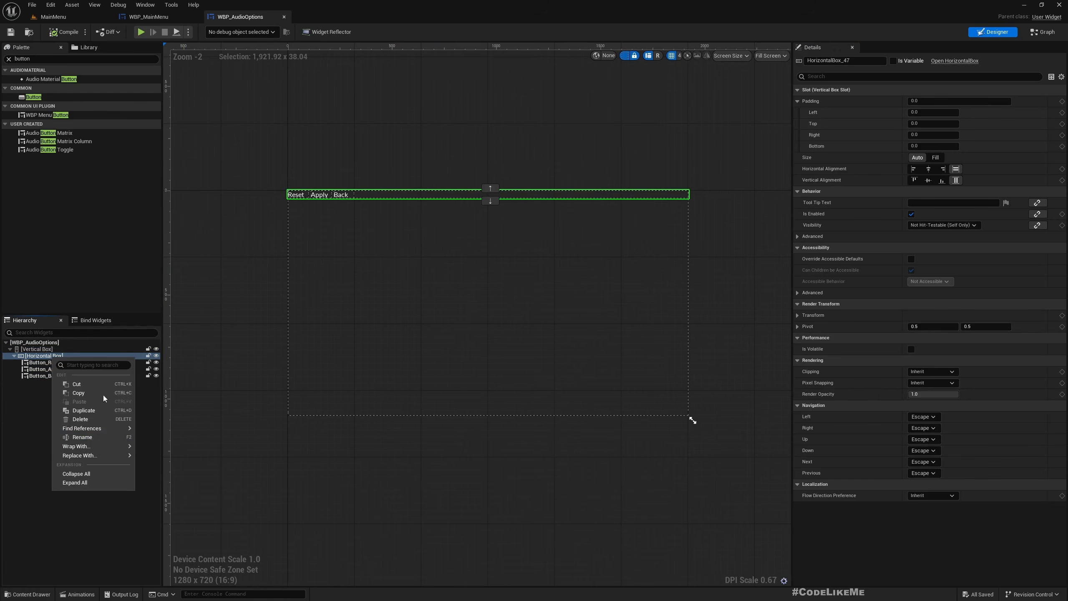
{"action": "mouse_move", "coordinate": [118, 449]}
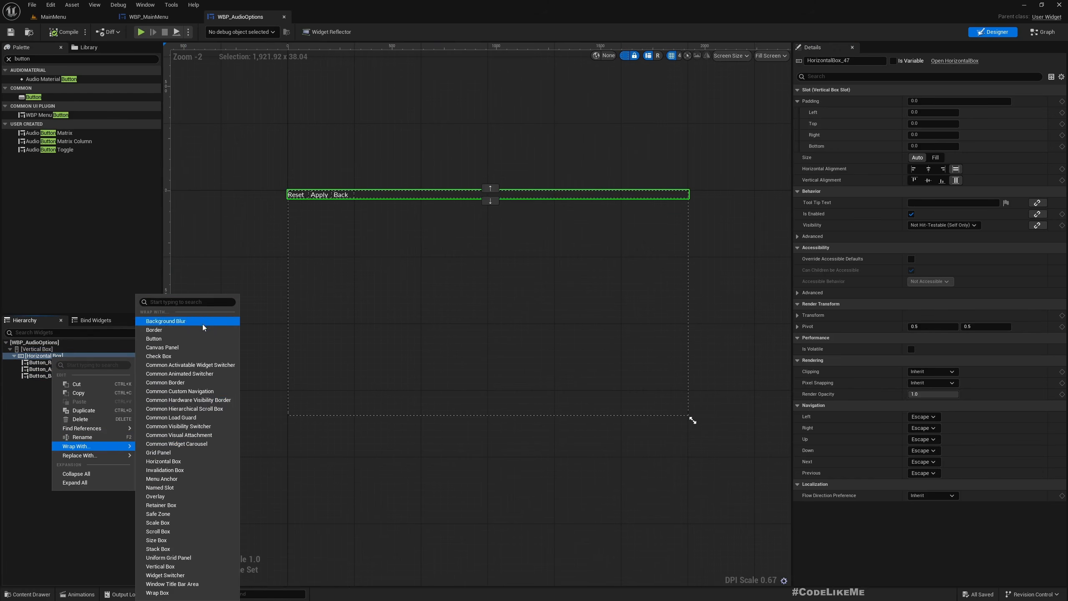
{"action": "left_click", "coordinate": [196, 387]}
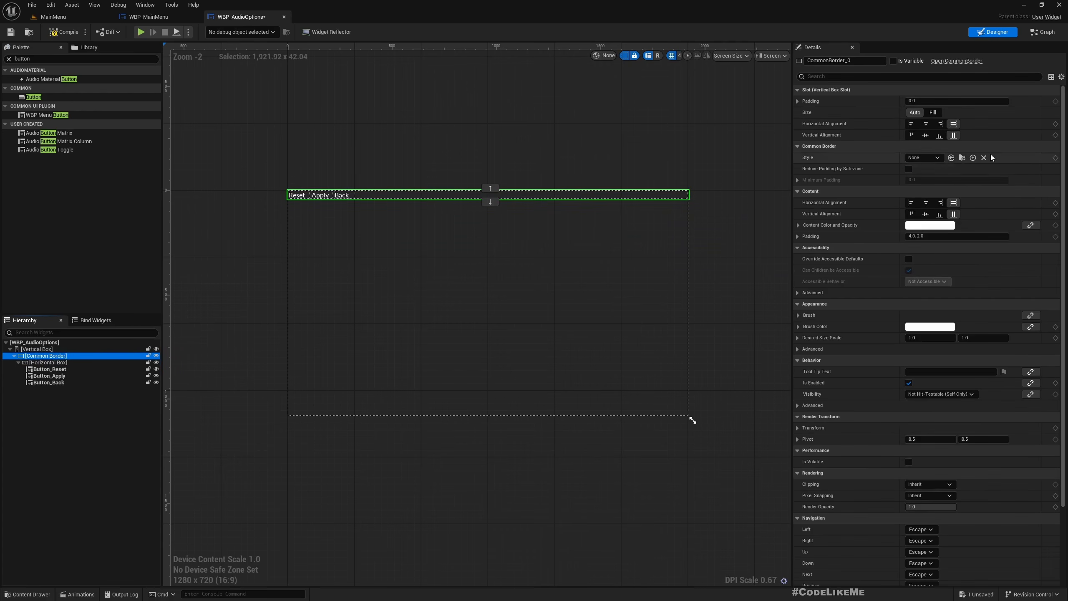
{"action": "left_click", "coordinate": [923, 158]}
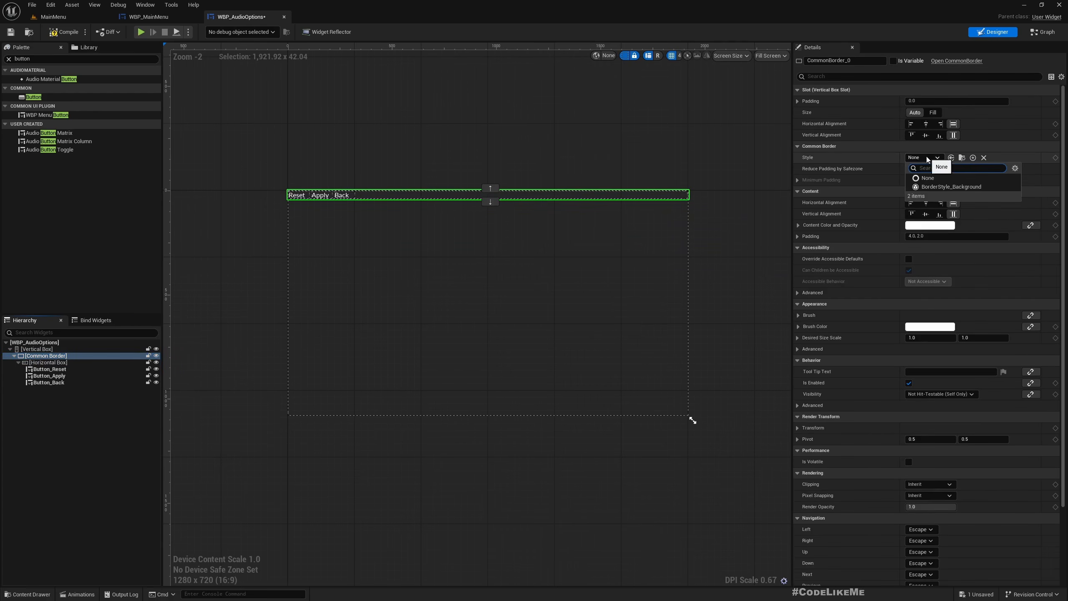
{"action": "left_click", "coordinate": [936, 188]}
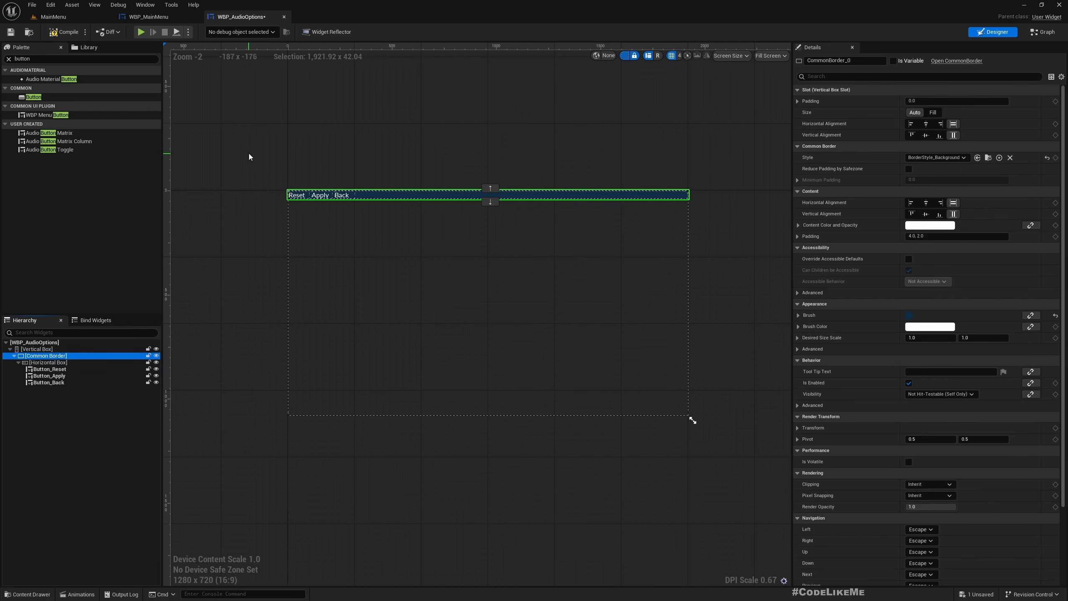
{"action": "left_click", "coordinate": [299, 171]}
{"action": "scroll", "coordinate": [298, 172], "scroll_direction": "up", "scroll_amount": 1}
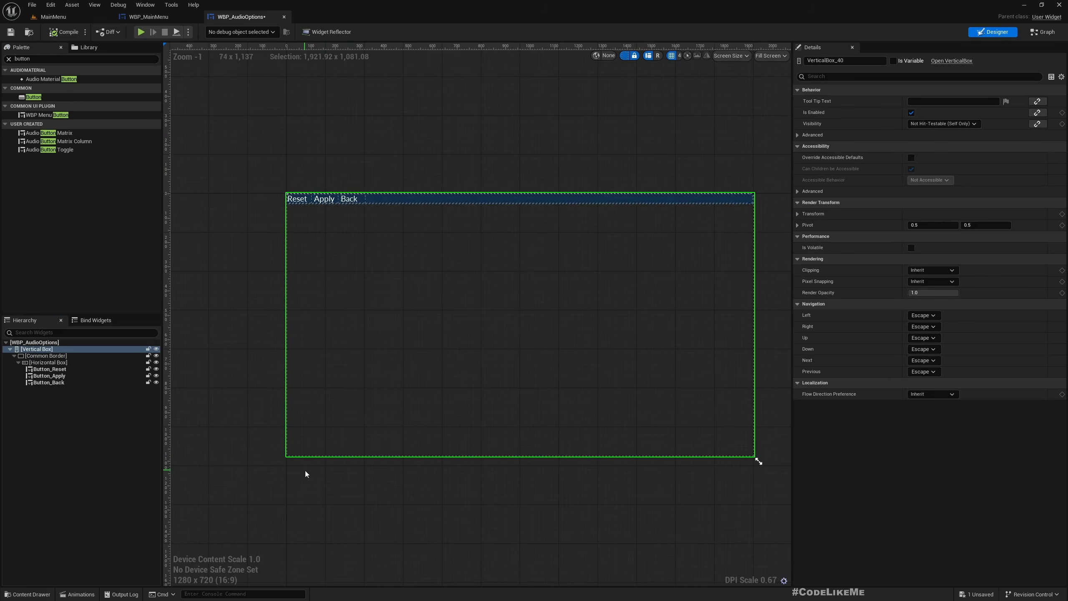
- Add a Scroll Box to the Vertical Box, placed above the Common Border
{"action": "left_click", "coordinate": [47, 356]}
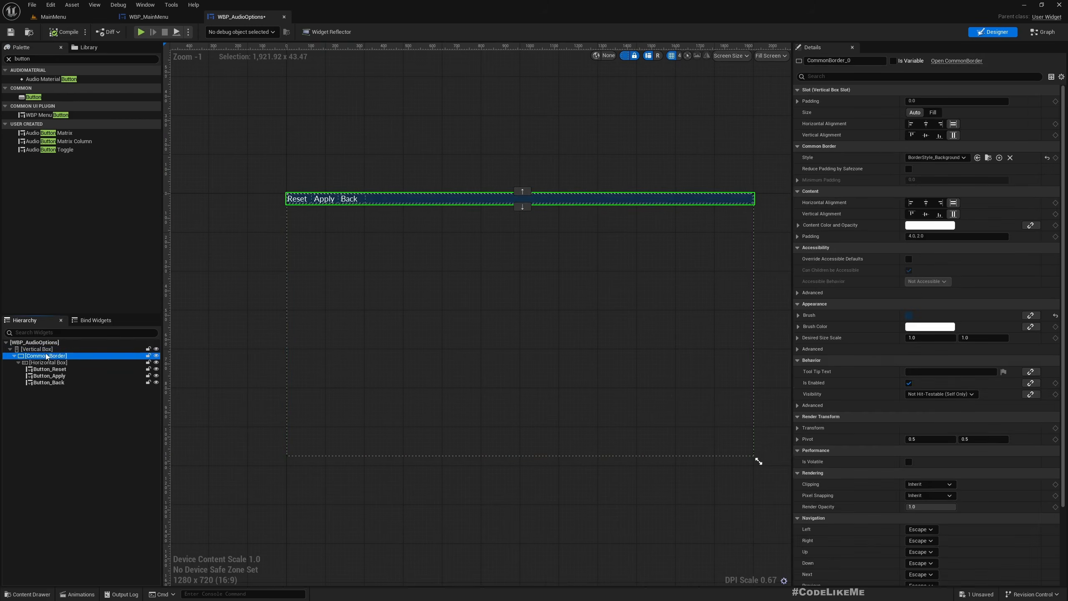
{"action": "left_click", "coordinate": [14, 356]}
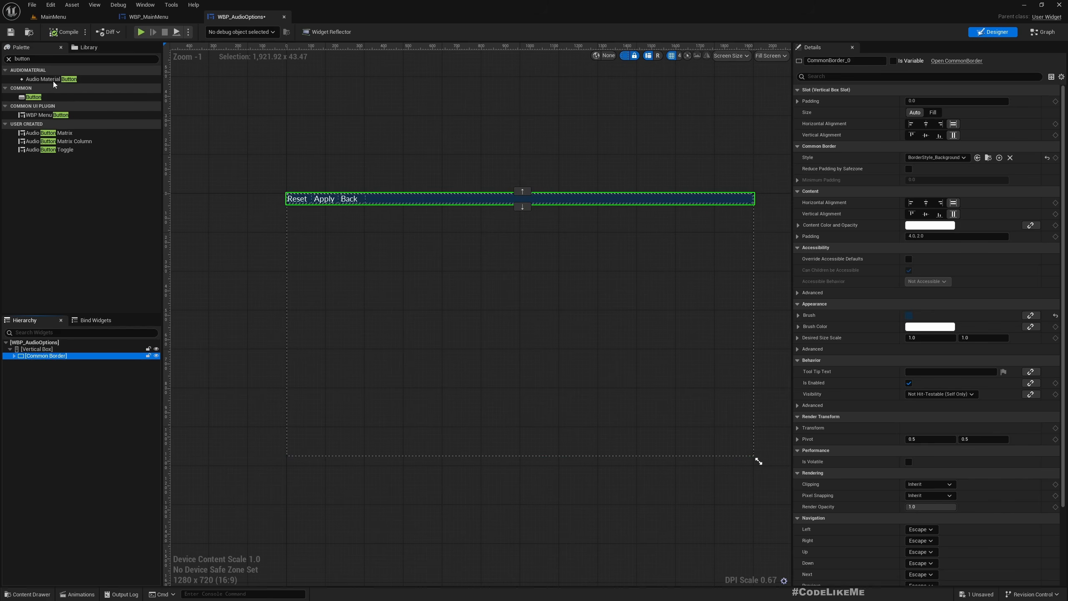
{"action": "left_click", "coordinate": [53, 60]}
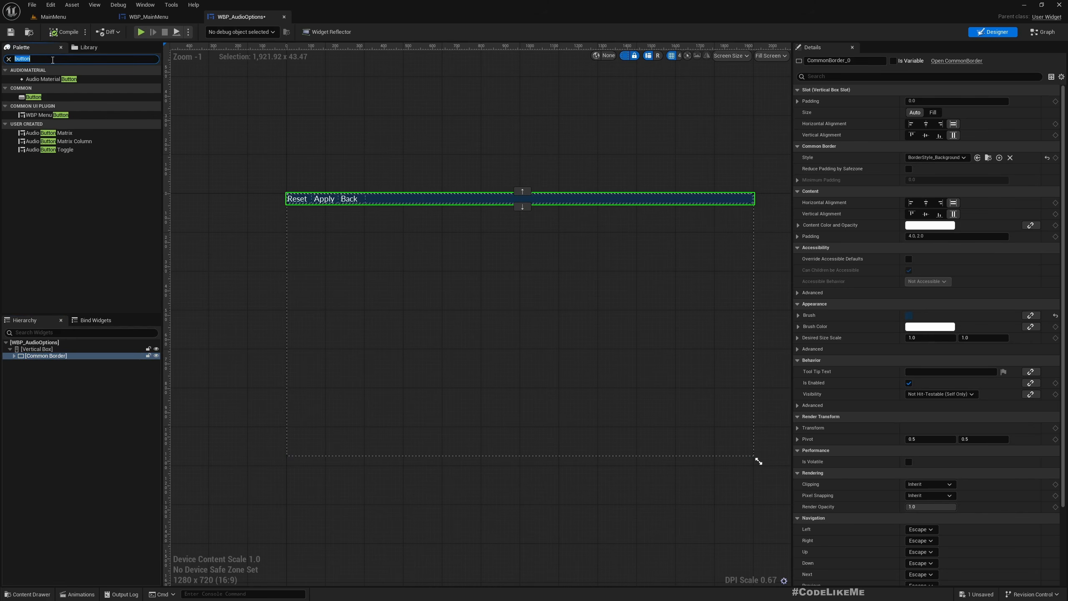
{"action": "type", "text": "scro"}
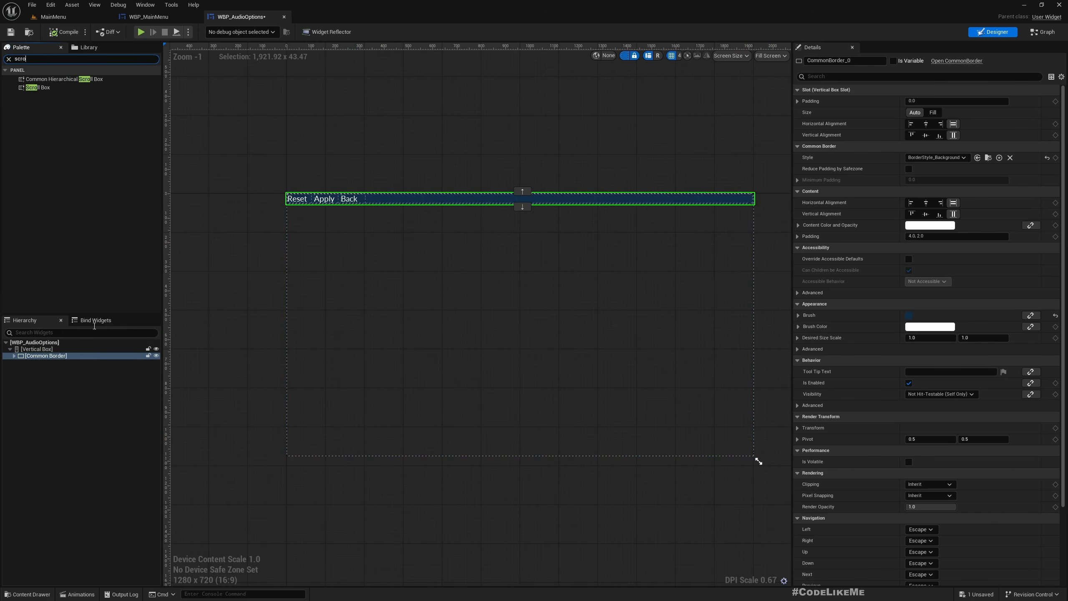
{"action": "left_click", "coordinate": [36, 88]}
{"action": "left_click_drag", "start_coordinate": [36, 89], "coordinate": [89, 356]}
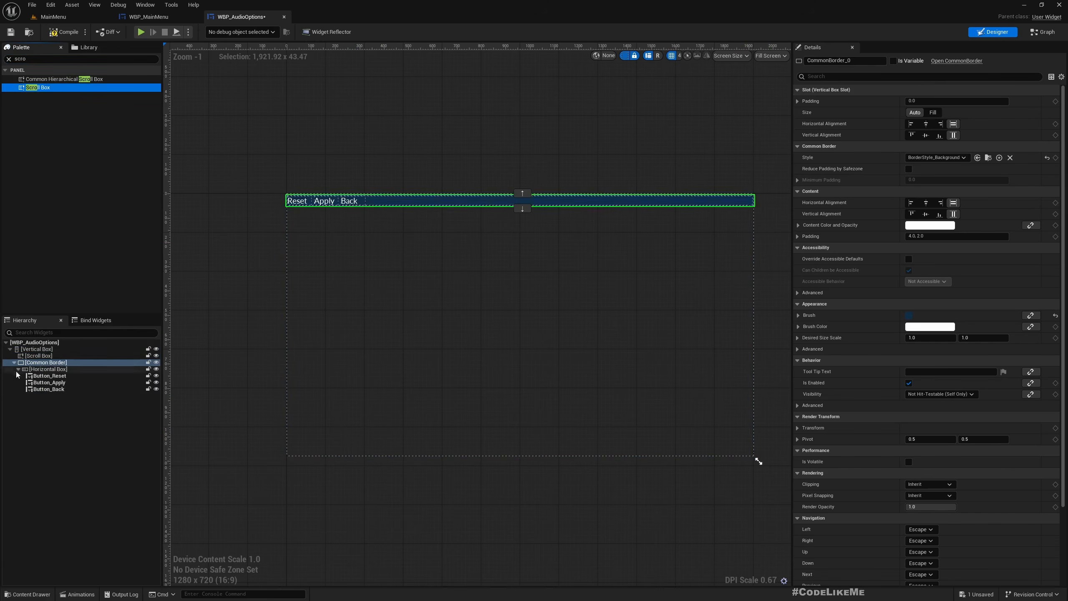
- Set the Scroll Box's slot size to Fill and compile the widget
{"action": "left_click", "coordinate": [53, 355]}
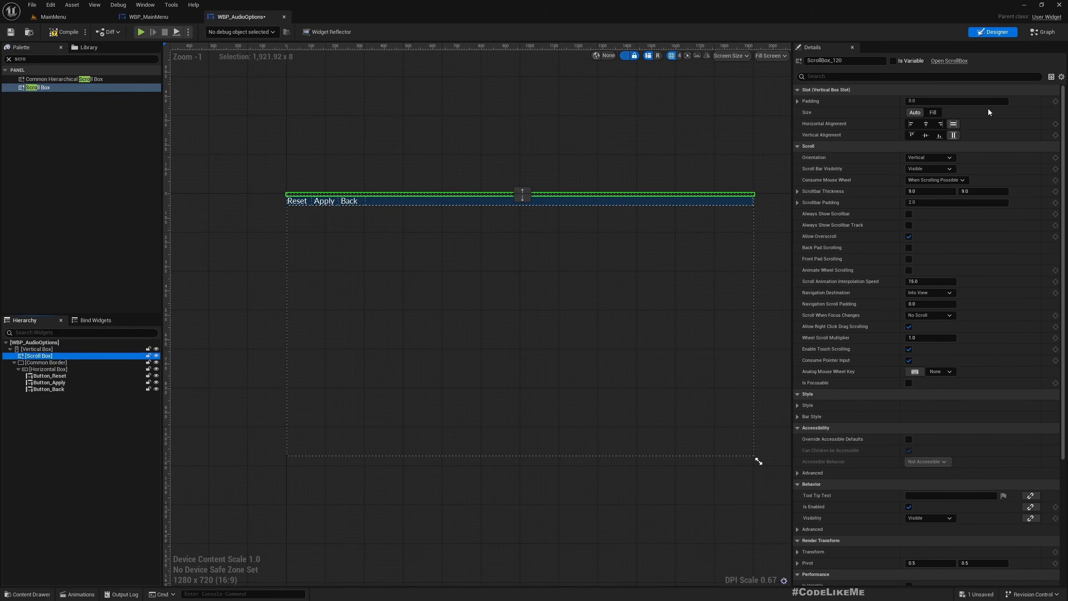
{"action": "left_click", "coordinate": [936, 114]}
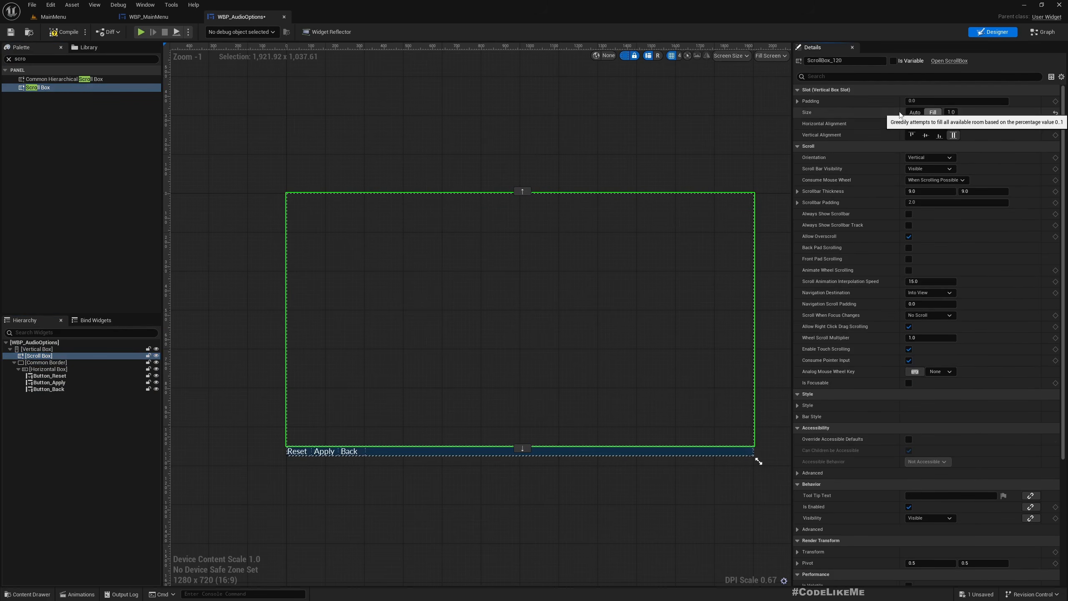
{"action": "left_click", "coordinate": [351, 476]}
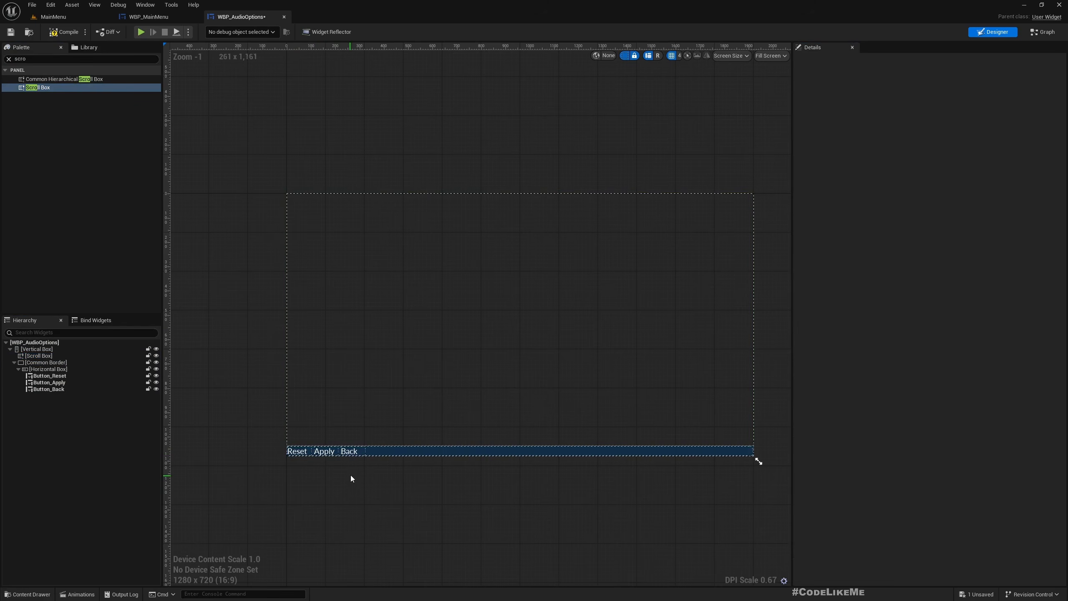
{"action": "scroll", "coordinate": [307, 497], "scroll_direction": "up", "scroll_amount": 1}
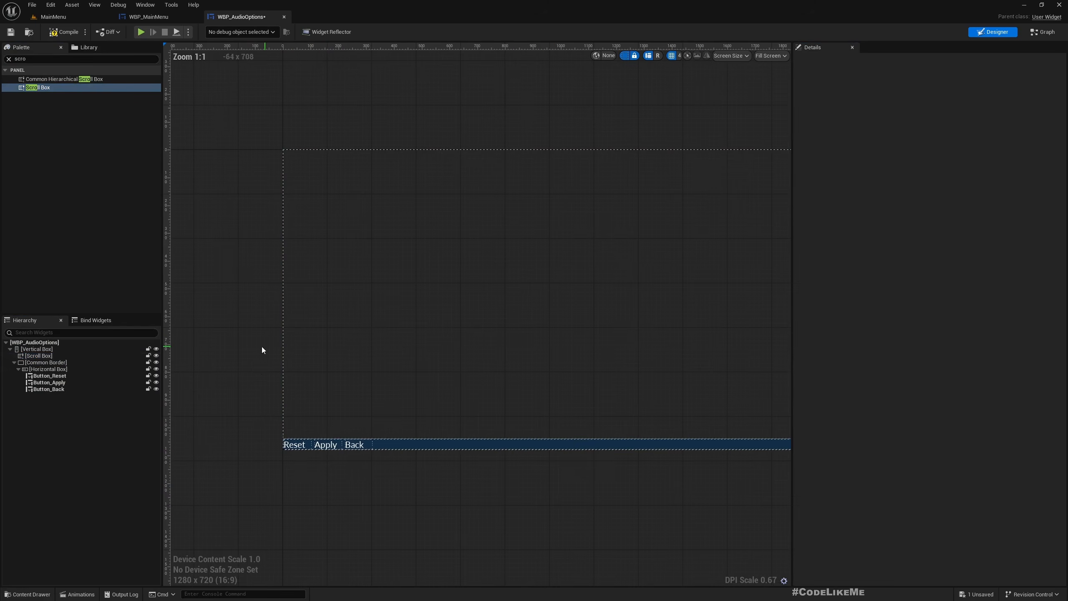
{"action": "left_click", "coordinate": [59, 33]}
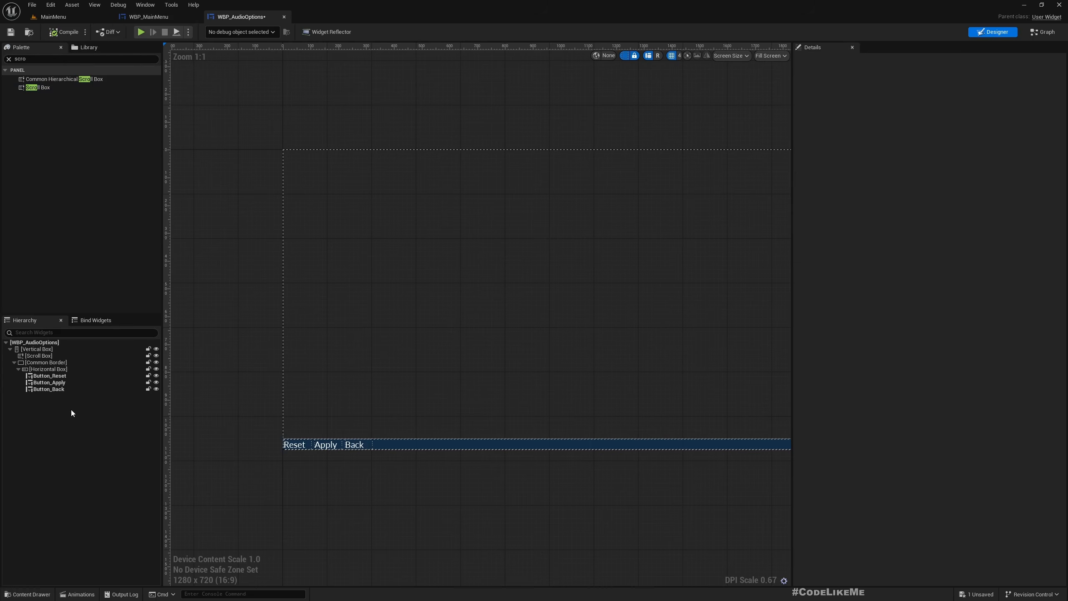
{"action": "scroll", "coordinate": [468, 371], "scroll_direction": "down", "scroll_amount": 2}
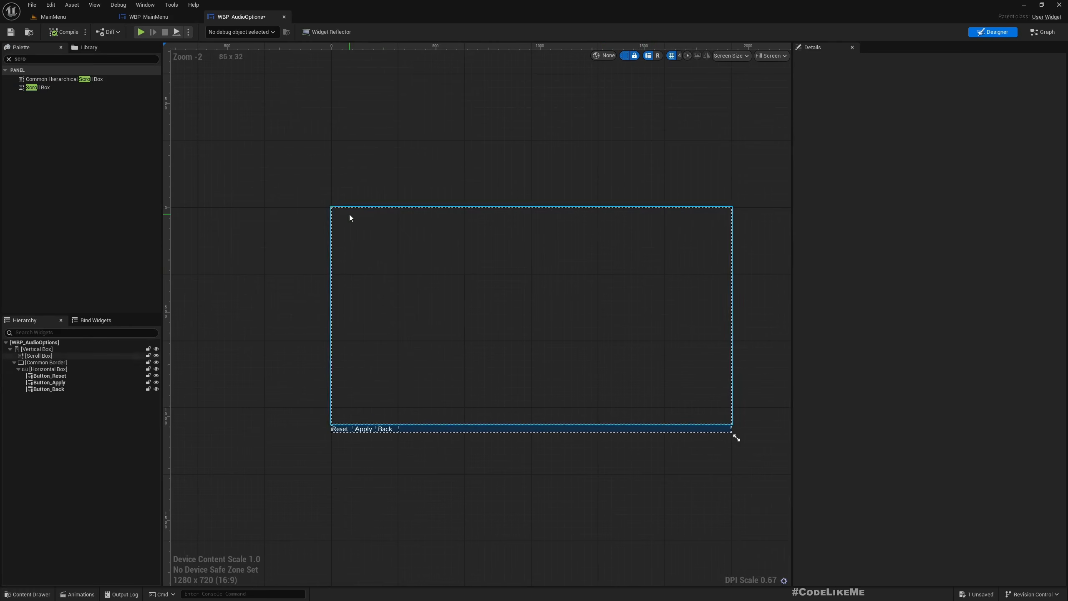
- Add a Common Text widget inside the Scroll Box and apply the CommonTextStyle_MenuText style to it
{"action": "scroll", "coordinate": [348, 216], "scroll_direction": "up", "scroll_amount": 3}
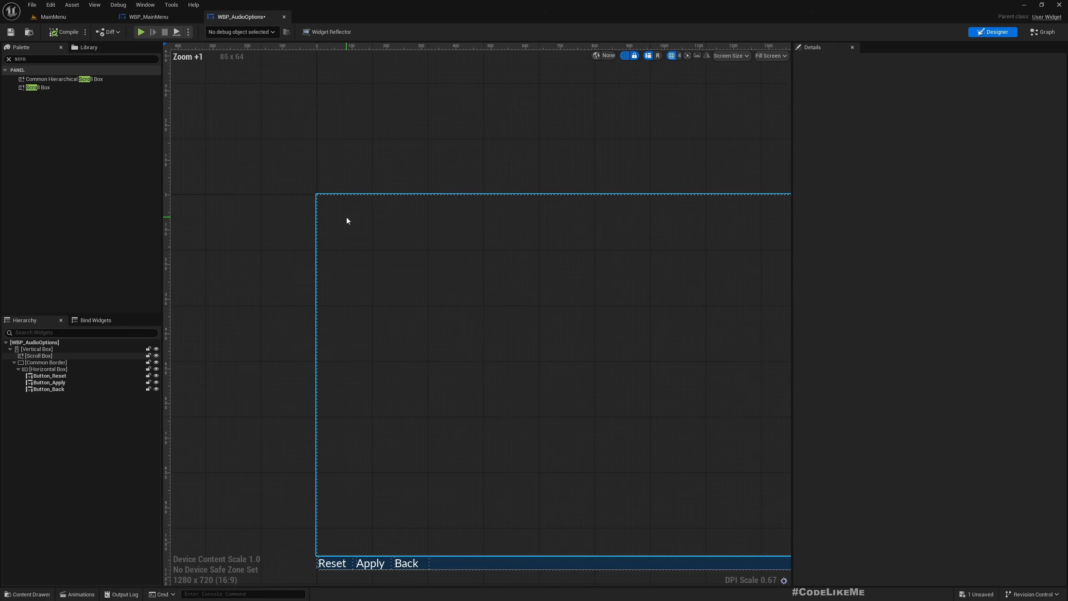
{"action": "left_click", "coordinate": [8, 59]}
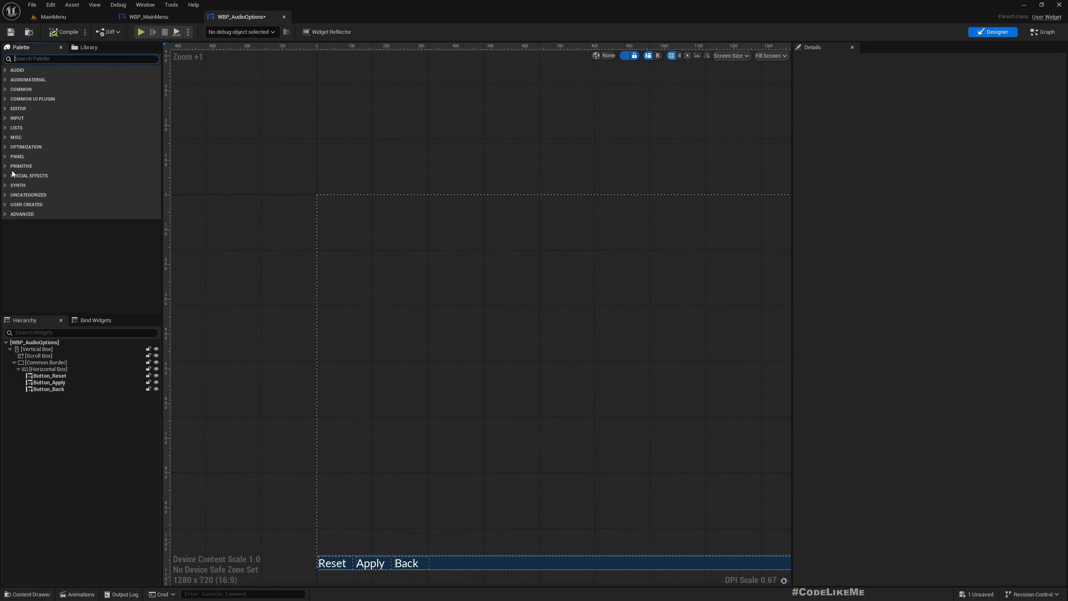
{"action": "left_click", "coordinate": [5, 90]}
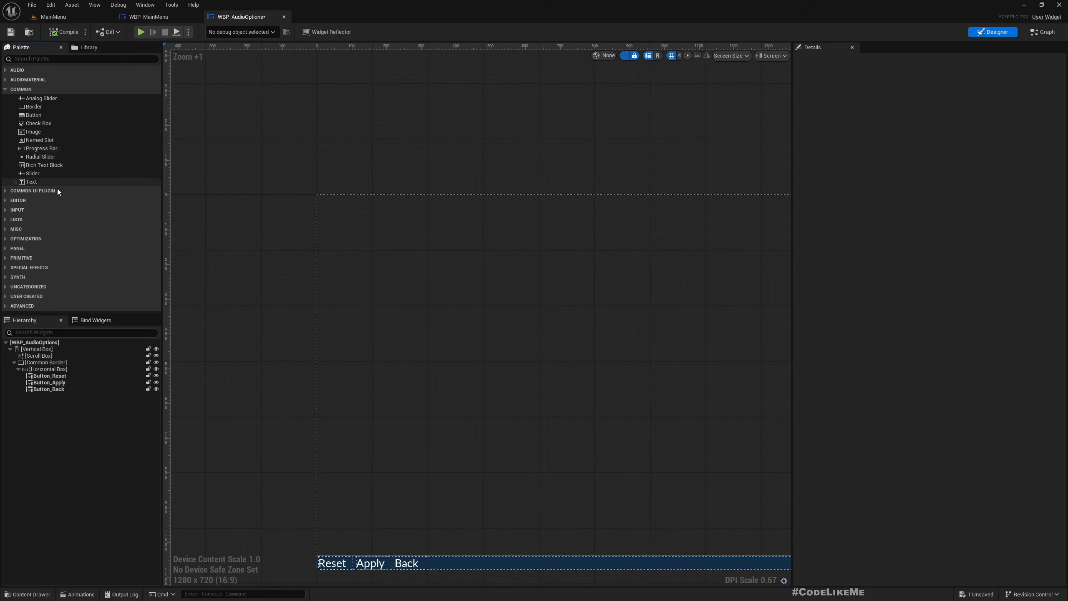
{"action": "left_click", "coordinate": [6, 191]}
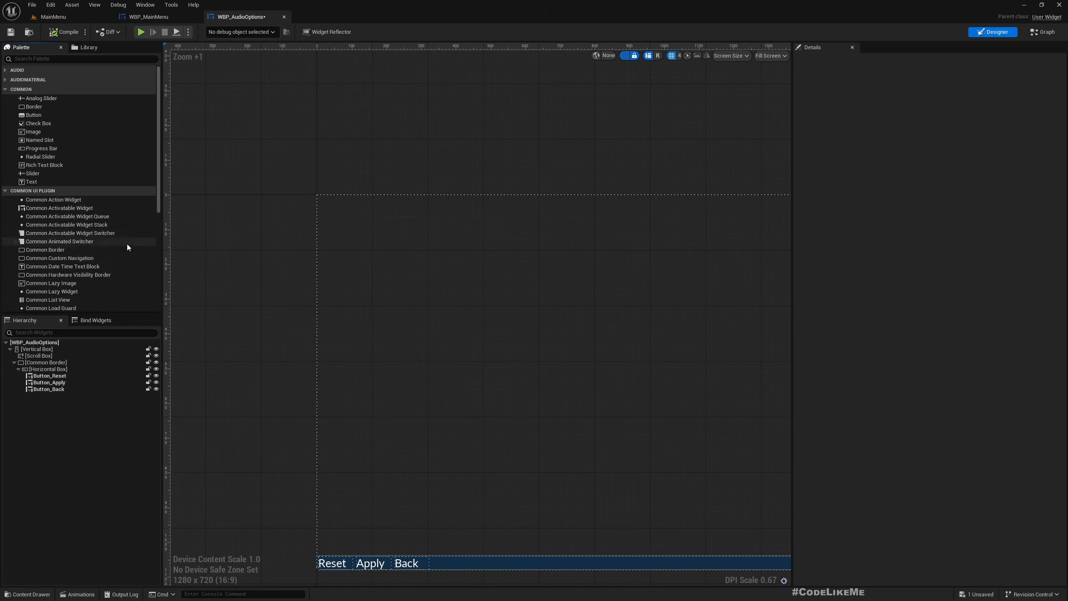
{"action": "scroll", "coordinate": [78, 299], "scroll_direction": "down", "scroll_amount": 3}
{"action": "left_click_drag", "start_coordinate": [42, 278], "coordinate": [376, 242]}
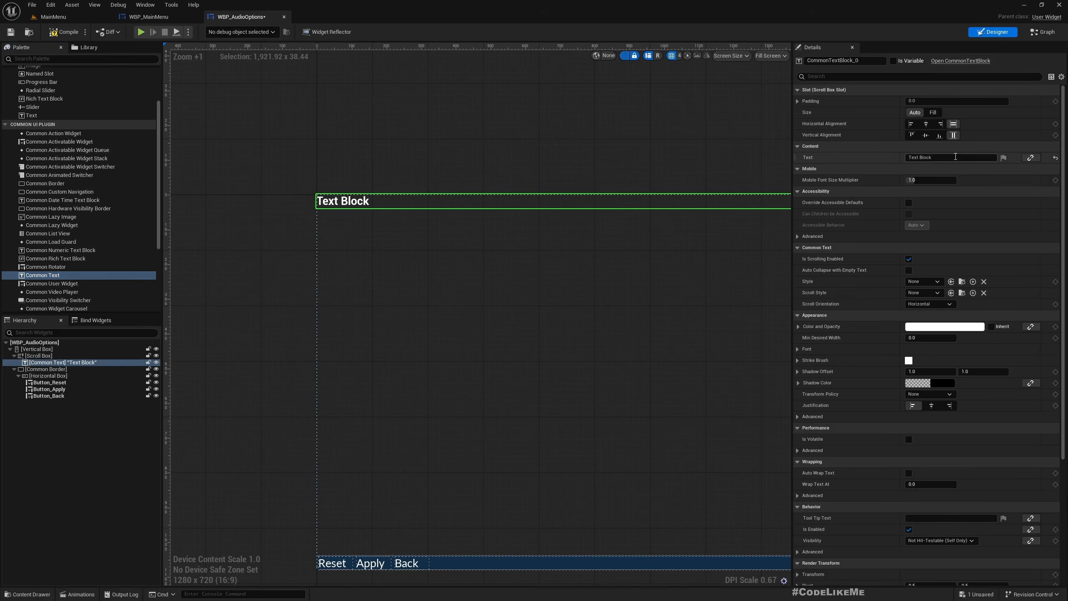
{"action": "left_click", "coordinate": [927, 282]}
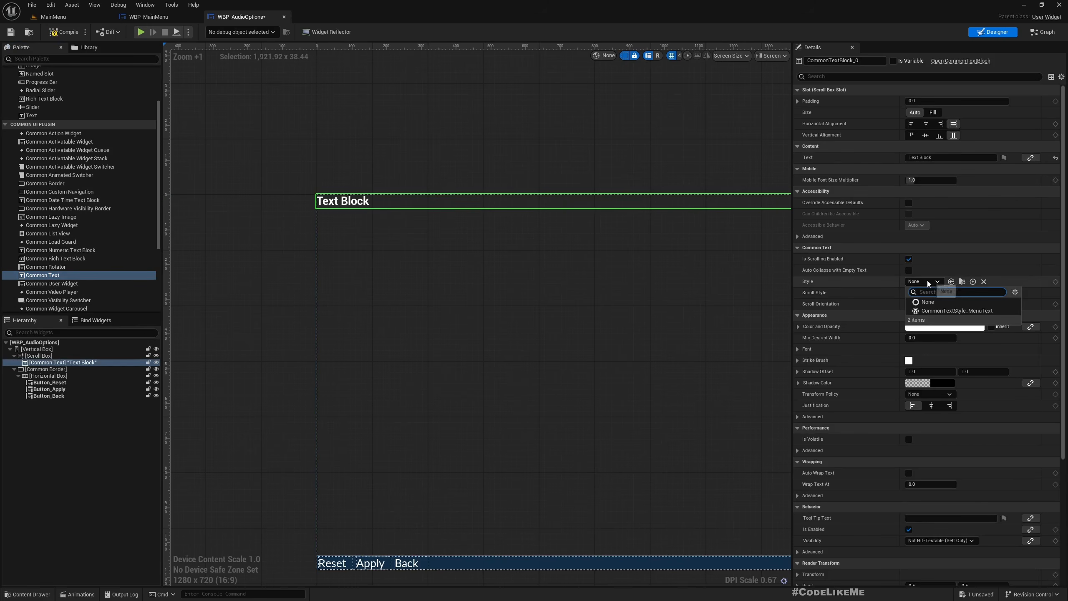
{"action": "left_click", "coordinate": [957, 310]}
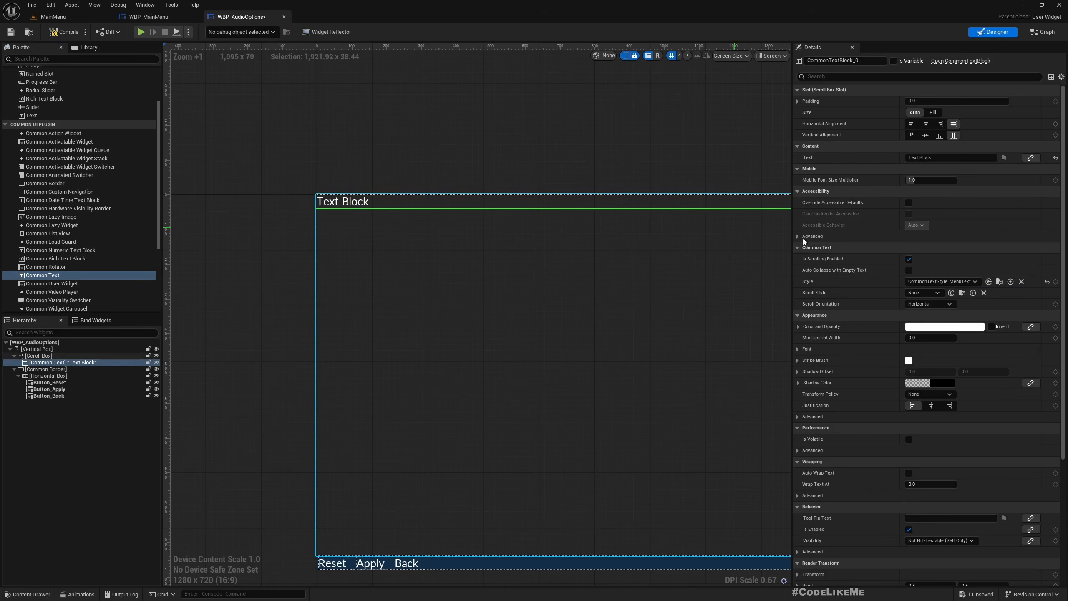
- Set the new text block's content to "Audio Options" and compile the widget
{"action": "left_click", "coordinate": [929, 157]}
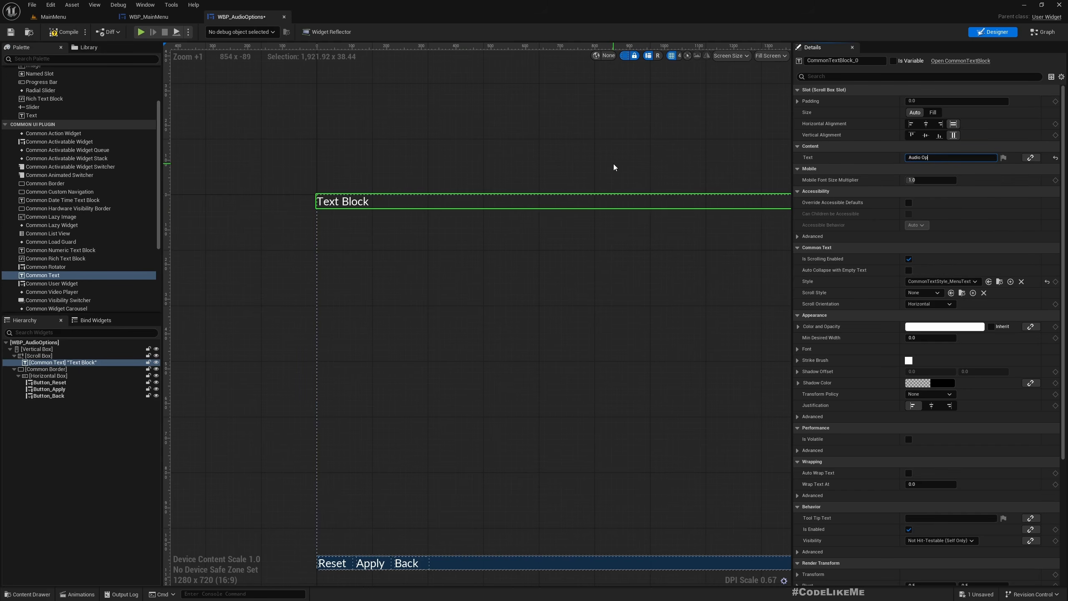
{"action": "key", "text": "Return"}
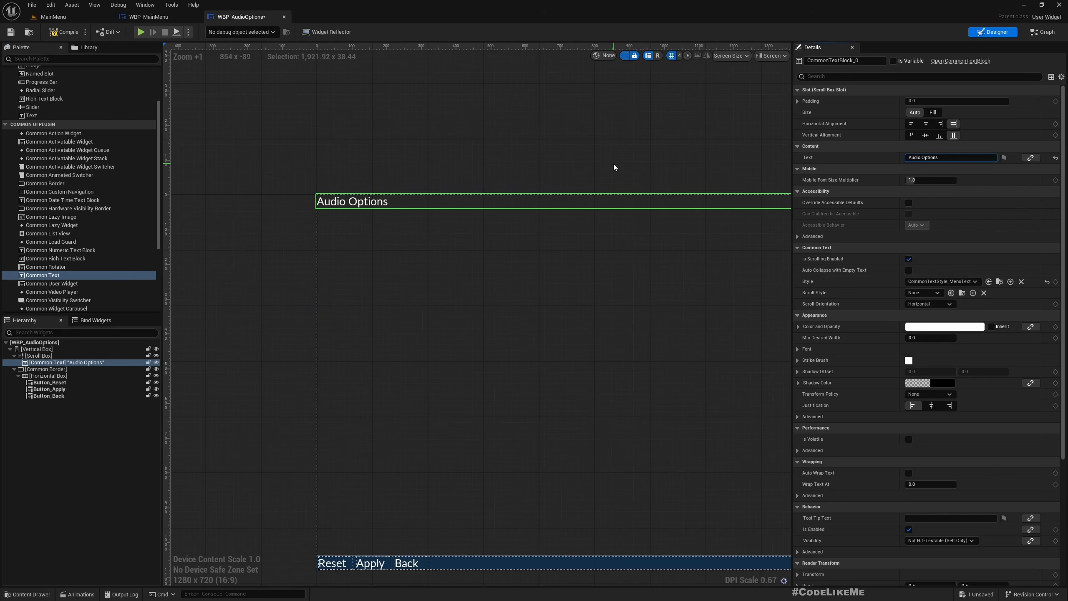
{"action": "left_click", "coordinate": [63, 31]}
{"action": "scroll", "coordinate": [393, 196], "scroll_direction": "down", "scroll_amount": 4}
{"action": "scroll", "coordinate": [393, 196], "scroll_direction": "down", "scroll_amount": 1}
{"action": "left_click", "coordinate": [263, 78]}
- In WBP_MainMenu, add the WBP_AudioOptions widget to the CAS_MainMenu switcher, after VB_Settings
{"action": "left_click", "coordinate": [147, 17]}
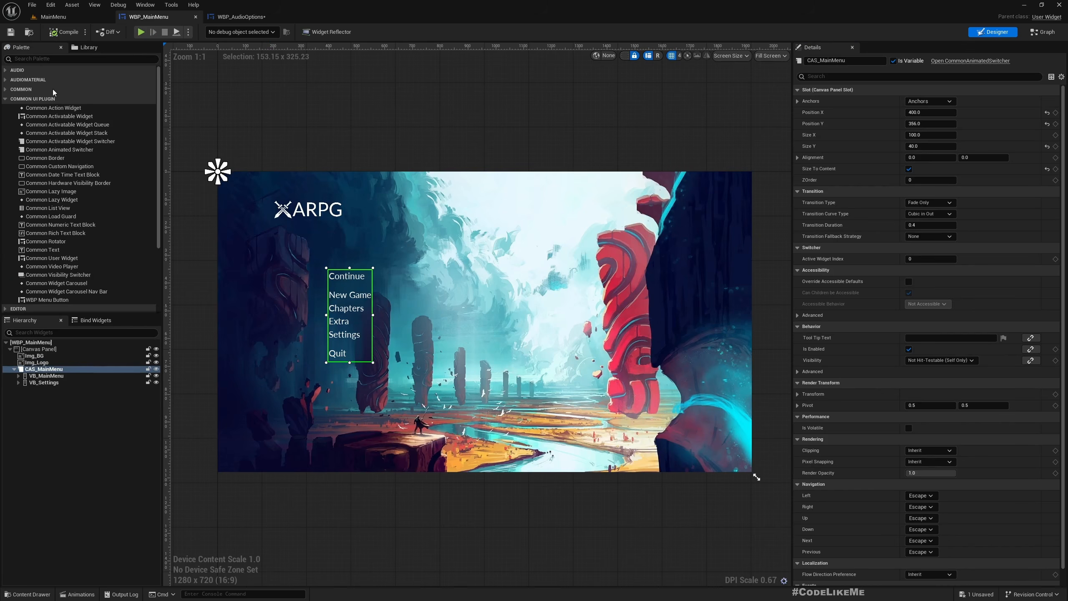
{"action": "type", "text": "audio"}
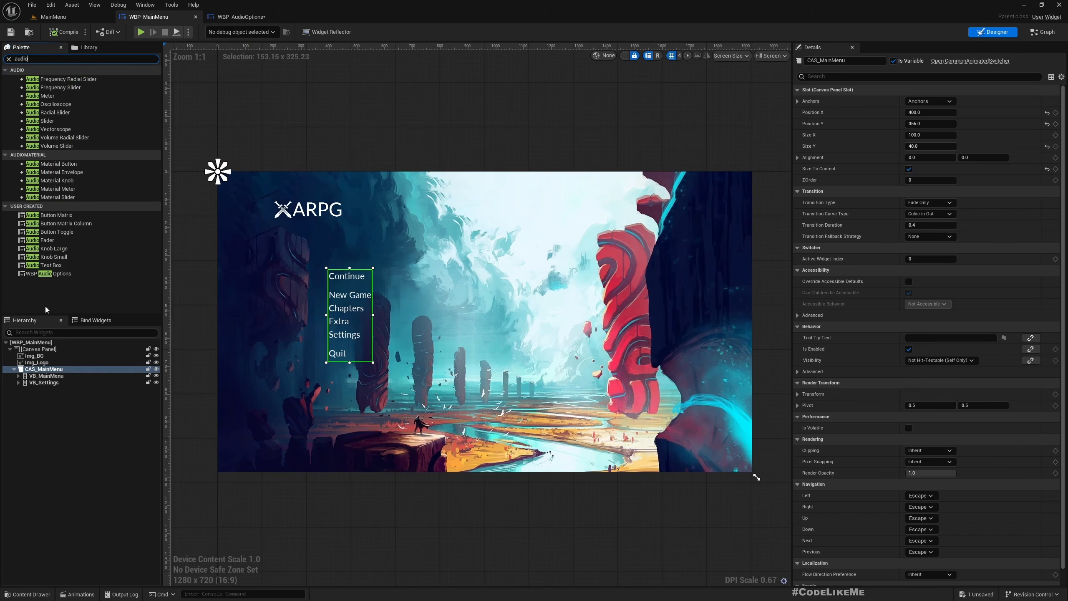
{"action": "left_click_drag", "start_coordinate": [46, 273], "coordinate": [82, 370]}
{"action": "left_click", "coordinate": [48, 390]}
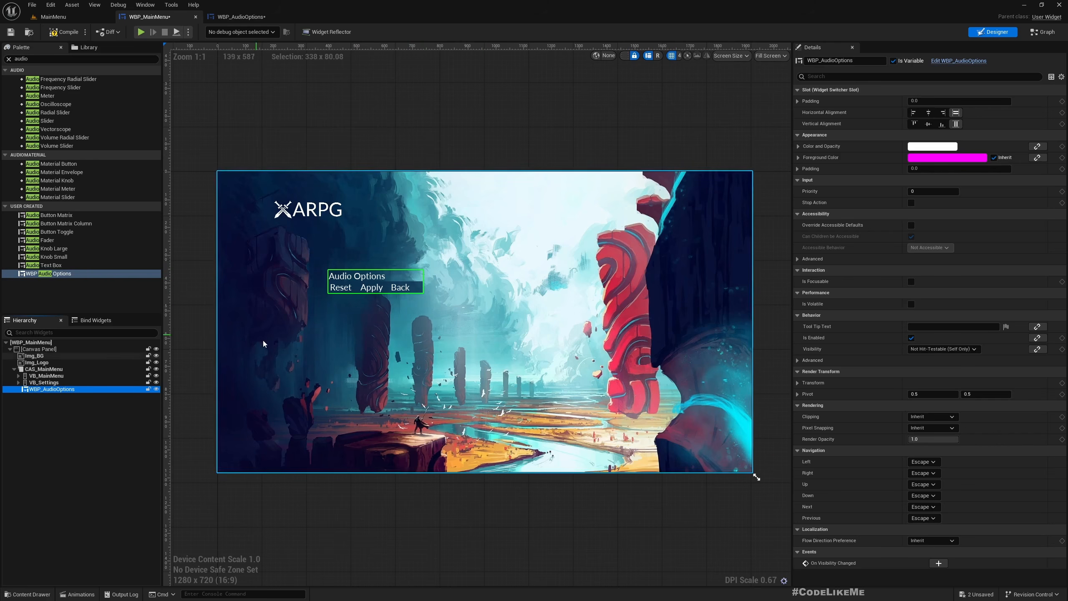
- In WBP_AudioOptions, wrap the root Vertical Box with a Size Box
{"action": "left_click", "coordinate": [235, 18]}
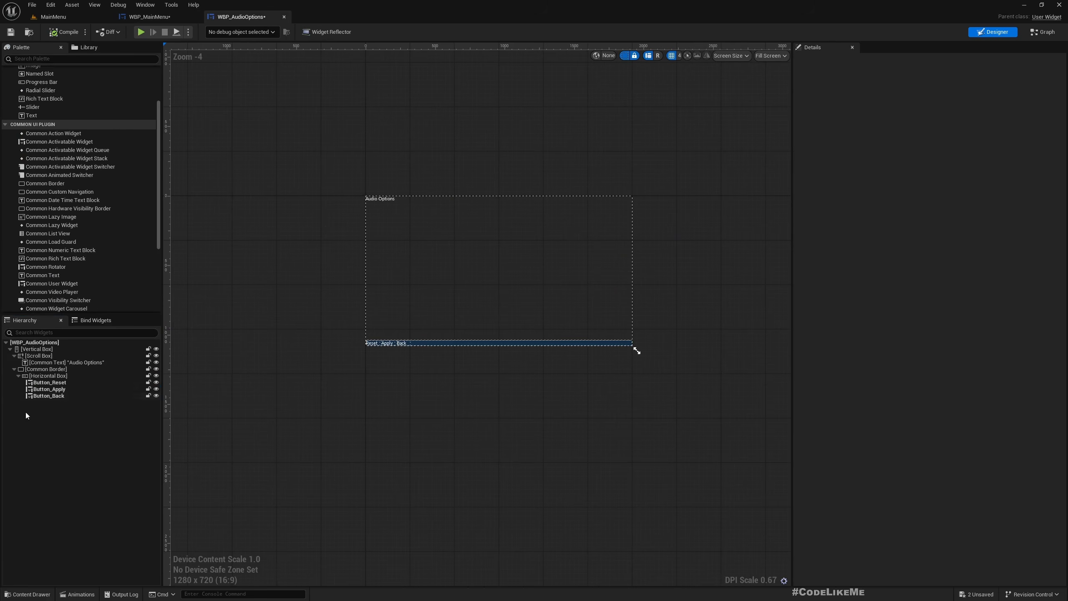
{"action": "right_click", "coordinate": [48, 350]}
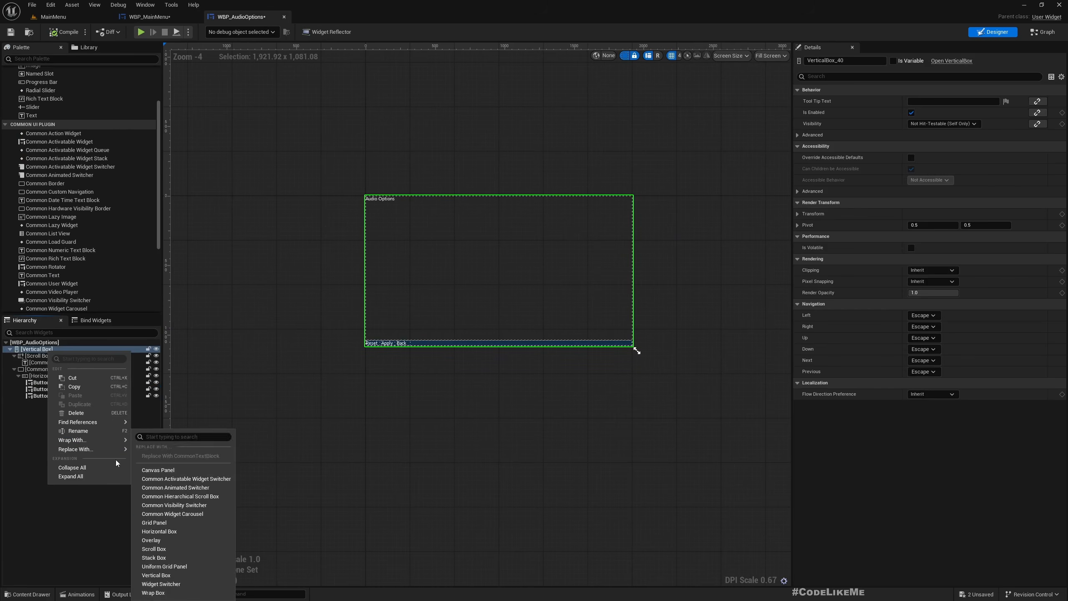
{"action": "mouse_move", "coordinate": [113, 440]}
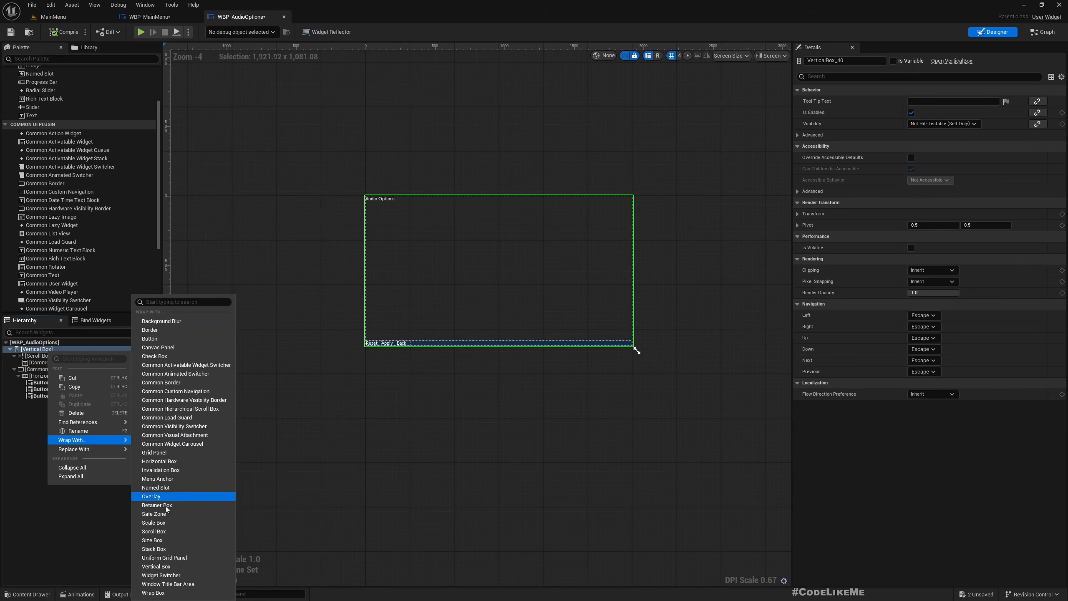
{"action": "left_click", "coordinate": [160, 540]}
{"action": "left_click", "coordinate": [38, 349]}
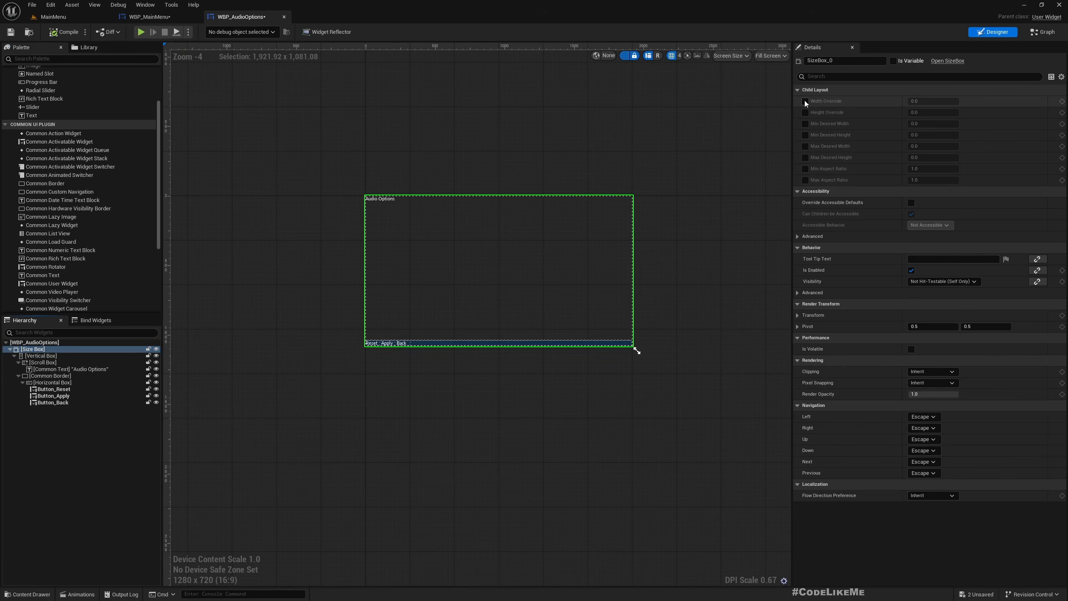
- Override the Size Box's width to 1000 and its height to 700, and compile the widget
{"action": "left_click", "coordinate": [805, 101]}
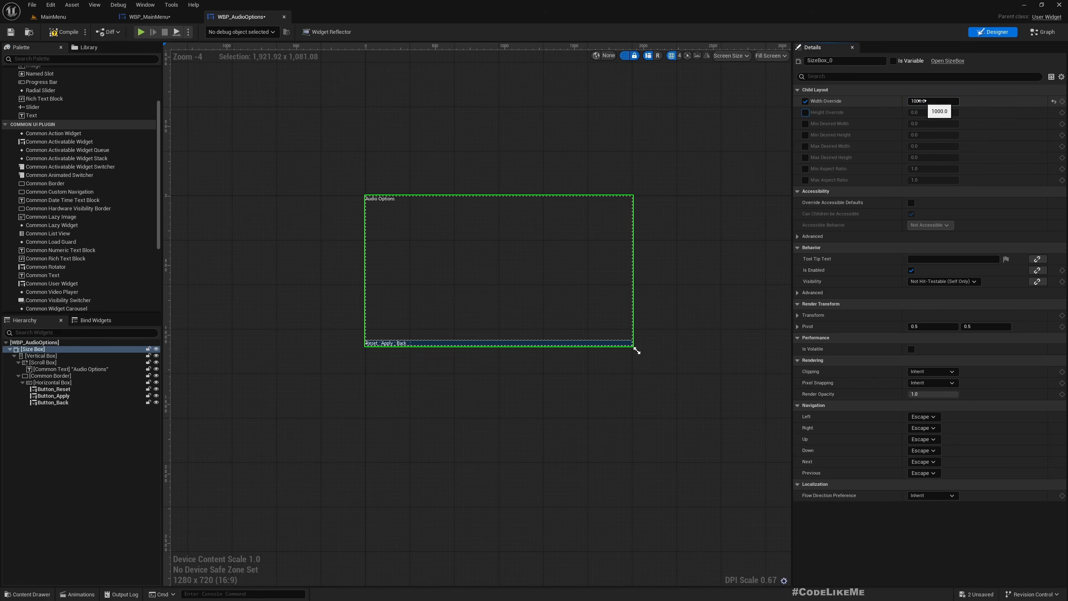
{"action": "key", "text": "space"}
{"action": "left_click", "coordinate": [931, 112]}
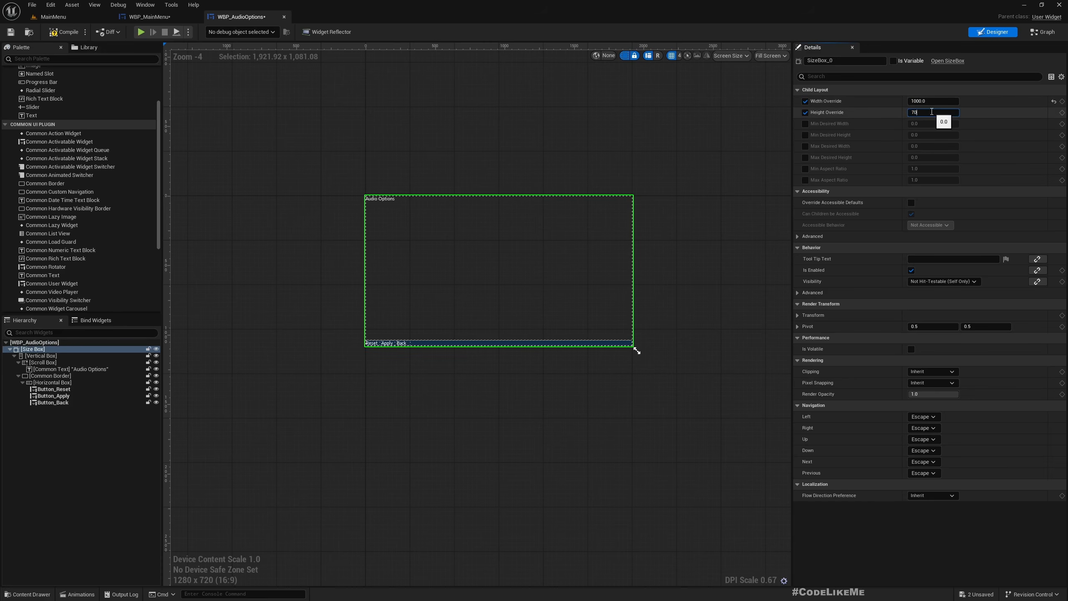
{"action": "key", "text": "Return"}
{"action": "left_click", "coordinate": [63, 31]}
- In WBP_MainMenu, try Y positions of 200 and 300 for the CAS_MainMenu switcher and settle on 280
{"action": "left_click", "coordinate": [168, 17]}
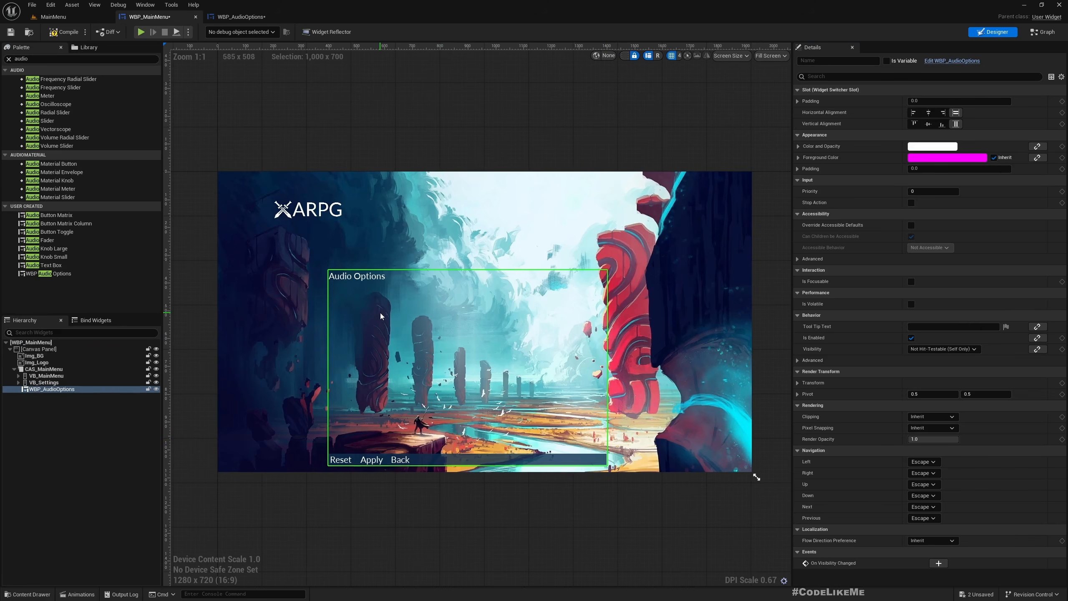
{"action": "left_click", "coordinate": [46, 376]}
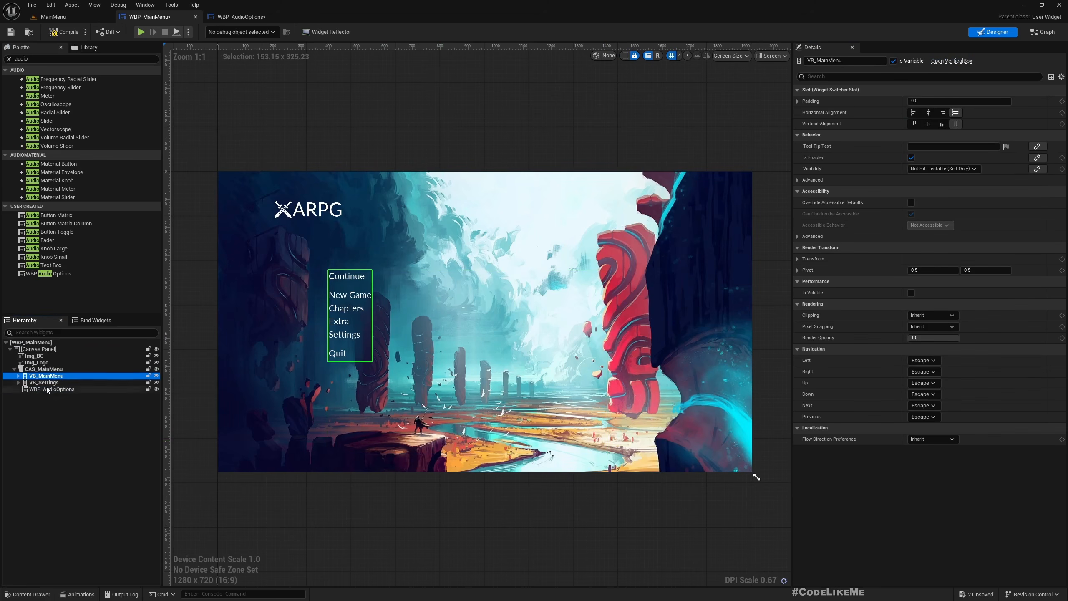
{"action": "left_click", "coordinate": [56, 389]}
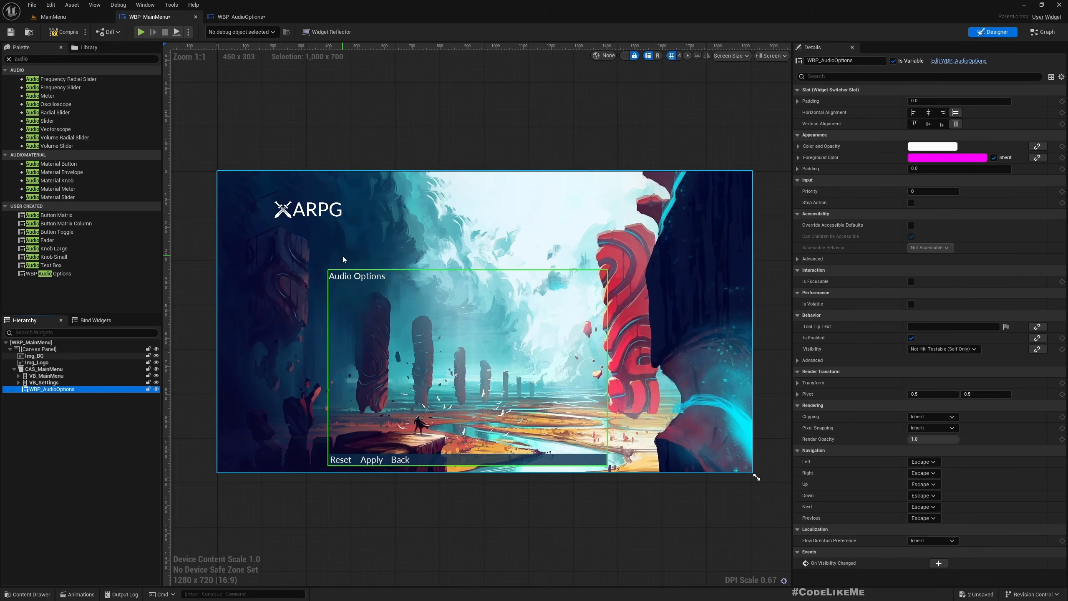
{"action": "left_click", "coordinate": [45, 369]}
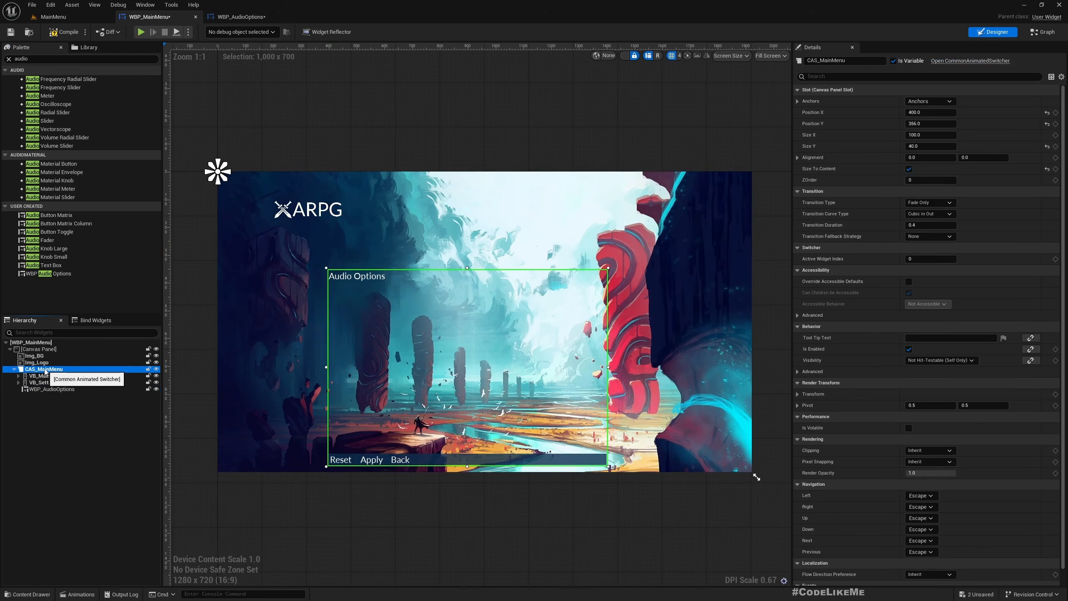
{"action": "left_click", "coordinate": [941, 122]}
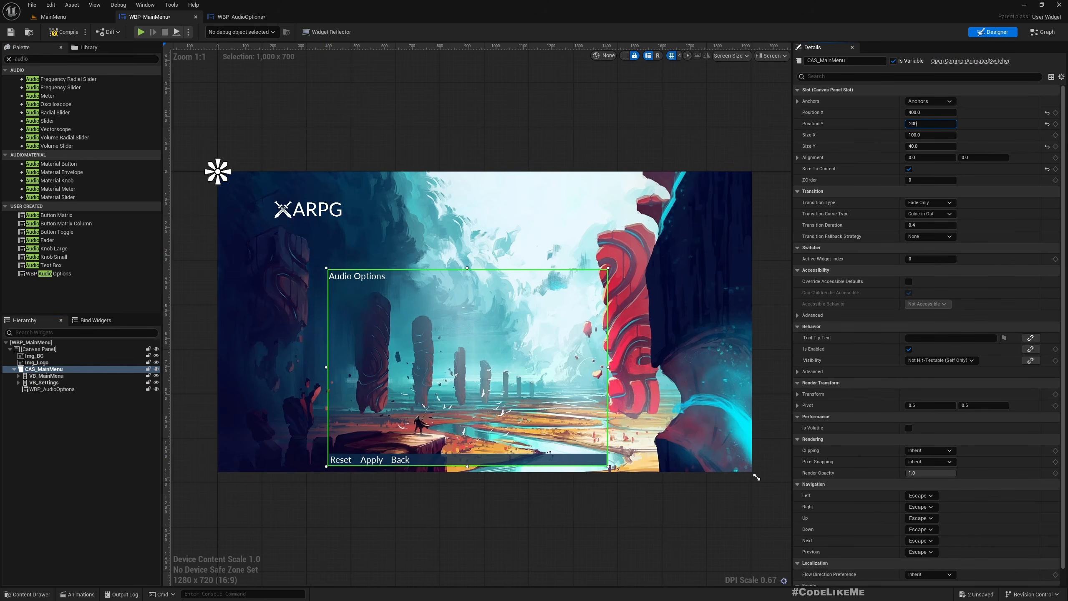
{"action": "key", "text": "Return"}
{"action": "type", "text": "300"}
{"action": "key", "text": "Return"}
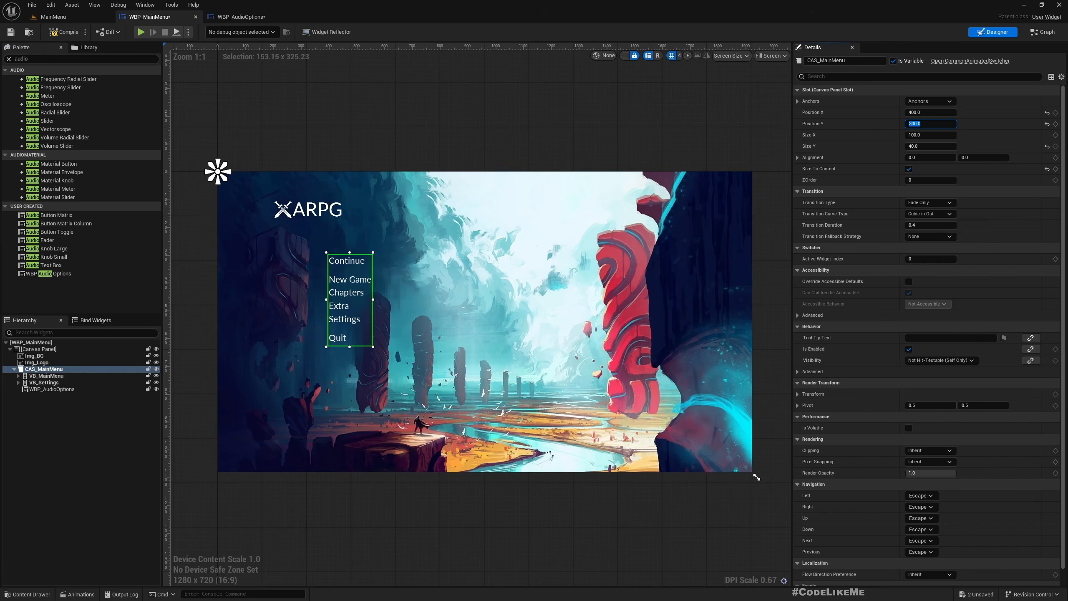
{"action": "left_click", "coordinate": [939, 122]}
{"action": "type", "text": "280"}
{"action": "key", "text": "Return"}
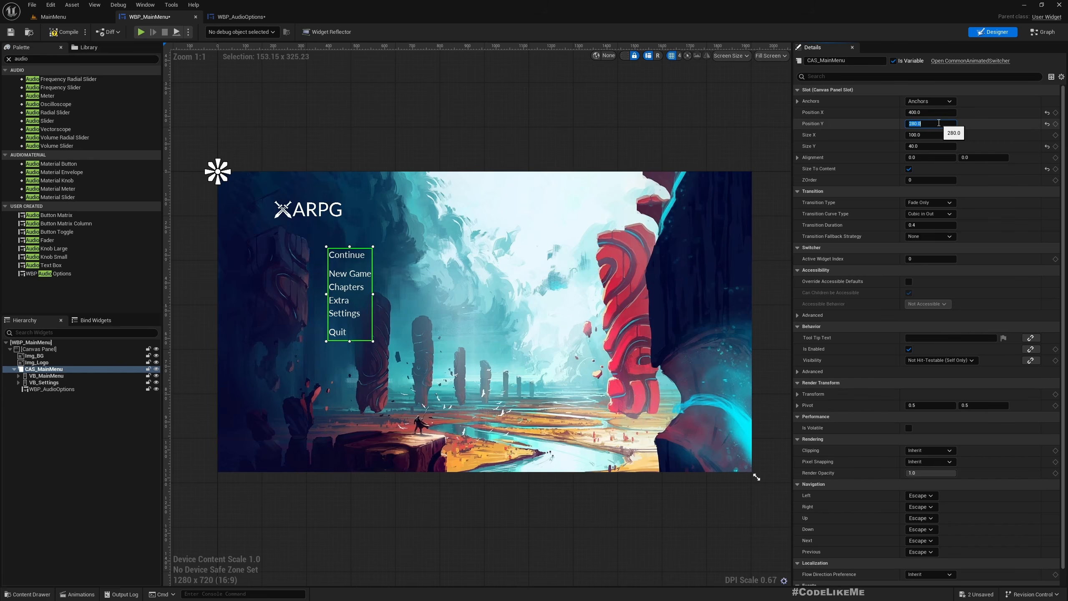
- Preview the WBP_AudioOptions, VB_Settings and VB_MainMenu panels of the switcher to compare their placement on the canvas
{"action": "left_click", "coordinate": [47, 390]}
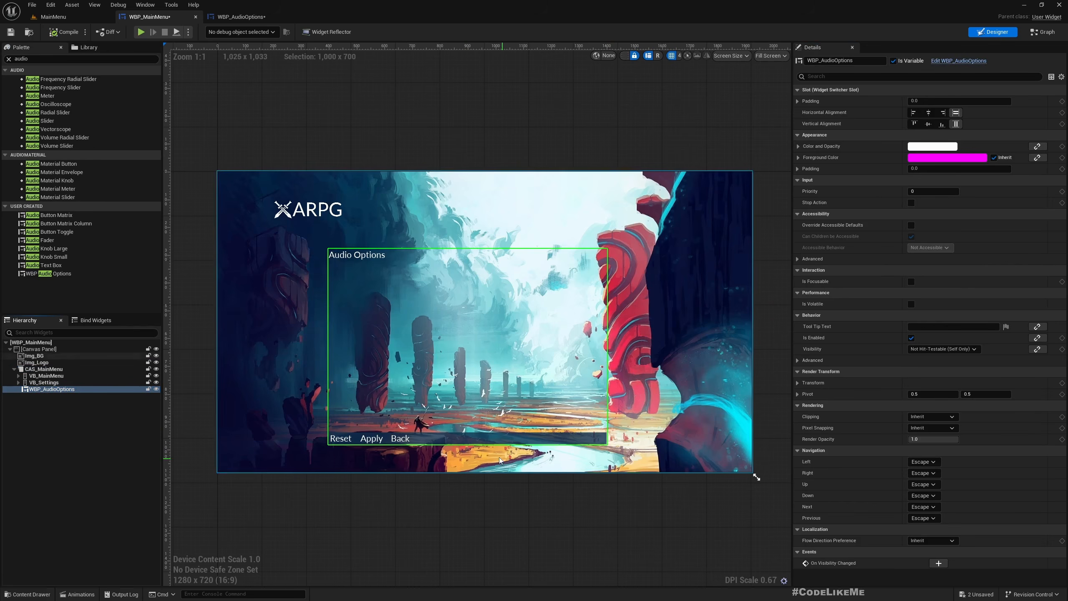
{"action": "left_click", "coordinate": [44, 383]}
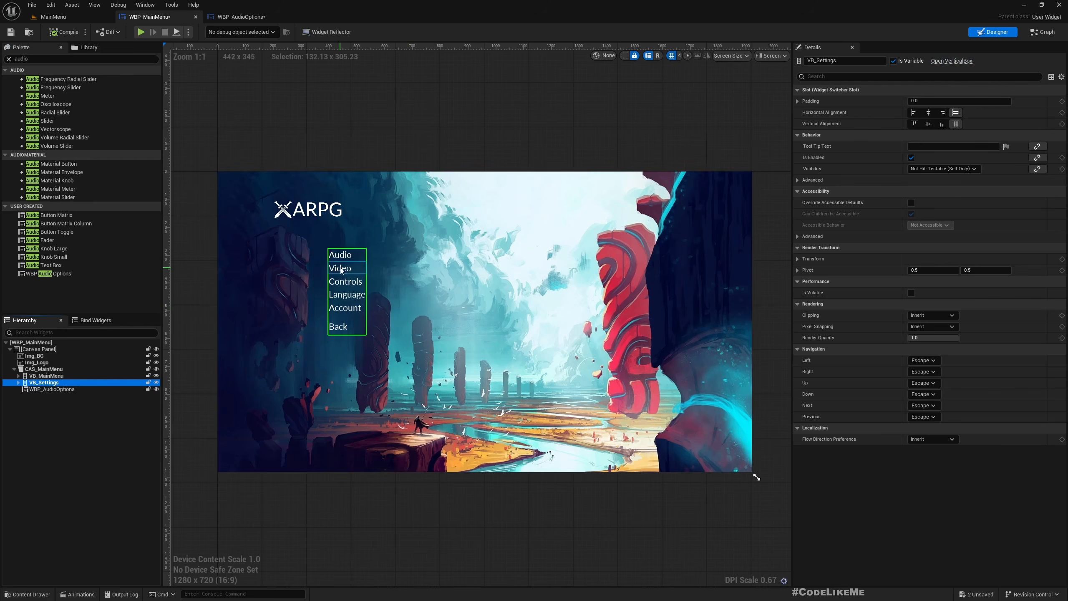
{"action": "left_click", "coordinate": [47, 390]}
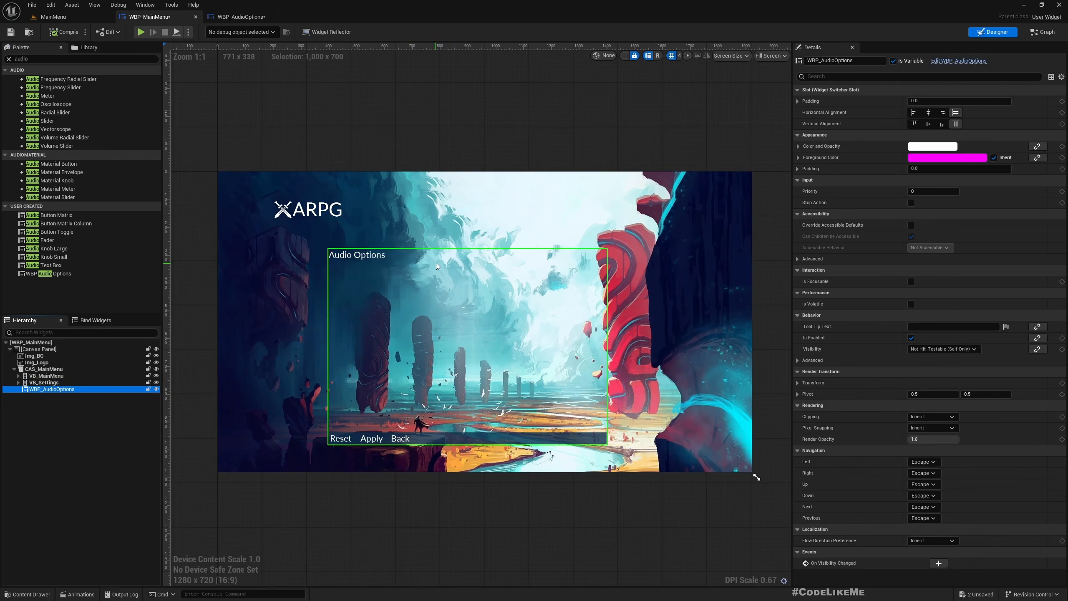
{"action": "left_click", "coordinate": [44, 383]}
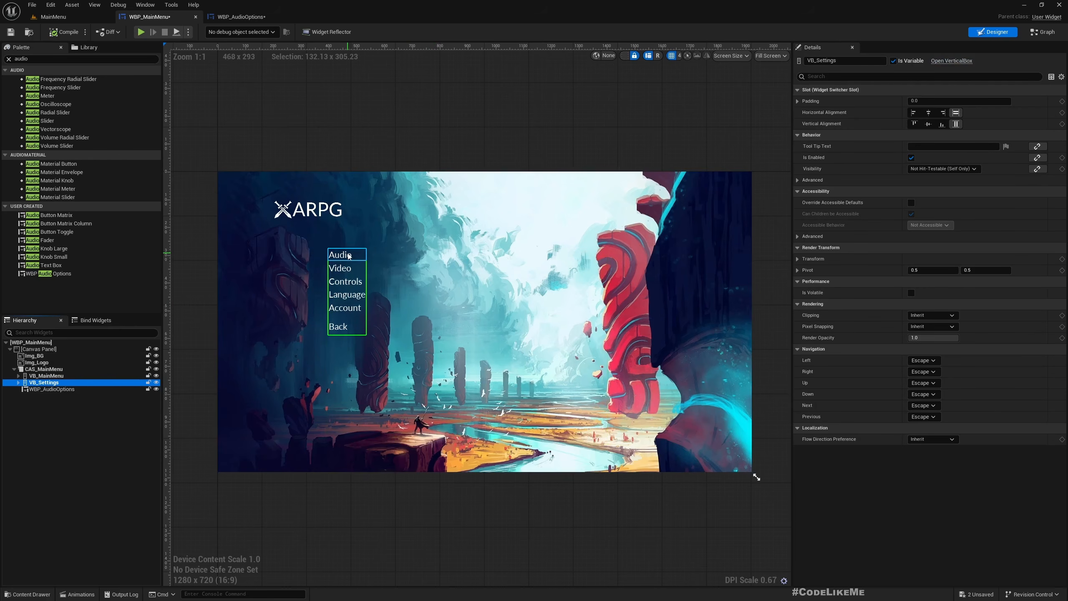
{"action": "left_click", "coordinate": [50, 390]}
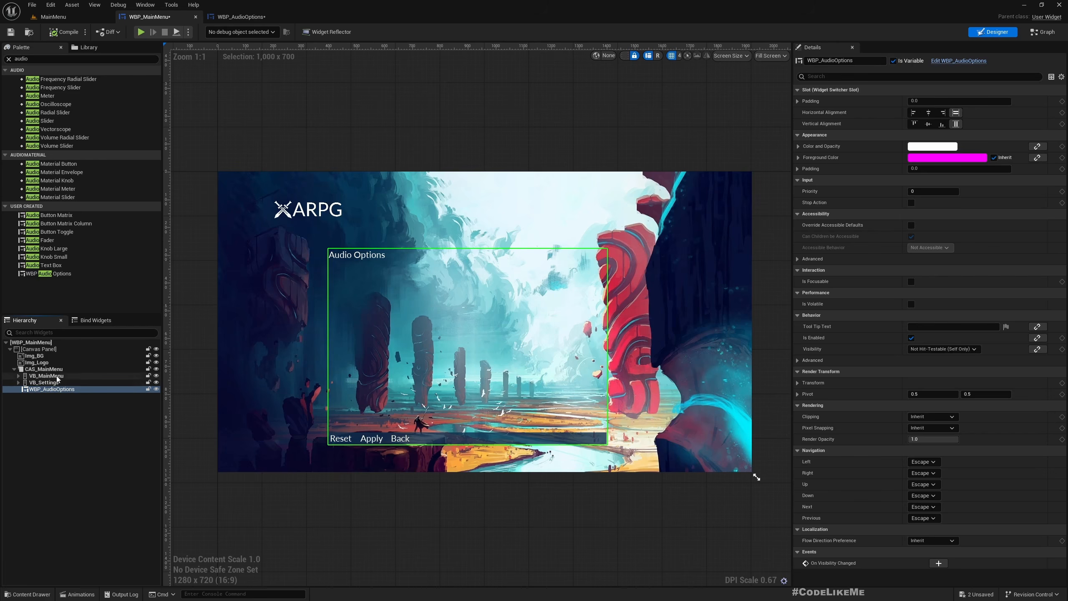
{"action": "left_click", "coordinate": [50, 376]}
{"action": "left_click", "coordinate": [47, 383]}
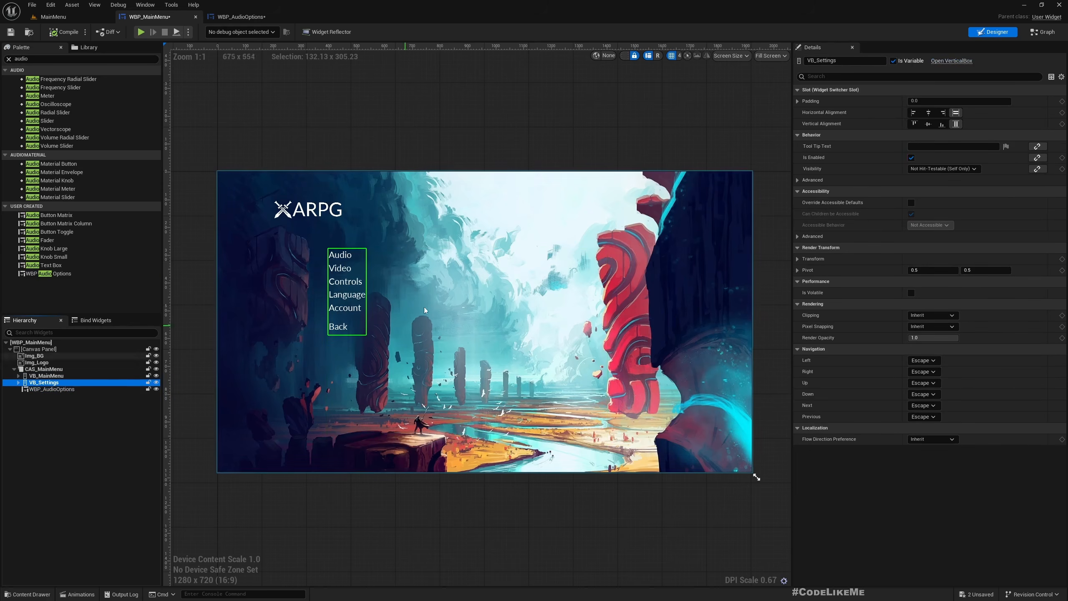
- Add an On Clicked event for the MB_Audio button in the settings menu
{"action": "left_click", "coordinate": [350, 261]}
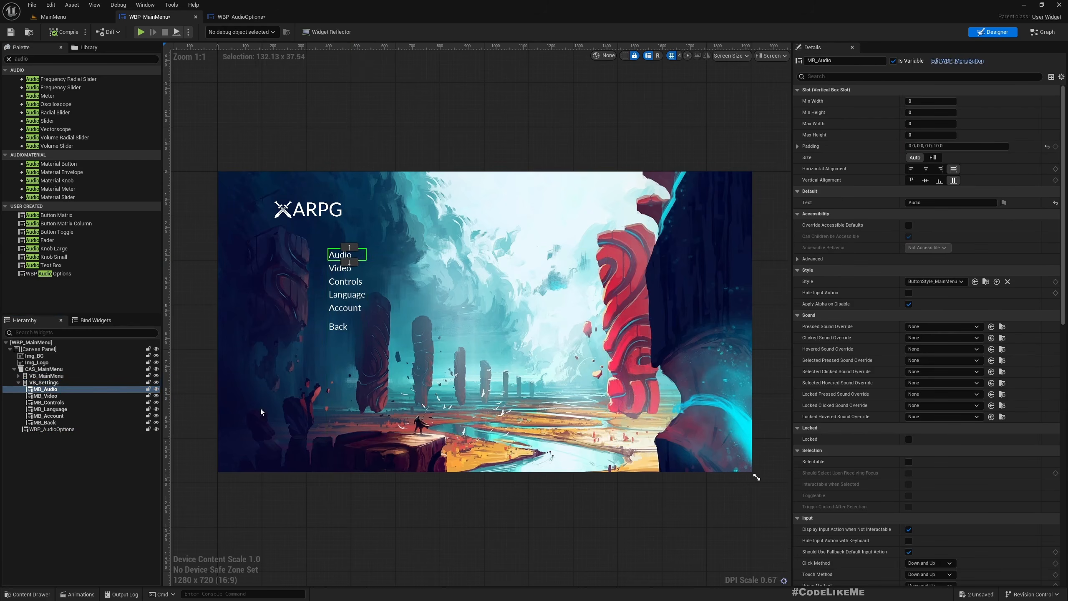
{"action": "scroll", "coordinate": [584, 387], "scroll_direction": "down", "scroll_amount": 1}
{"action": "scroll", "coordinate": [967, 320], "scroll_direction": "down", "scroll_amount": 5}
{"action": "scroll", "coordinate": [926, 379], "scroll_direction": "down", "scroll_amount": 10}
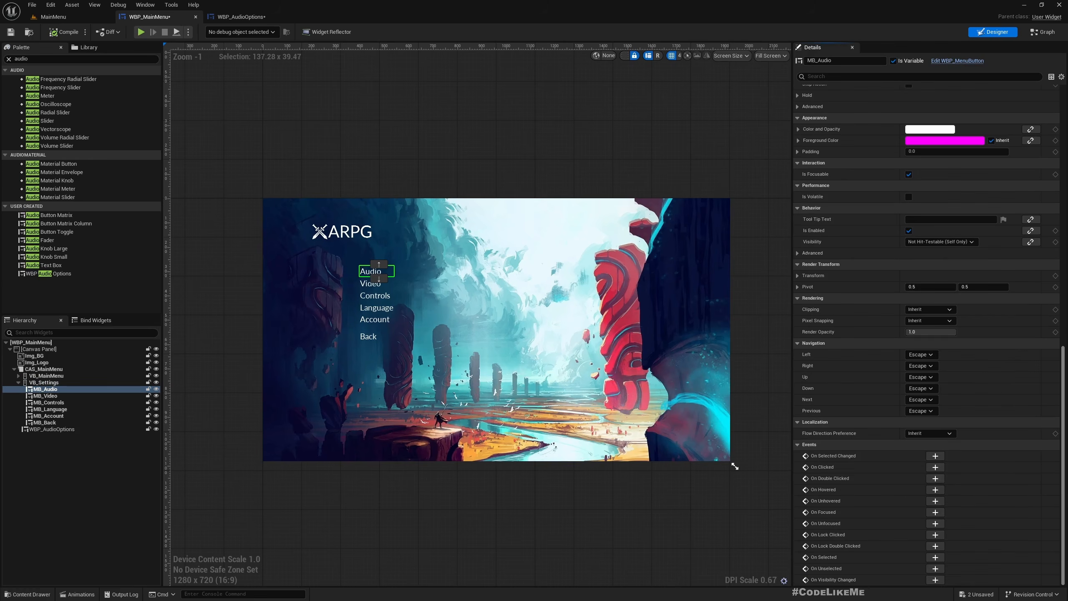
{"action": "left_click", "coordinate": [936, 467]}
- Call Change Panel from the MB_Audio clicked event, with the WBP_AudioOptions variable as its Widget input
{"action": "right_click_drag", "start_coordinate": [721, 197], "coordinate": [415, 337]}
{"action": "left_click_drag", "start_coordinate": [26, 109], "coordinate": [306, 403]}
{"action": "left_click_drag", "start_coordinate": [459, 392], "coordinate": [458, 403]}
{"action": "right_click_drag", "start_coordinate": [443, 388], "coordinate": [501, 312]}
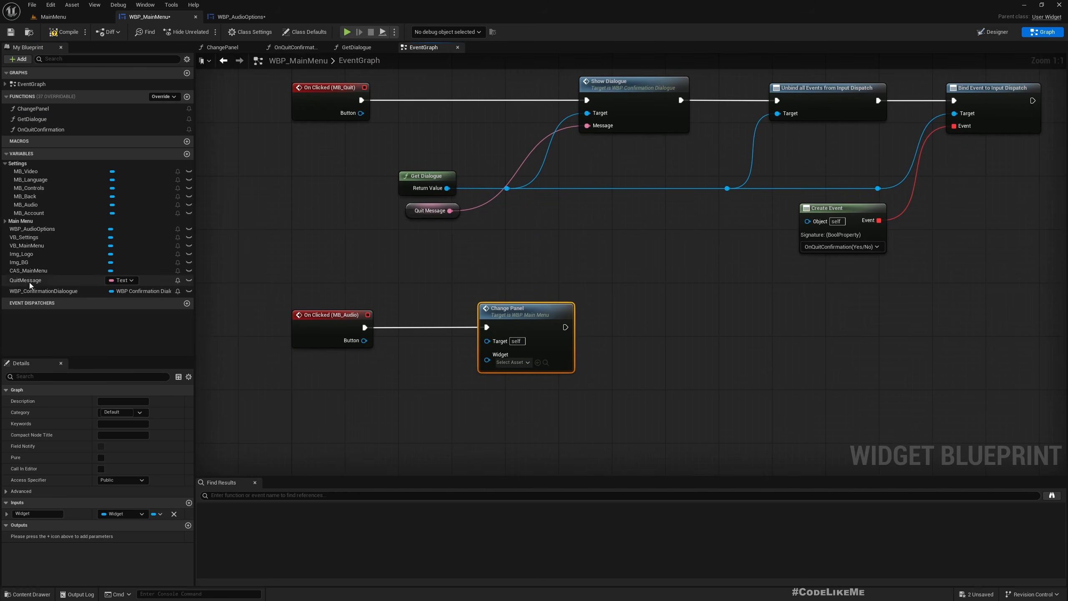
{"action": "left_click_drag", "start_coordinate": [33, 231], "coordinate": [488, 360]}
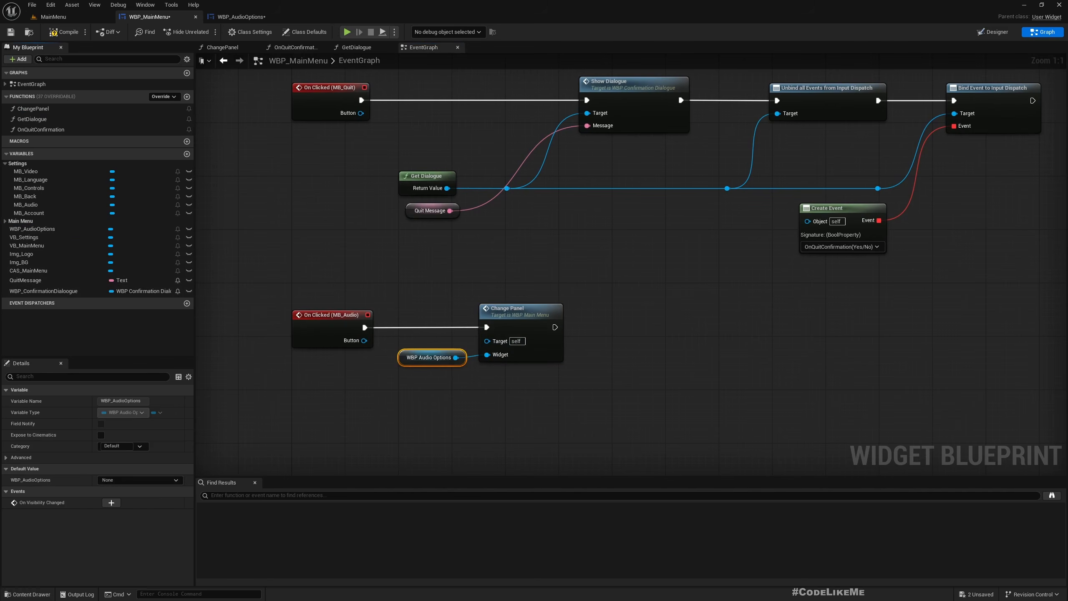
- Play the MainMenu level and open the audio options through Settings and Audio to test the panel change
{"action": "left_click", "coordinate": [53, 17]}
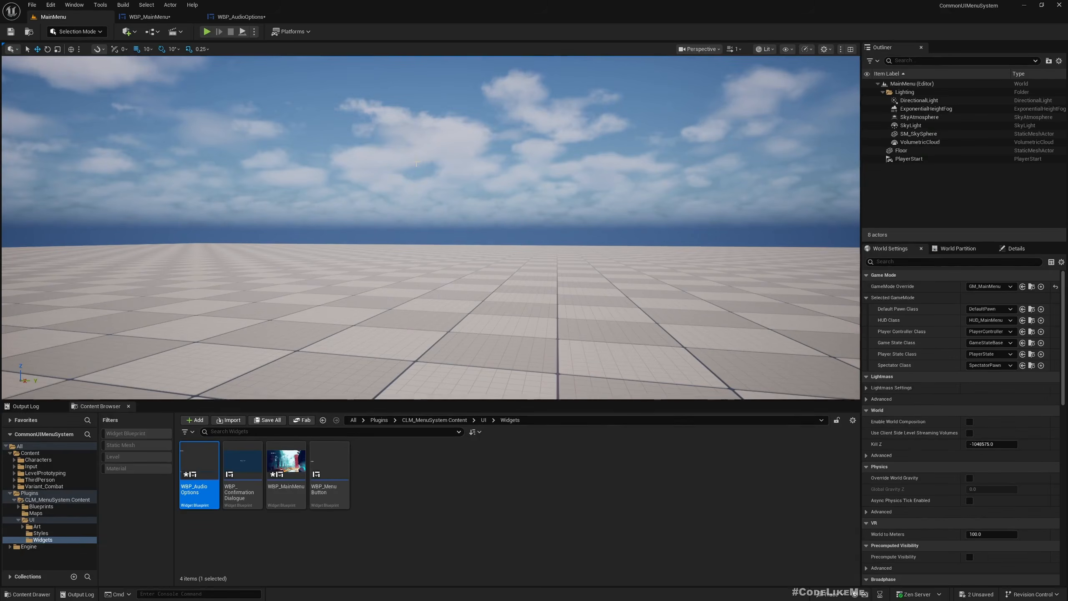
{"action": "key", "text": "alt+p"}
{"action": "left_click", "coordinate": [255, 287]}
{"action": "left_click", "coordinate": [247, 168]}
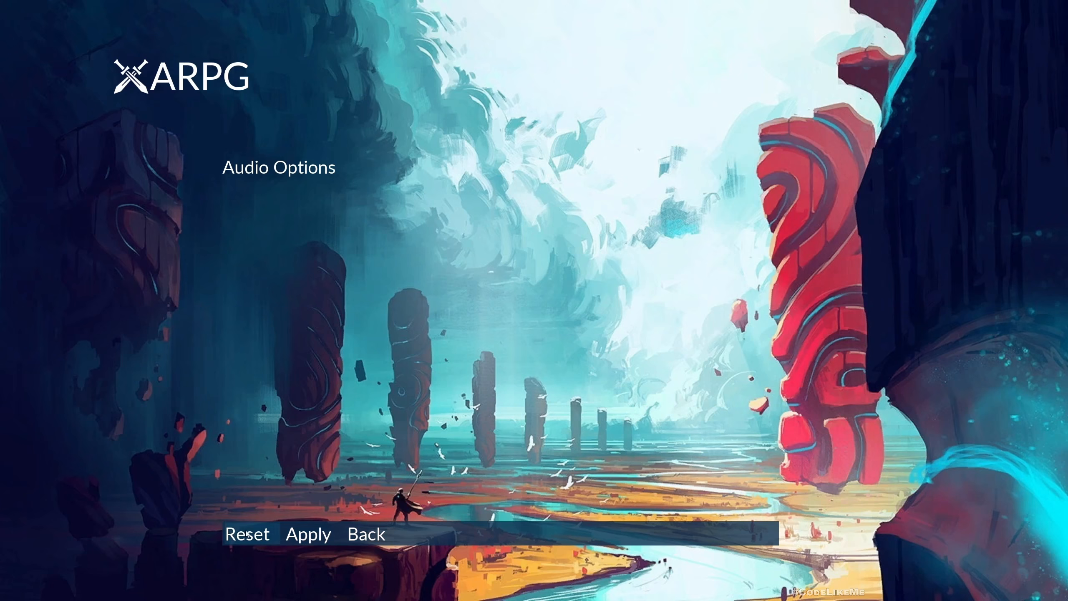
{"action": "key", "text": "Escape"}
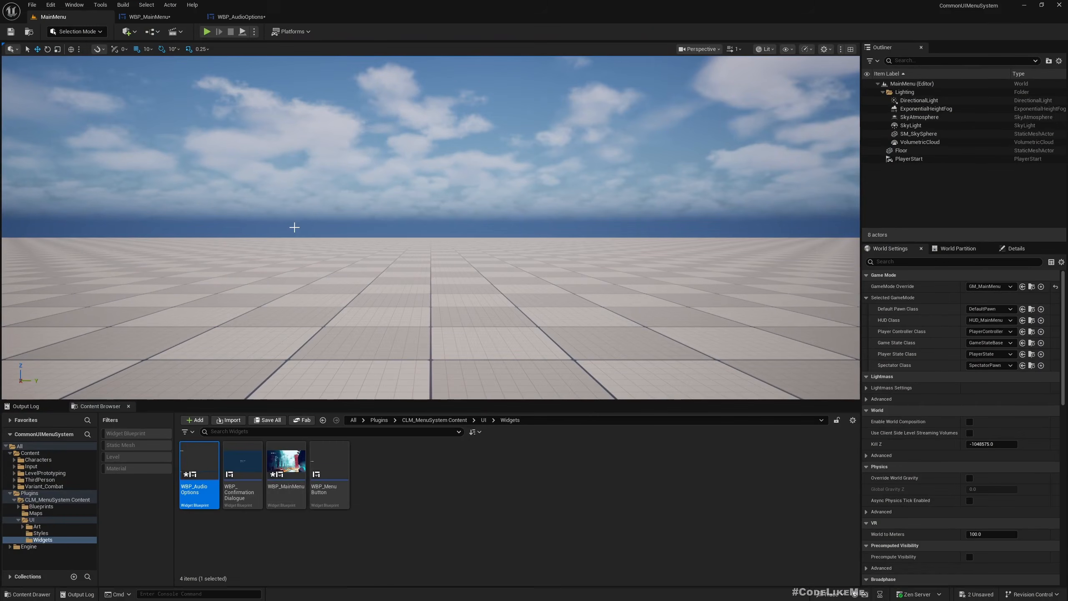
- In WBP_AudioOptions, open the event graph and delete the default Pre Construct, Construct and Tick events
{"action": "left_click", "coordinate": [242, 16]}
{"action": "scroll", "coordinate": [375, 336], "scroll_direction": "up", "scroll_amount": 6}
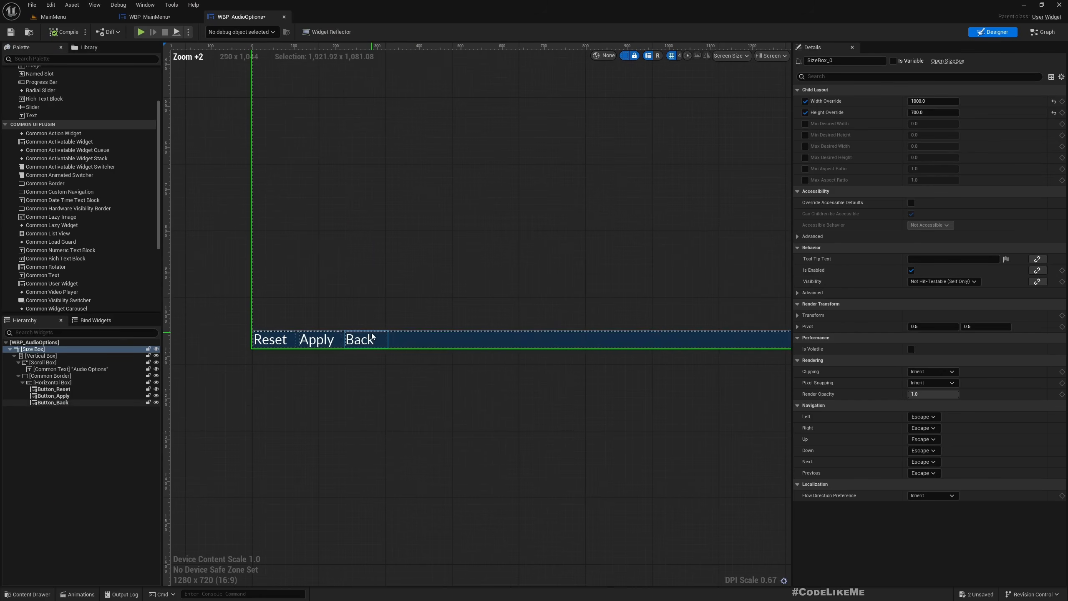
{"action": "left_click", "coordinate": [372, 338]}
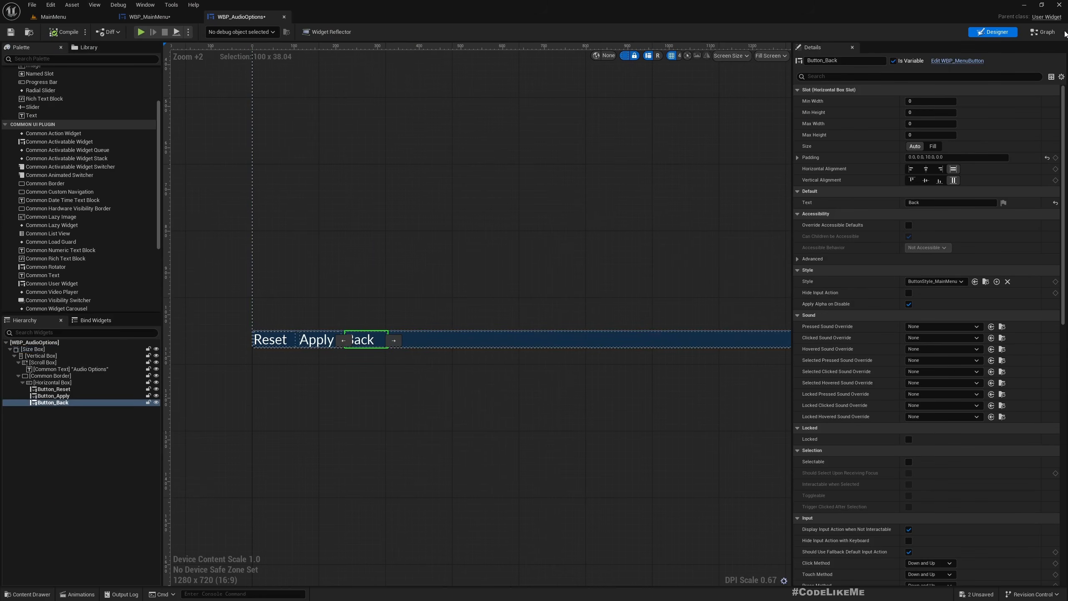
{"action": "left_click", "coordinate": [1051, 33]}
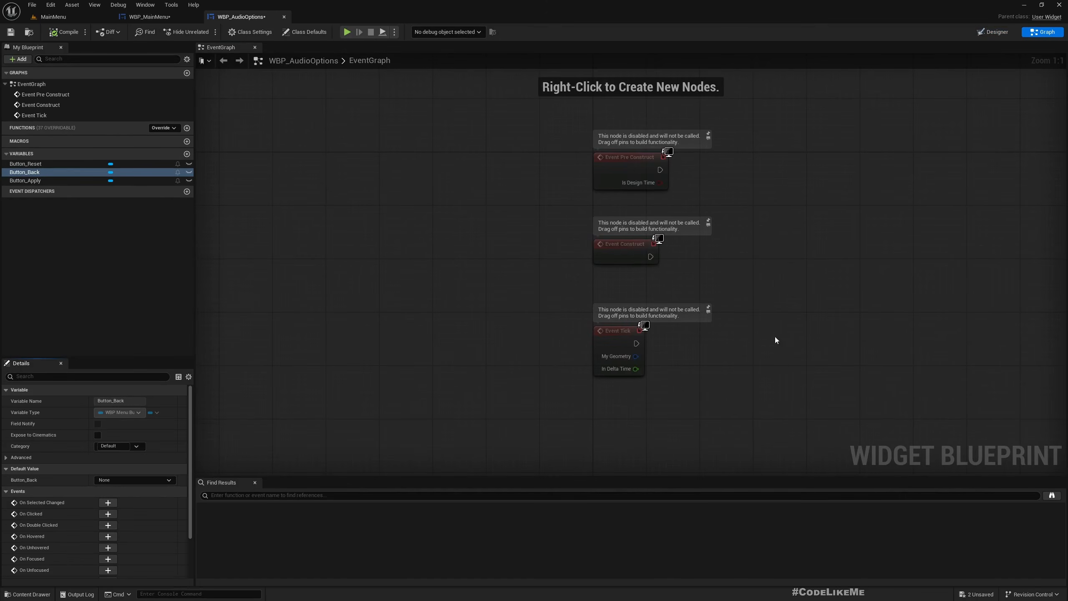
{"action": "right_click_drag", "start_coordinate": [781, 350], "coordinate": [577, 365]}
{"action": "left_click_drag", "start_coordinate": [324, 119], "coordinate": [567, 401]}
{"action": "key", "text": "Delete"}
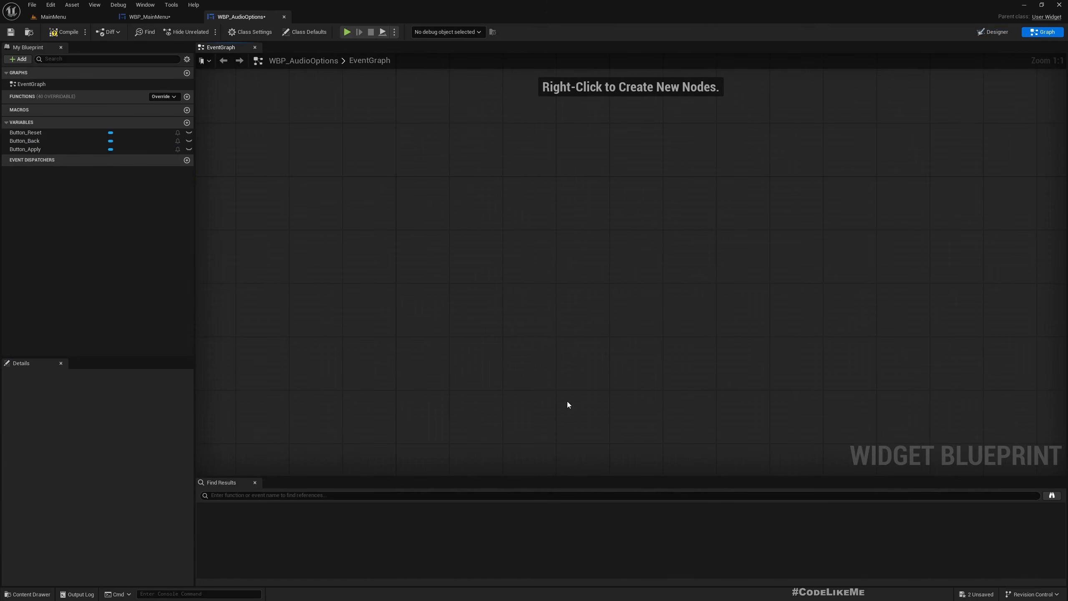
- Add an event dispatcher named OnBack to WBP_AudioOptions and compile the blueprint
{"action": "left_click", "coordinate": [125, 234]}
{"action": "left_click", "coordinate": [188, 161]}
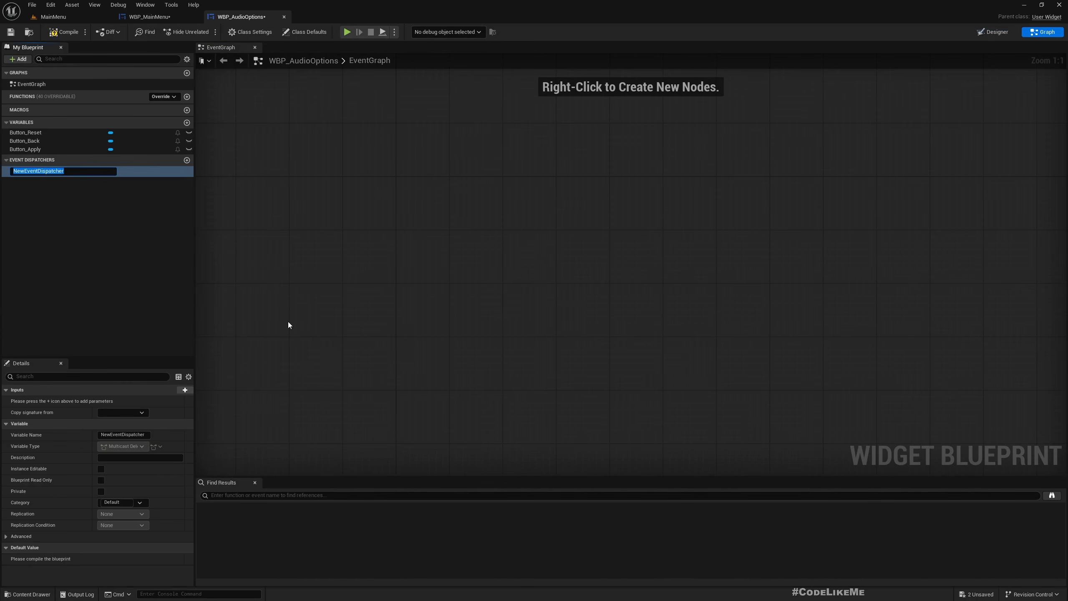
{"action": "type", "text": "OnBack"}
{"action": "key", "text": "Return"}
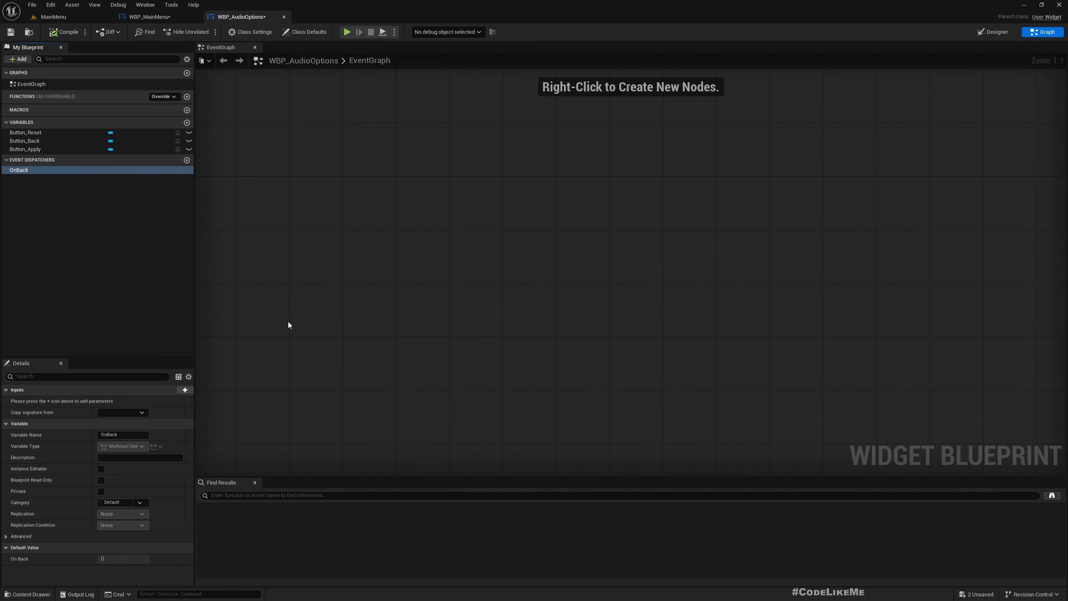
{"action": "left_click", "coordinate": [37, 172]}
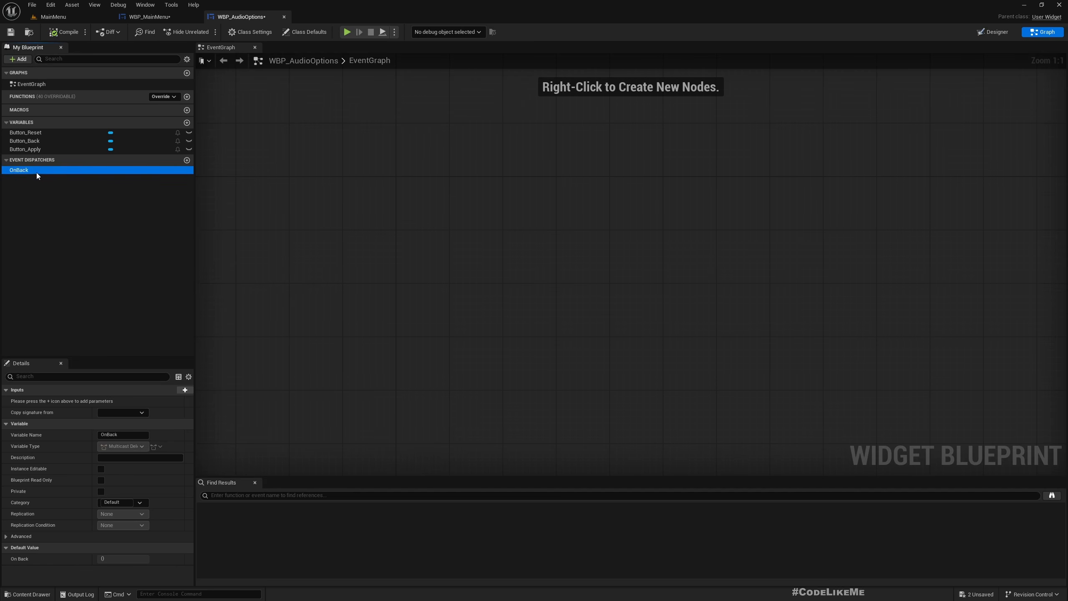
{"action": "left_click", "coordinate": [161, 265]}
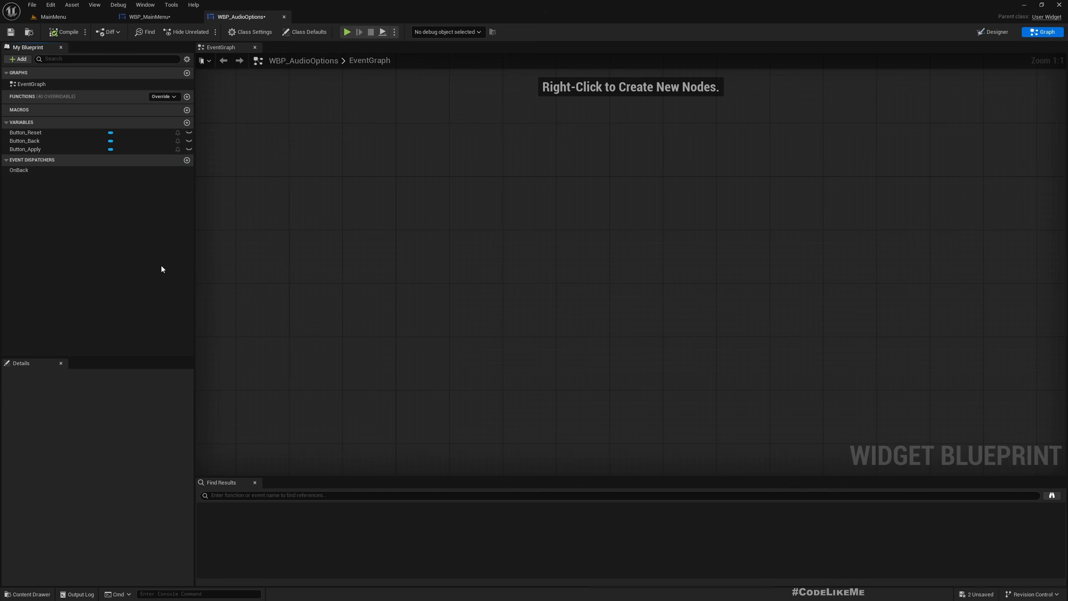
{"action": "left_click", "coordinate": [84, 169]}
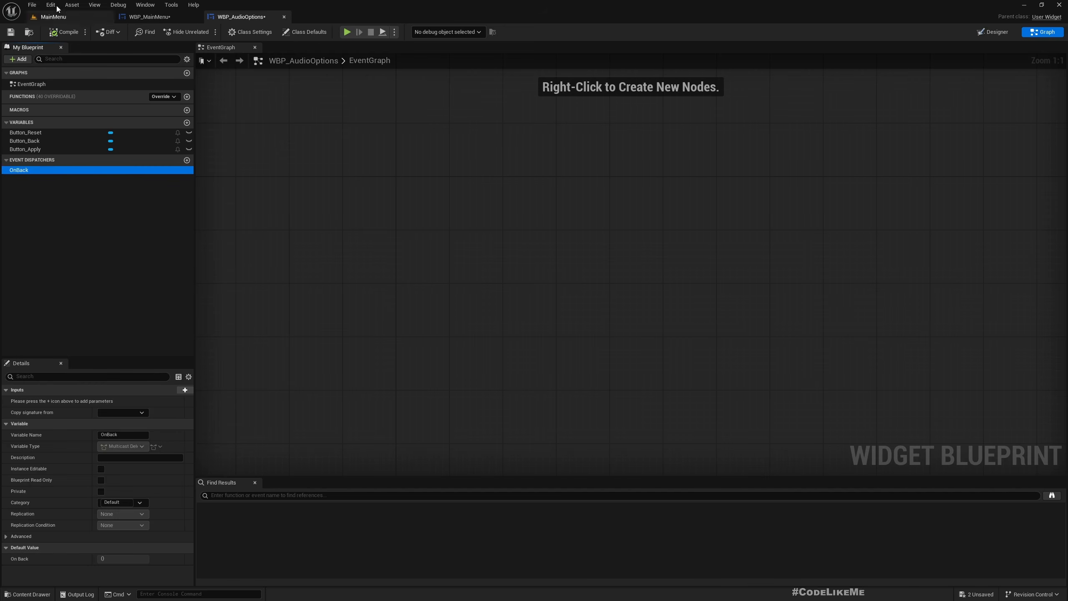
{"action": "left_click", "coordinate": [63, 32]}
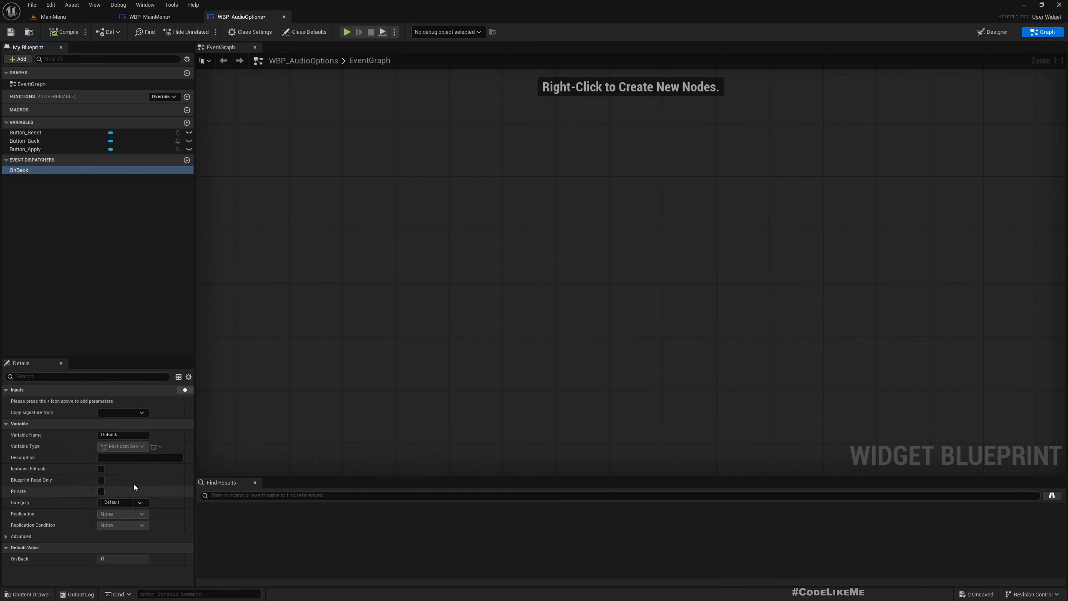
- Add an On Clicked event for Button_Back in the WBP_AudioOptions event graph
{"action": "left_click", "coordinate": [184, 18]}
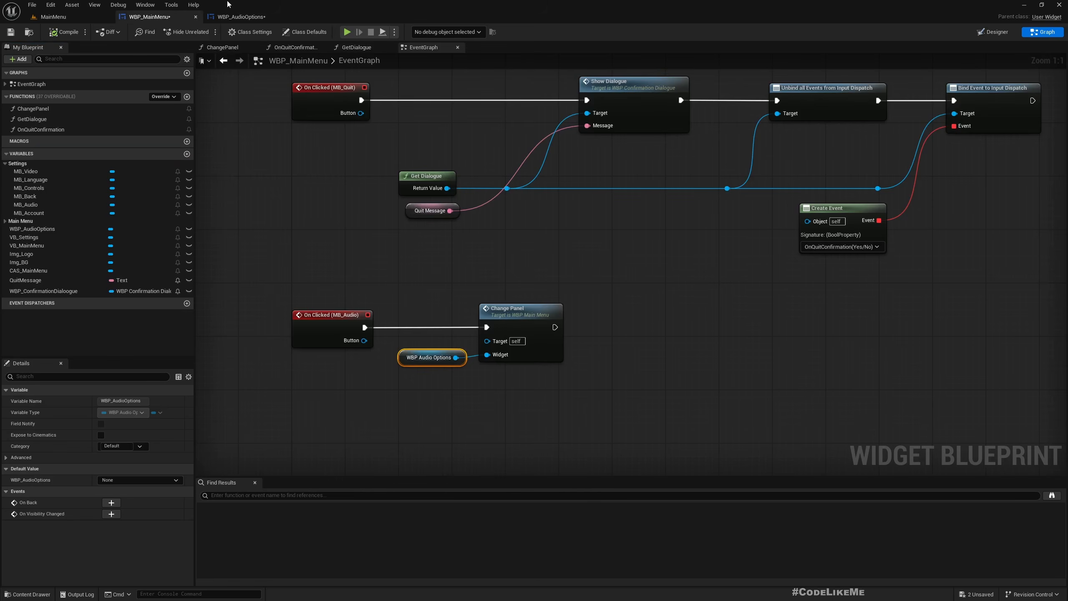
{"action": "left_click", "coordinate": [240, 17]}
{"action": "left_click", "coordinate": [45, 150]}
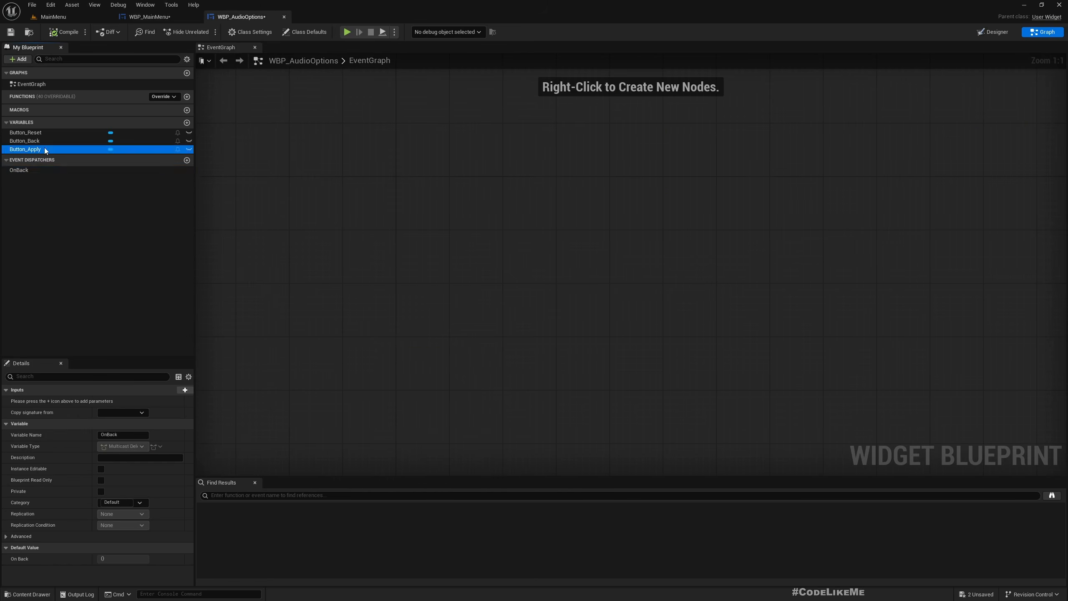
{"action": "left_click", "coordinate": [42, 140]}
{"action": "scroll", "coordinate": [155, 472], "scroll_direction": "down", "scroll_amount": 2}
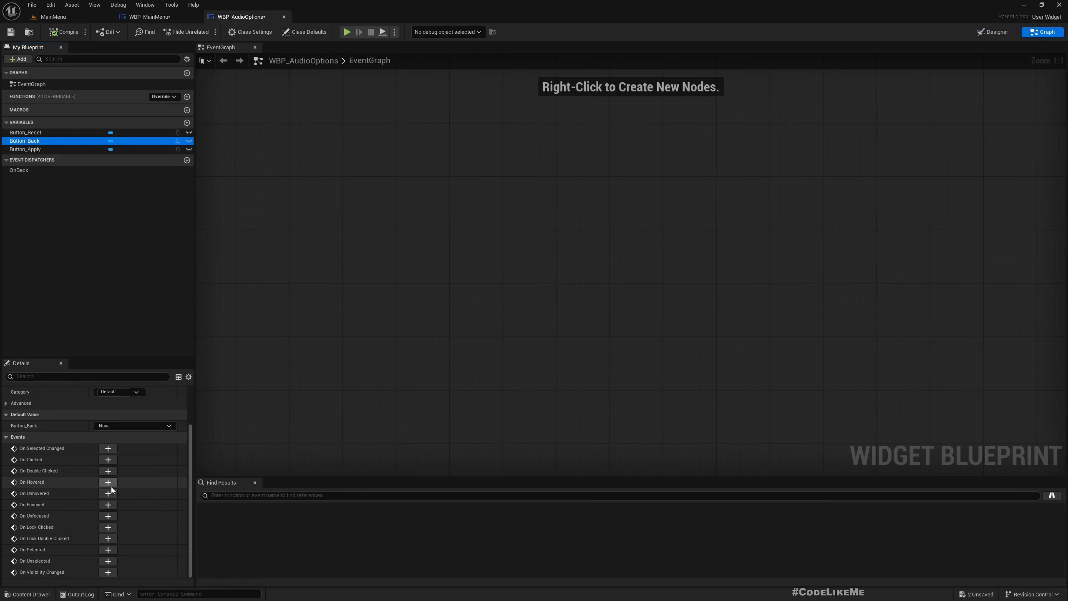
{"action": "left_click", "coordinate": [107, 459]}
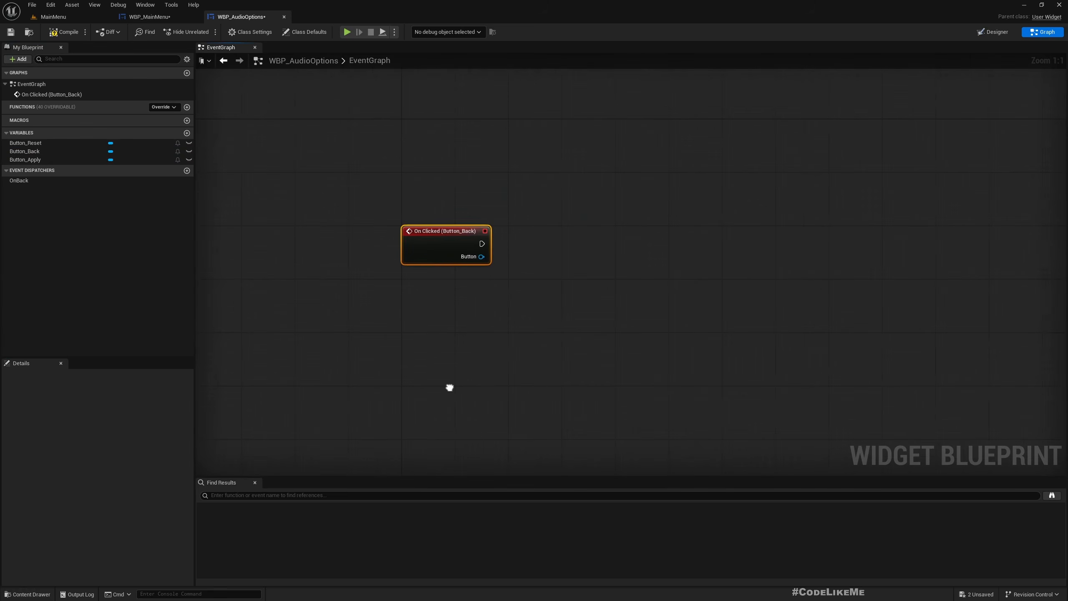
- Call the OnBack dispatcher from the Button_Back clicked event and align the two nodes
{"action": "left_click", "coordinate": [35, 160]}
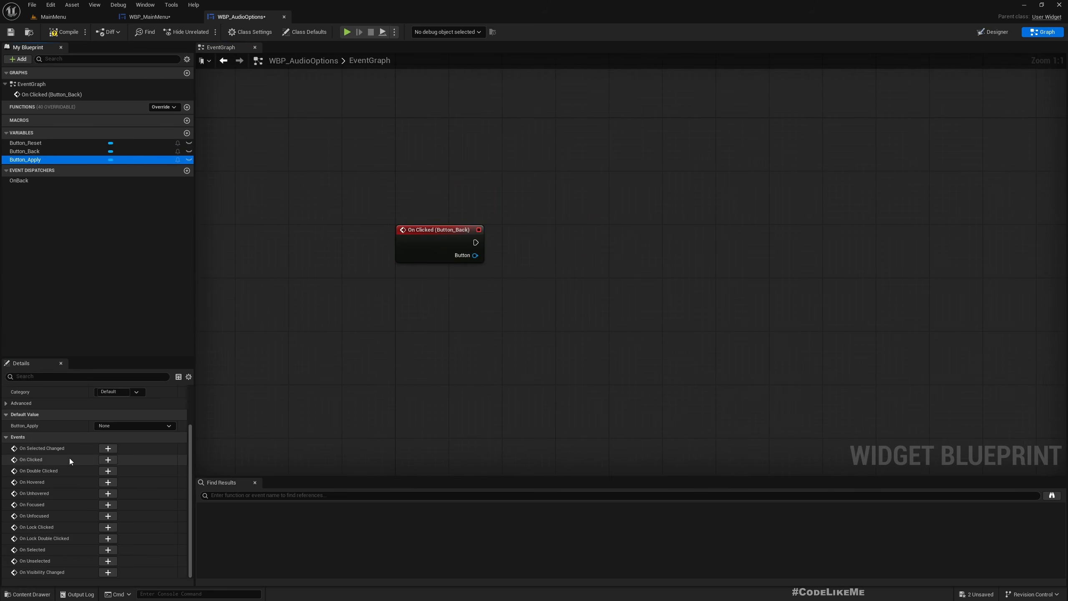
{"action": "right_click_drag", "start_coordinate": [480, 239], "coordinate": [448, 316]}
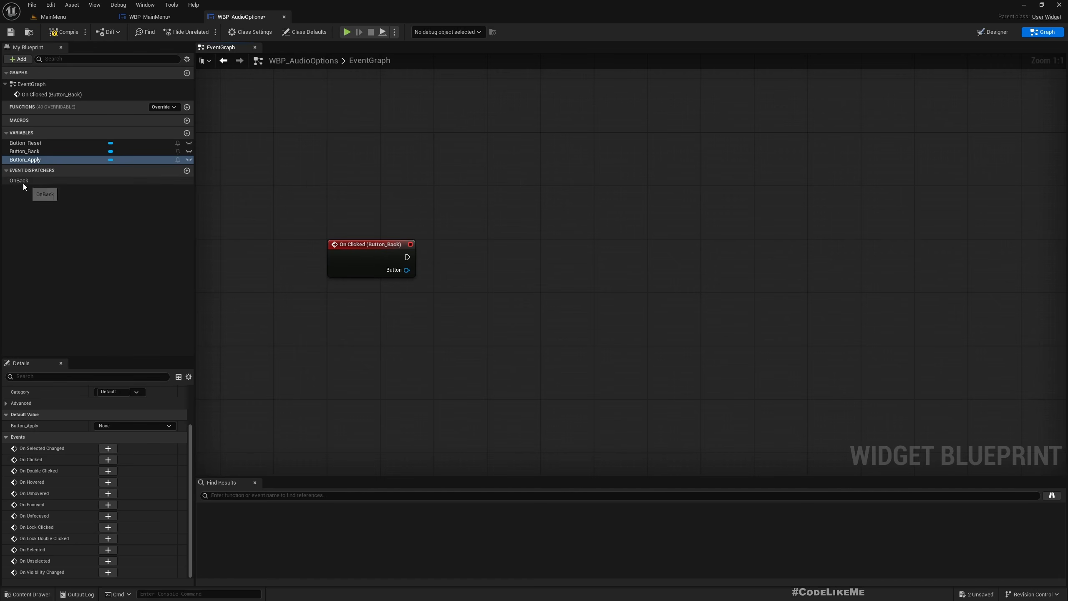
{"action": "left_click", "coordinate": [42, 181]}
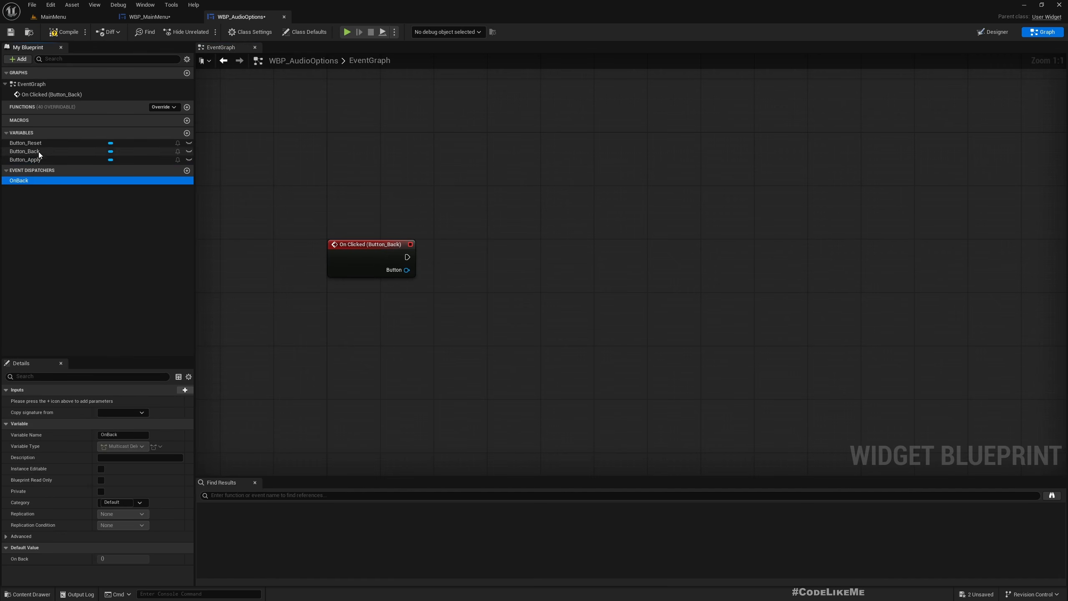
{"action": "right_click_drag", "start_coordinate": [423, 365], "coordinate": [377, 354]}
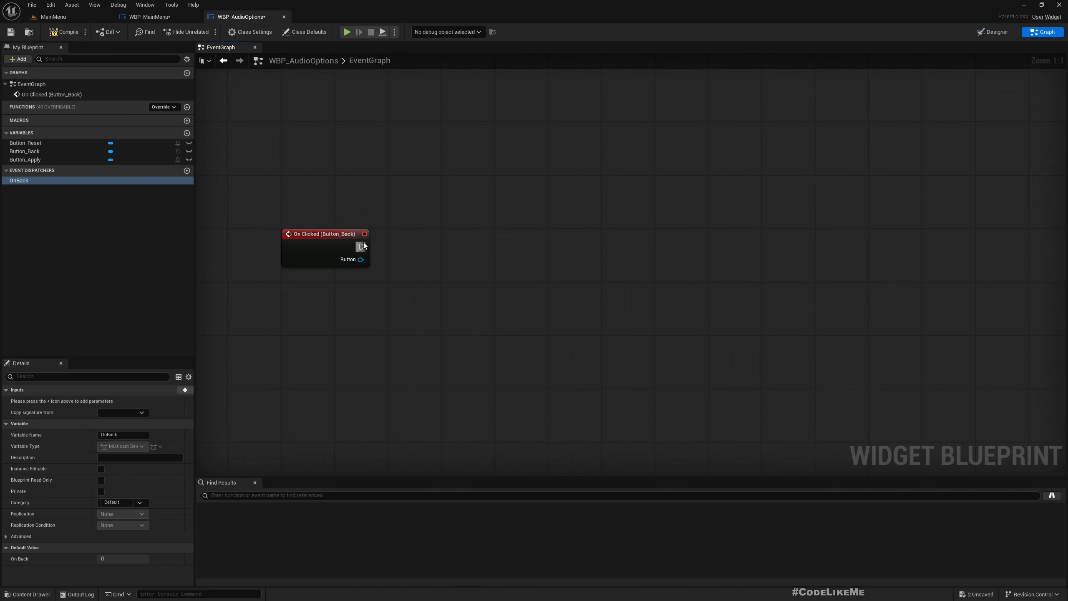
{"action": "left_click_drag", "start_coordinate": [361, 246], "coordinate": [507, 249]}
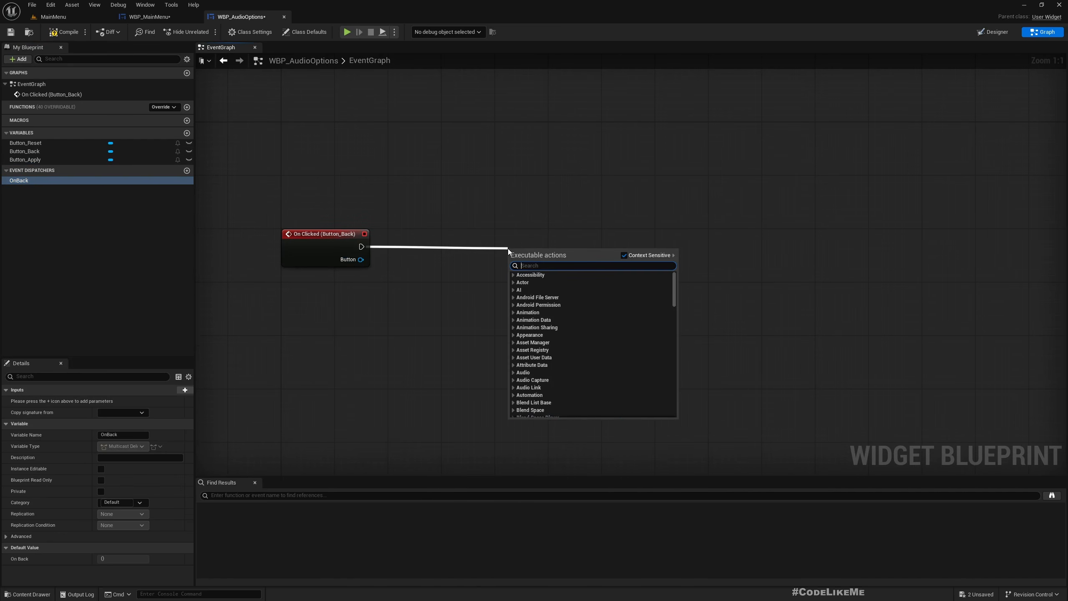
{"action": "type", "text": "call onb"}
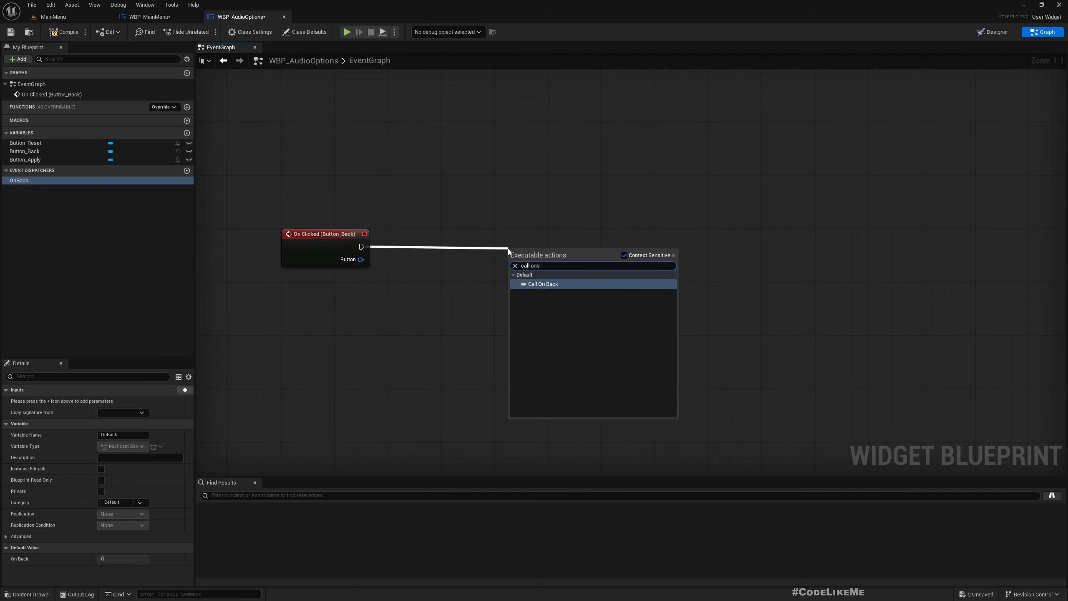
{"action": "key", "text": "Return"}
{"action": "left_click_drag", "start_coordinate": [327, 182], "coordinate": [617, 334]}
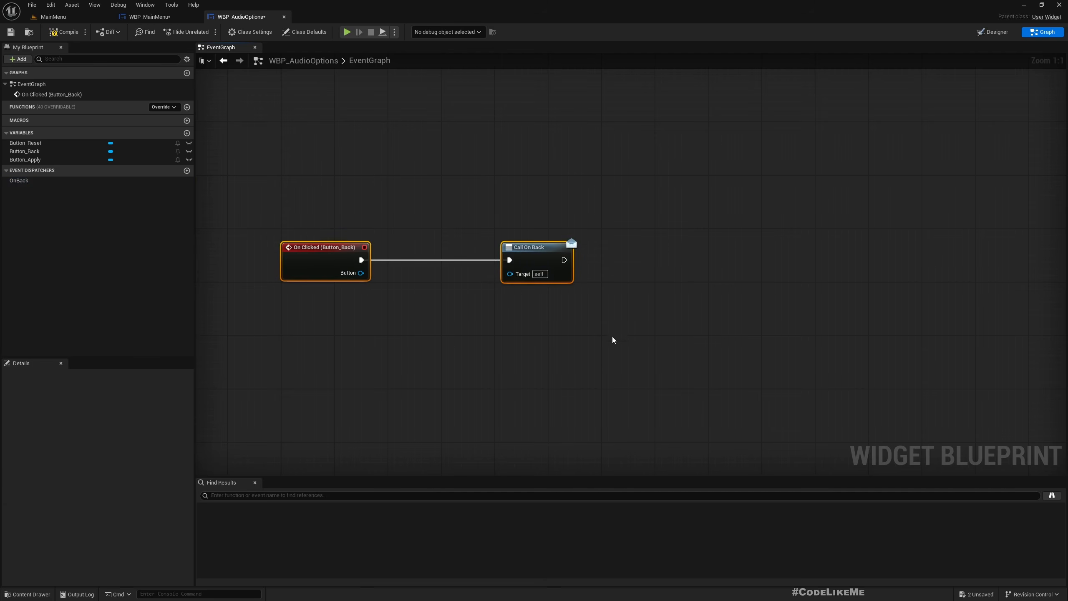
- In WBP_MainMenu, add an On Back event for the WBP_AudioOptions widget inside the CAS_MainMenu switcher
{"action": "left_click", "coordinate": [149, 16]}
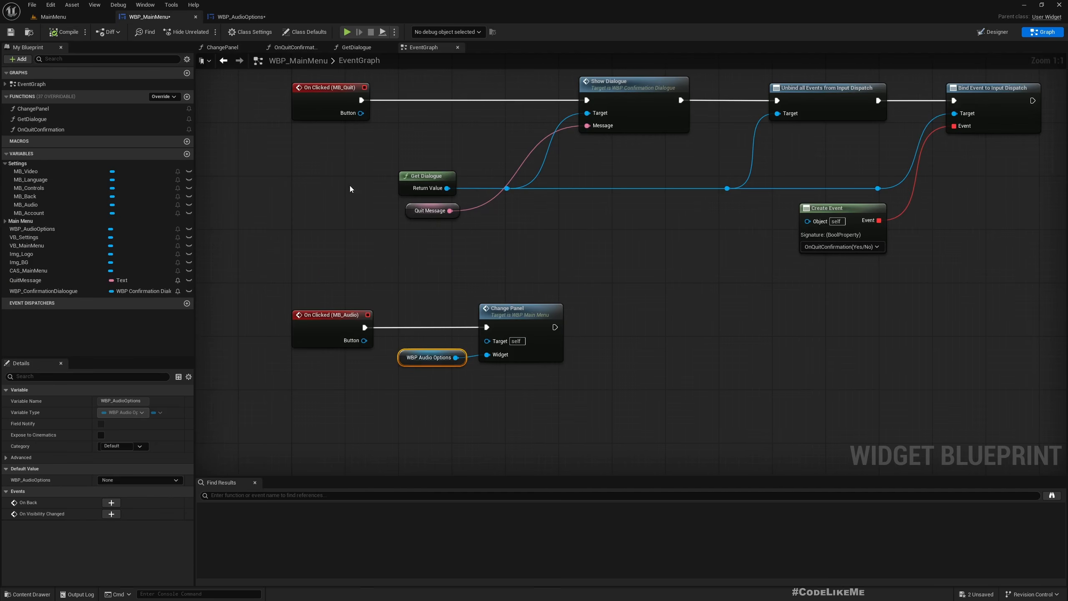
{"action": "left_click", "coordinate": [998, 33]}
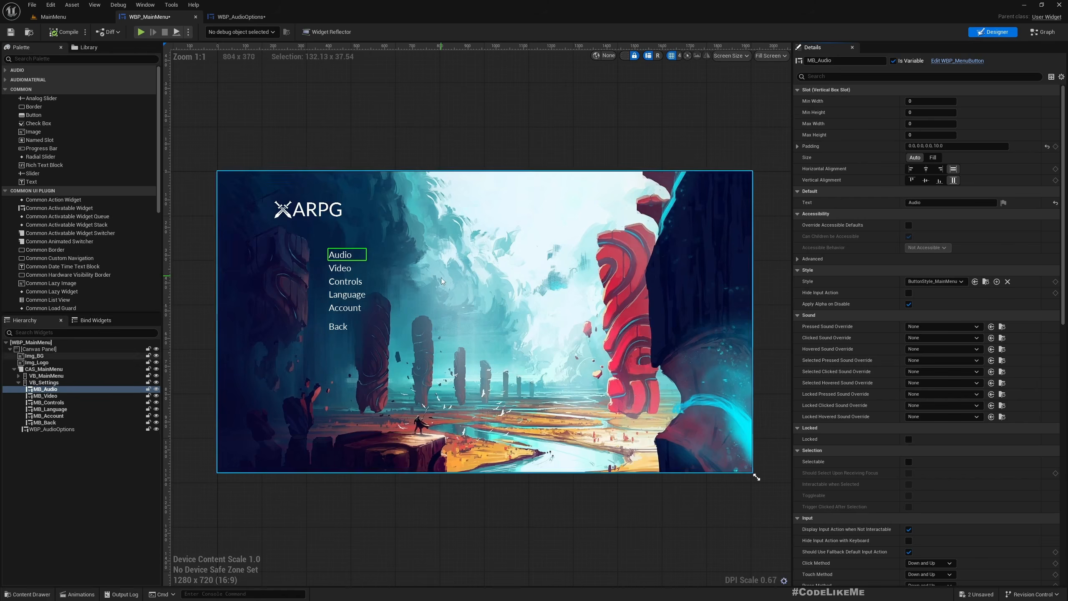
{"action": "left_click", "coordinate": [48, 430]}
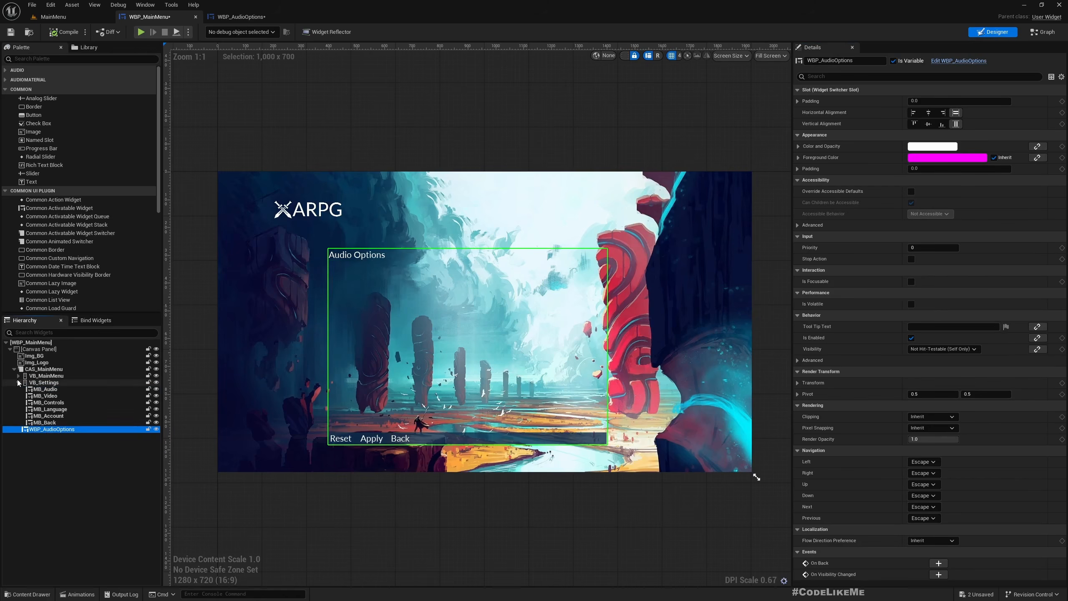
{"action": "left_click", "coordinate": [19, 383]}
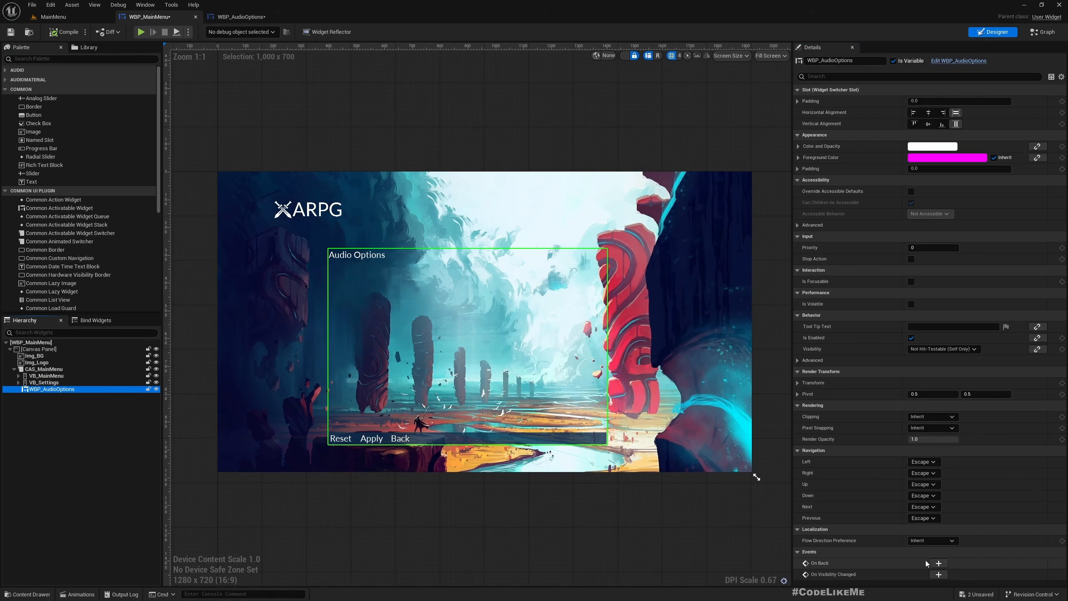
{"action": "left_click", "coordinate": [938, 563]}
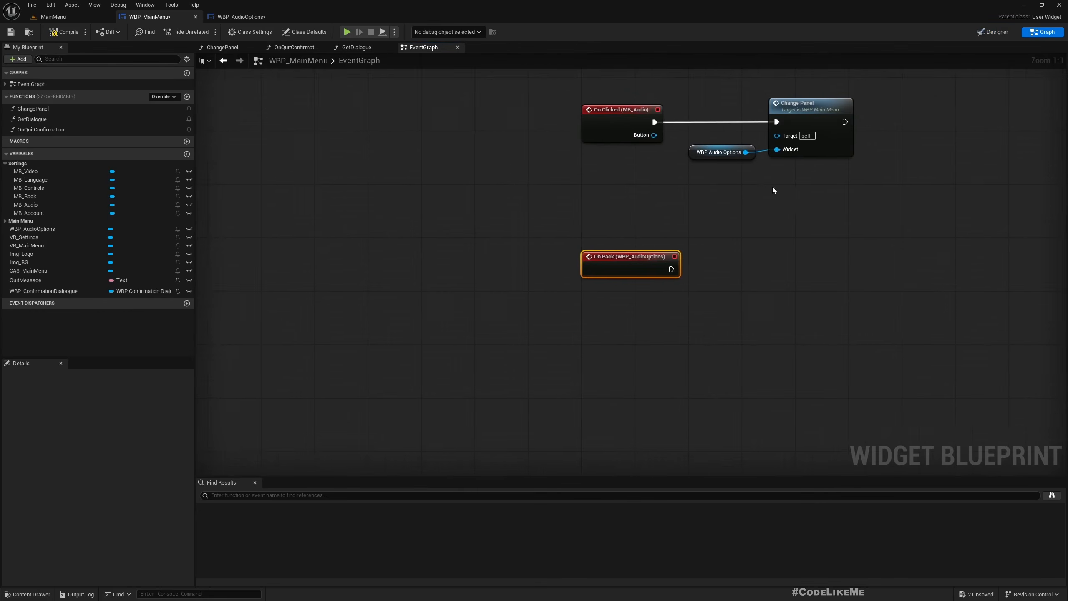
- Call a copy of Change Panel from the WBP_AudioOptions On Back event, with the VB_Settings variable as its Widget input
{"action": "left_click", "coordinate": [518, 171]}
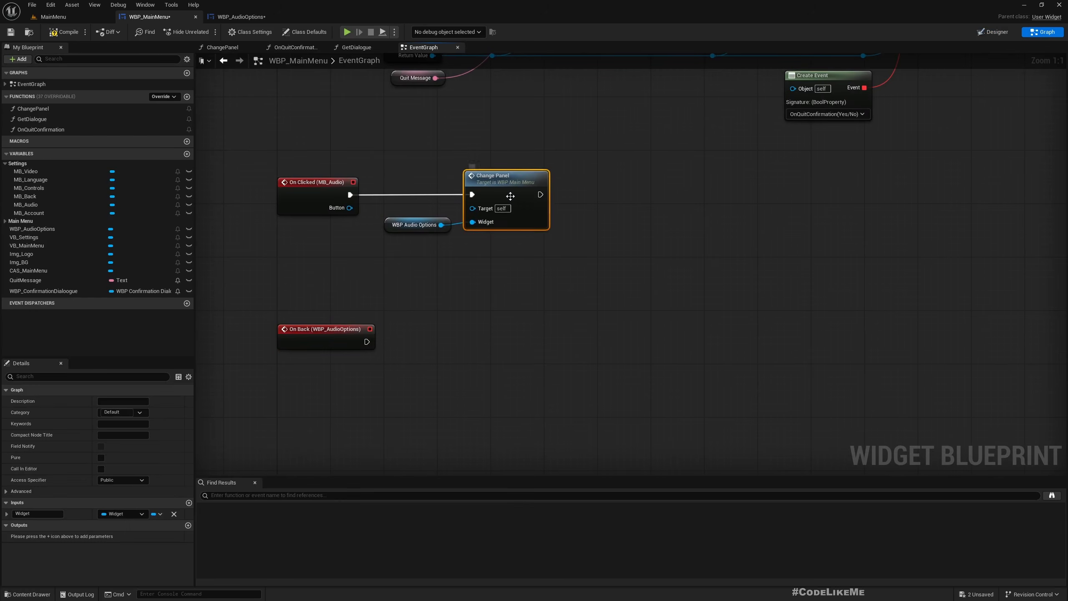
{"action": "key", "text": "ctrl+c"}
{"action": "key", "text": "ctrl+v"}
{"action": "left_click_drag", "start_coordinate": [506, 367], "coordinate": [367, 341]}
{"action": "left_click_drag", "start_coordinate": [542, 370], "coordinate": [528, 343]}
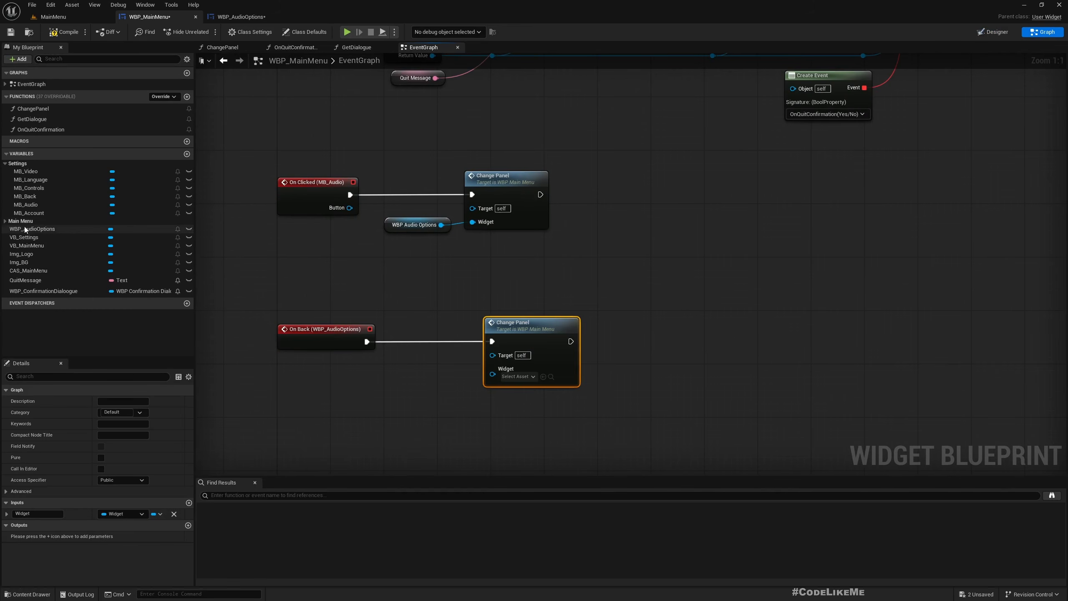
{"action": "left_click_drag", "start_coordinate": [17, 163], "coordinate": [364, 426]}
{"action": "left_click", "coordinate": [429, 401]}
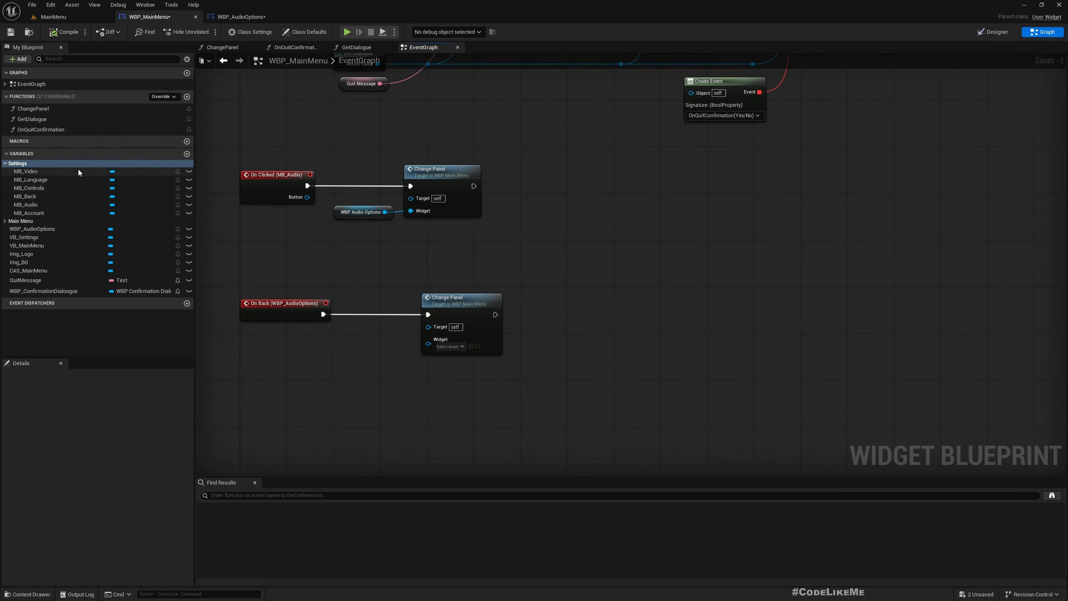
{"action": "left_click_drag", "start_coordinate": [23, 237], "coordinate": [429, 343]}
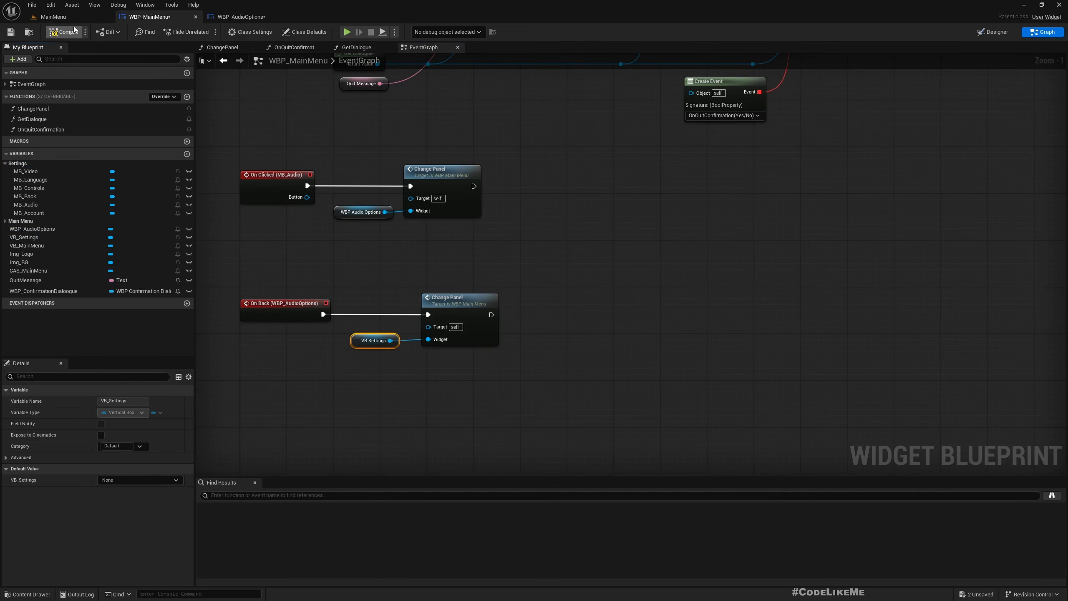
- Play-test the MainMenu level full screen, opening Settings, entering Audio and returning with Back, and end the test
{"action": "left_click", "coordinate": [53, 17]}
{"action": "key", "text": "F11"}
{"action": "key", "text": "alt+p"}
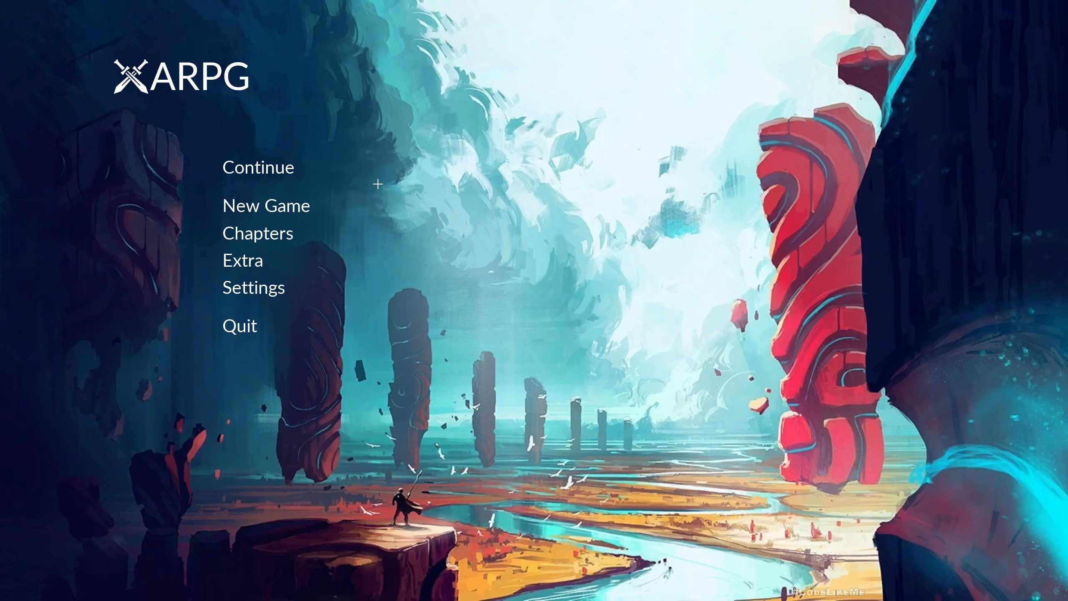
{"action": "left_click", "coordinate": [255, 288]}
{"action": "left_click", "coordinate": [254, 172]}
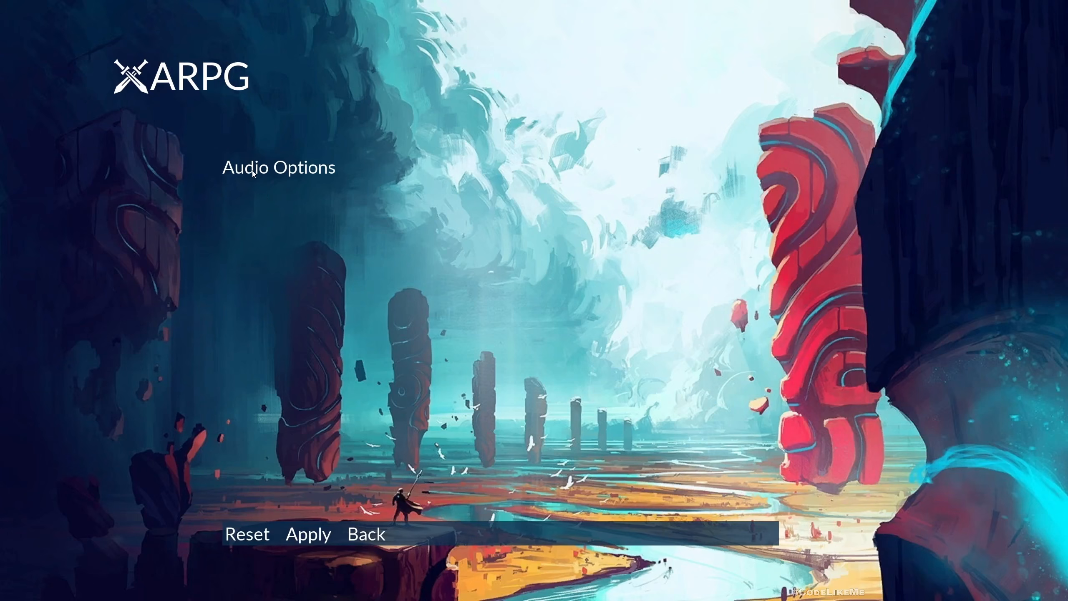
{"action": "left_click", "coordinate": [370, 535]}
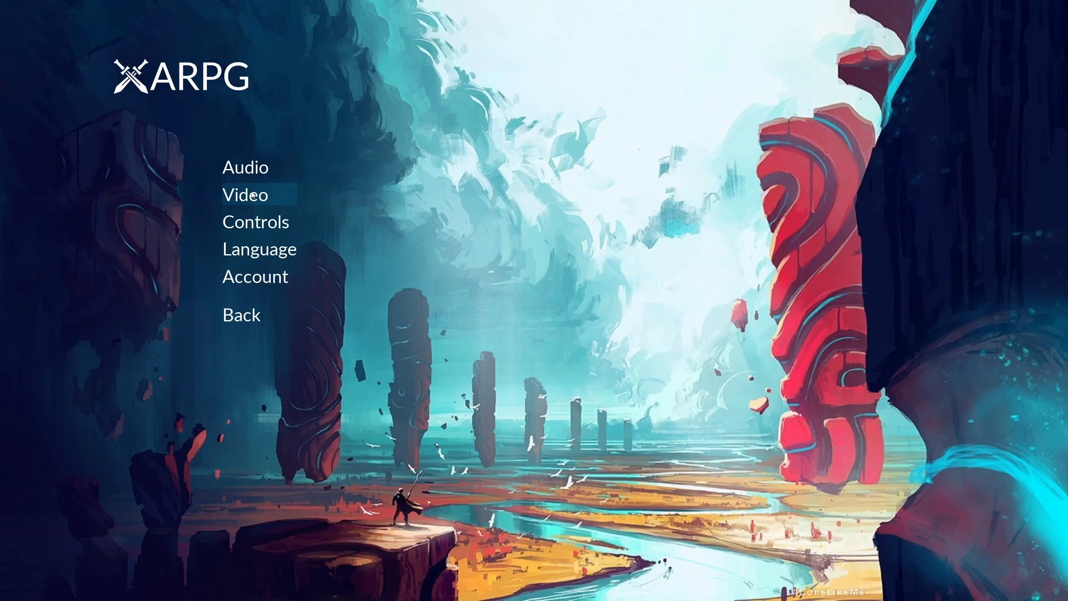
{"action": "key", "text": "Escape"}
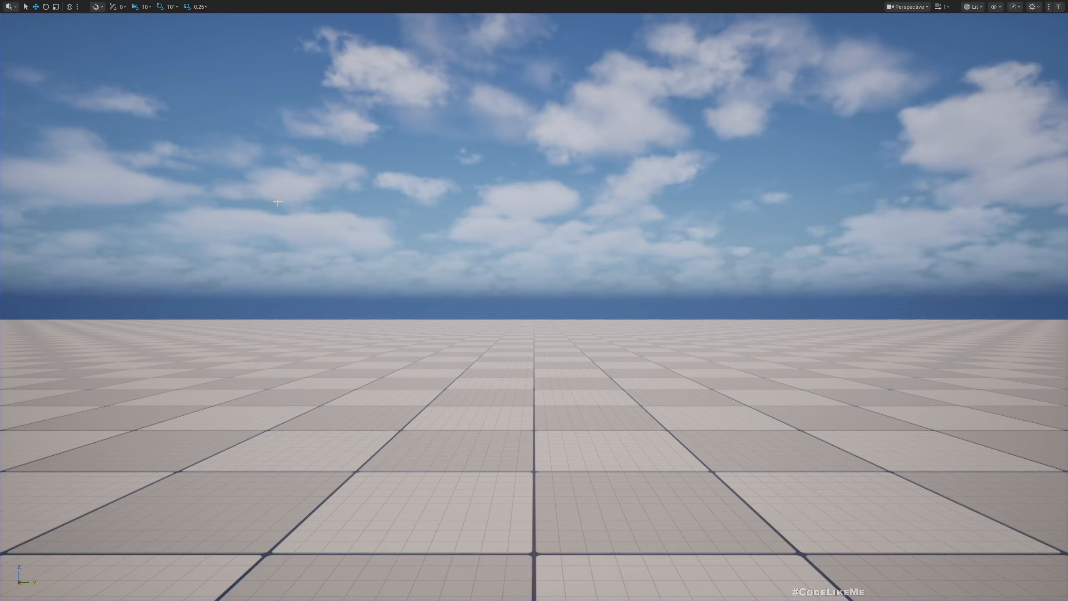
{"action": "right_click_drag", "start_coordinate": [275, 199], "coordinate": [294, 208]}
{"action": "key", "text": "F11"}
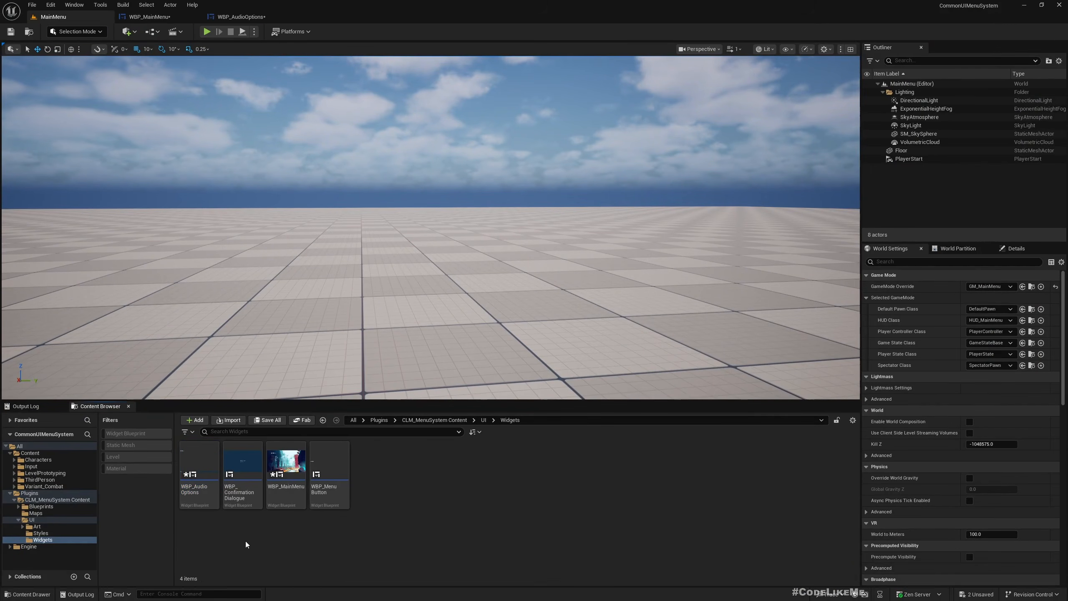
- In the WBP_AudioOptions designer, change the heading text to "Option Category"
{"action": "double_click", "coordinate": [201, 474]}
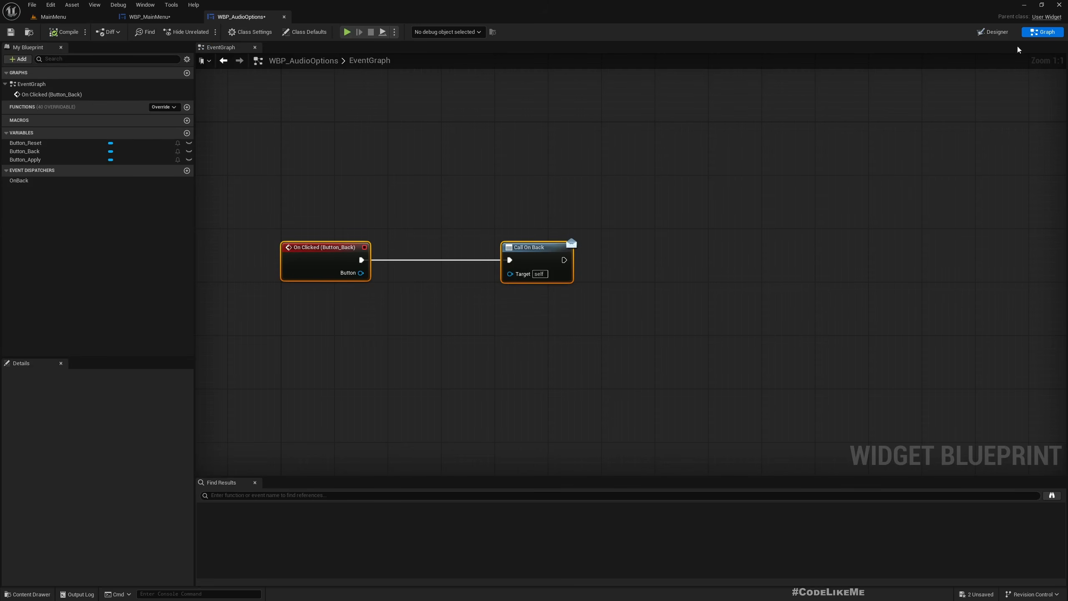
{"action": "left_click", "coordinate": [993, 32]}
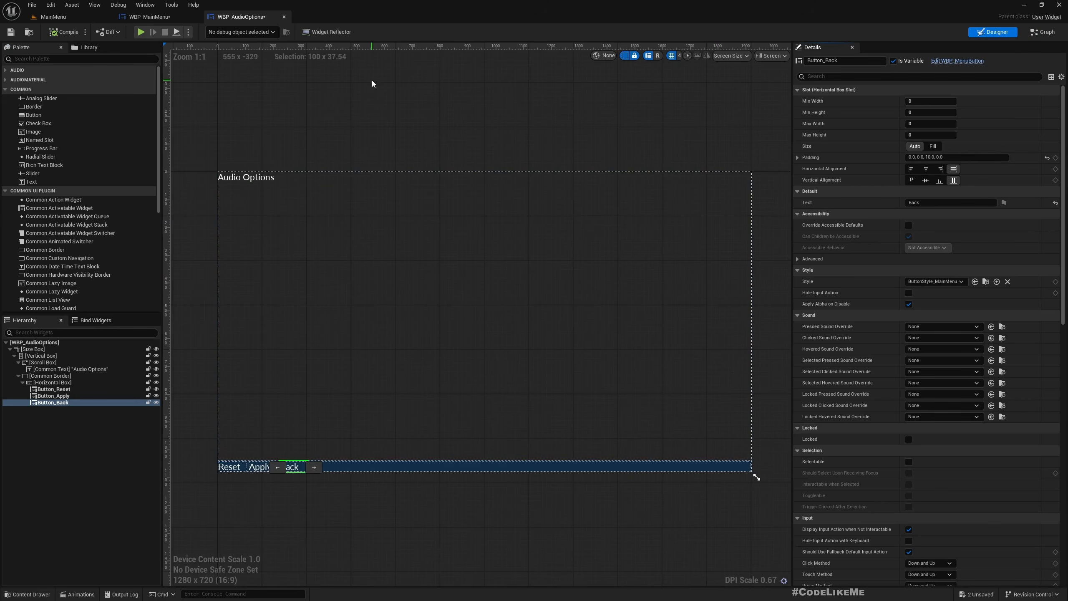
{"action": "left_click", "coordinate": [246, 181]}
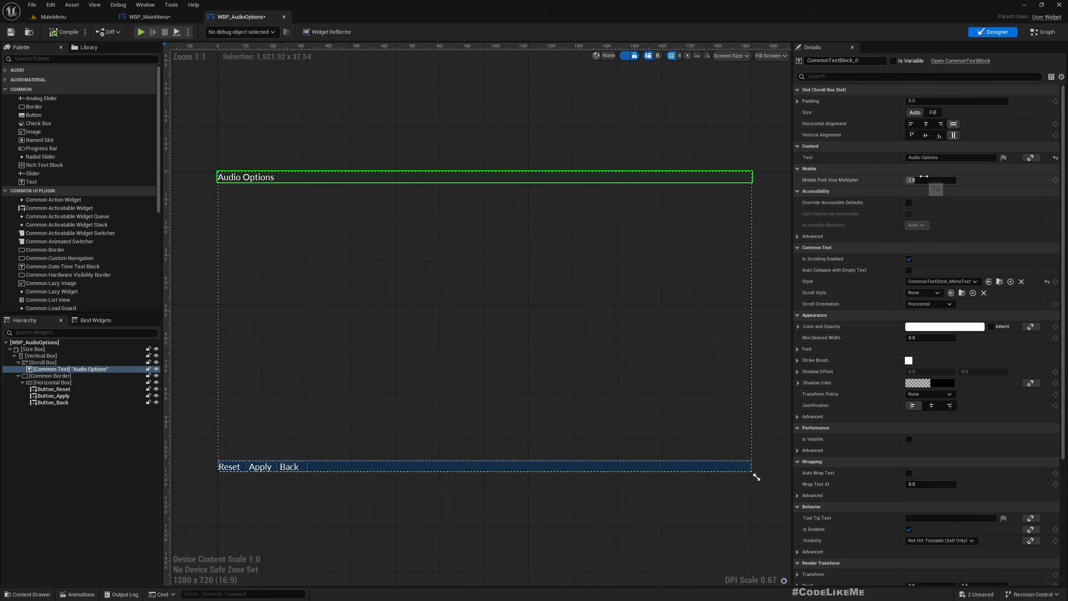
{"action": "left_click_drag", "start_coordinate": [942, 157], "coordinate": [793, 156]}
{"action": "type", "text": "Option Categor"}
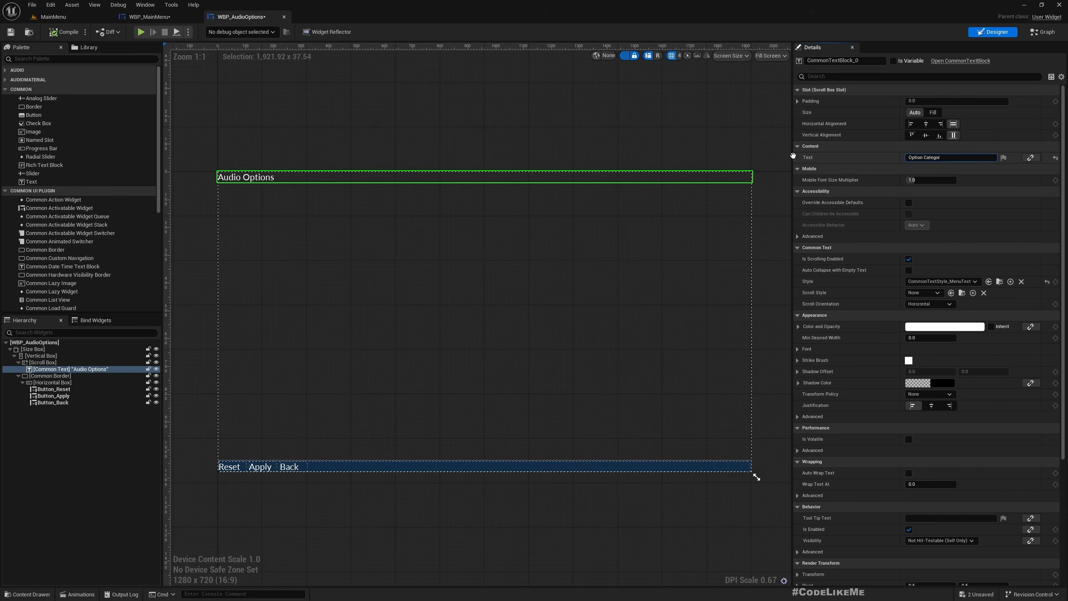
{"action": "type", "text": "y"}
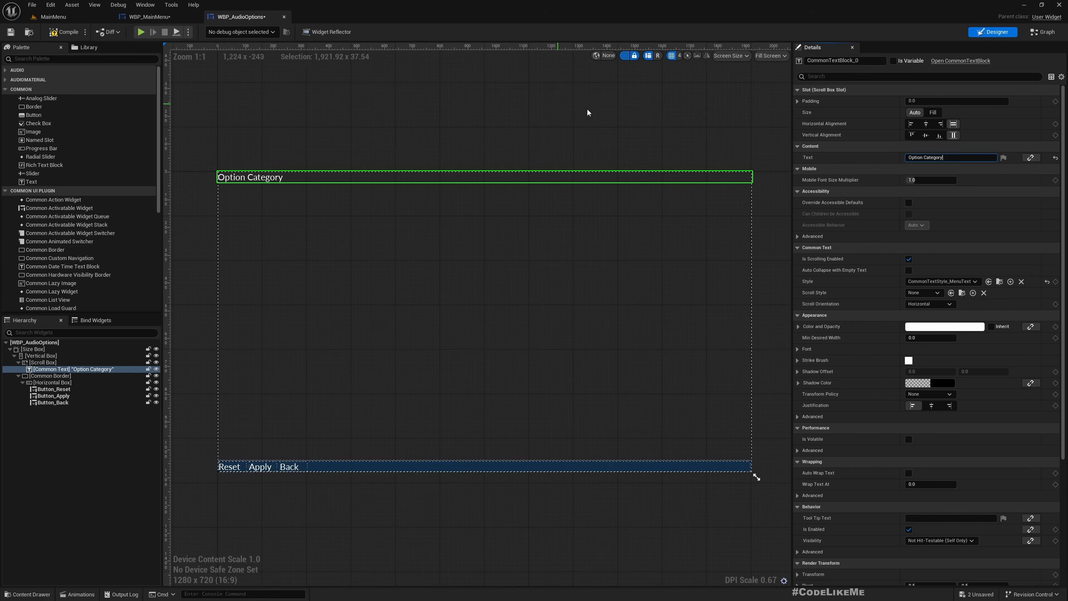
- Add a Common Border to the scroll box, beneath the Option Category text
{"action": "left_click", "coordinate": [321, 341]}
{"action": "left_click", "coordinate": [53, 58]}
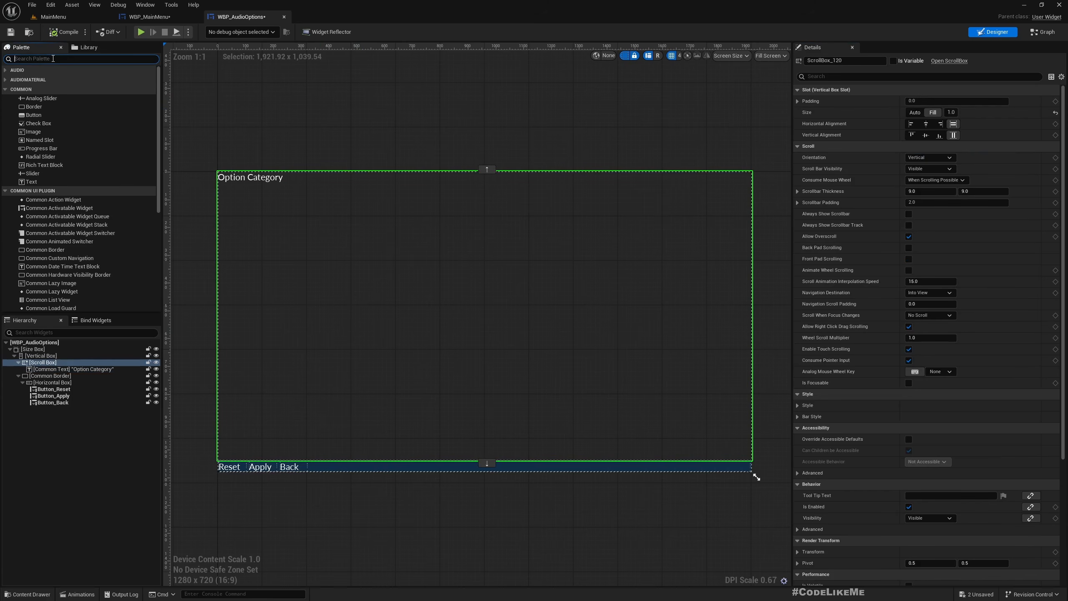
{"action": "type", "text": "bord"}
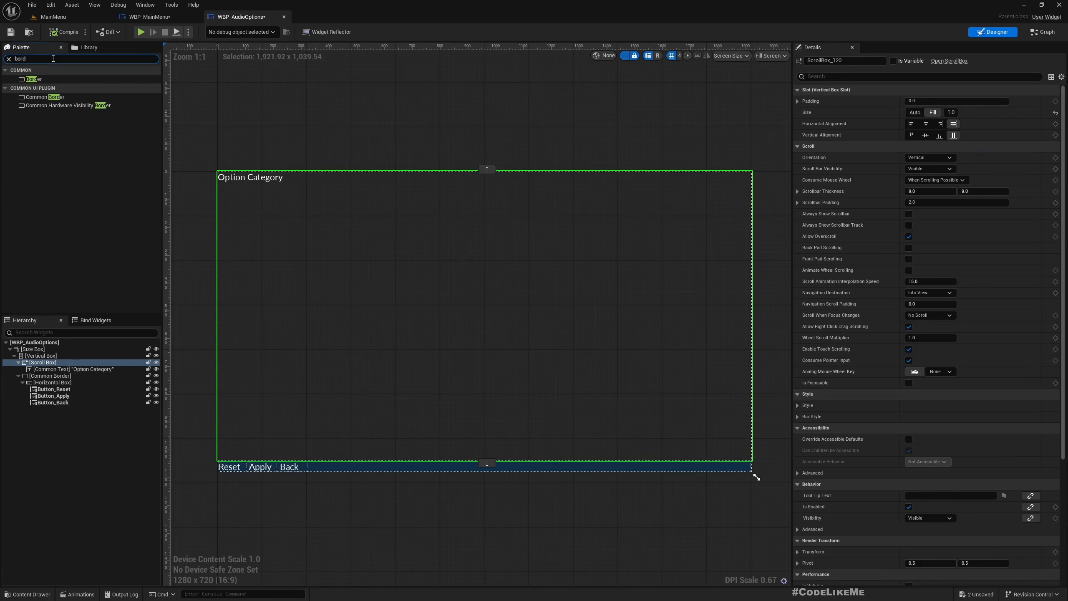
{"action": "left_click_drag", "start_coordinate": [59, 97], "coordinate": [42, 364]}
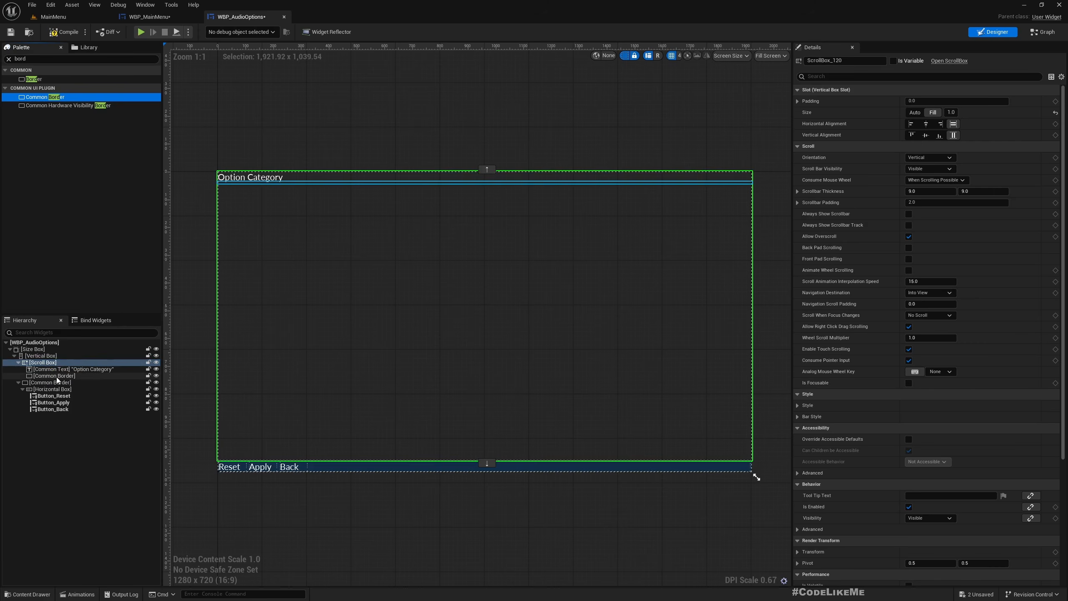
- Set the new Common Border's size to Fill and its style to BorderStyle_Background
{"action": "left_click", "coordinate": [932, 113]}
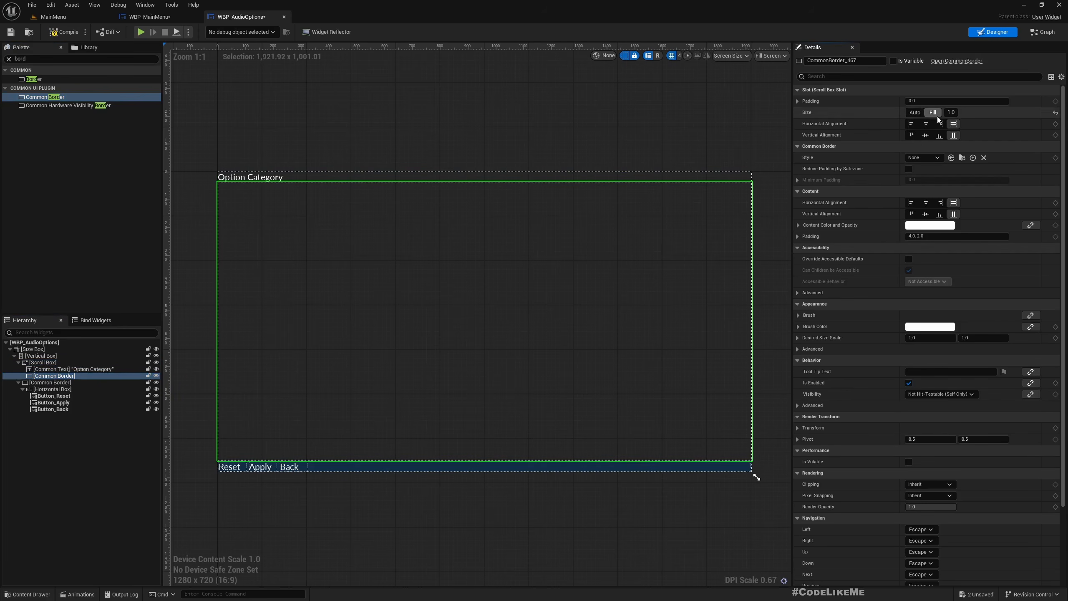
{"action": "left_click", "coordinate": [925, 158]}
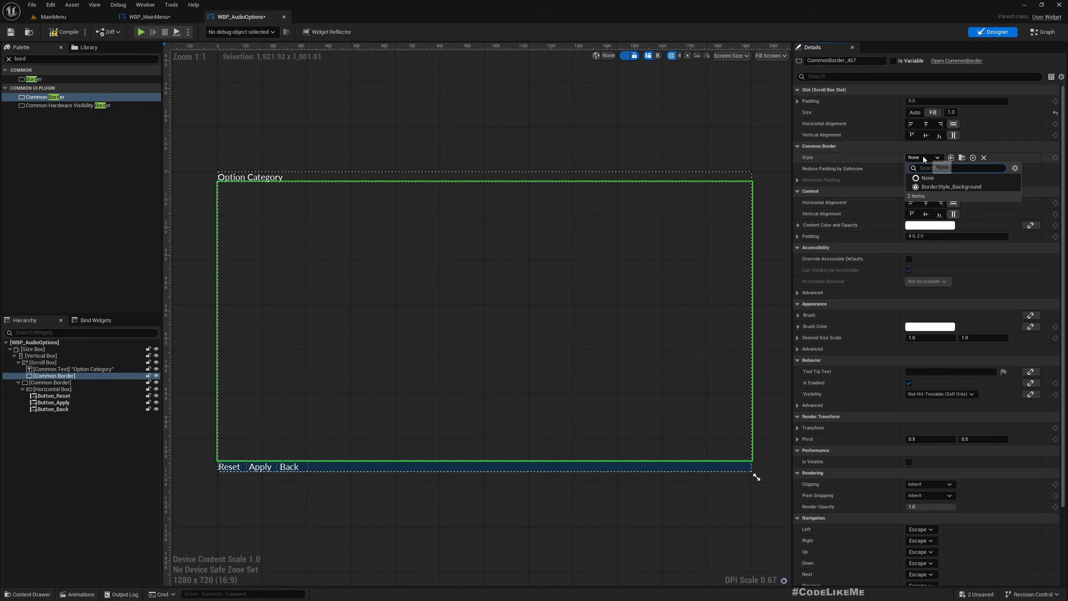
{"action": "left_click", "coordinate": [938, 186]}
{"action": "left_click", "coordinate": [297, 122]}
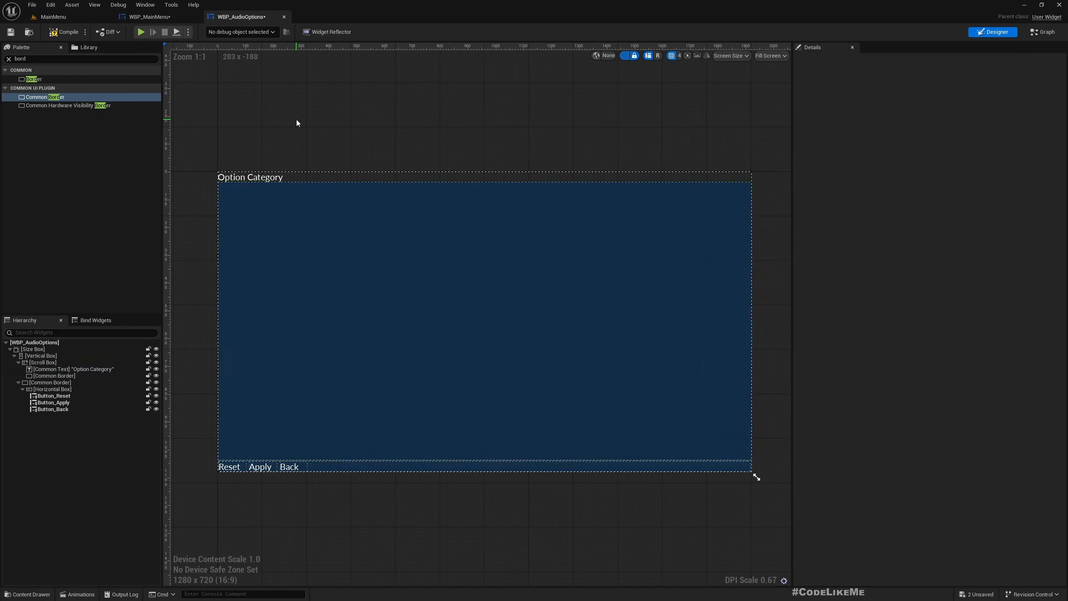
- Set the scroll box's bottom padding to 20 to separate it from the button bar
{"action": "scroll", "coordinate": [239, 465], "scroll_direction": "up", "scroll_amount": 3}
{"action": "left_click", "coordinate": [42, 363]}
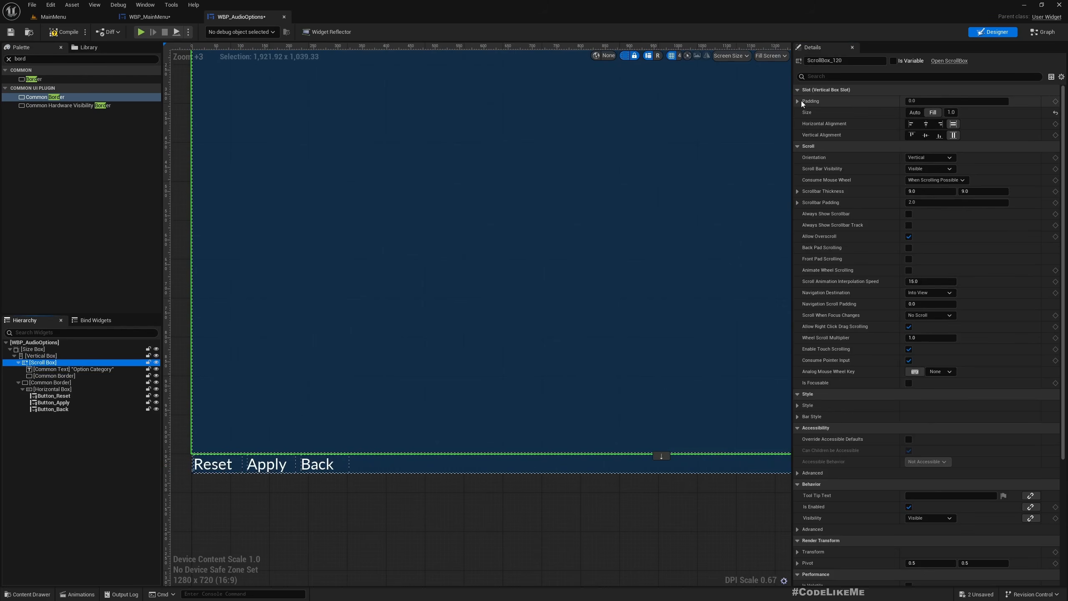
{"action": "left_click", "coordinate": [798, 101]}
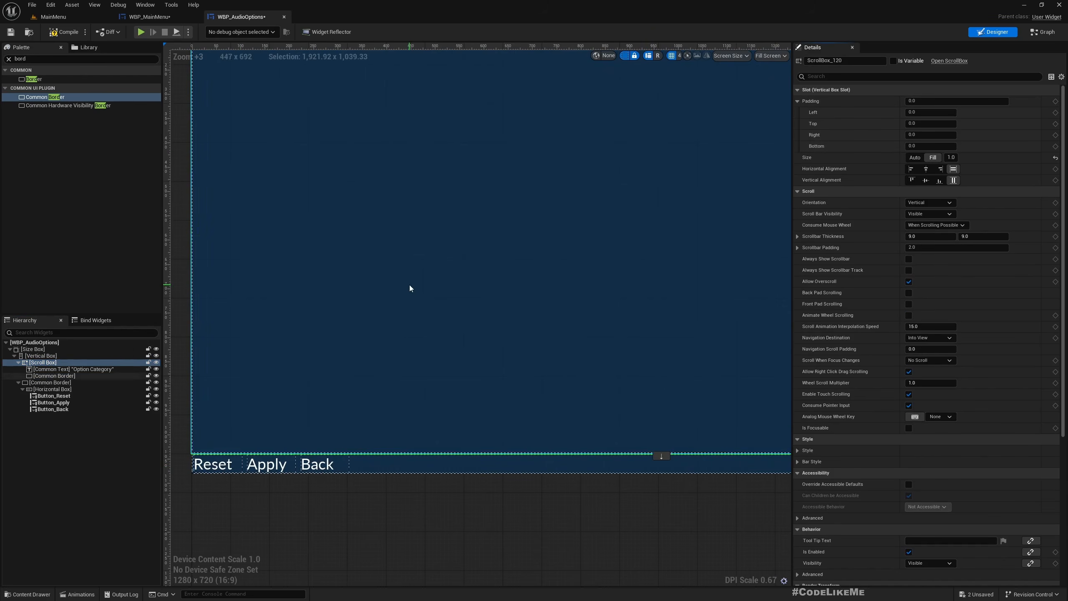
{"action": "scroll", "coordinate": [411, 288], "scroll_direction": "down", "scroll_amount": 3}
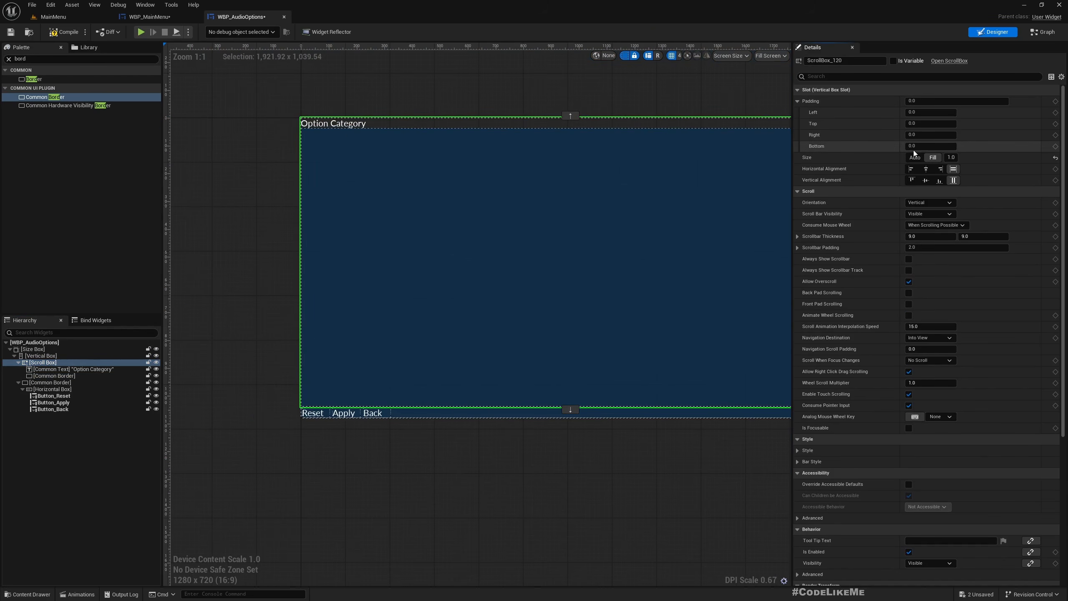
{"action": "left_click", "coordinate": [927, 145]}
{"action": "type", "text": "10"}
{"action": "key", "text": "Return"}
{"action": "type", "text": "20"}
{"action": "key", "text": "Return"}
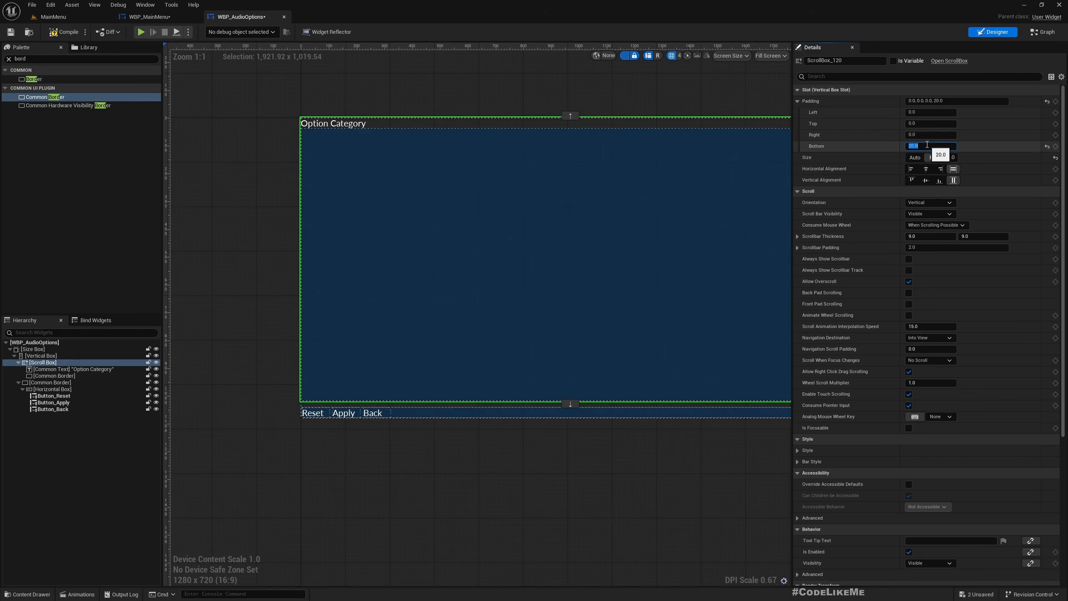
{"action": "left_click", "coordinate": [298, 360]}
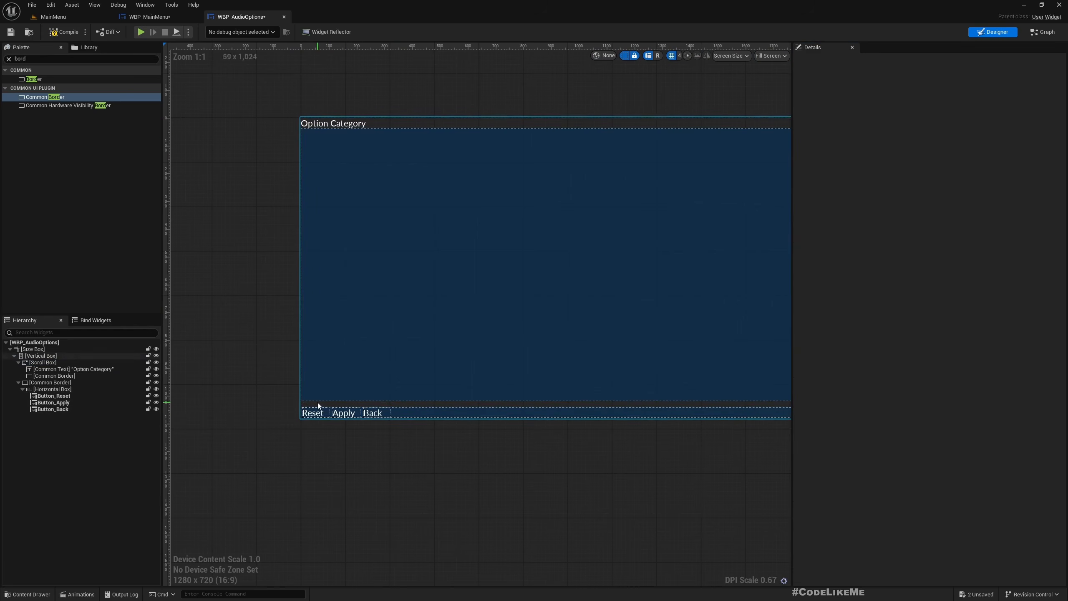
- Set the bottom padding of the Option Category text to 20
{"action": "left_click", "coordinate": [465, 121]}
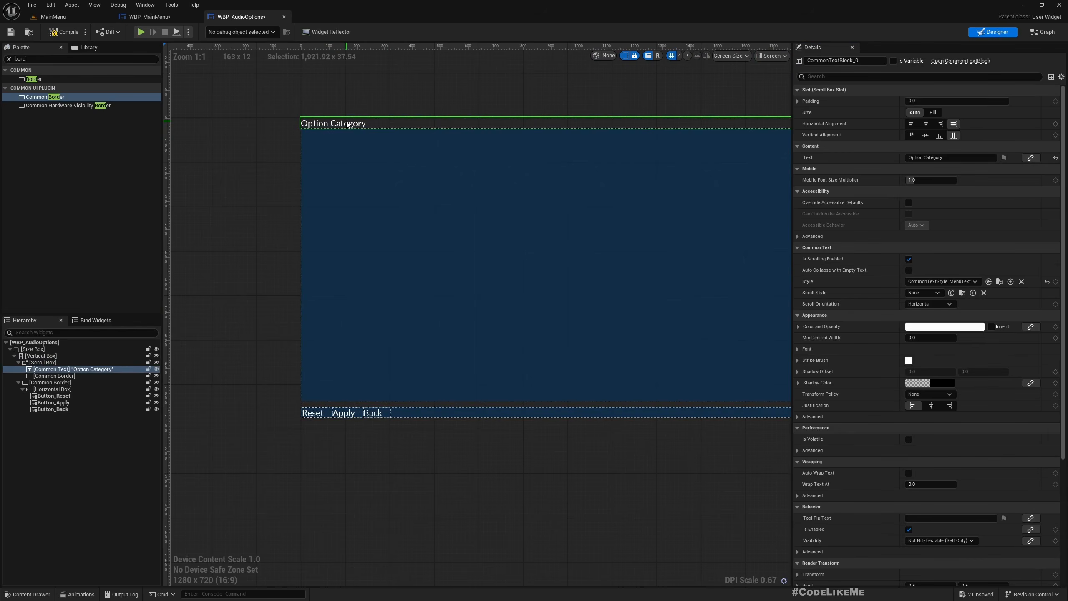
{"action": "scroll", "coordinate": [461, 217], "scroll_direction": "down", "scroll_amount": 3}
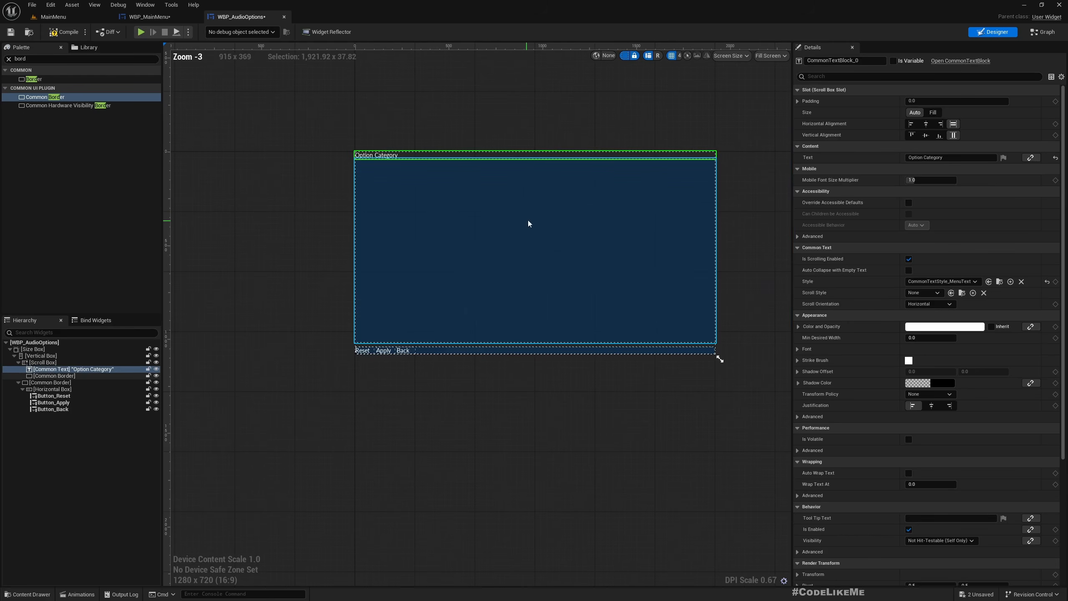
{"action": "left_click", "coordinate": [798, 101]}
{"action": "left_click", "coordinate": [930, 146]}
{"action": "type", "text": "20"}
{"action": "key", "text": "Return"}
{"action": "left_click", "coordinate": [217, 98]}
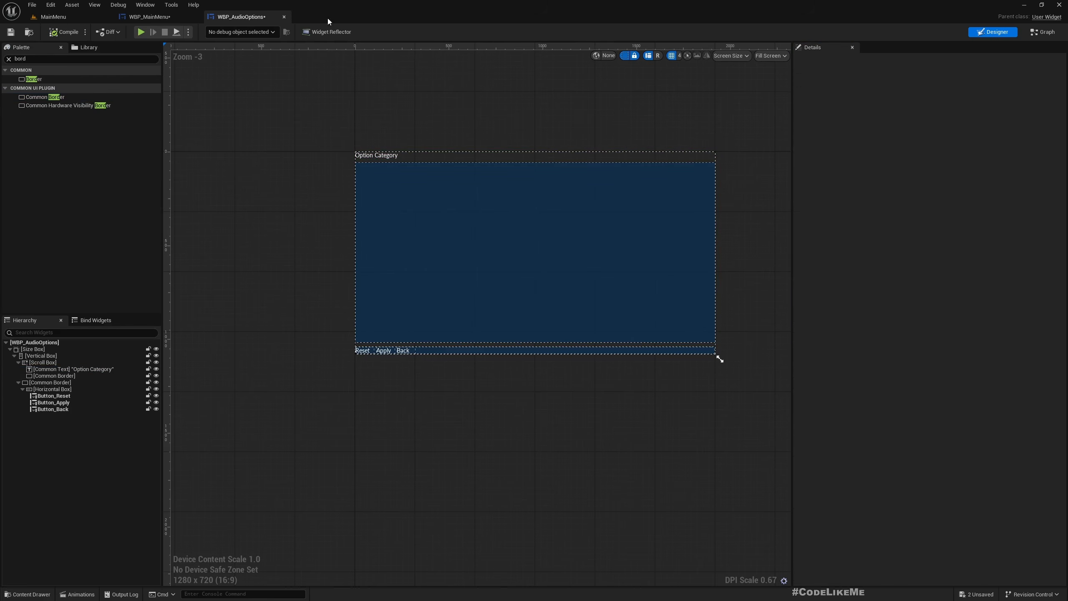
- Rename the WBP_AudioOptions widget asset in the Widgets folder as WBP_OptionPanel
{"action": "left_click", "coordinate": [49, 17]}
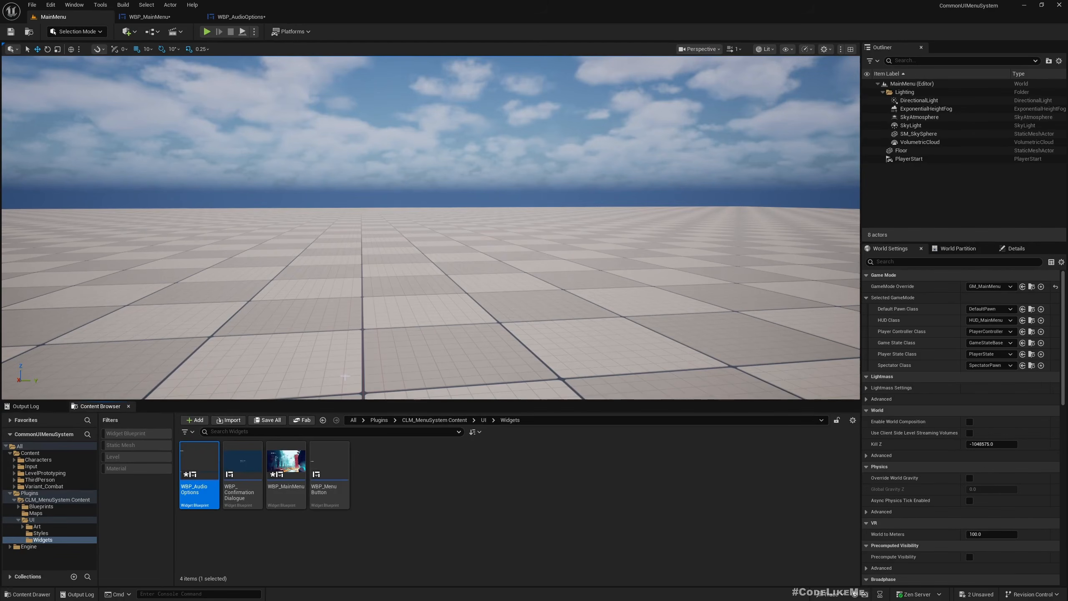
{"action": "key", "text": "F2"}
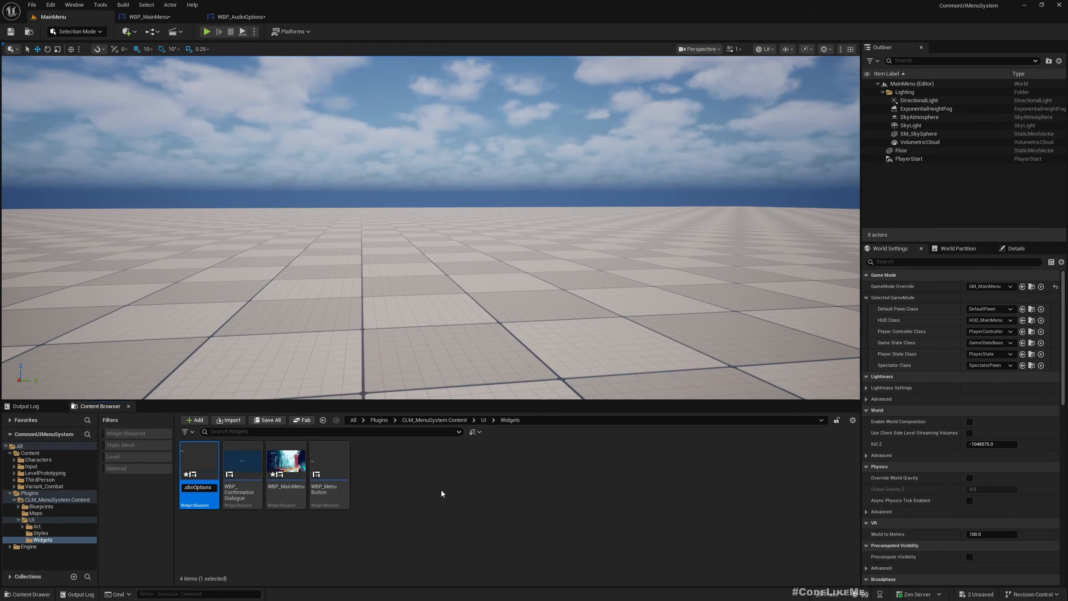
{"action": "key", "text": "shift+Left"}
{"action": "key", "text": "shift+Left"}
{"action": "key", "text": "shift+Left"}
{"action": "key", "text": "shift+Left"}
{"action": "key", "text": "shift+Left"}
{"action": "key", "text": "shift+Left"}
{"action": "key", "text": "shift+Left"}
{"action": "key", "text": "shift+Left"}
{"action": "key", "text": "shift+Left"}
{"action": "key", "text": "shift+Left"}
{"action": "key", "text": "shift+Left"}
{"action": "key", "text": "shift+Left"}
{"action": "key", "text": "shift+Left"}
{"action": "key", "text": "shift+Left"}
{"action": "key", "text": "shift+Left"}
{"action": "key", "text": "shift+Right"}
{"action": "key", "text": "shift+Right"}
{"action": "key", "text": "shift+Right"}
{"action": "type", "text": "OptionPanel"}
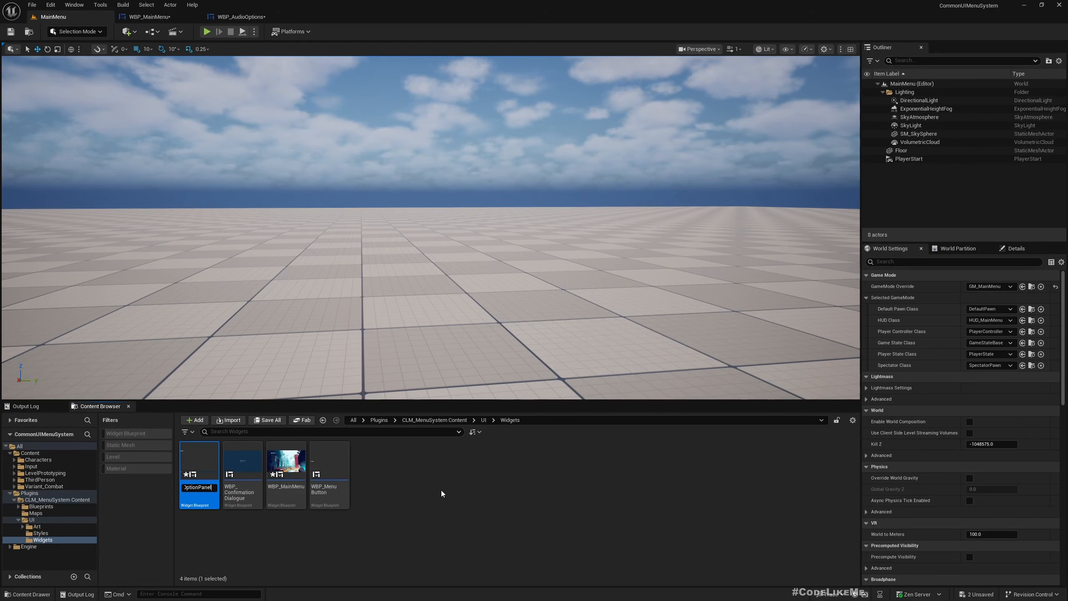
{"action": "key", "text": "Return"}
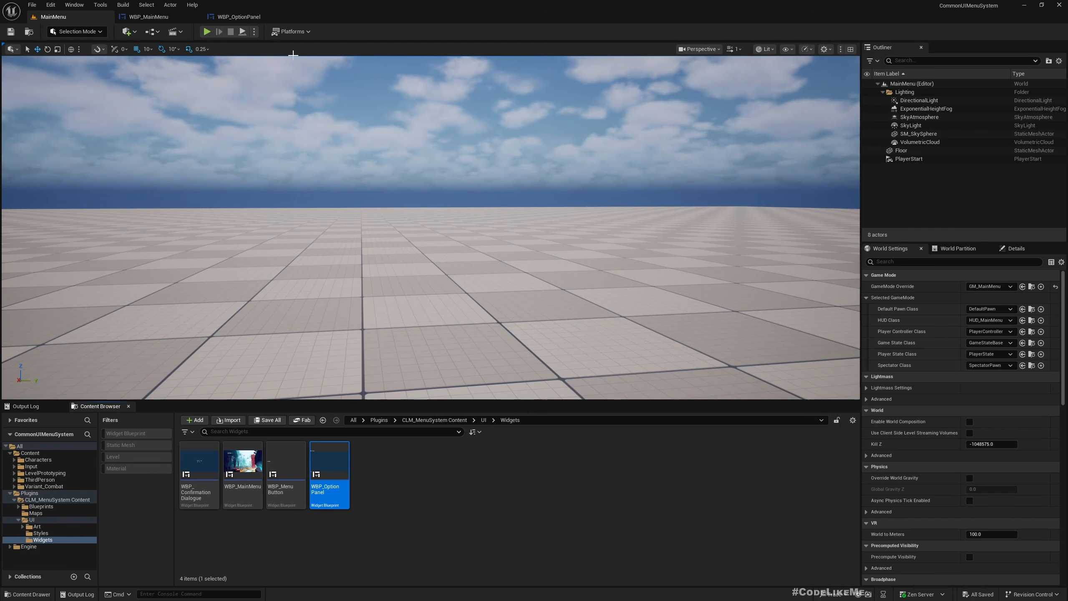
- In WBP_OptionPanel, rename the Option Category text block TextPanelName and make it a variable
{"action": "left_click", "coordinate": [238, 16]}
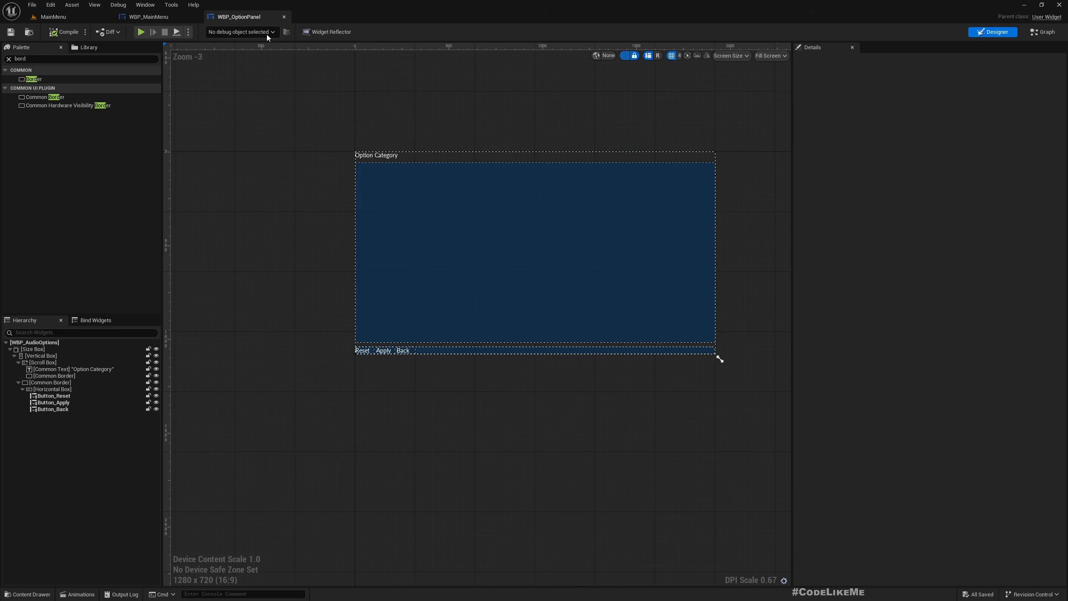
{"action": "left_click", "coordinate": [396, 155]}
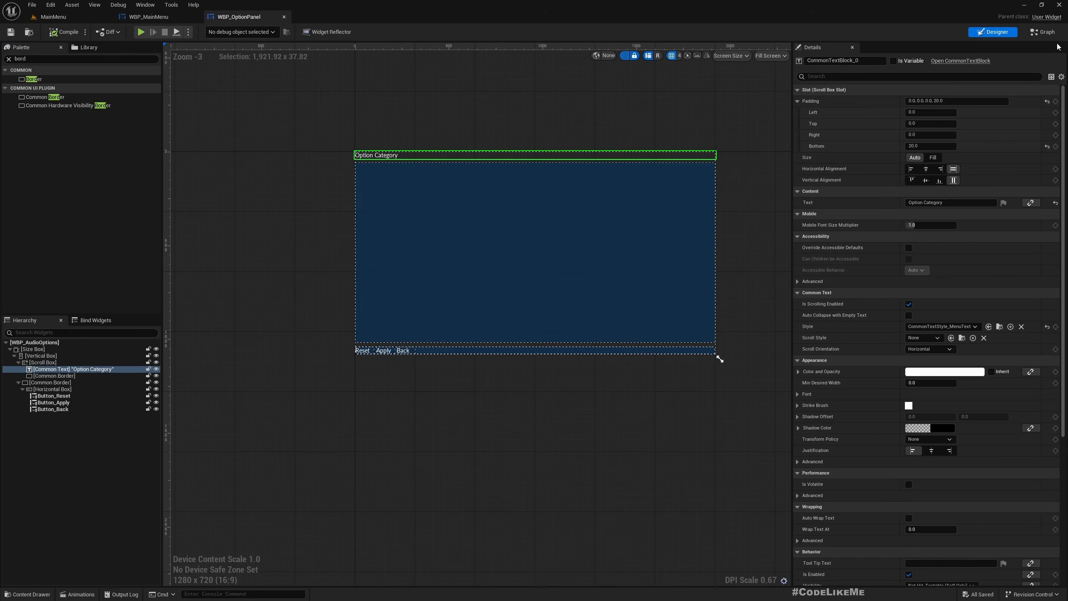
{"action": "left_click", "coordinate": [861, 61]}
{"action": "left_click_drag", "start_coordinate": [861, 61], "coordinate": [624, 63]}
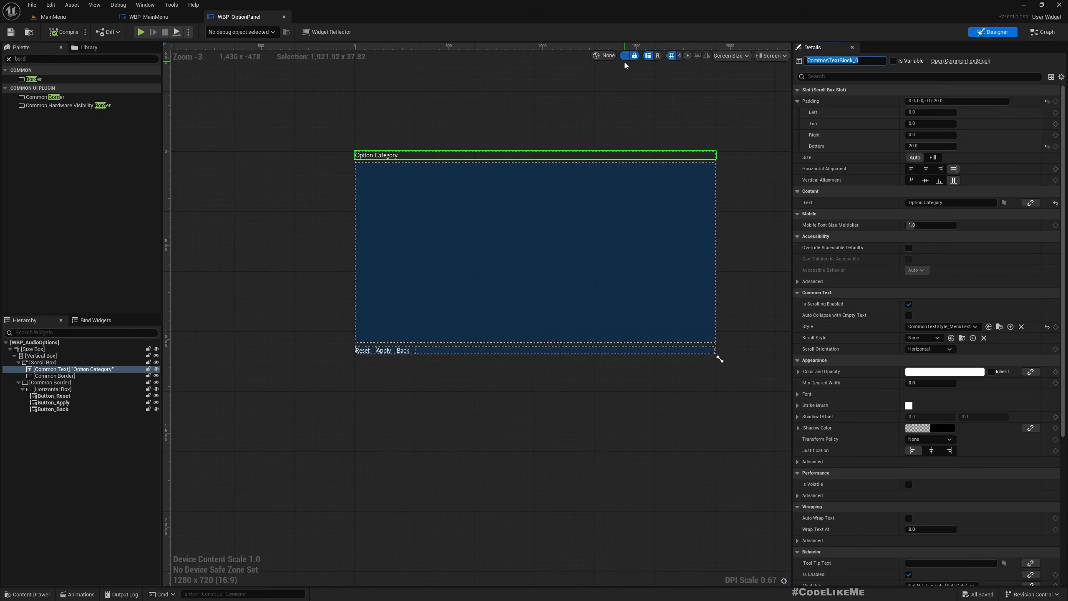
{"action": "type", "text": "Option"}
{"action": "key", "text": "ctrl+a"}
{"action": "type", "text": "T"}
{"action": "key", "text": "Return"}
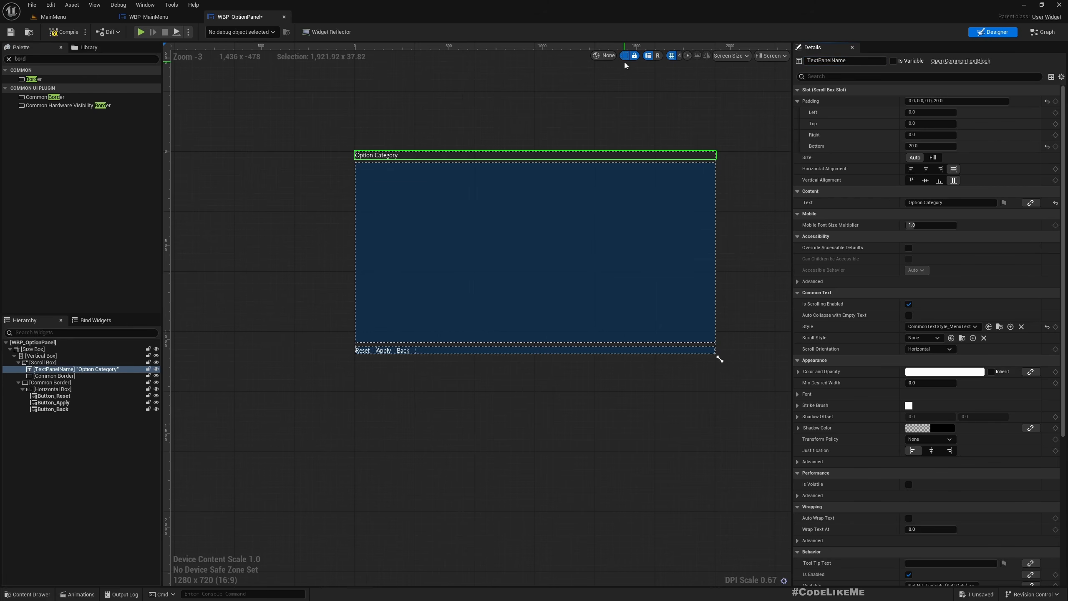
{"action": "left_click", "coordinate": [897, 61]}
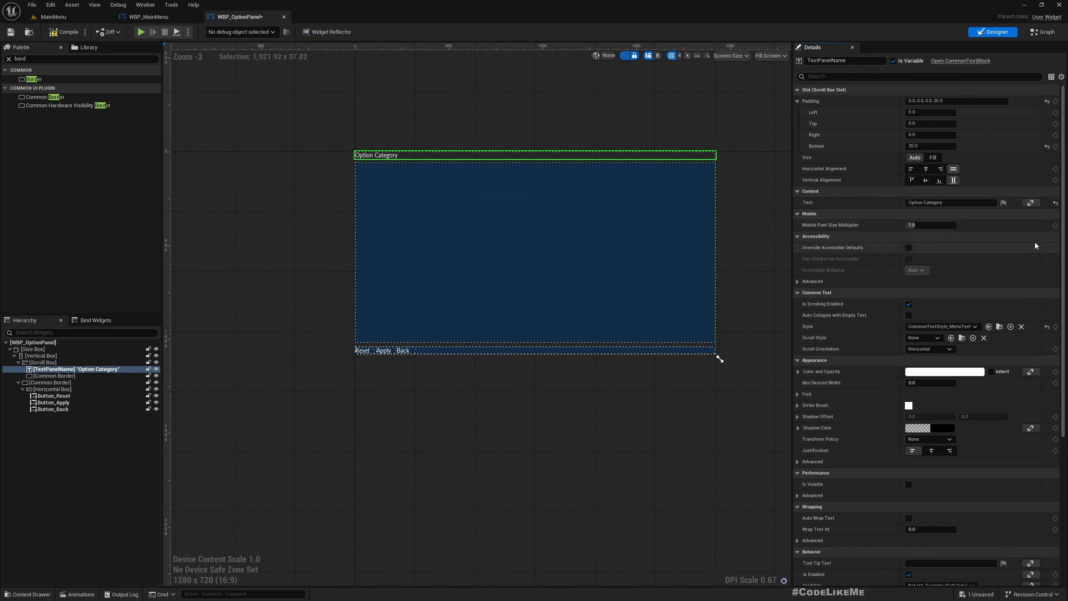
- Add an Event Pre Construct node to WBP_OptionPanel's event graph, above the Back button's clicked event
{"action": "left_click", "coordinate": [1044, 34]}
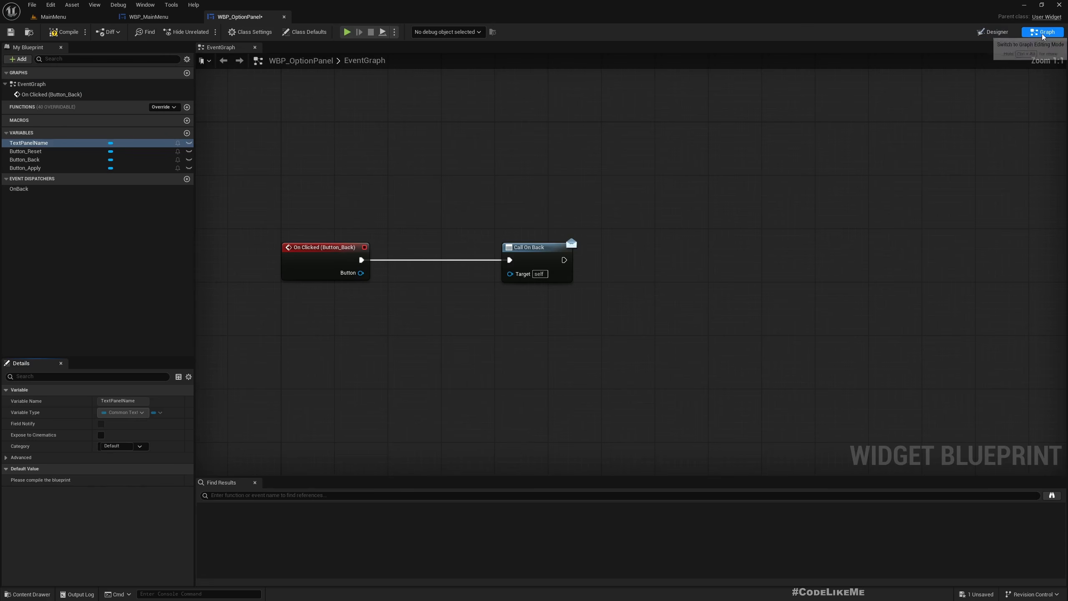
{"action": "right_click_drag", "start_coordinate": [417, 398], "coordinate": [402, 466]}
{"action": "scroll", "coordinate": [403, 466], "scroll_direction": "down", "scroll_amount": 5}
{"action": "right_click_drag", "start_coordinate": [377, 299], "coordinate": [343, 216]}
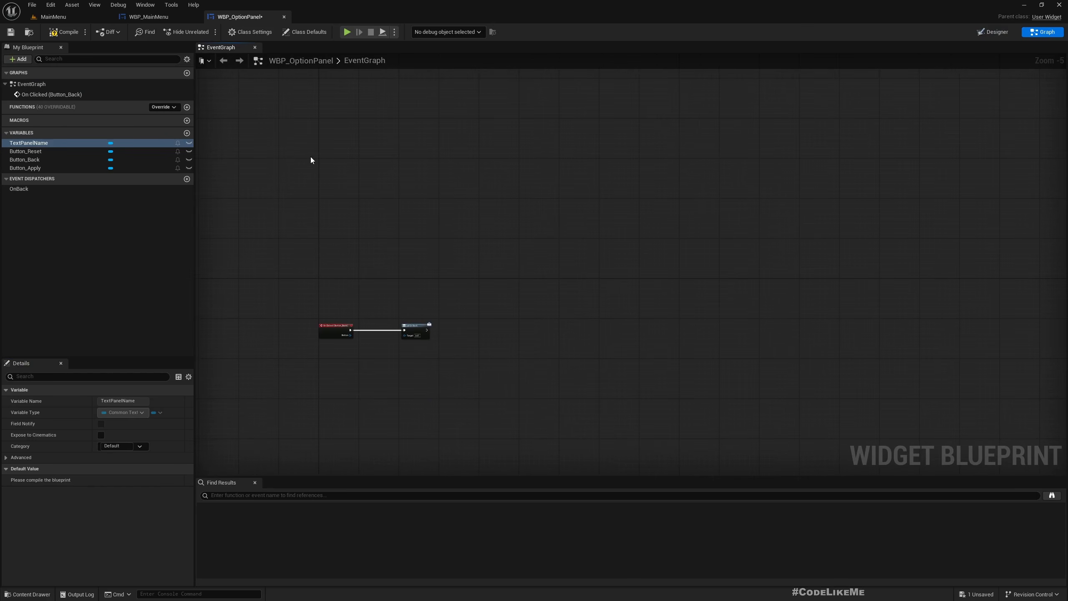
{"action": "right_click", "coordinate": [311, 157]}
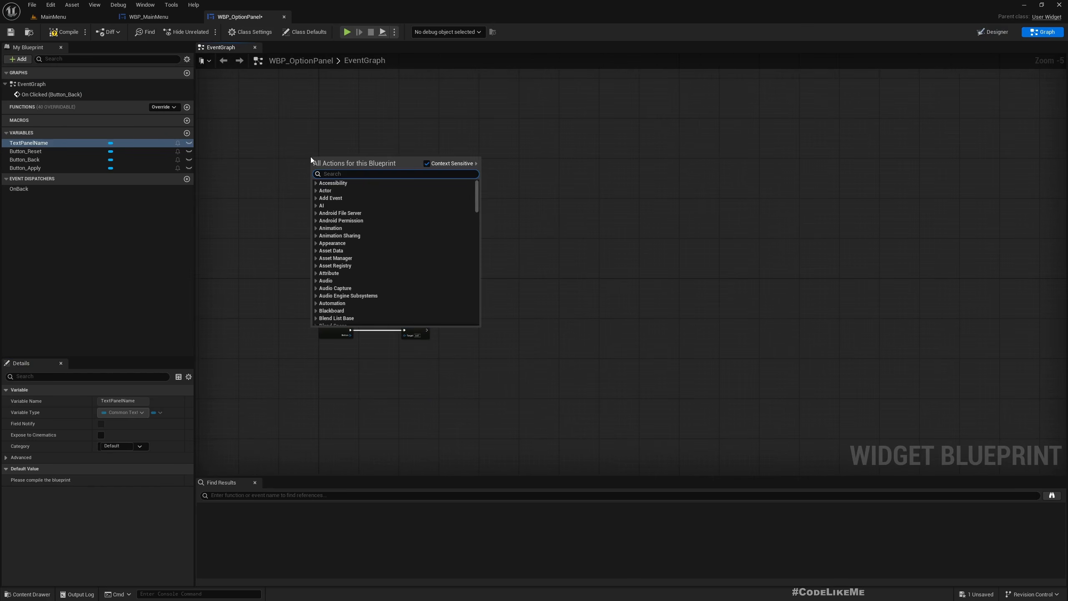
{"action": "type", "text": "pre con"}
{"action": "left_click", "coordinate": [354, 192]}
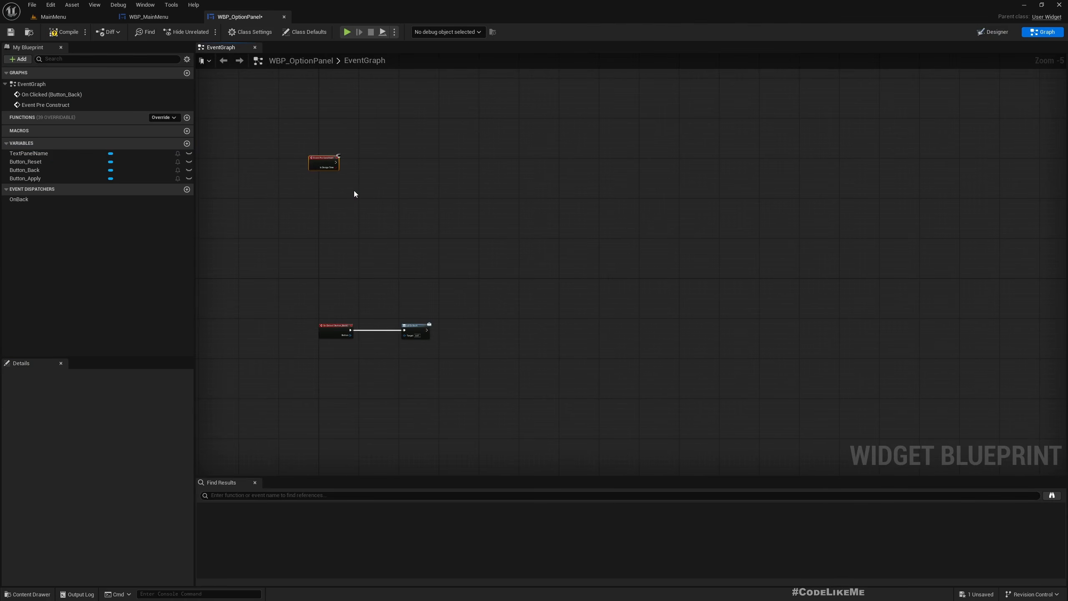
- Place a TextPanelName reference beside Event Pre Construct and add a SetText (Text) node targeting it
{"action": "scroll", "coordinate": [332, 156], "scroll_direction": "up", "scroll_amount": 3}
{"action": "left_click_drag", "start_coordinate": [331, 171], "coordinate": [336, 171]}
{"action": "right_click_drag", "start_coordinate": [402, 216], "coordinate": [359, 186]}
{"action": "left_click_drag", "start_coordinate": [29, 153], "coordinate": [476, 158]}
{"action": "left_click", "coordinate": [445, 184]}
{"action": "type", "text": "set texc"}
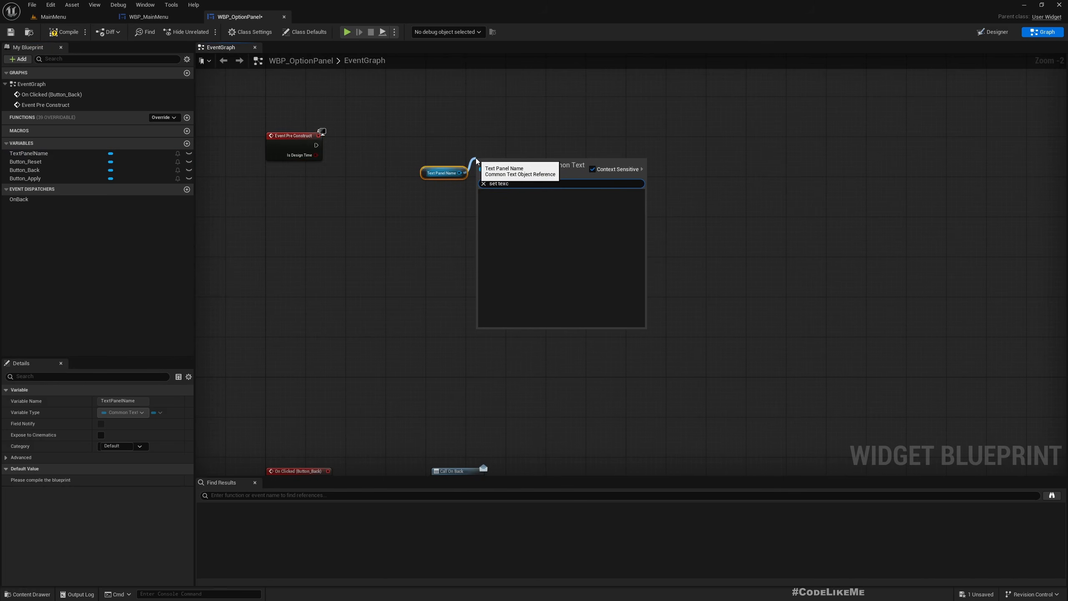
{"action": "key", "text": "BackSpace"}
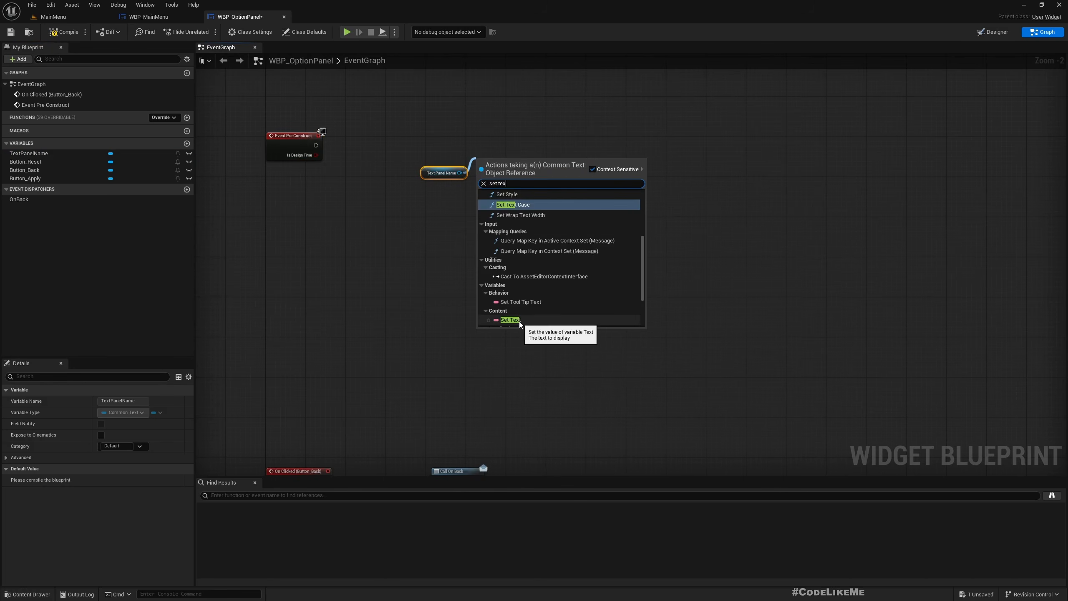
{"action": "scroll", "coordinate": [532, 295], "scroll_direction": "down", "scroll_amount": 2}
{"action": "scroll", "coordinate": [515, 295], "scroll_direction": "down", "scroll_amount": 1}
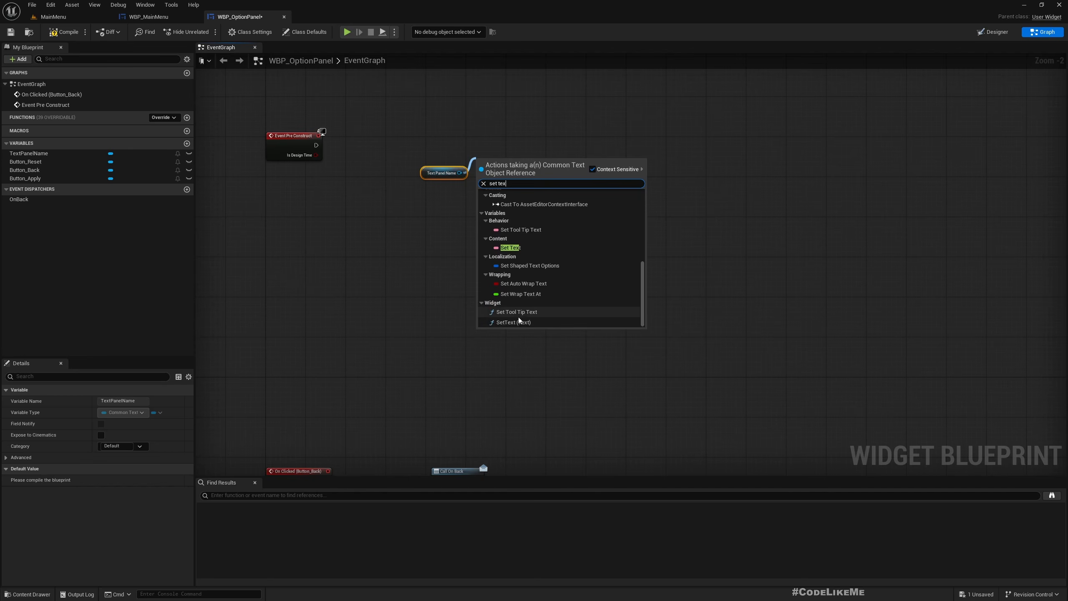
{"action": "left_click", "coordinate": [519, 320]}
- Connect Event Pre Construct's execution output to the SetText node and tidy the node layout
{"action": "left_click_drag", "start_coordinate": [314, 142], "coordinate": [509, 145]}
{"action": "left_click_drag", "start_coordinate": [389, 158], "coordinate": [318, 150]}
{"action": "left_click_drag", "start_coordinate": [287, 118], "coordinate": [579, 217]}
{"action": "scroll", "coordinate": [535, 192], "scroll_direction": "up", "scroll_amount": 2}
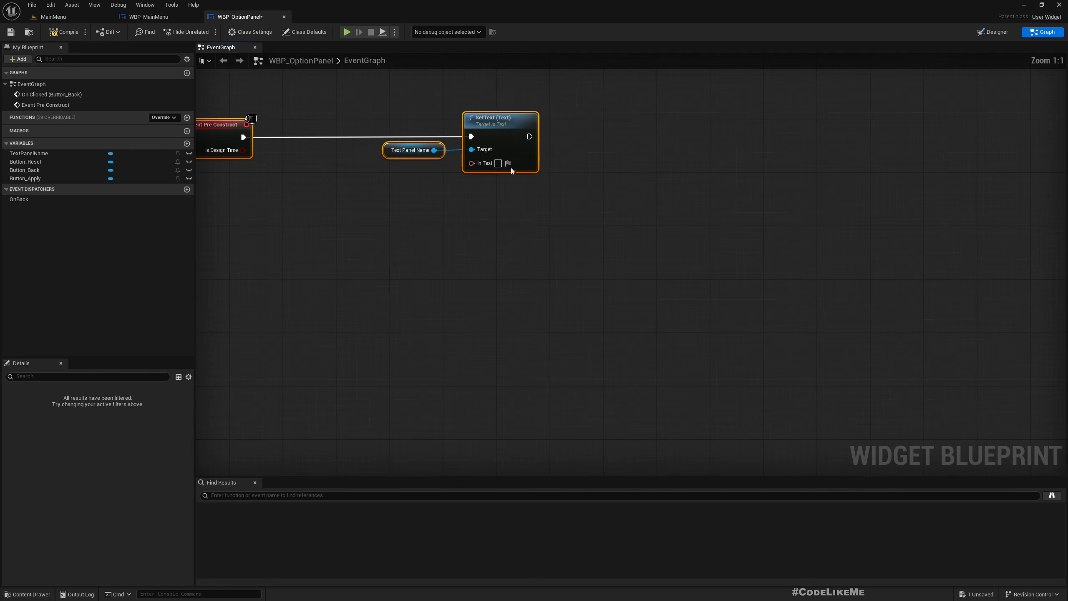
- Promote the SetText node's In Text input to a variable named TextOptionPanelName
{"action": "right_click", "coordinate": [483, 164]}
{"action": "left_click", "coordinate": [521, 191]}
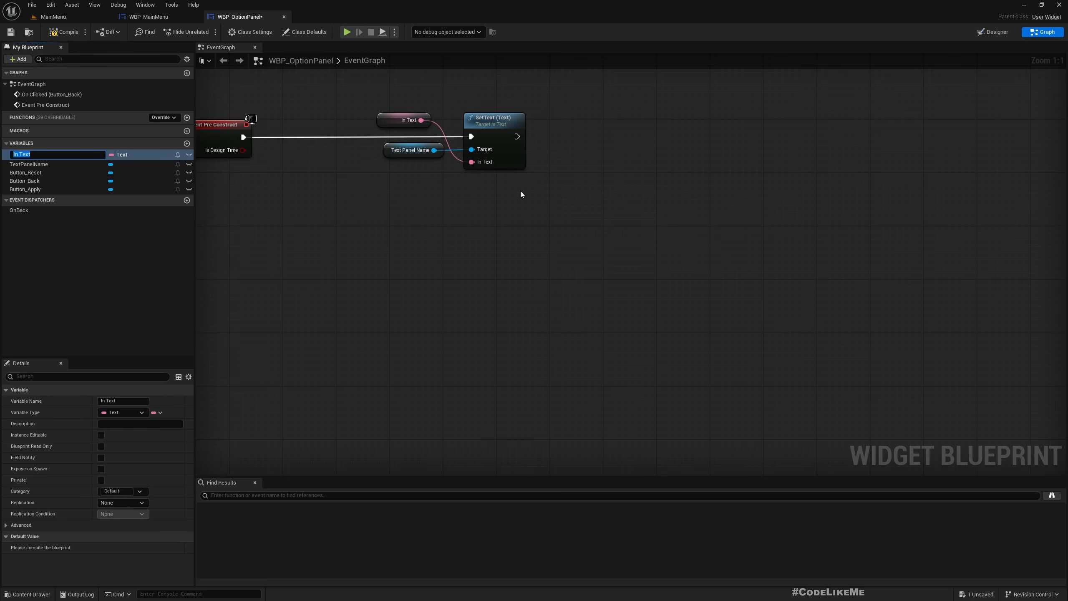
{"action": "type", "text": "Op"}
{"action": "type", "text": "Text"}
{"action": "key", "text": "Return"}
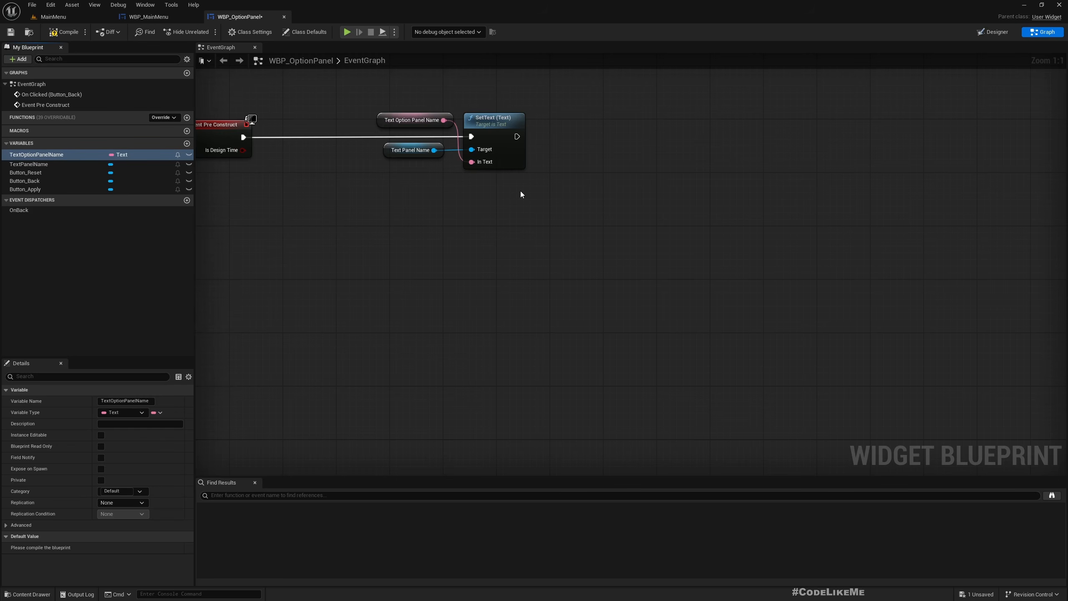
- Compile the blueprint, make TextOptionPanelName instance editable and move its node below the Text Panel Name node
{"action": "key", "text": "F7"}
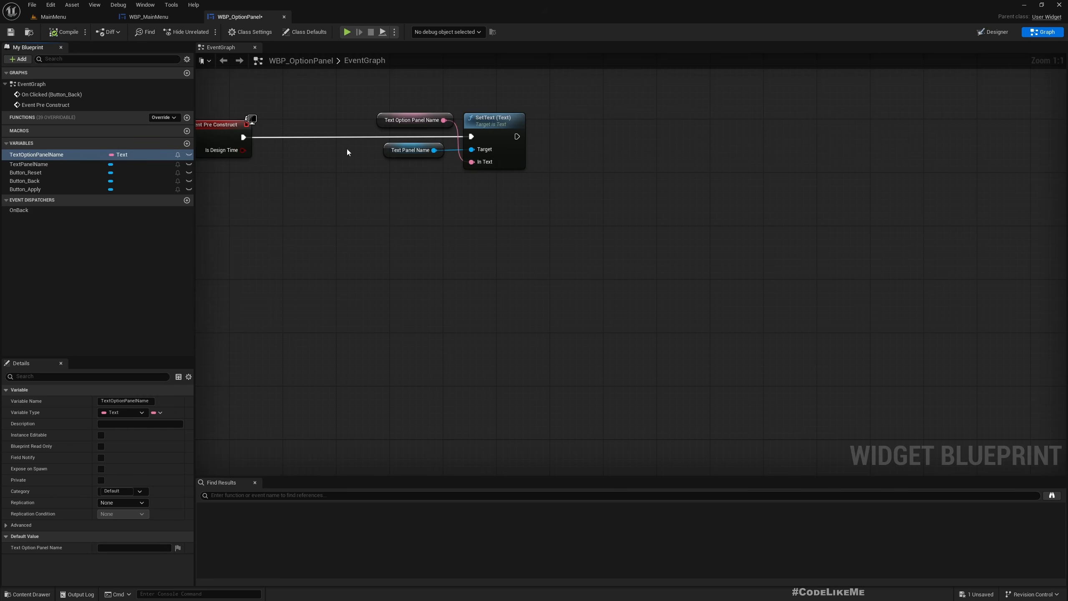
{"action": "left_click", "coordinate": [189, 155]}
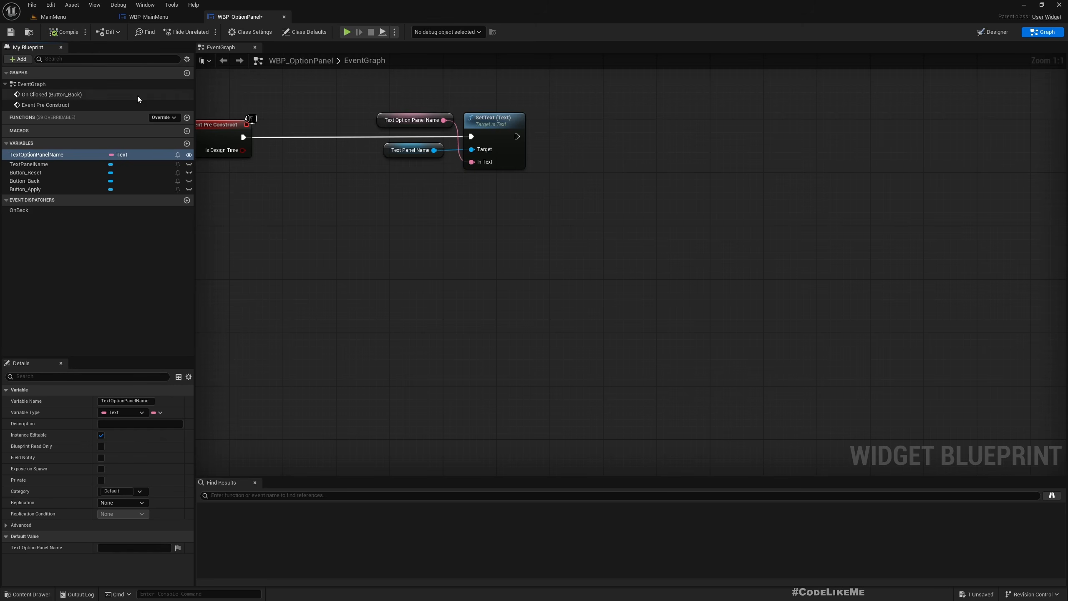
{"action": "left_click_drag", "start_coordinate": [377, 122], "coordinate": [377, 189]}
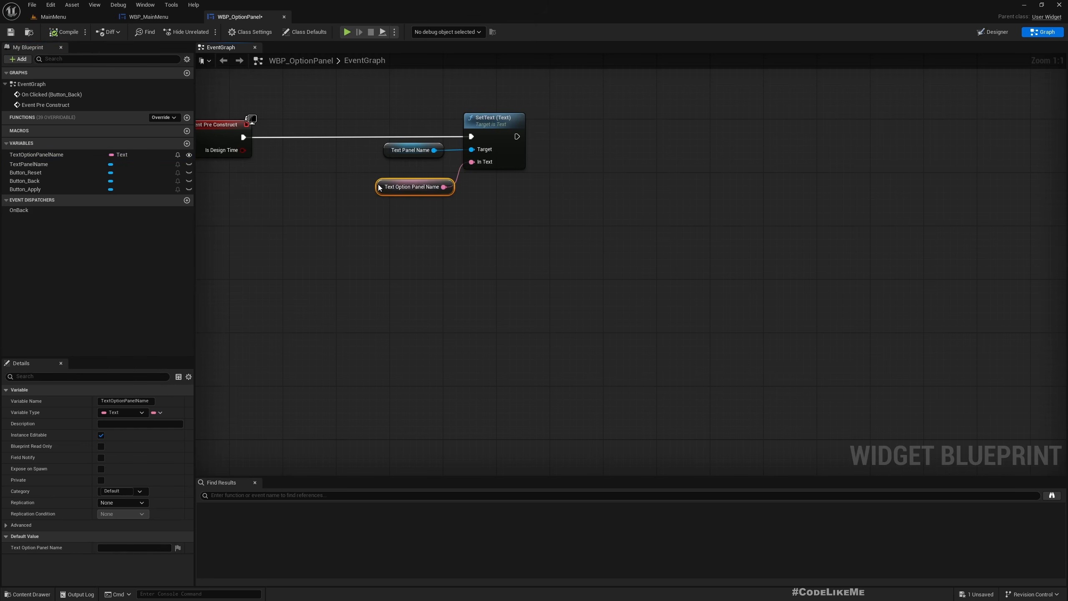
- Set the default value of TextOptionPanelName to Option Category in WBP_OptionPanel and compile
{"action": "left_click", "coordinate": [162, 17]}
{"action": "left_click", "coordinate": [994, 32]}
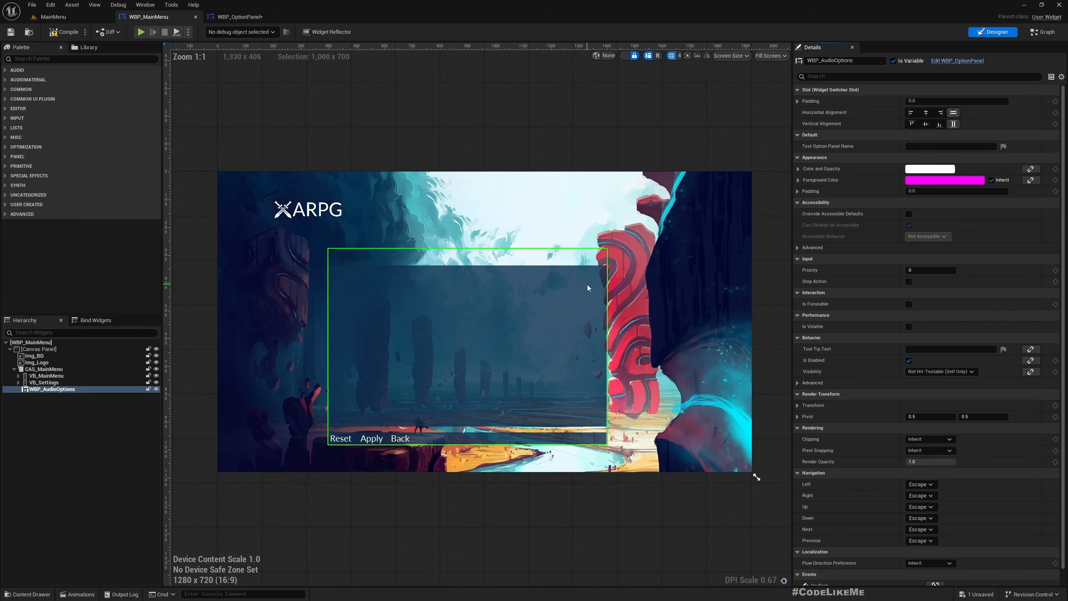
{"action": "scroll", "coordinate": [370, 252], "scroll_direction": "up", "scroll_amount": 3}
{"action": "scroll", "coordinate": [377, 257], "scroll_direction": "down", "scroll_amount": 4}
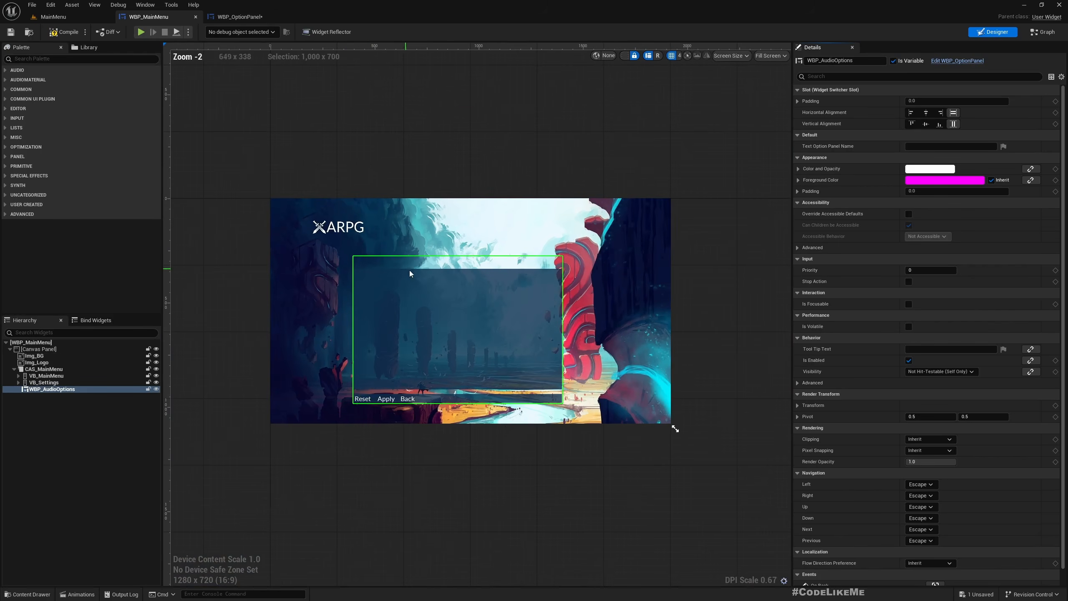
{"action": "left_click", "coordinate": [239, 17]}
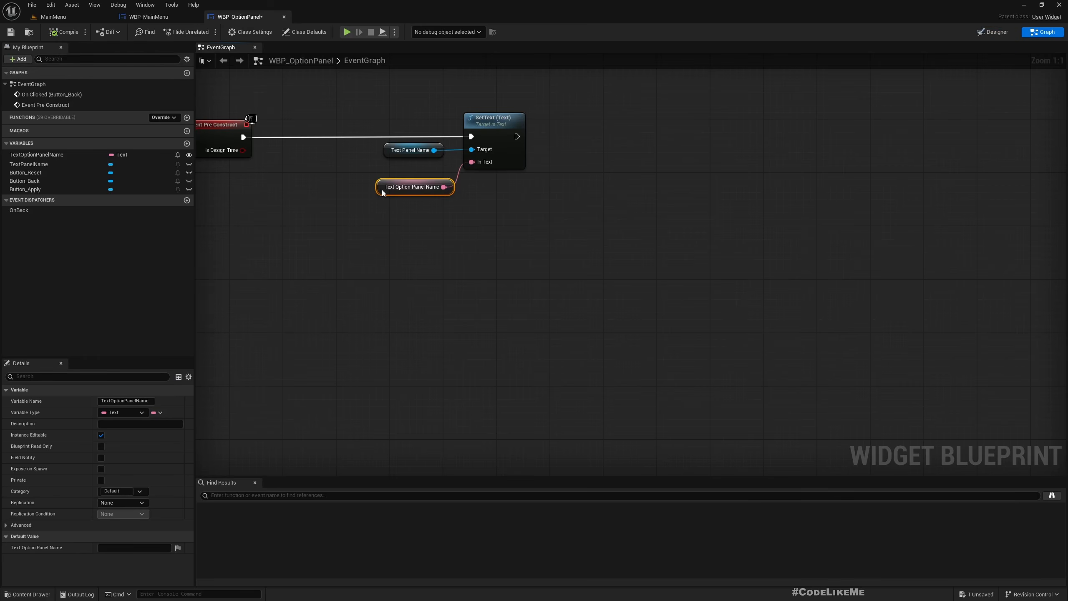
{"action": "left_click", "coordinate": [127, 547]}
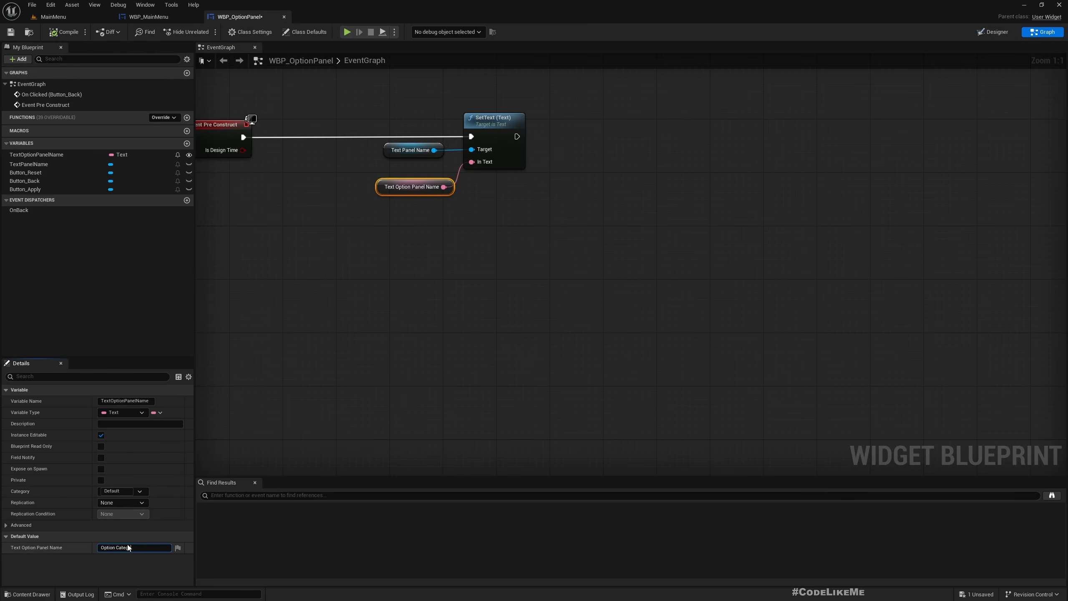
{"action": "key", "text": "Return"}
{"action": "left_click", "coordinate": [63, 31]}
- In WBP_MainMenu, set the Text Option Panel Name of WBP_AudioOptions to Audio Options
{"action": "left_click", "coordinate": [149, 16]}
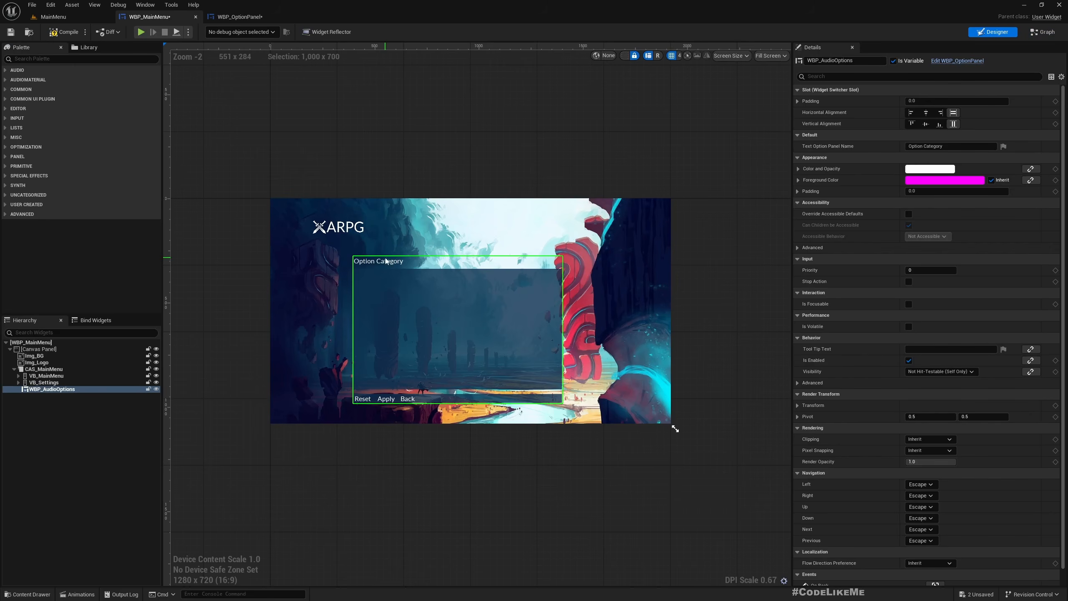
{"action": "scroll", "coordinate": [387, 261], "scroll_direction": "up", "scroll_amount": 1}
{"action": "left_click", "coordinate": [44, 382]}
{"action": "left_click", "coordinate": [42, 390]}
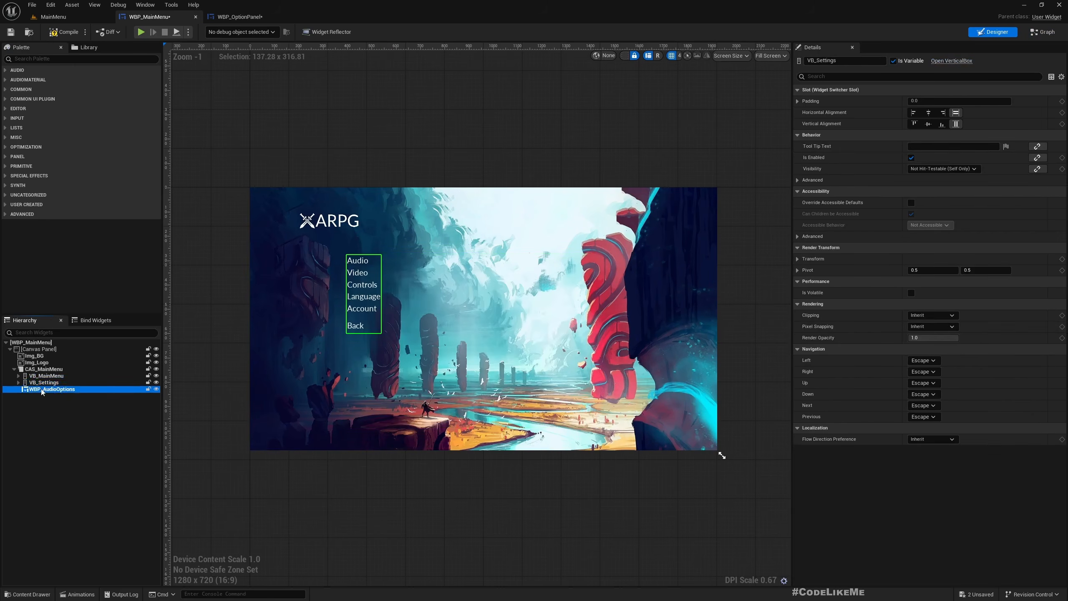
{"action": "left_click", "coordinate": [942, 146]}
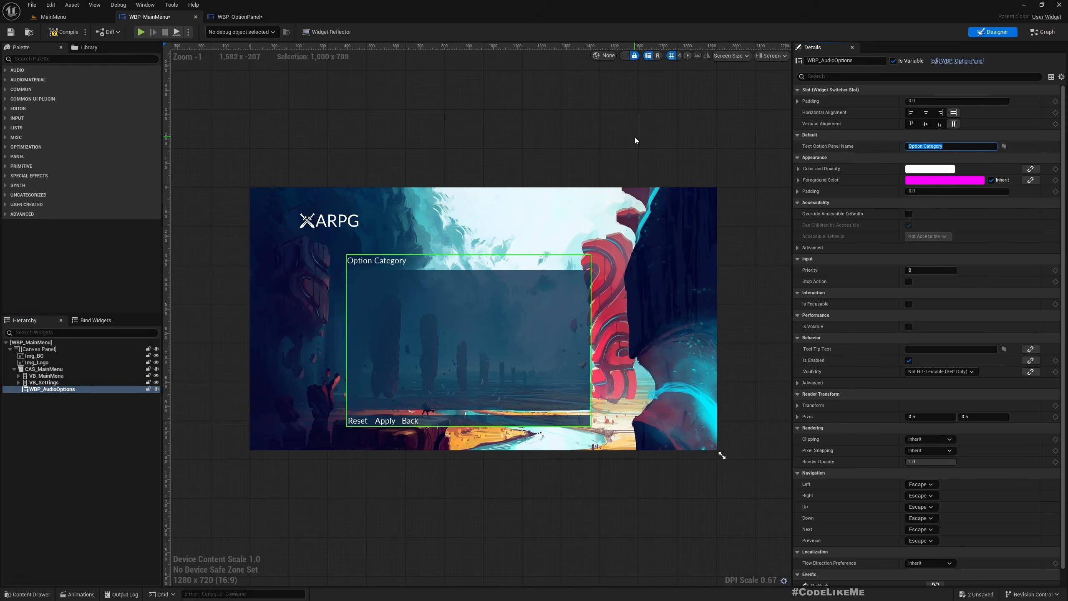
{"action": "type", "text": "Audio Options"}
{"action": "key", "text": "Return"}
- Try the audio panel title in capitals as AUDIO OPTIONS and set it back to Audio Options
{"action": "left_click_drag", "start_coordinate": [941, 149], "coordinate": [853, 143]}
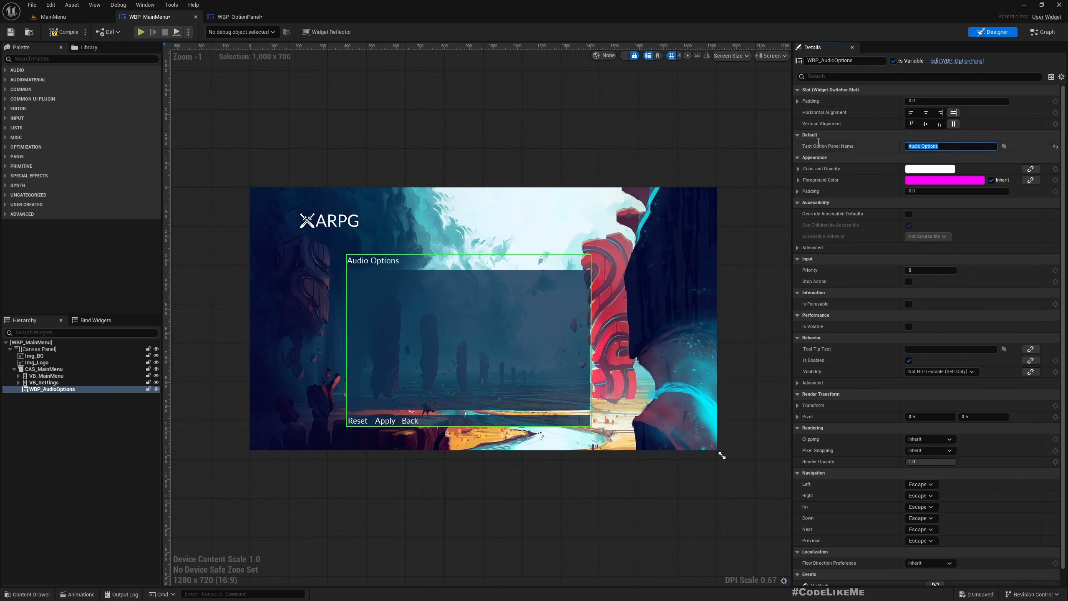
{"action": "type", "text": "AUD"}
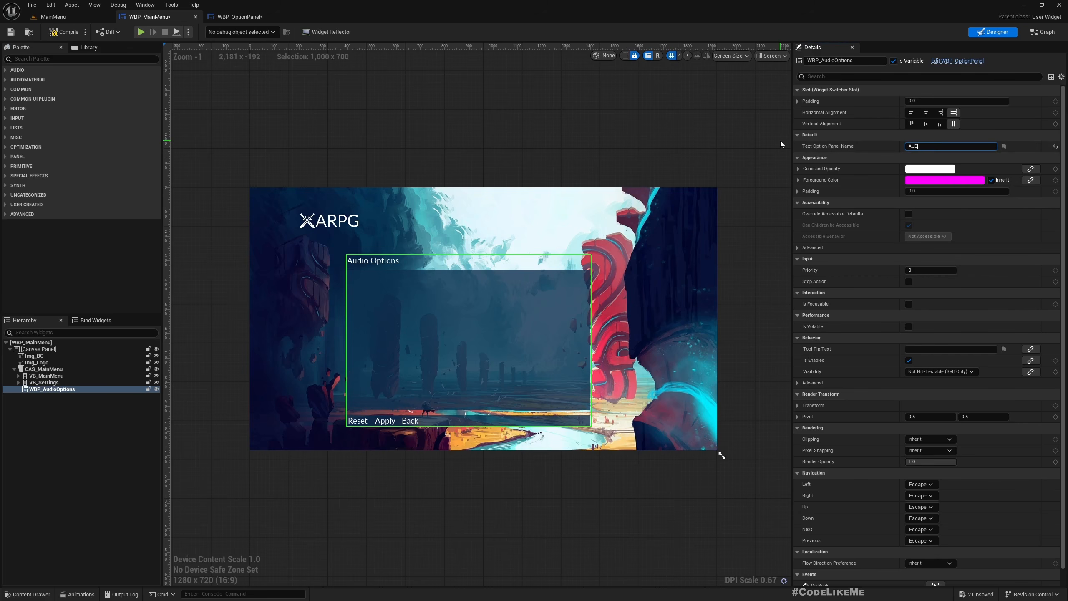
{"action": "type", "text": "IO OPTIONS"}
{"action": "key", "text": "Return"}
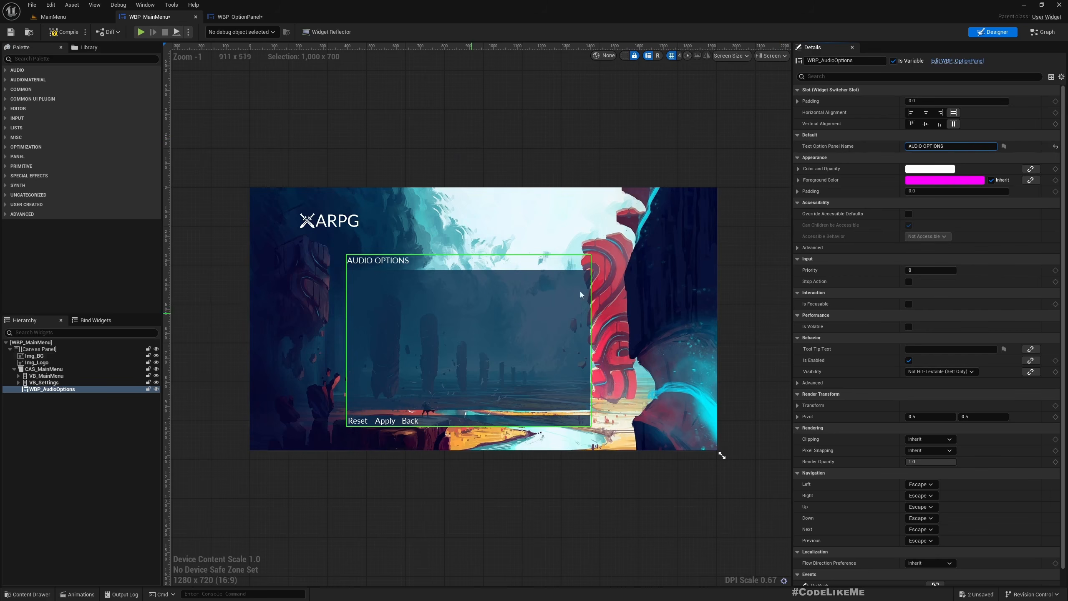
{"action": "left_click", "coordinate": [938, 146]}
{"action": "key", "text": "ctrl+a"}
{"action": "type", "text": "a"}
{"action": "key", "text": "ctrl+a"}
{"action": "type", "text": "Audio Options"}
{"action": "left_click", "coordinate": [44, 383]}
- Duplicate the WBP_AudioOptions panel three times inside CAS_MainMenu for the other settings categories
{"action": "left_click", "coordinate": [45, 389]}
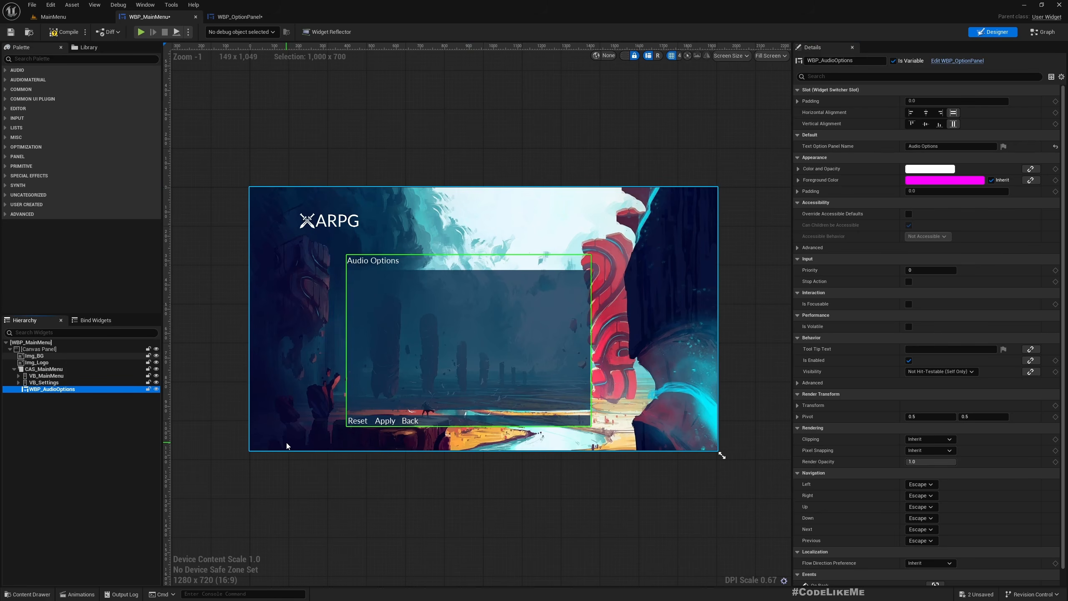
{"action": "key", "text": "ctrl+d"}
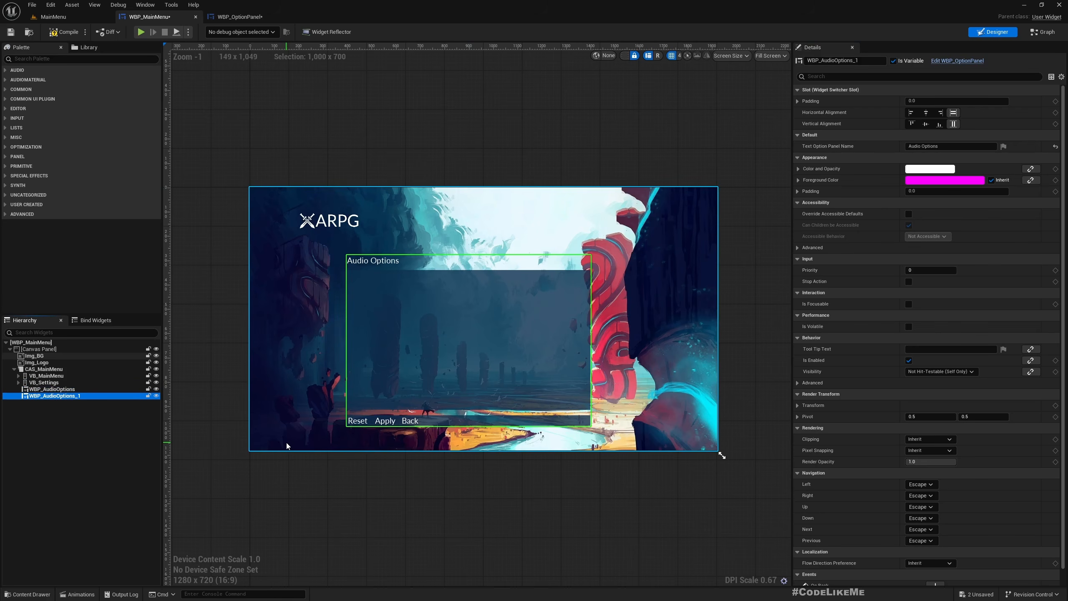
{"action": "key", "text": "ctrl+d"}
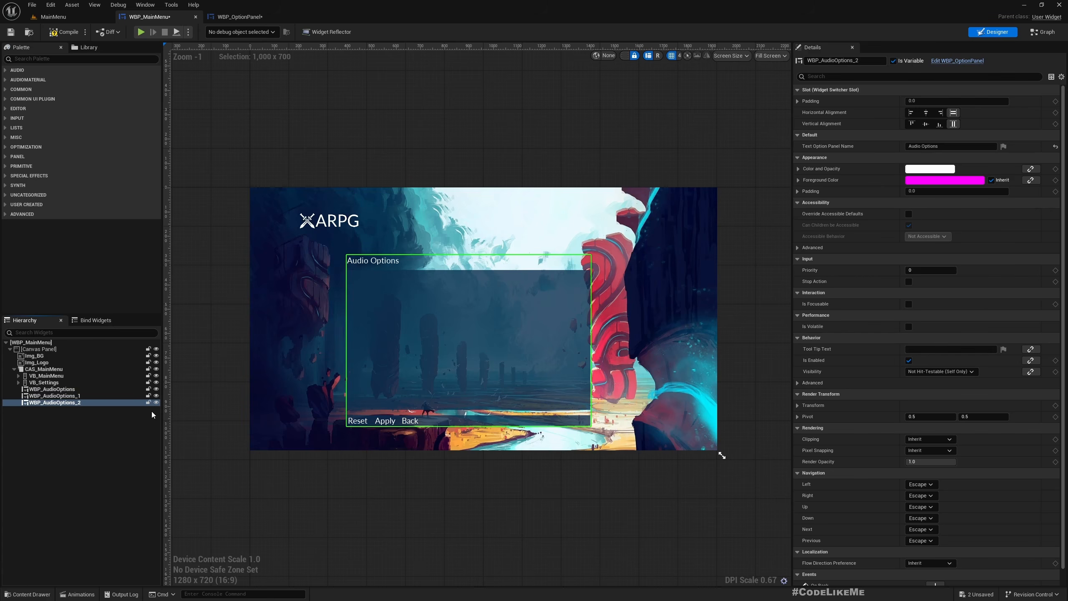
{"action": "left_click", "coordinate": [44, 382]}
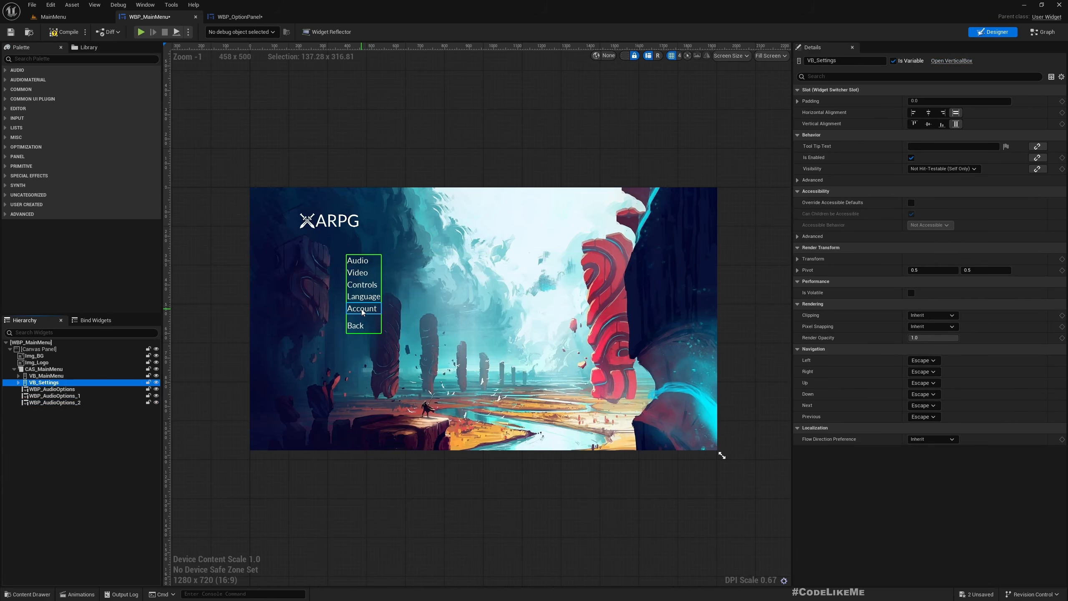
{"action": "left_click", "coordinate": [46, 376]}
{"action": "left_click", "coordinate": [60, 403]}
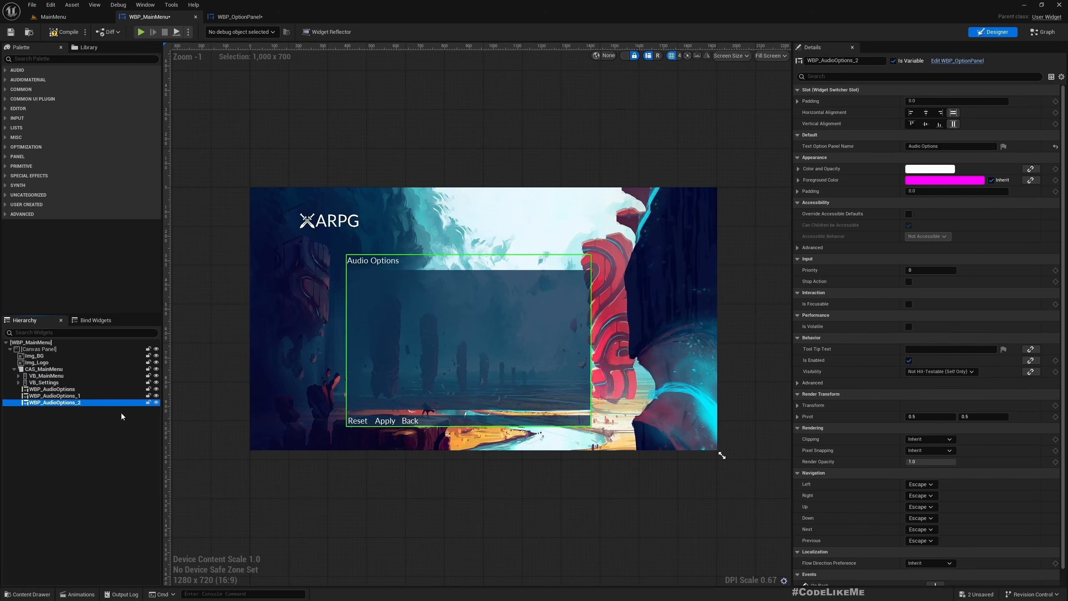
{"action": "key", "text": "ctrl+d"}
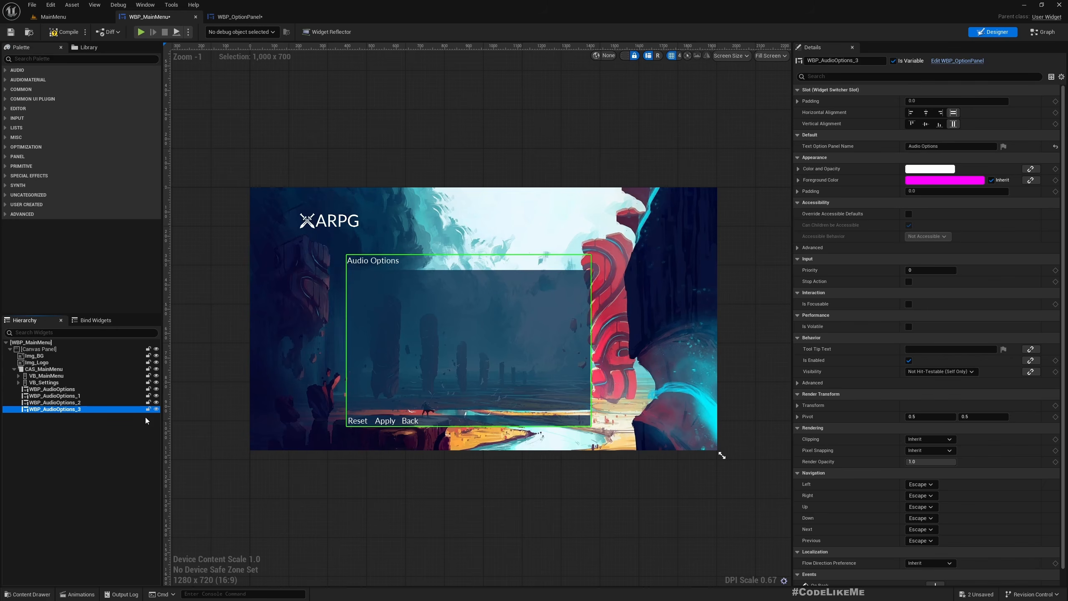
- Rename the first duplicate panel, WBP_AudioOptions_1, as WBP_VideoOptions
{"action": "left_click", "coordinate": [65, 389]}
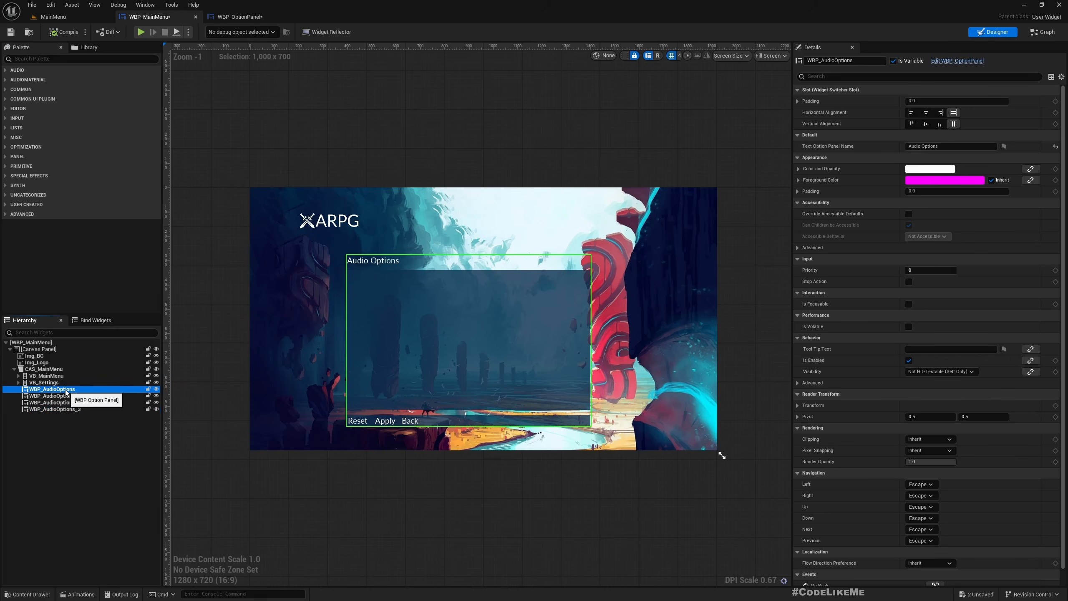
{"action": "left_click", "coordinate": [66, 390]}
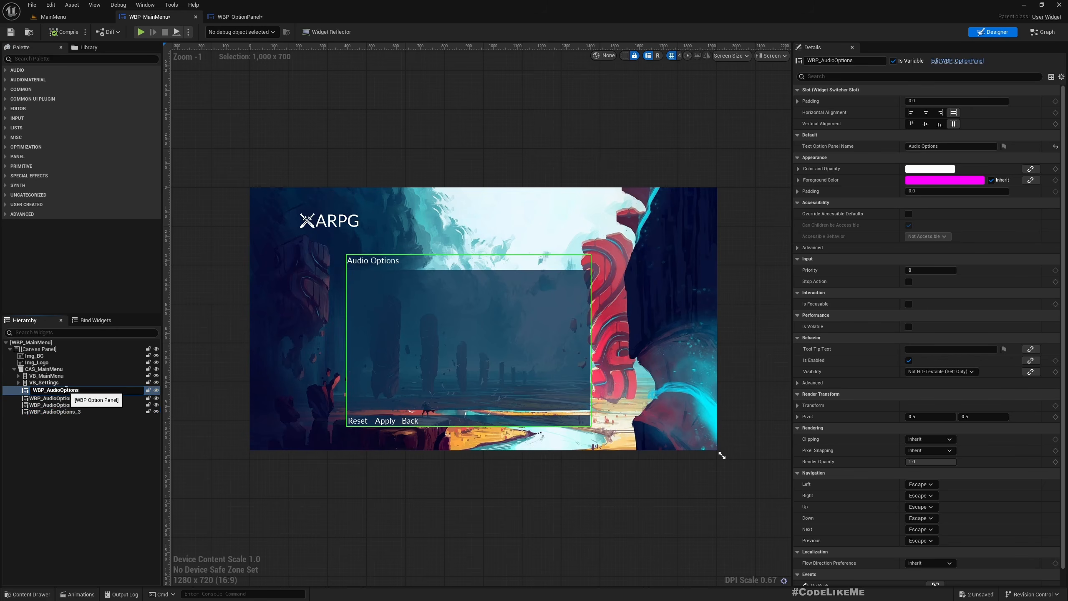
{"action": "left_click", "coordinate": [66, 393]}
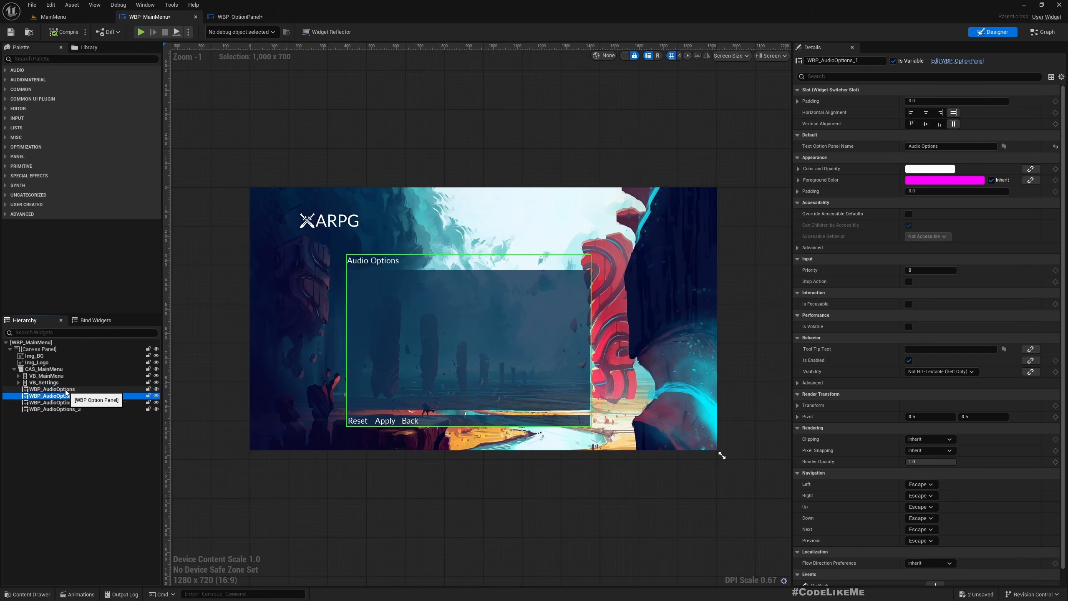
{"action": "left_click", "coordinate": [66, 391]}
{"action": "key", "text": "End"}
{"action": "key", "text": "shift+Left"}
{"action": "key", "text": "shift+Left"}
{"action": "key", "text": "shift+Left"}
{"action": "key", "text": "shift+Left"}
{"action": "key", "text": "shift+Left"}
{"action": "key", "text": "shift+Left"}
{"action": "key", "text": "shift+Left"}
{"action": "key", "text": "shift+Left"}
{"action": "key", "text": "shift+Left"}
{"action": "key", "text": "shift+Left"}
{"action": "key", "text": "shift+Left"}
{"action": "key", "text": "shift+Left"}
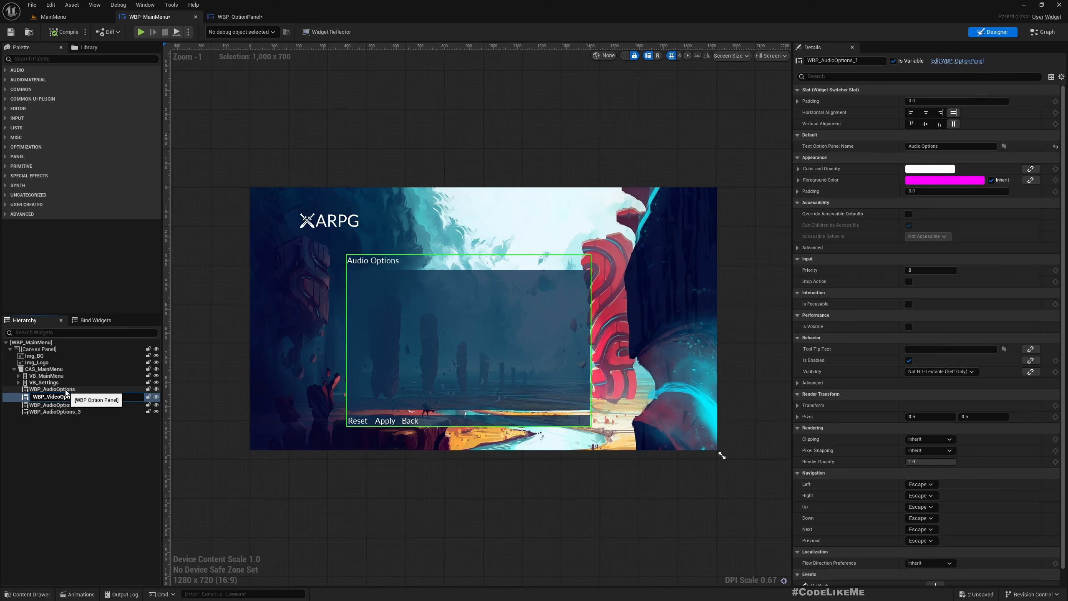
{"action": "type", "text": "VideoOptions"}
{"action": "key", "text": "Return"}
- Rename the second duplicate panel, WBP_AudioOptions_2, as WBP_Gameplay
{"action": "left_click", "coordinate": [61, 403]}
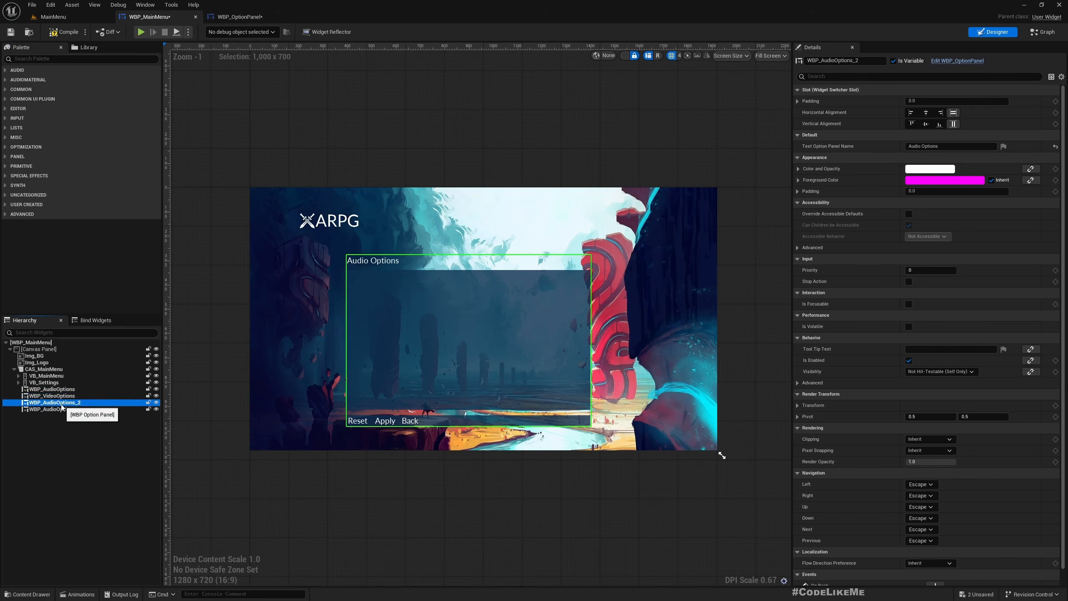
{"action": "left_click", "coordinate": [61, 403]}
{"action": "key", "text": "shift+Left"}
{"action": "key", "text": "shift+Left"}
{"action": "key", "text": "shift+Left"}
{"action": "key", "text": "shift+Left"}
{"action": "key", "text": "shift+Left"}
{"action": "key", "text": "shift+Left"}
{"action": "key", "text": "shift+Left"}
{"action": "key", "text": "shift+Left"}
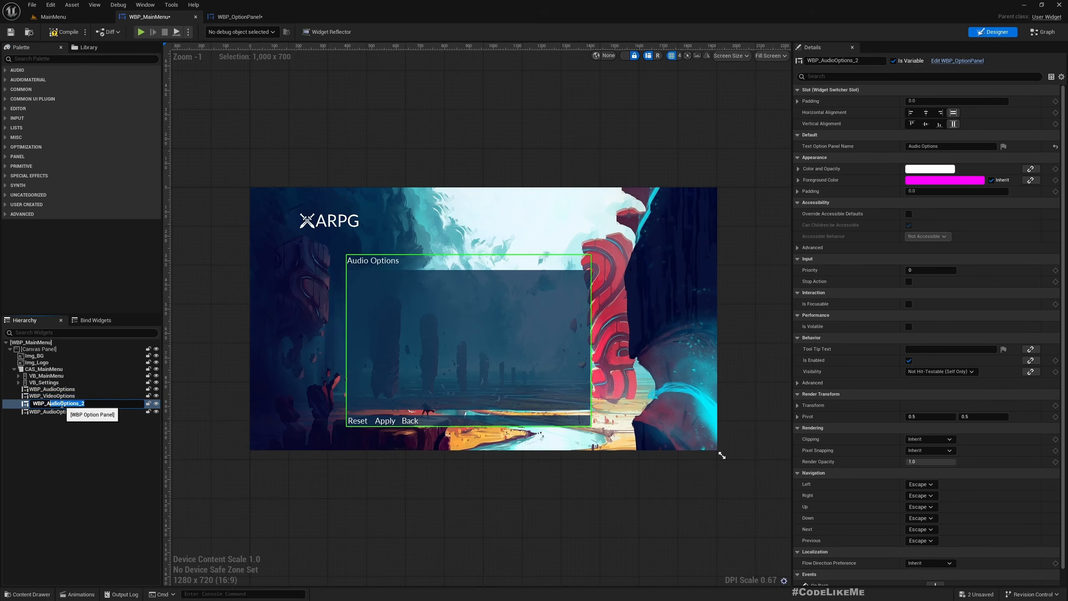
{"action": "type", "text": "Gameplay"}
- Rename the third duplicate panel, WBP_AudioOptions_3, as WBP_Controls
{"action": "left_click", "coordinate": [62, 406]}
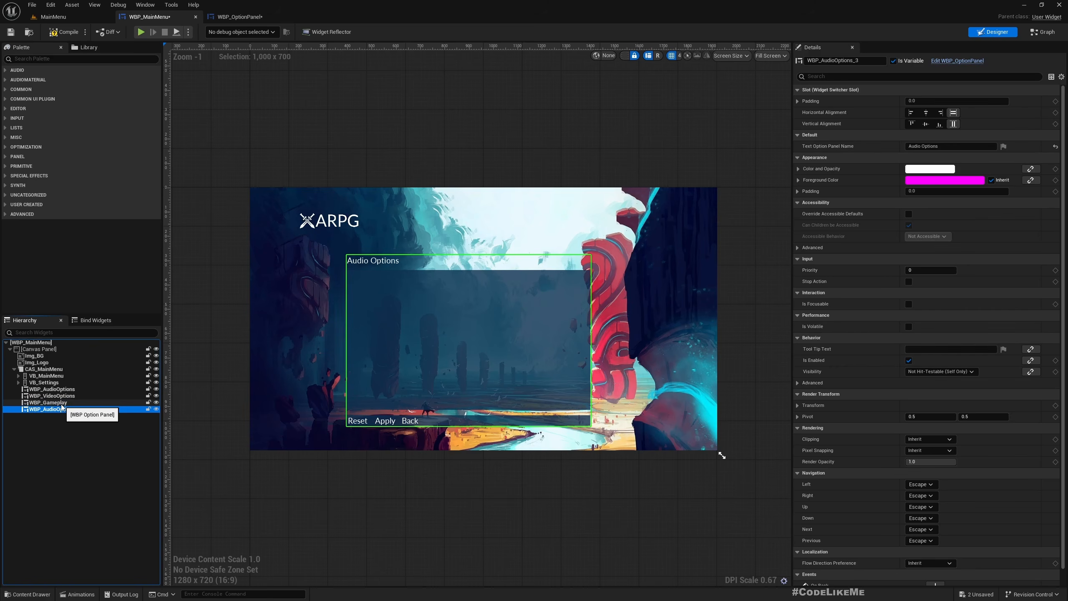
{"action": "left_click", "coordinate": [62, 406]}
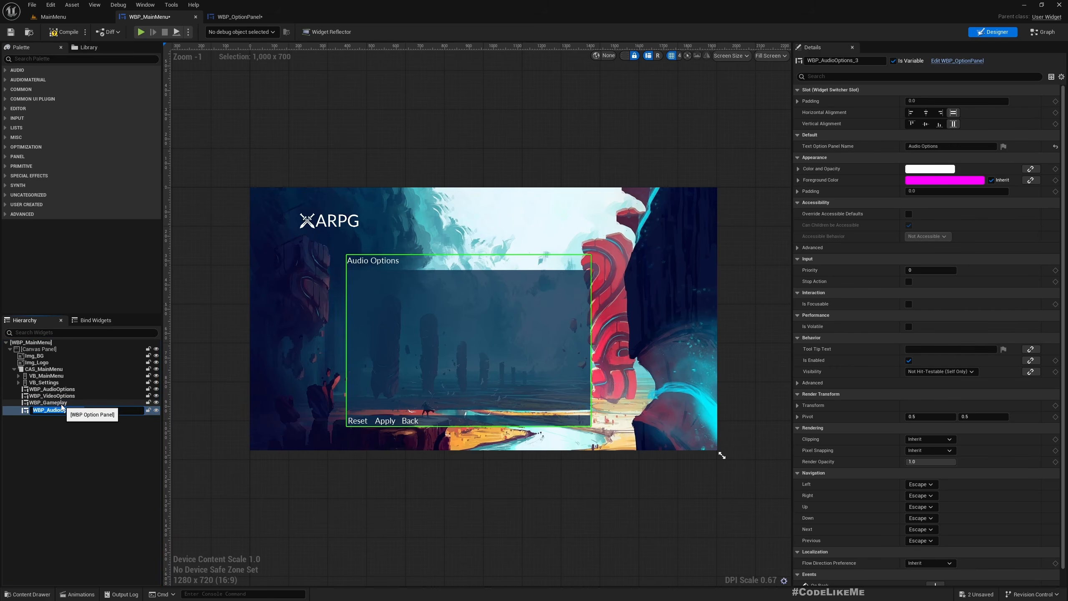
{"action": "left_click", "coordinate": [62, 406]}
{"action": "key", "text": "shift+Left"}
{"action": "key", "text": "shift+Left"}
{"action": "key", "text": "shift+Left"}
{"action": "key", "text": "shift+Left"}
{"action": "key", "text": "shift+Left"}
{"action": "key", "text": "shift+Left"}
{"action": "key", "text": "shift+Left"}
{"action": "key", "text": "shift+Left"}
{"action": "key", "text": "shift+Left"}
{"action": "key", "text": "shift+Left"}
{"action": "key", "text": "shift+Left"}
{"action": "type", "text": "Controls"}
{"action": "key", "text": "Return"}
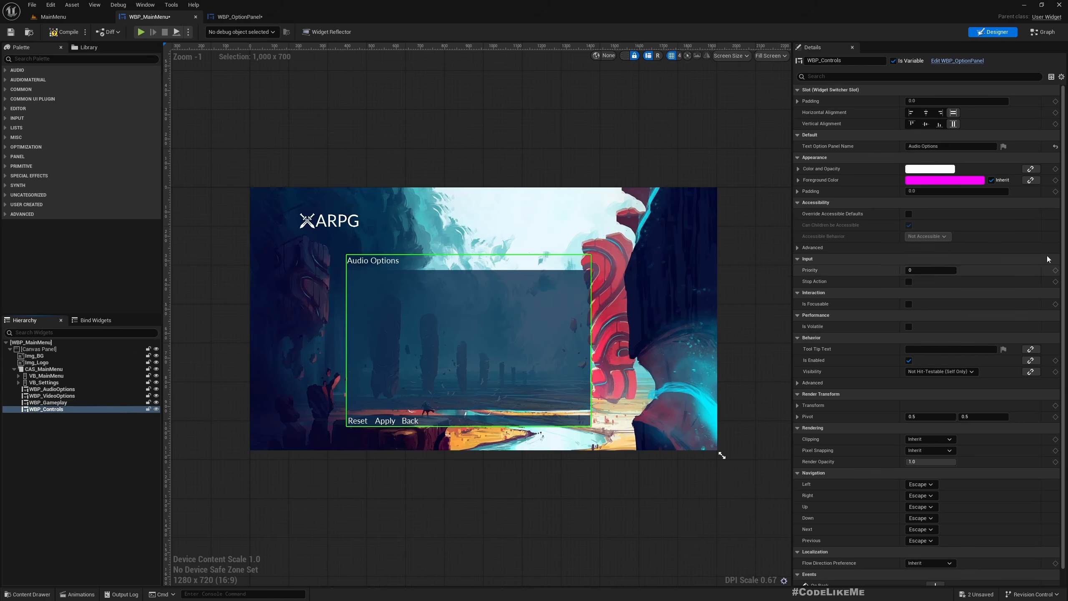
- Set the Text Option Panel Name of WBP_VideoOptions to Video Options
{"action": "left_click", "coordinate": [51, 389]}
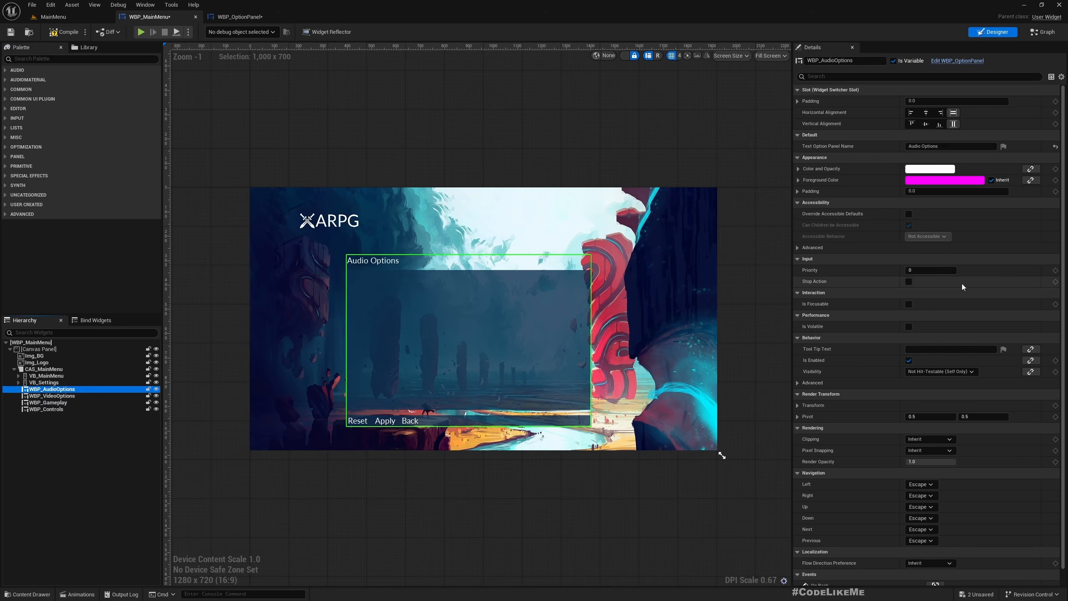
{"action": "left_click", "coordinate": [67, 397]}
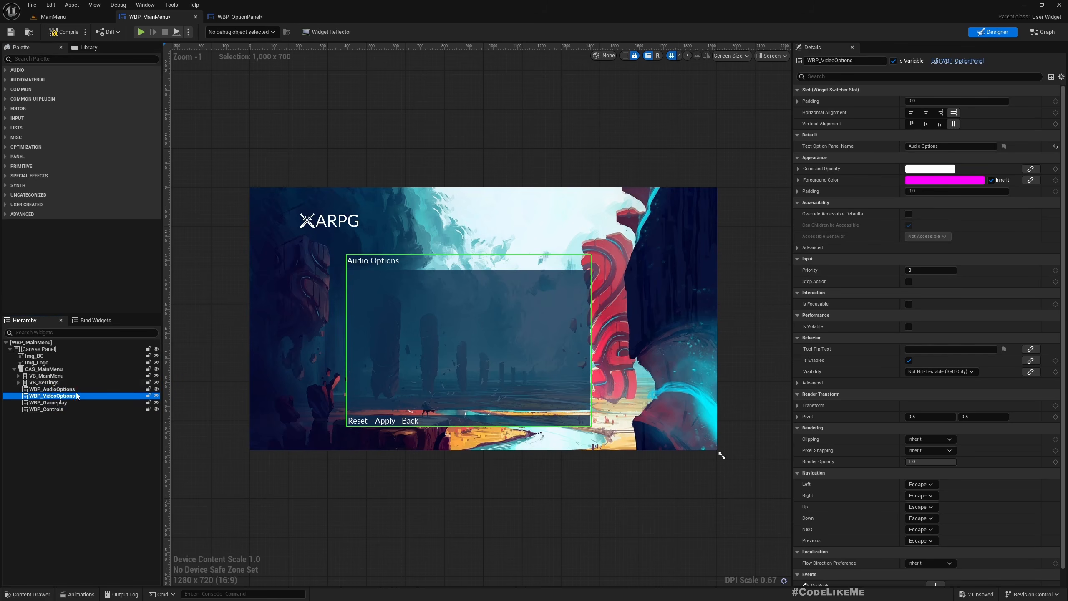
{"action": "left_click", "coordinate": [922, 146]}
{"action": "double_click", "coordinate": [920, 146]}
{"action": "type", "text": "Video"}
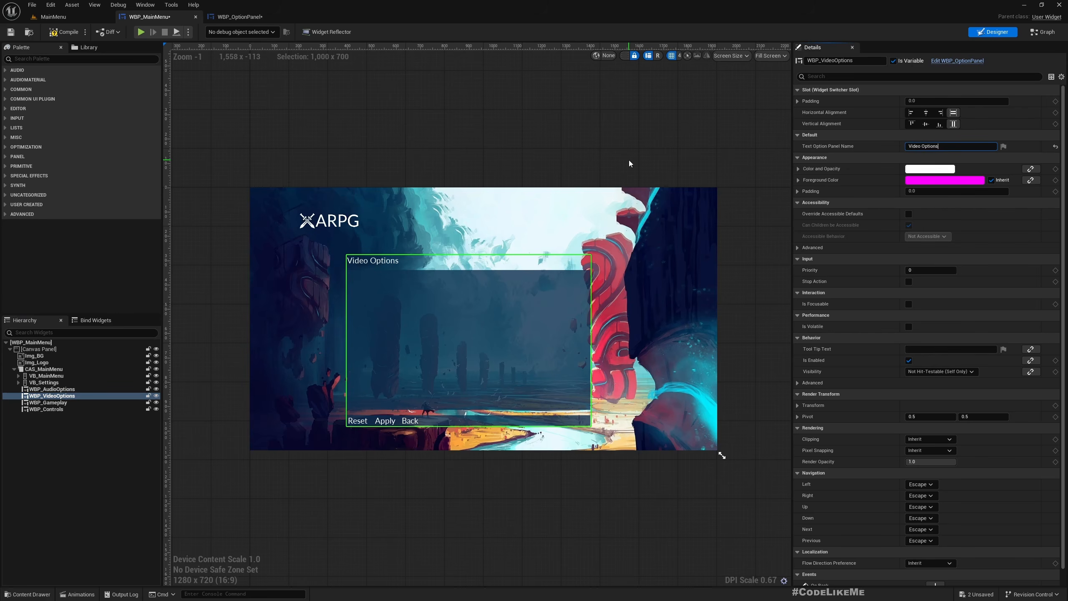
- Set the Text Option Panel Name of WBP_Gameplay to Gameplay Options
{"action": "left_click", "coordinate": [134, 403]}
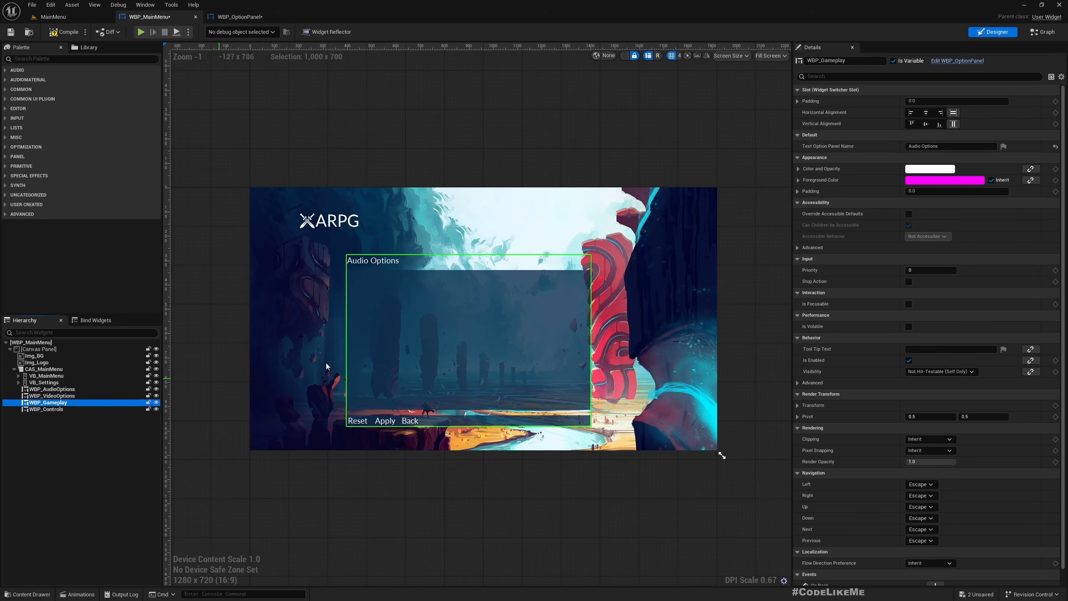
{"action": "double_click", "coordinate": [921, 146]}
{"action": "type", "text": "Gameplay"}
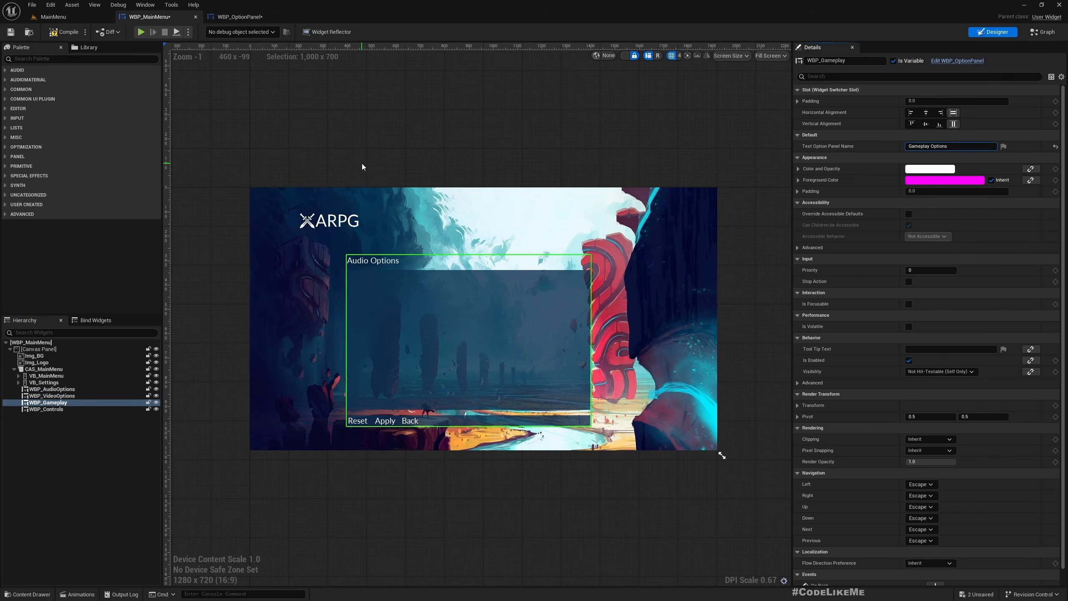
{"action": "key", "text": "Return"}
- Set the Text Option Panel Name of WBP_Controls to Control Options
{"action": "left_click", "coordinate": [70, 409]}
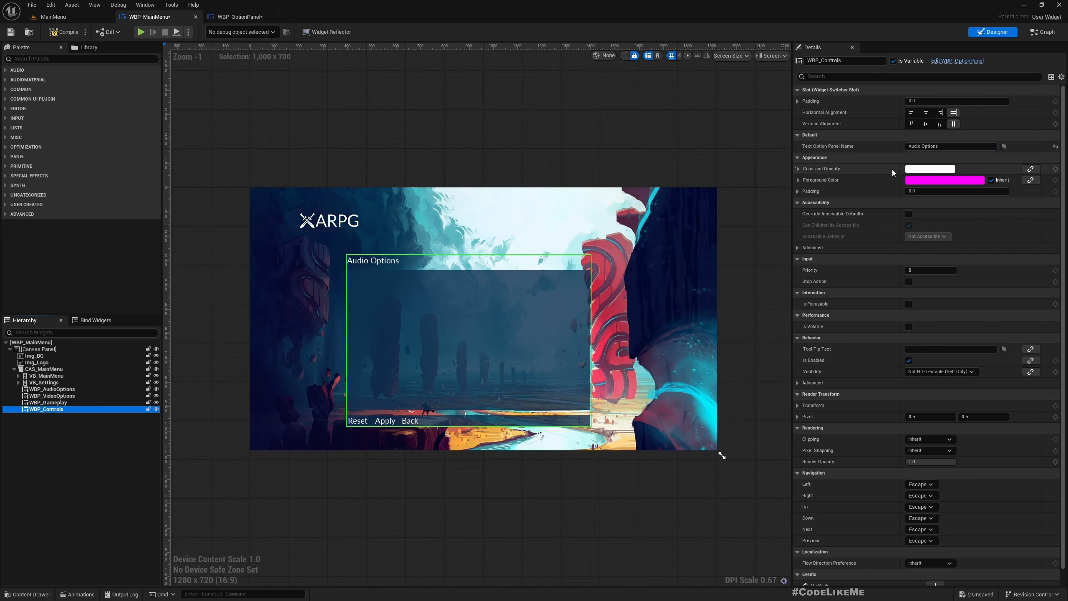
{"action": "left_click", "coordinate": [925, 147]}
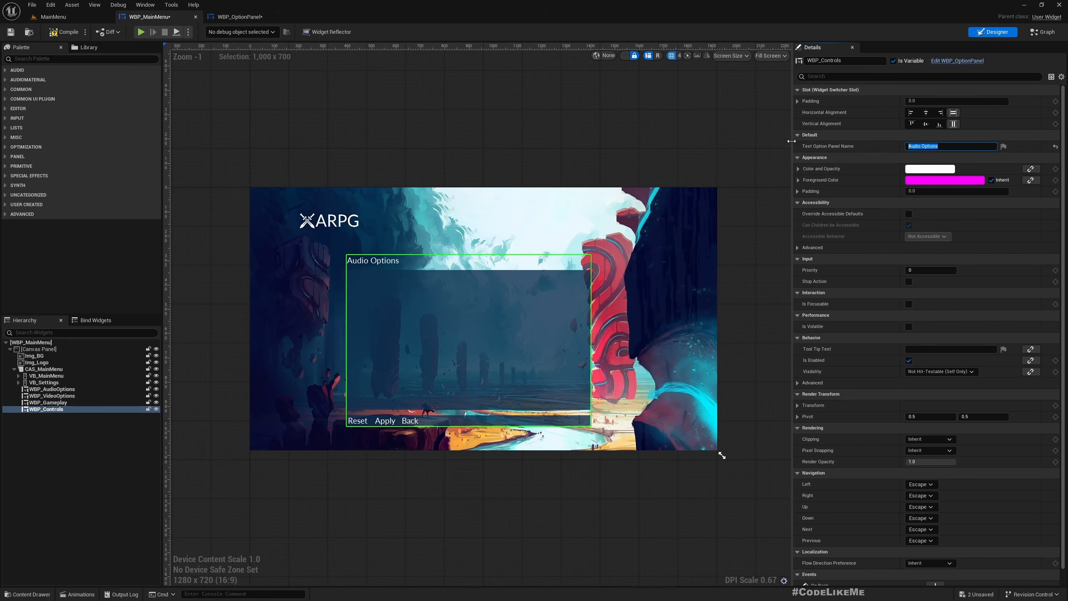
{"action": "type", "text": "COntrols"}
{"action": "type", "text": "on"}
{"action": "type", "text": "s"}
{"action": "key", "text": "Return"}
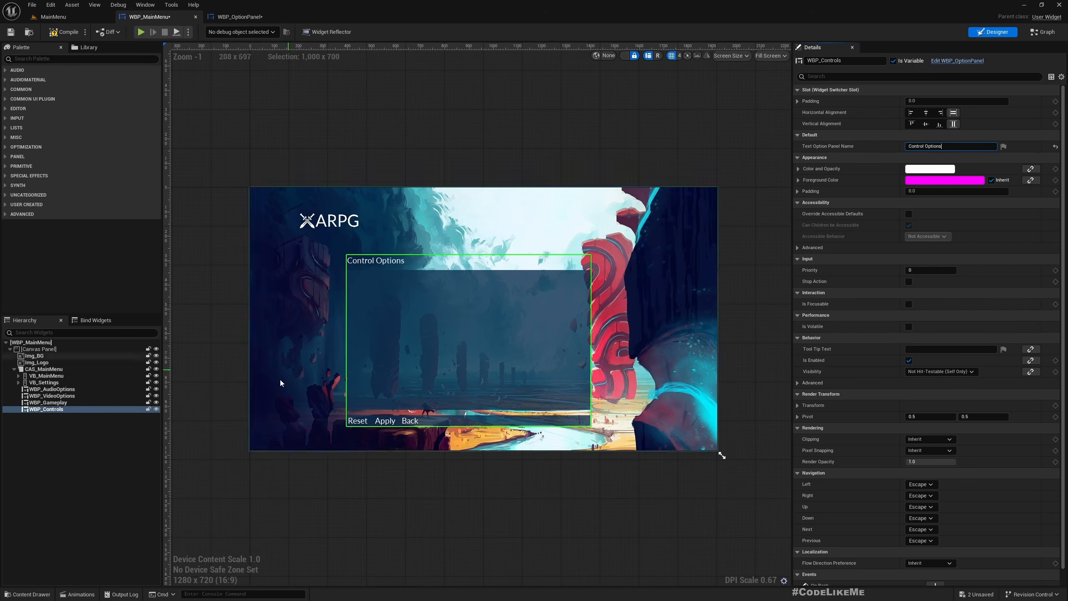
- Rename the Language button in VB_Settings, MB_Language, as MB_Gameplay
{"action": "left_click", "coordinate": [44, 382]}
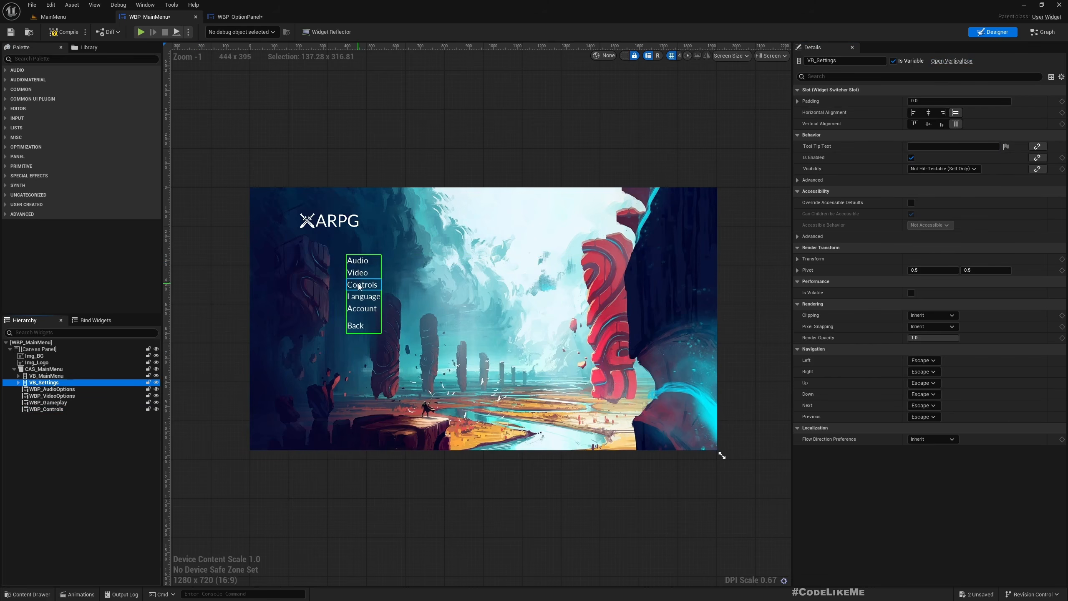
{"action": "left_click", "coordinate": [362, 298]}
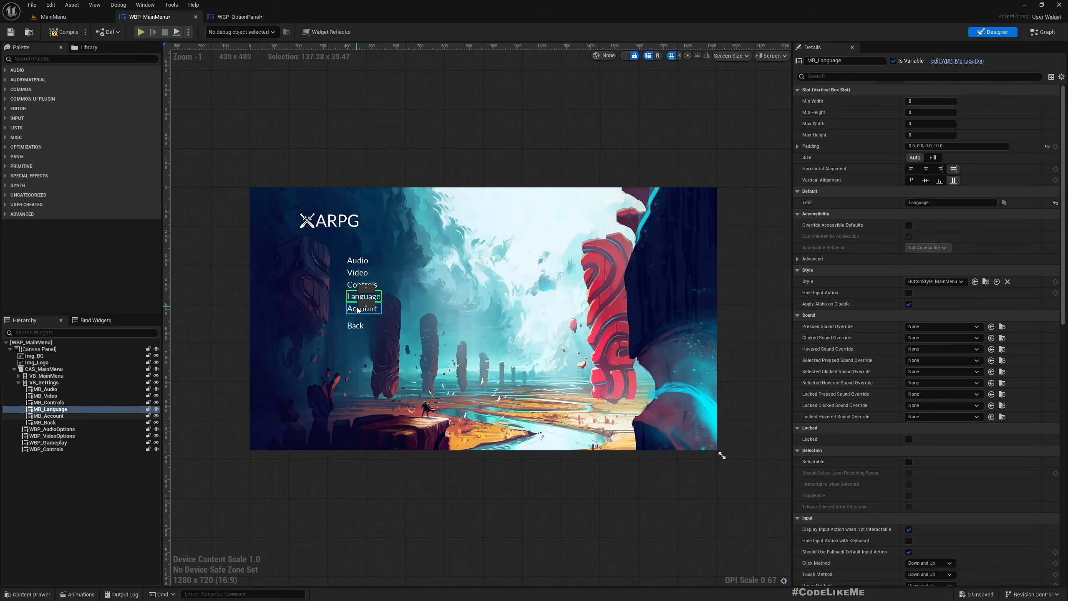
{"action": "left_click", "coordinate": [358, 309]}
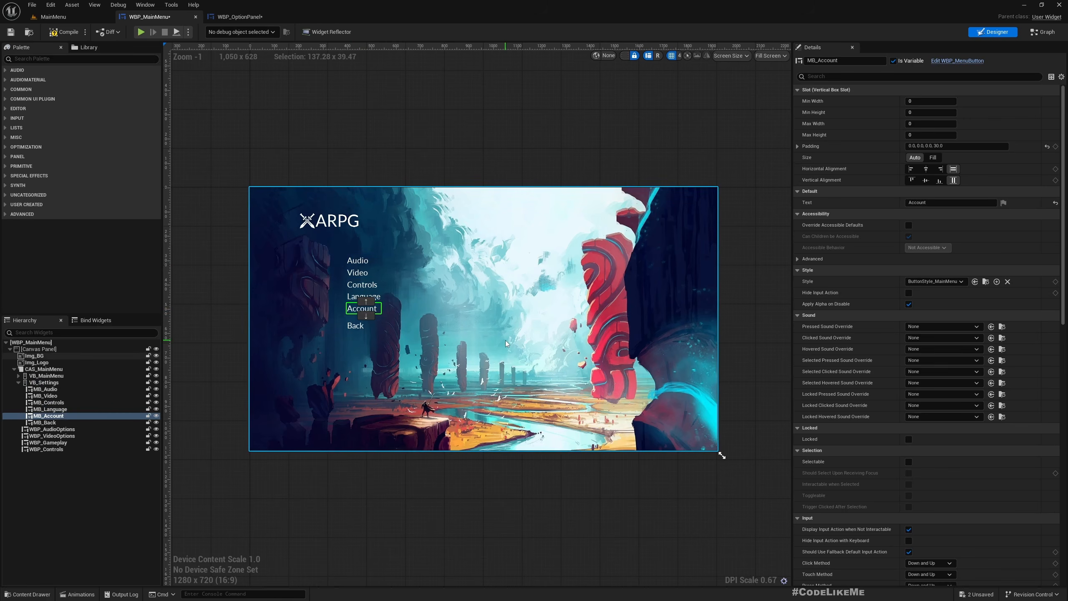
{"action": "left_click", "coordinate": [354, 298]}
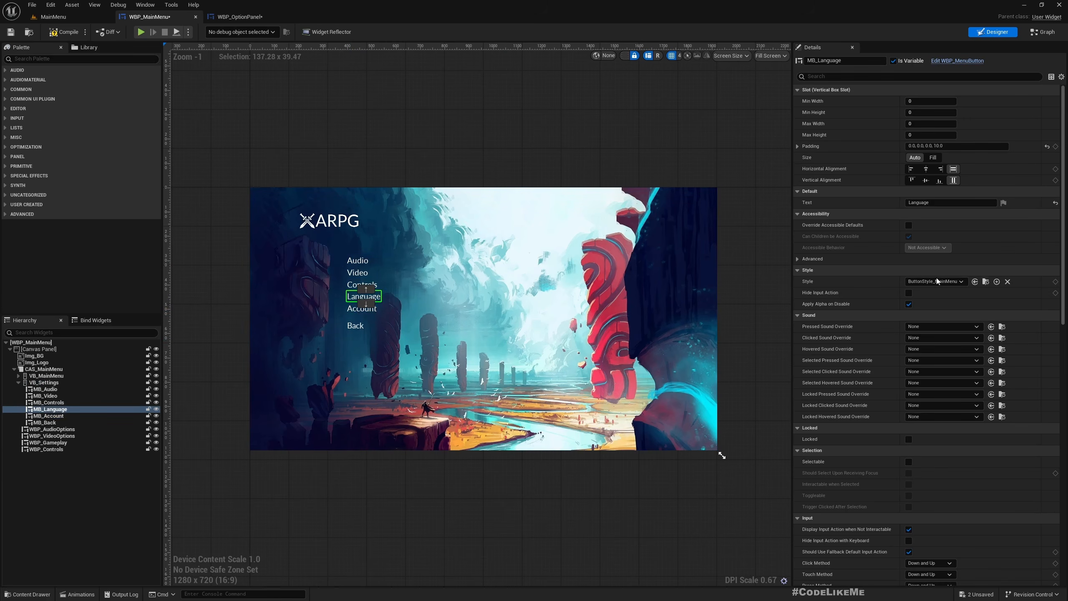
{"action": "left_click", "coordinate": [850, 60]}
{"action": "left_click_drag", "start_coordinate": [850, 61], "coordinate": [824, 62]}
{"action": "key", "text": "BackSpace"}
{"action": "type", "text": "Gameplay"}
{"action": "key", "text": "Return"}
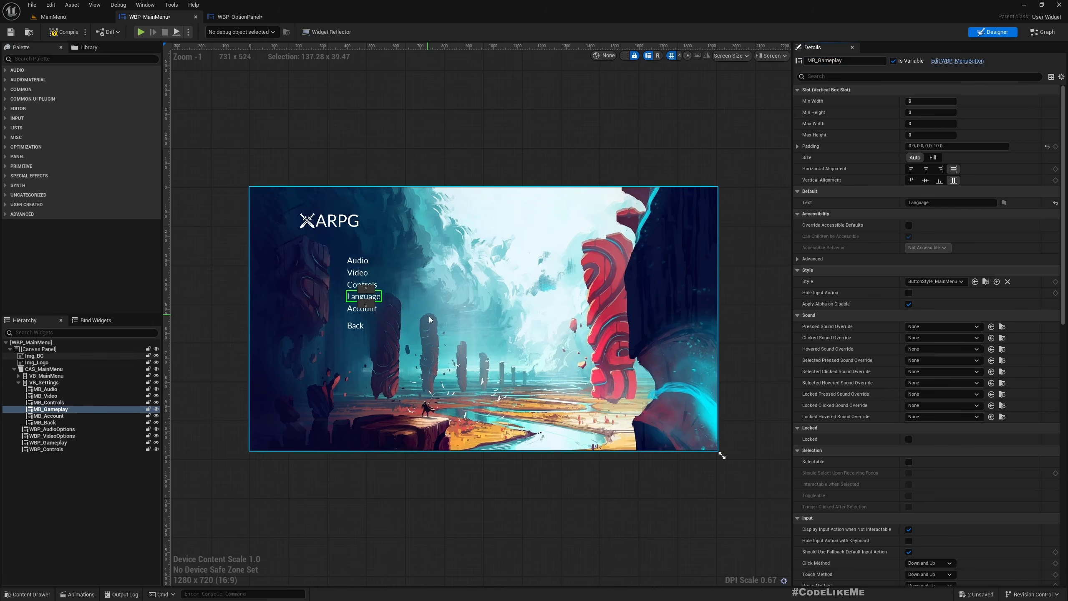
- Delete the Account button, MB_Account, from the VB_Settings menu
{"action": "left_click", "coordinate": [358, 312]}
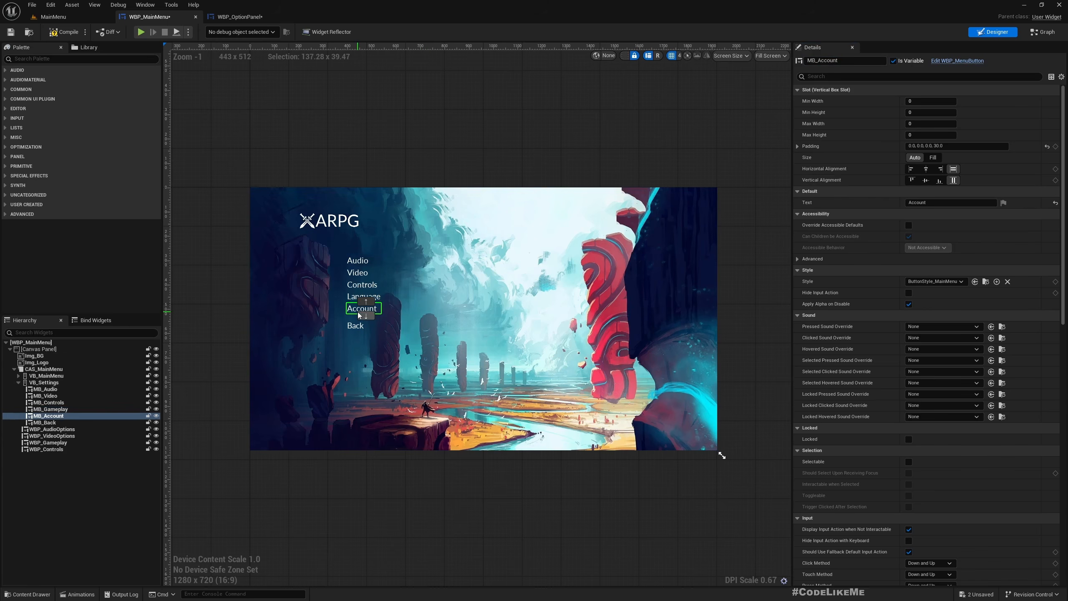
{"action": "key", "text": "Delete"}
{"action": "left_click", "coordinate": [44, 416]}
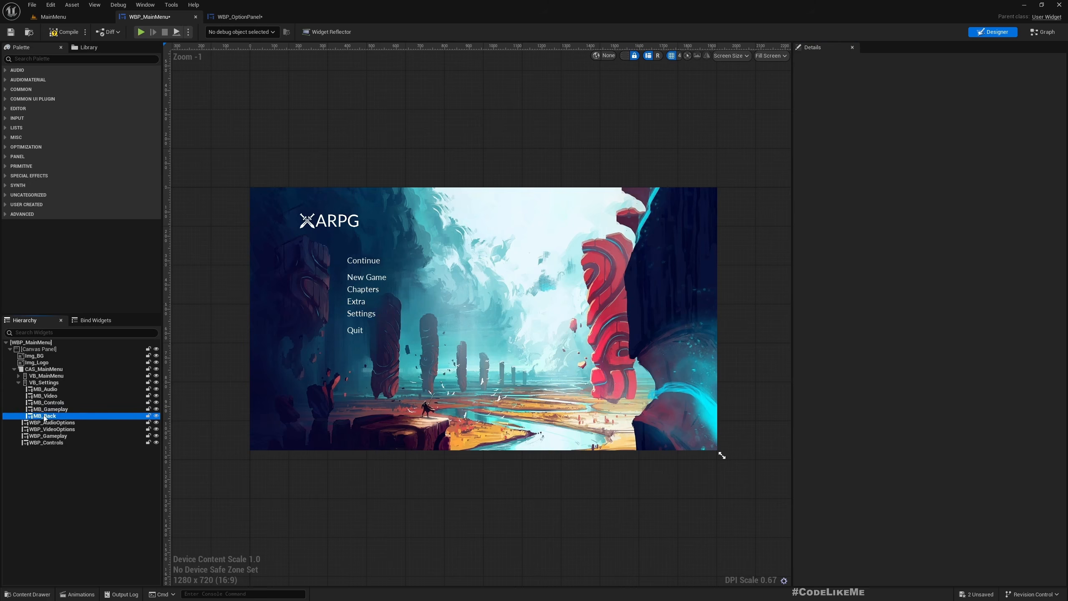
- Set the displayed text of the MB_Gameplay button to Gameplay
{"action": "left_click", "coordinate": [50, 409]}
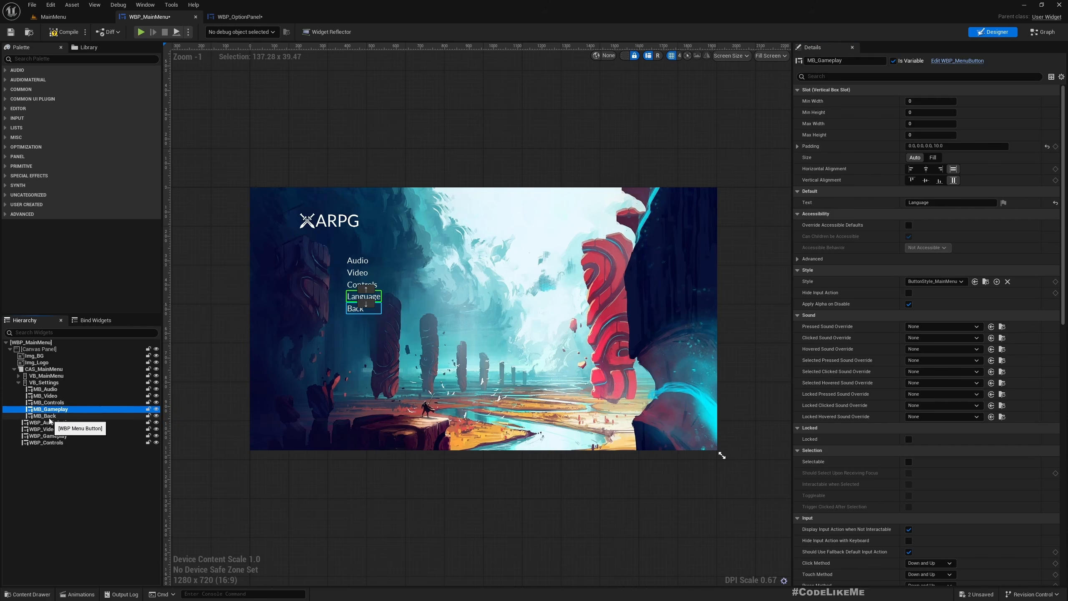
{"action": "left_click", "coordinate": [947, 202]}
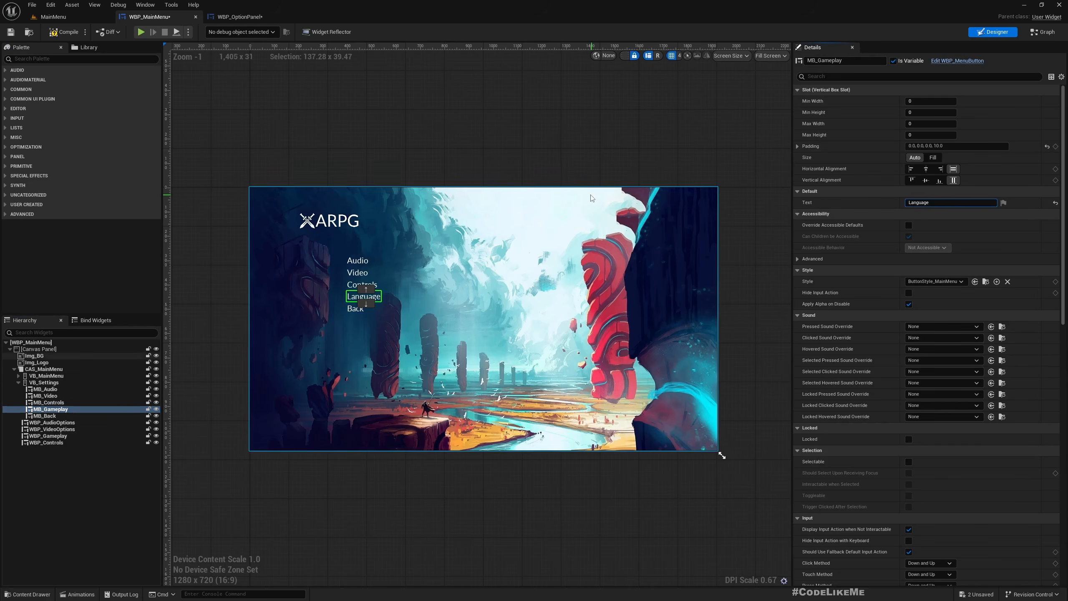
{"action": "type", "text": "Gameplay"}
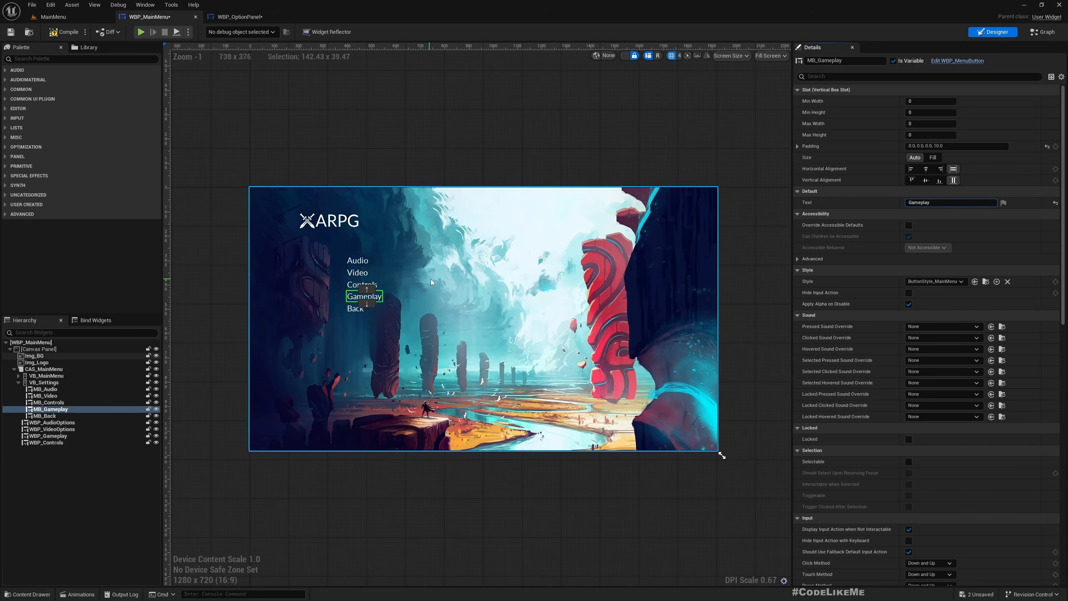
{"action": "scroll", "coordinate": [428, 280], "scroll_direction": "up", "scroll_amount": 4}
{"action": "scroll", "coordinate": [410, 219], "scroll_direction": "down", "scroll_amount": 3}
{"action": "left_click", "coordinate": [352, 122]}
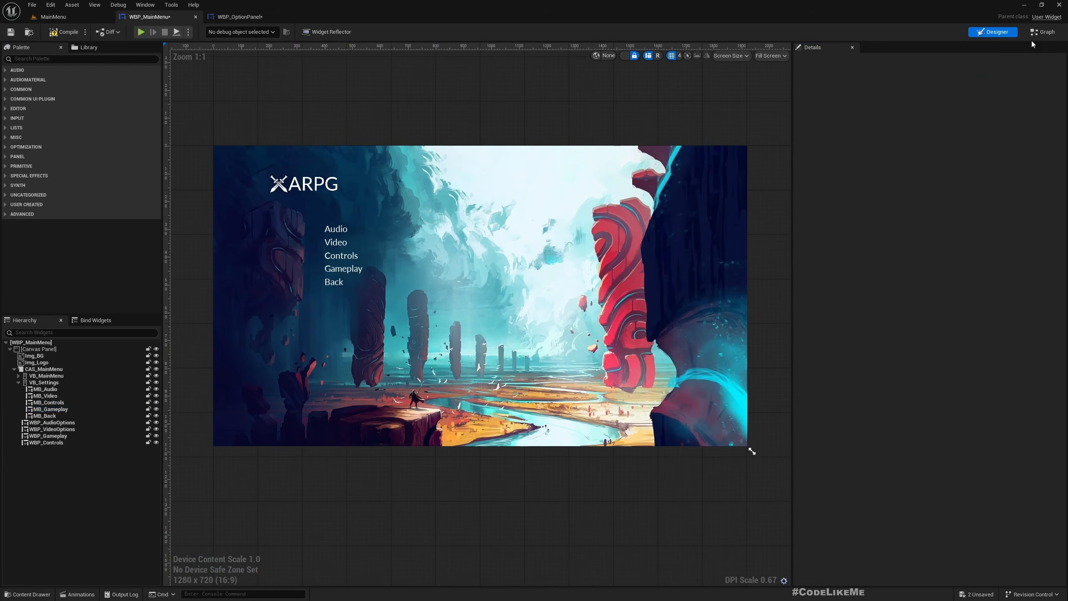
- In WBP_MainMenu's event graph, line up the two Change Panel nodes of the audio click and back events
{"action": "left_click", "coordinate": [1045, 32]}
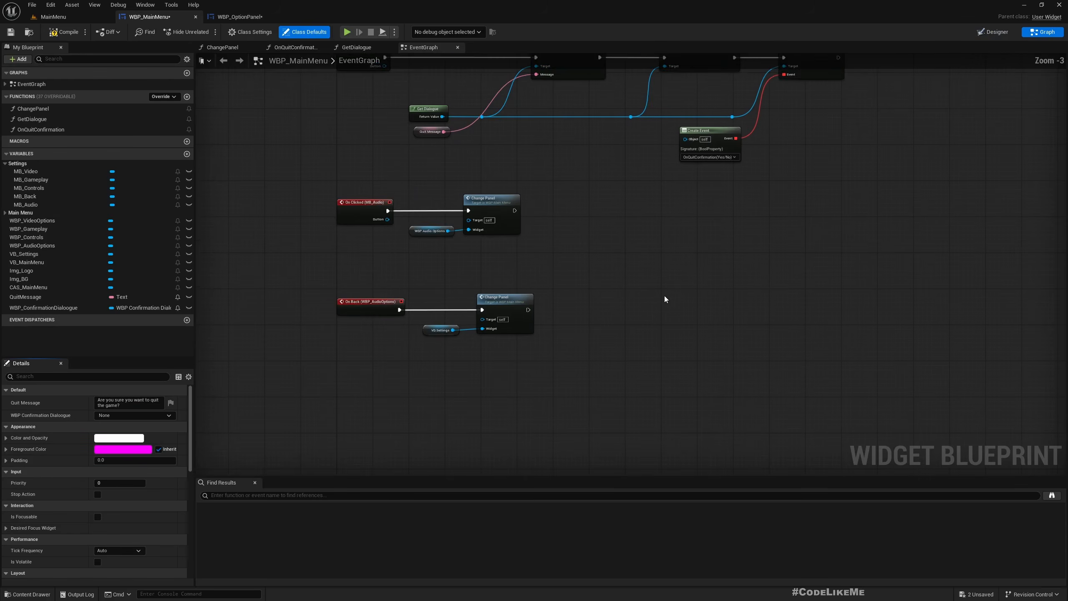
{"action": "left_click_drag", "start_coordinate": [466, 186], "coordinate": [559, 395]}
{"action": "scroll", "coordinate": [364, 357], "scroll_direction": "up", "scroll_amount": 3}
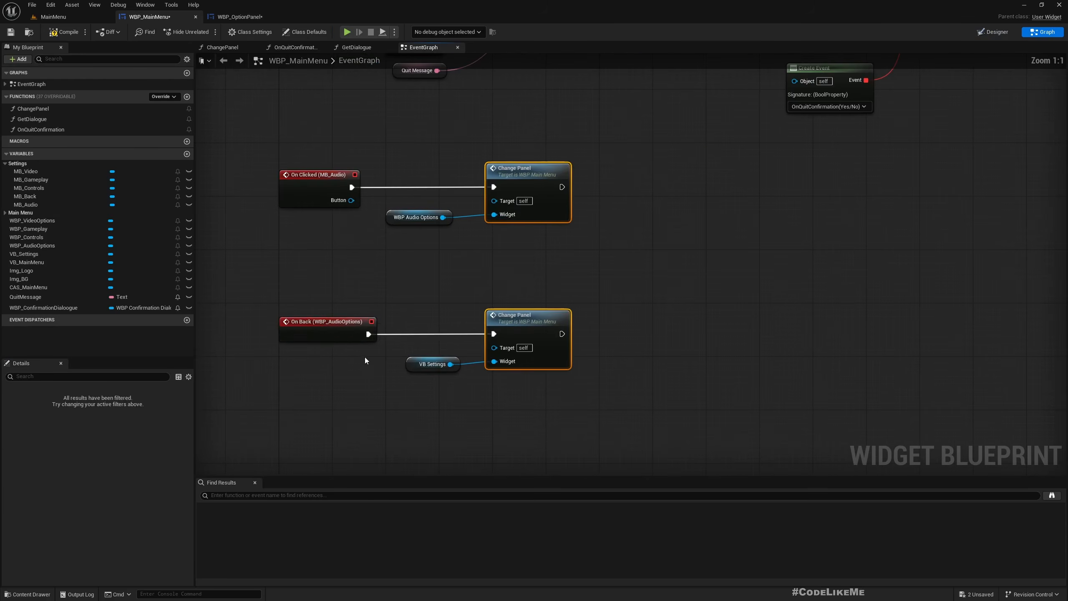
{"action": "left_click", "coordinate": [346, 330]}
{"action": "right_click_drag", "start_coordinate": [334, 426], "coordinate": [318, 410]}
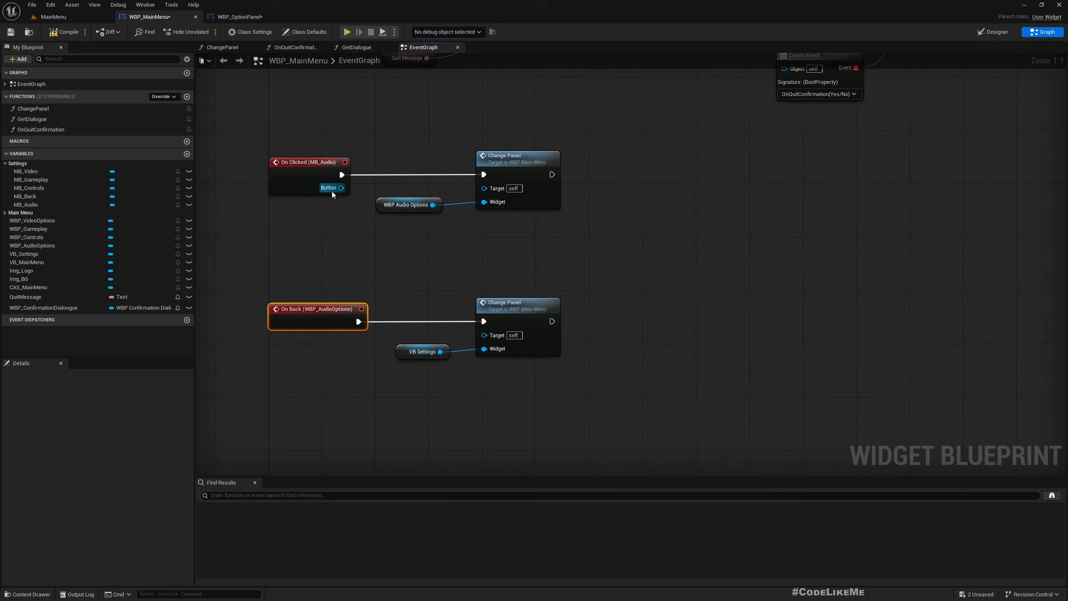
{"action": "right_click_drag", "start_coordinate": [356, 244], "coordinate": [356, 270]}
{"action": "right_click_drag", "start_coordinate": [346, 422], "coordinate": [354, 405]}
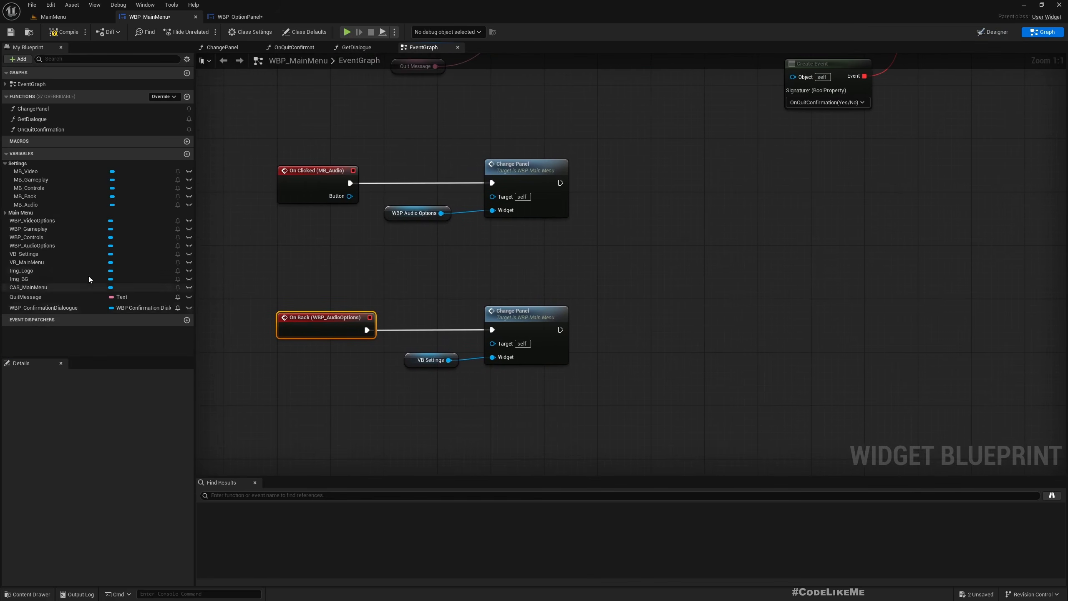
{"action": "left_click_drag", "start_coordinate": [42, 230], "coordinate": [273, 387]}
{"action": "left_click", "coordinate": [286, 396]}
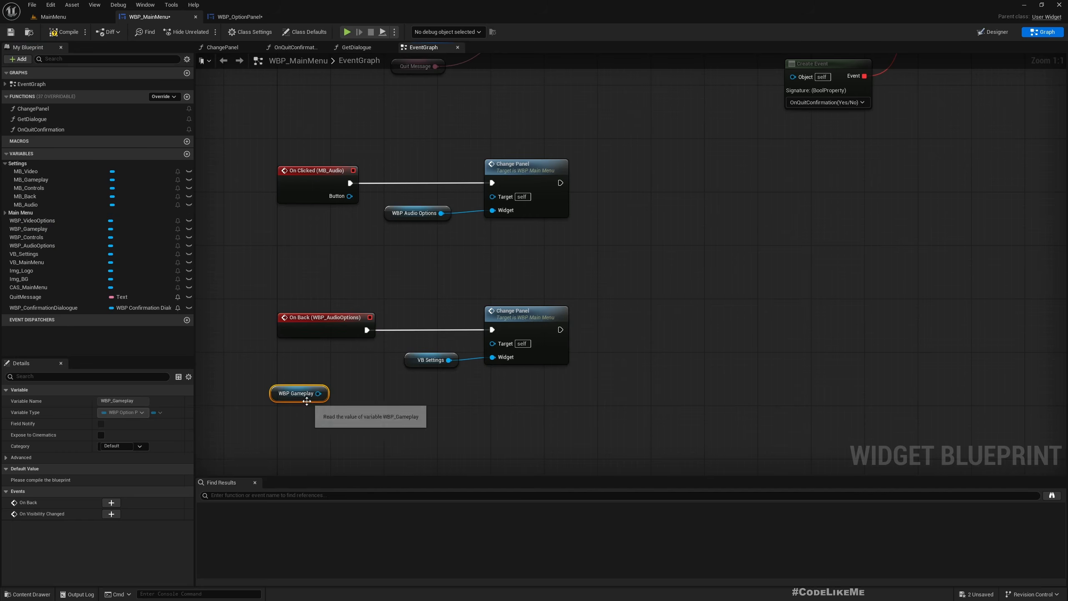
{"action": "key", "text": "Delete"}
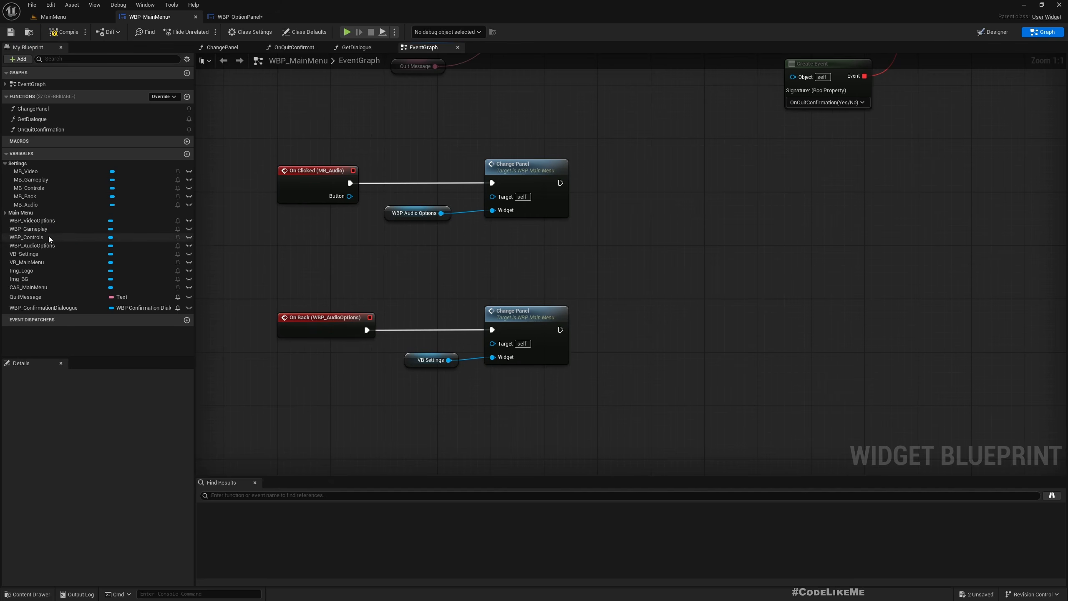
- Add an On Back event for the WBP_Gameplay panel to the event graph
{"action": "left_click", "coordinate": [43, 221]}
{"action": "left_click", "coordinate": [30, 229]}
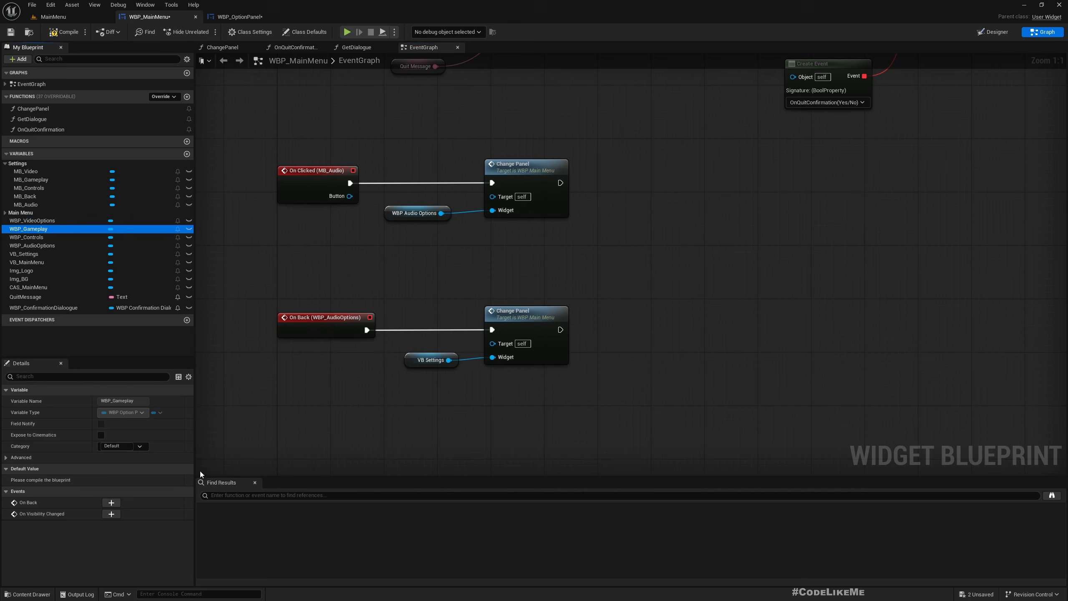
{"action": "left_click", "coordinate": [111, 503]}
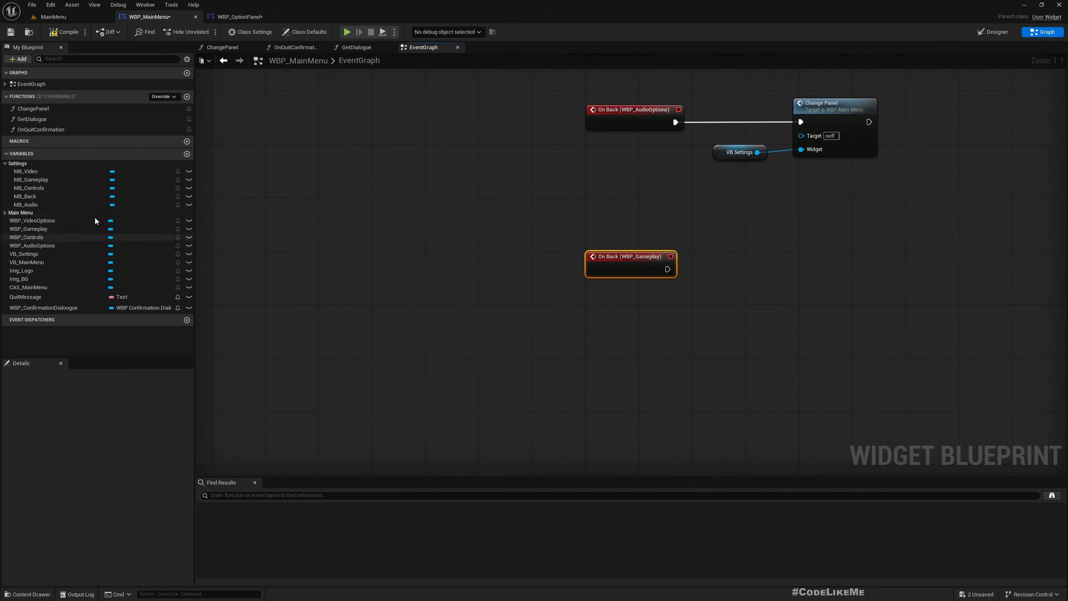
- Add On Clicked events for the MB_Controls and MB_Video buttons to the event graph
{"action": "left_click", "coordinate": [45, 188]}
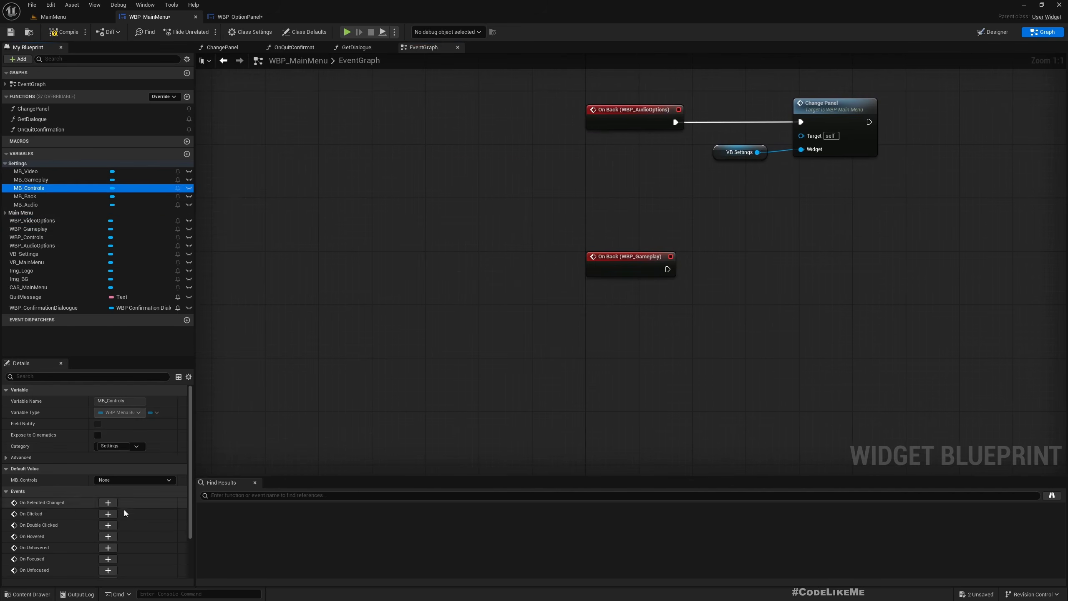
{"action": "left_click", "coordinate": [112, 518]}
{"action": "left_click", "coordinate": [43, 173]}
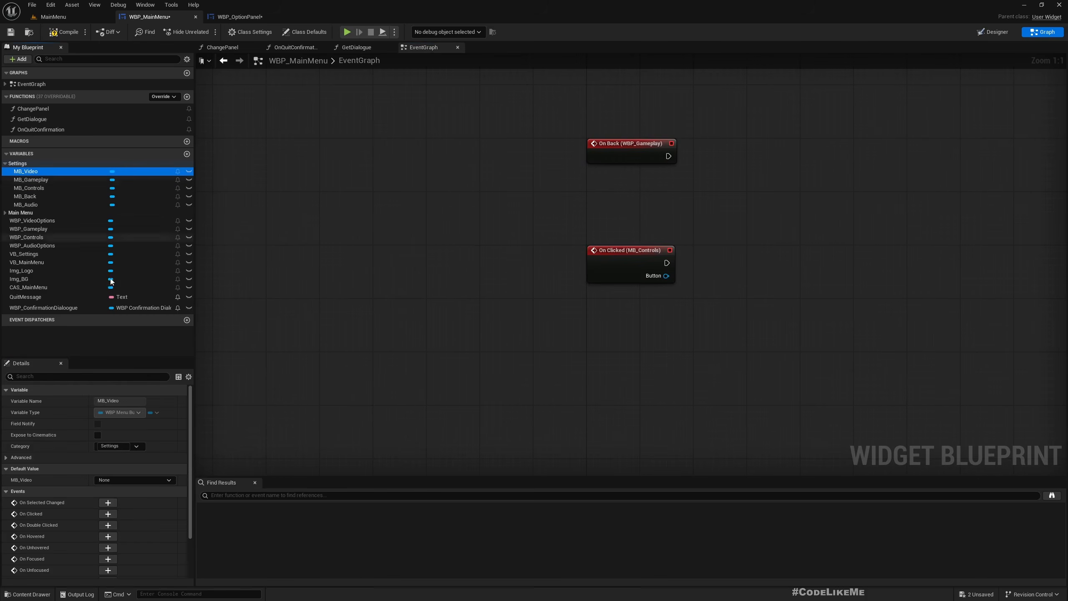
{"action": "left_click", "coordinate": [108, 514]}
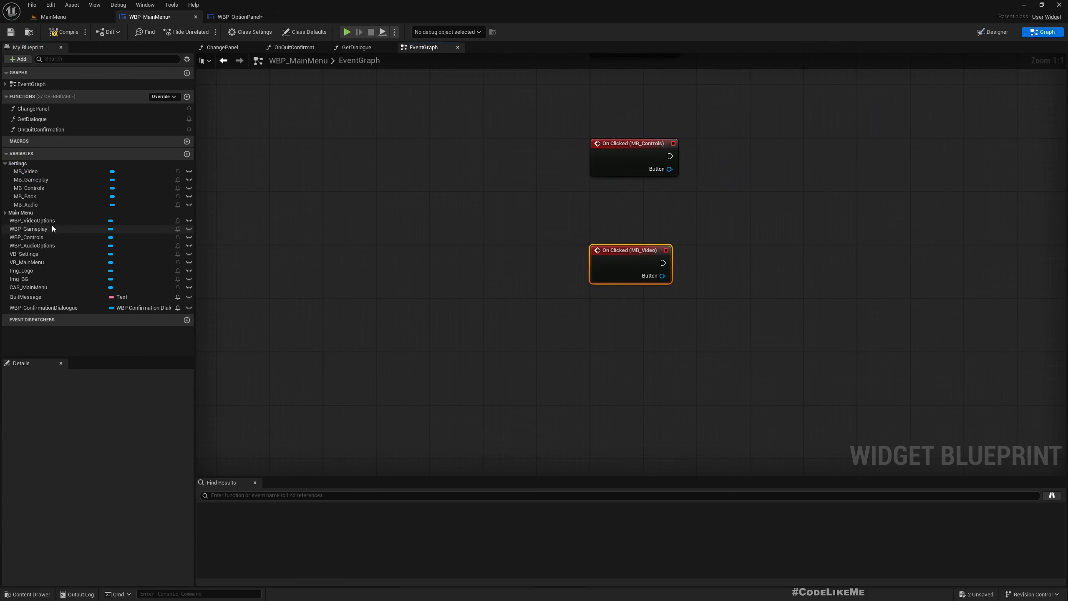
- Connect the On Back (WBP_Gameplay), On Clicked (MB_Controls) and On Clicked (MB_Video) events to the Change Panel node that uses VB Settings
{"action": "left_click", "coordinate": [40, 205]}
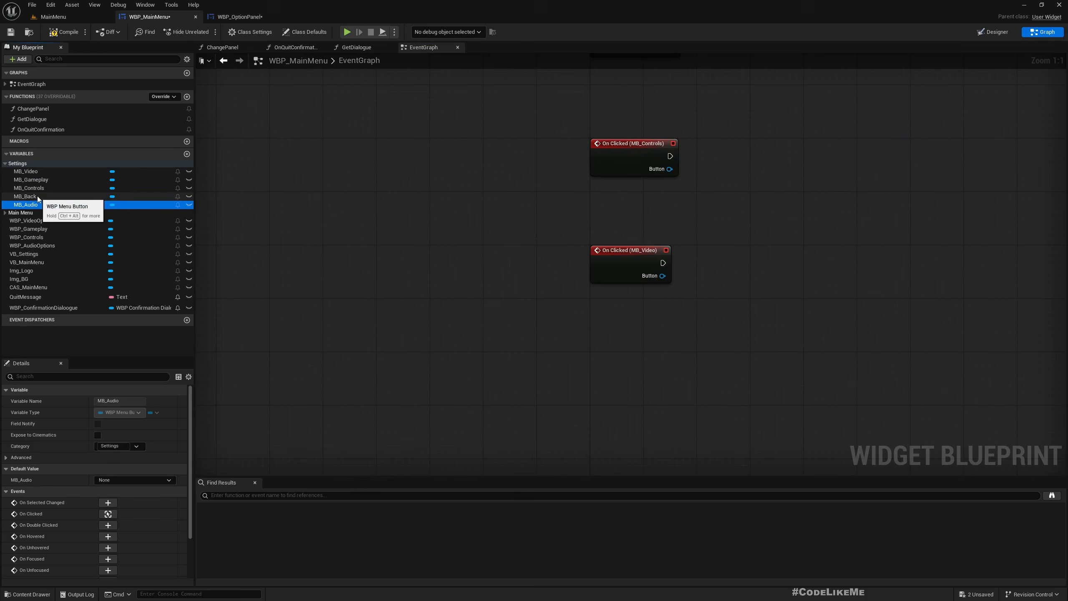
{"action": "left_click", "coordinate": [43, 252]}
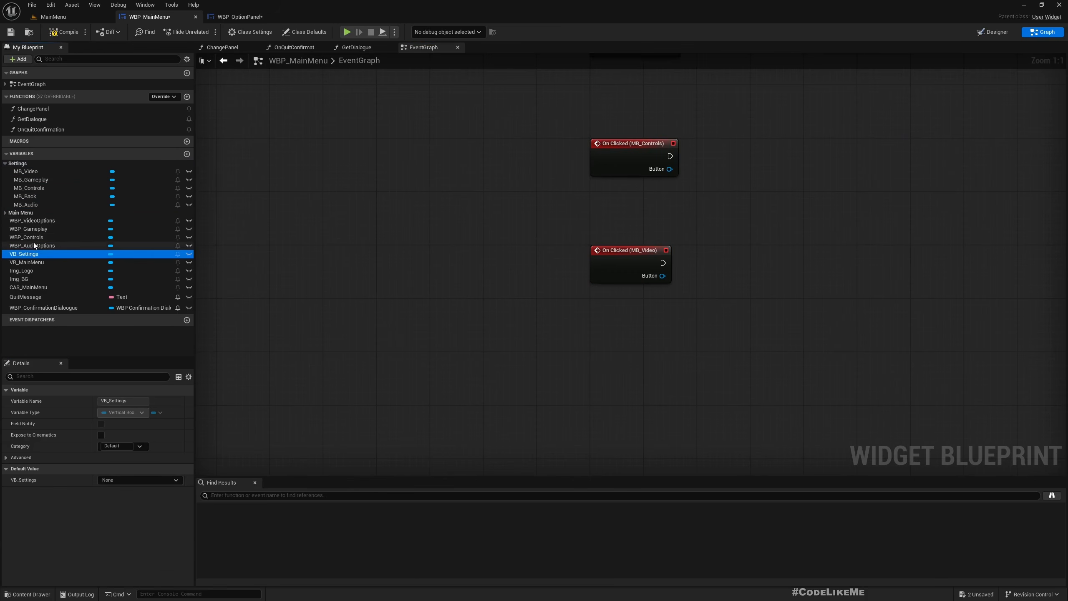
{"action": "left_click", "coordinate": [34, 245]}
{"action": "right_click_drag", "start_coordinate": [485, 231], "coordinate": [360, 380]}
{"action": "scroll", "coordinate": [579, 231], "scroll_direction": "down", "scroll_amount": 3}
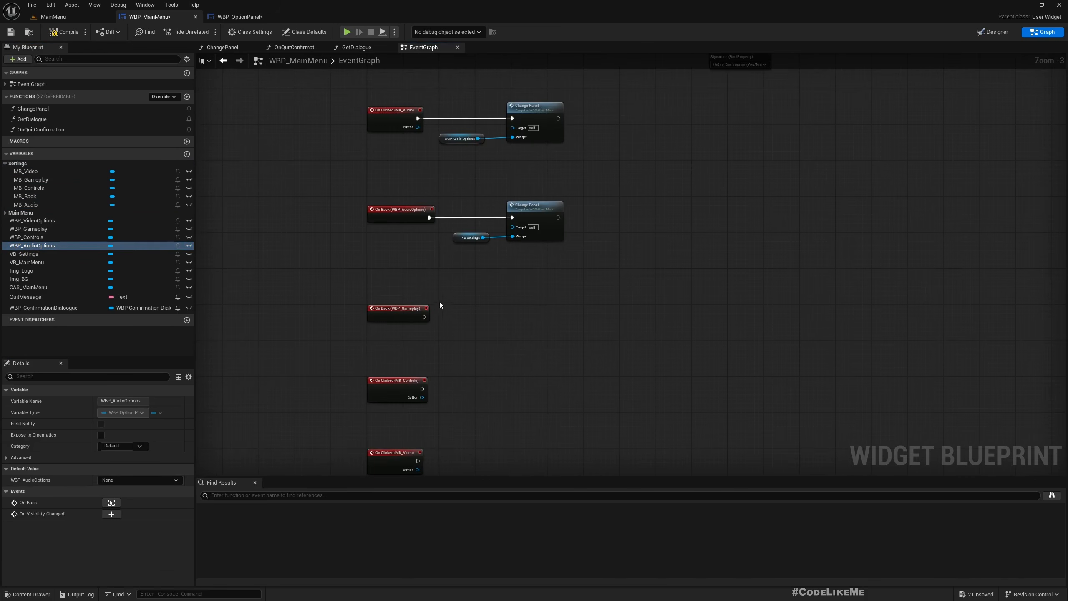
{"action": "left_click_drag", "start_coordinate": [424, 316], "coordinate": [513, 217]}
{"action": "left_click_drag", "start_coordinate": [422, 388], "coordinate": [493, 263]}
{"action": "left_click_drag", "start_coordinate": [514, 216], "coordinate": [513, 217]}
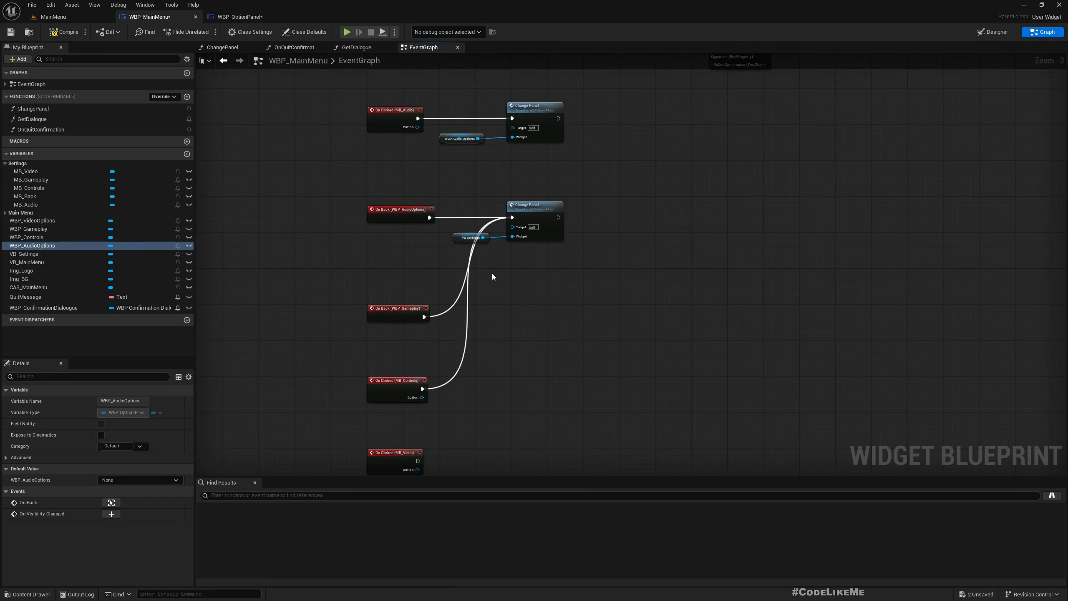
{"action": "right_click_drag", "start_coordinate": [476, 391], "coordinate": [480, 330]}
{"action": "left_click_drag", "start_coordinate": [422, 399], "coordinate": [521, 161]}
- Stack the WBP_Gameplay, MB_Controls and MB_Video event nodes closely below the On Back (WBP_AudioOptions) event
{"action": "left_click_drag", "start_coordinate": [396, 244], "coordinate": [399, 210]}
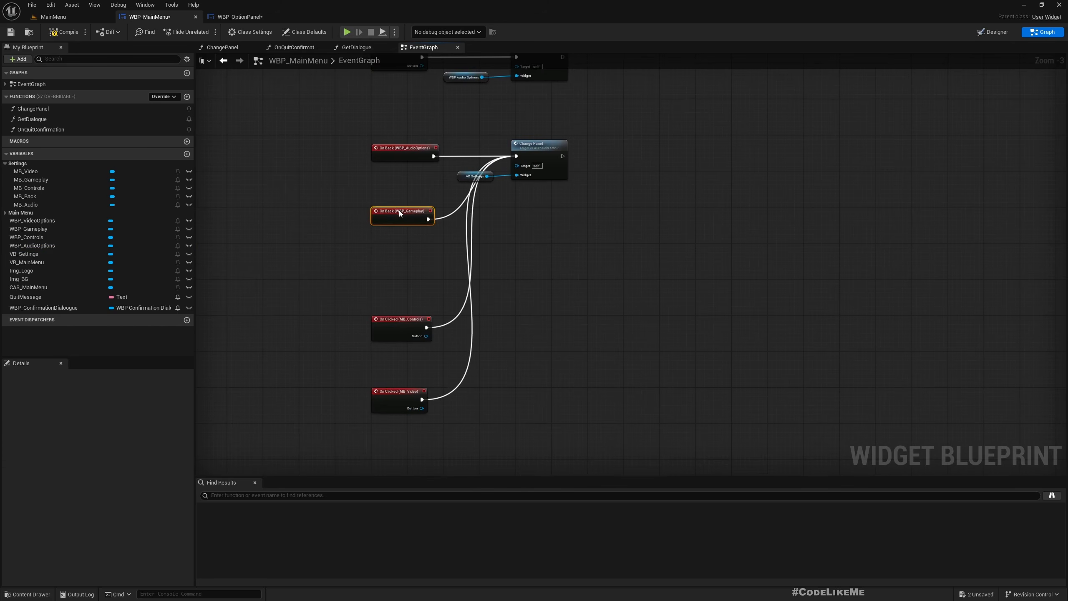
{"action": "left_click_drag", "start_coordinate": [396, 326], "coordinate": [400, 258]}
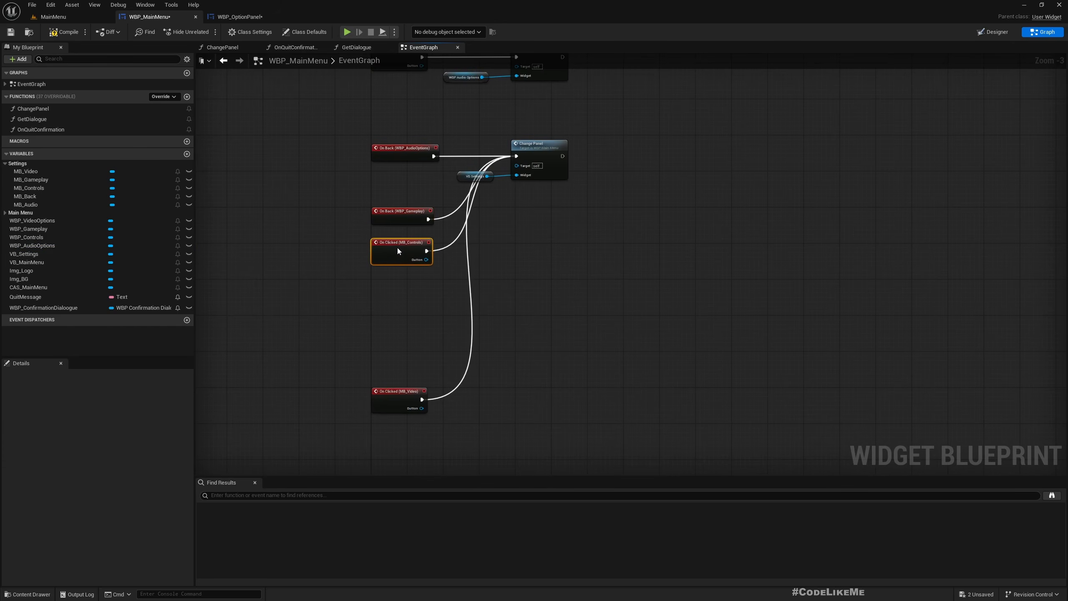
{"action": "left_click_drag", "start_coordinate": [407, 407], "coordinate": [415, 294]}
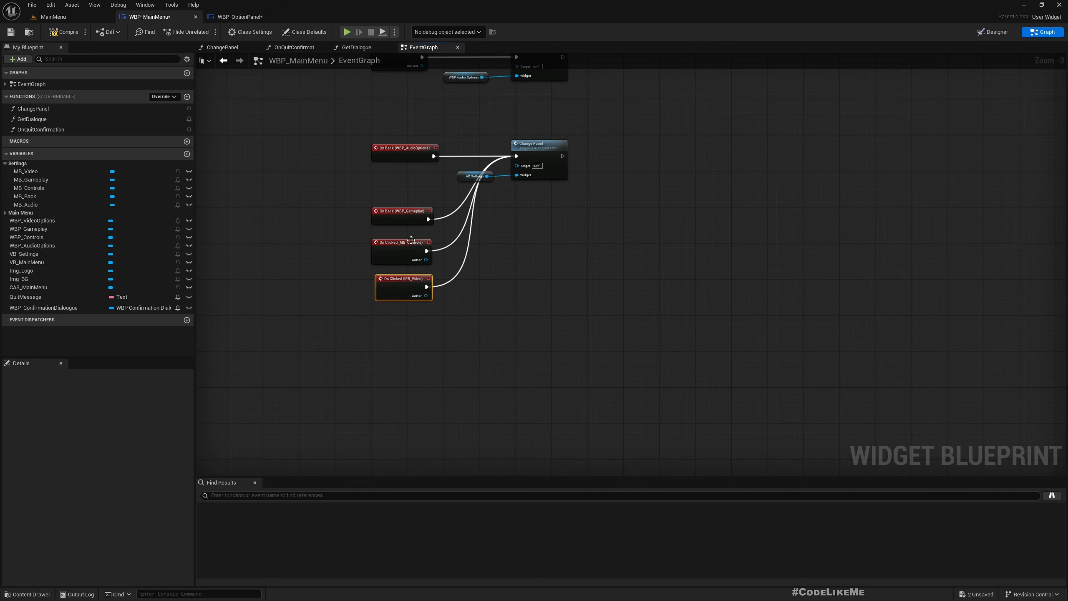
- Delete the On Clicked (MB_Controls) and On Clicked (MB_Video) event nodes from the graph
{"action": "scroll", "coordinate": [420, 210], "scroll_direction": "up", "scroll_amount": 3}
{"action": "left_click_drag", "start_coordinate": [317, 230], "coordinate": [434, 358]}
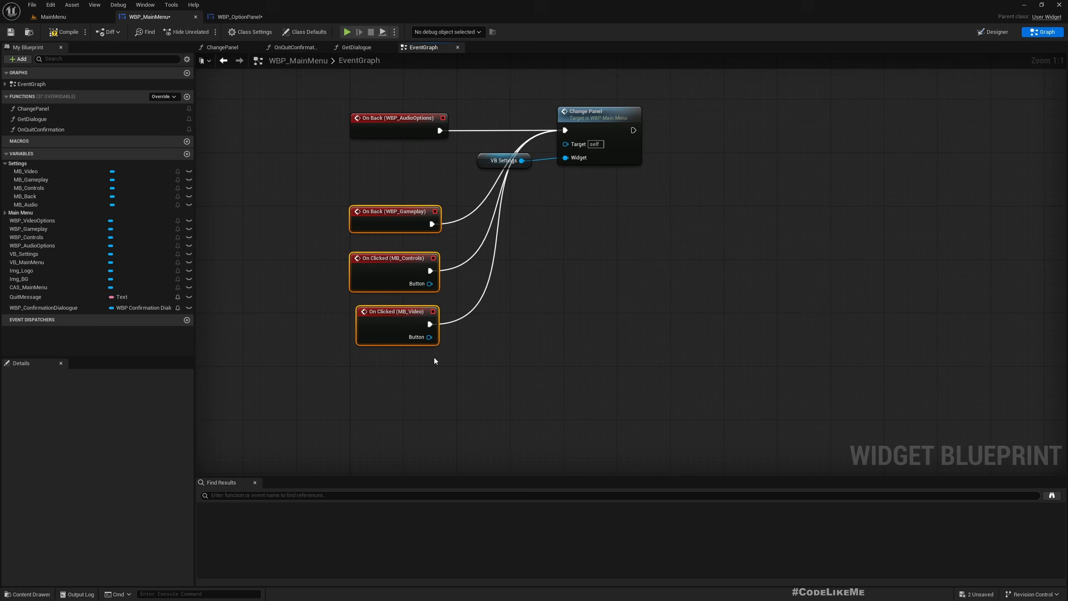
{"action": "left_click_drag", "start_coordinate": [298, 252], "coordinate": [428, 351]}
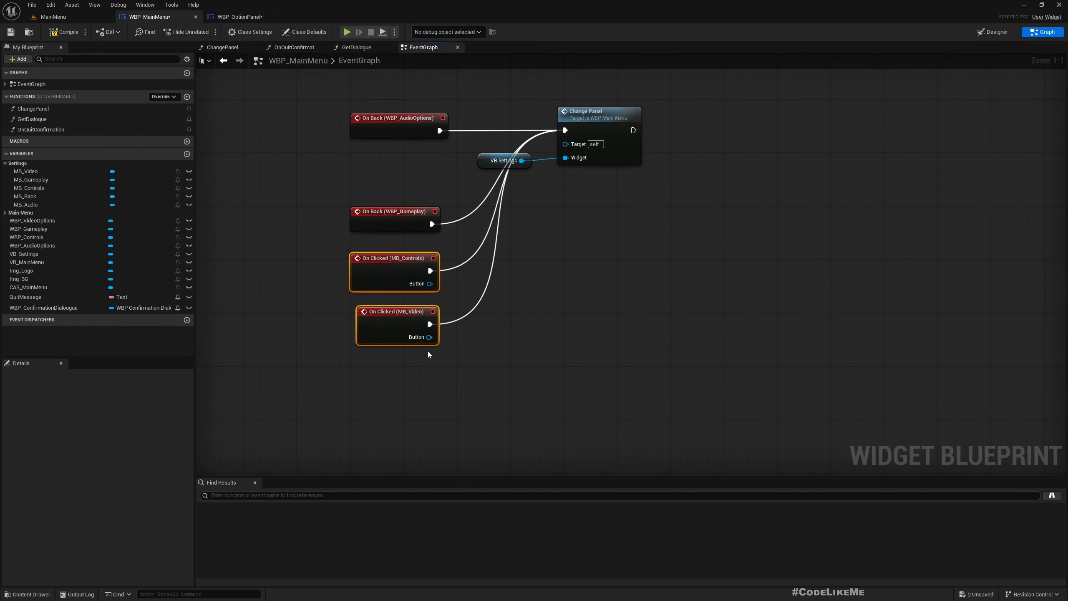
{"action": "key", "text": "Delete"}
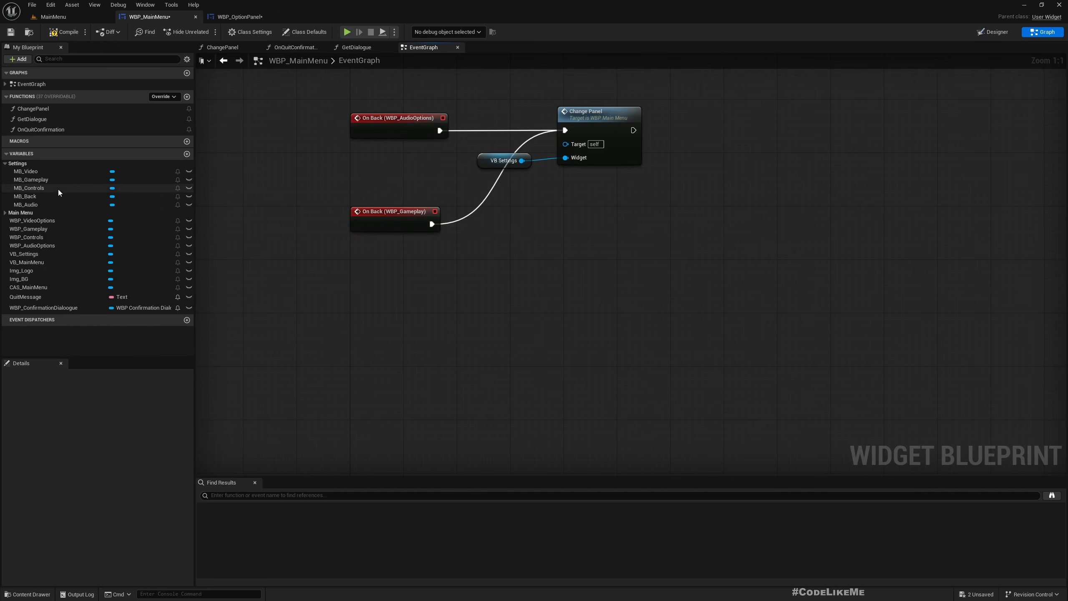
- Add On Back events for the WBP_VideoOptions and WBP_Controls panels to the event graph
{"action": "left_click", "coordinate": [33, 190]}
{"action": "left_click", "coordinate": [32, 172]}
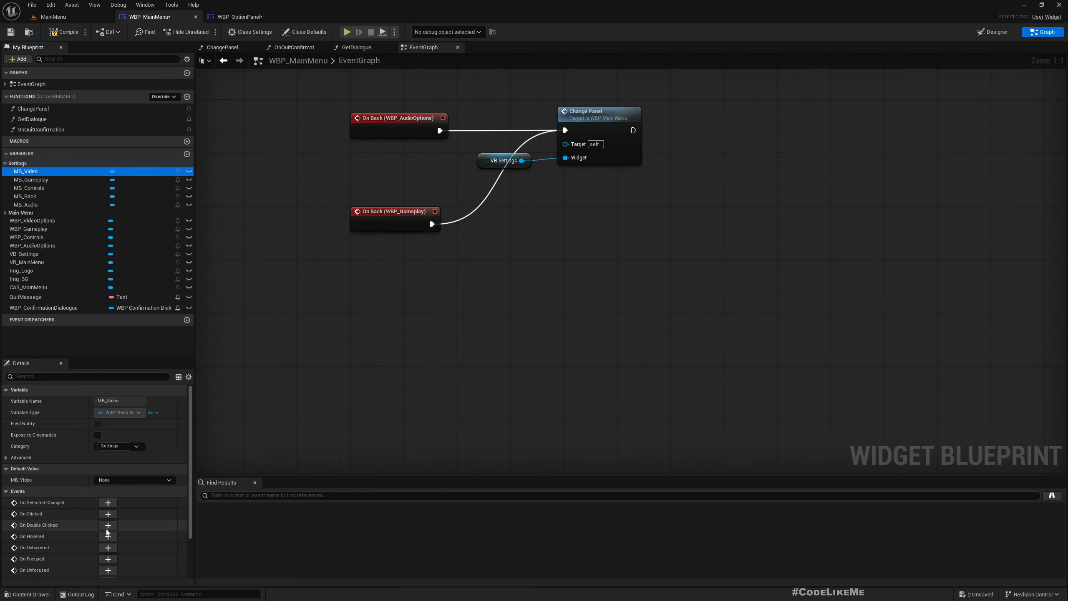
{"action": "scroll", "coordinate": [125, 527], "scroll_direction": "down", "scroll_amount": 3}
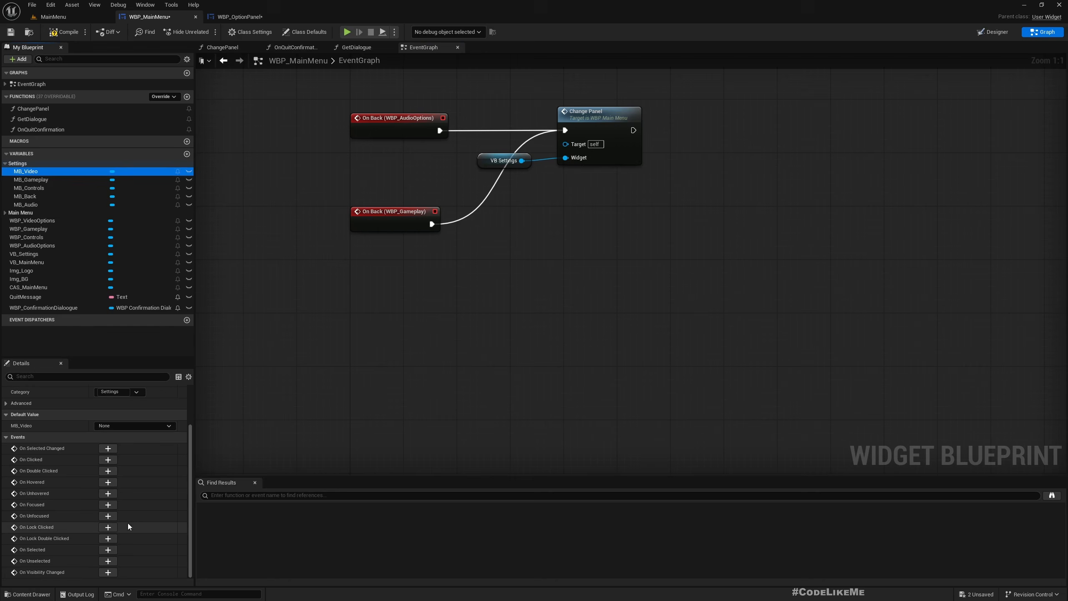
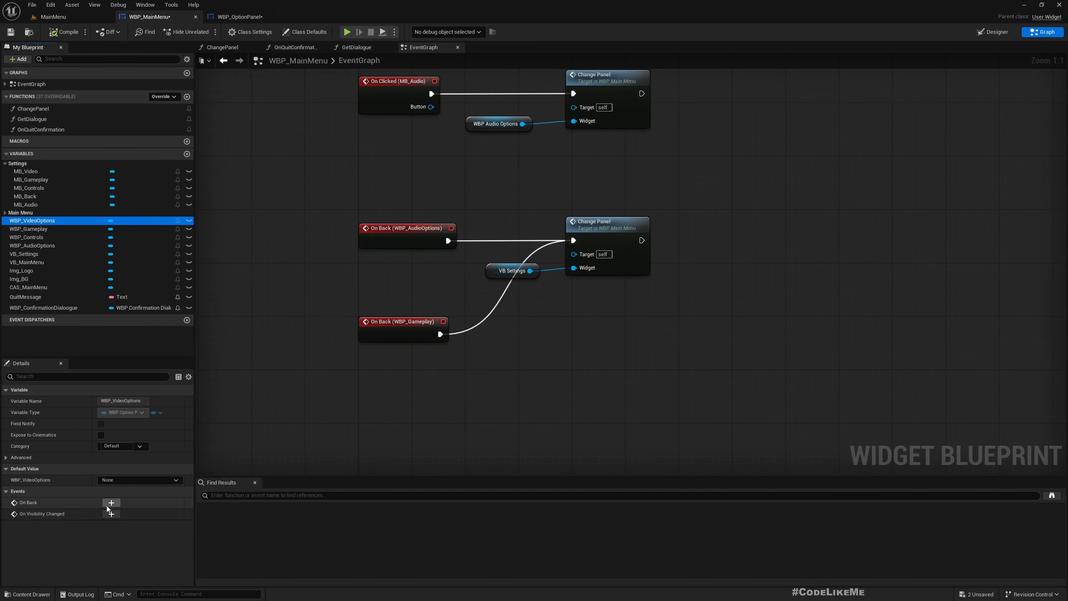
{"action": "left_click", "coordinate": [111, 503]}
{"action": "left_click", "coordinate": [43, 230]}
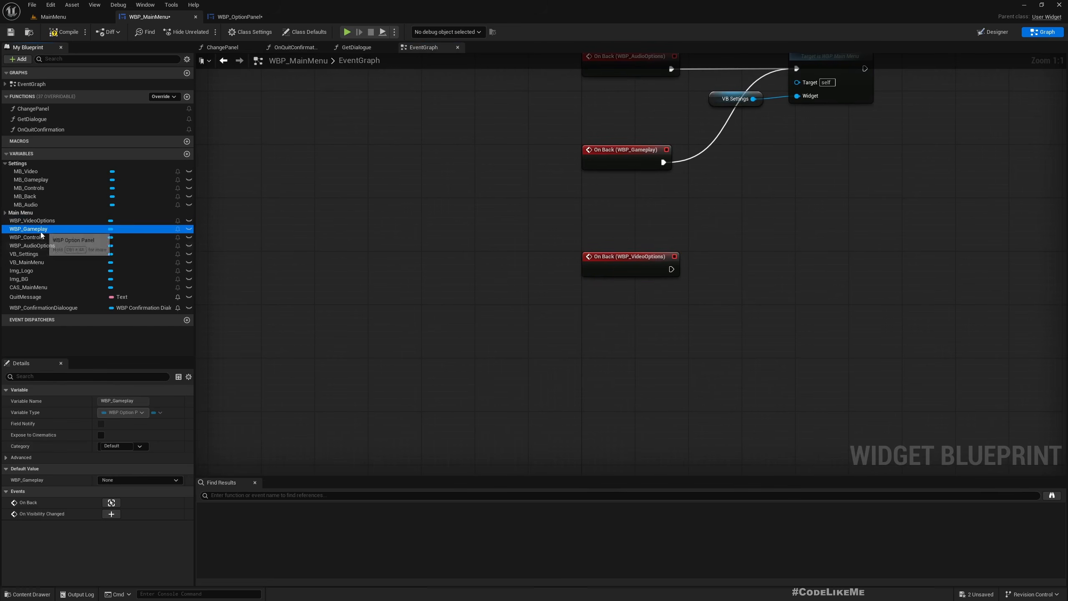
{"action": "left_click", "coordinate": [45, 238]}
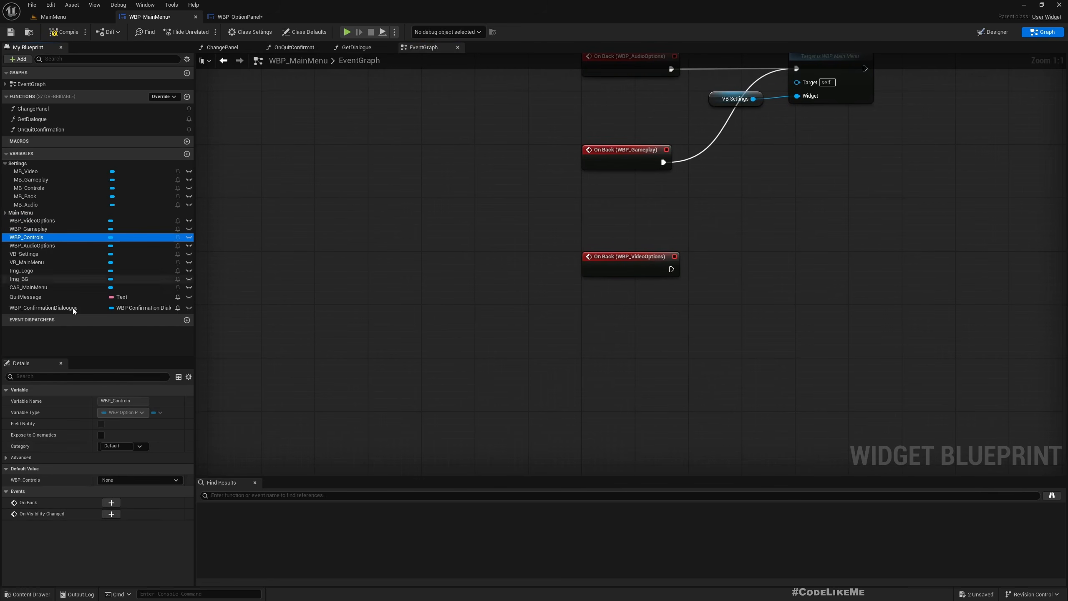
{"action": "left_click", "coordinate": [111, 502]}
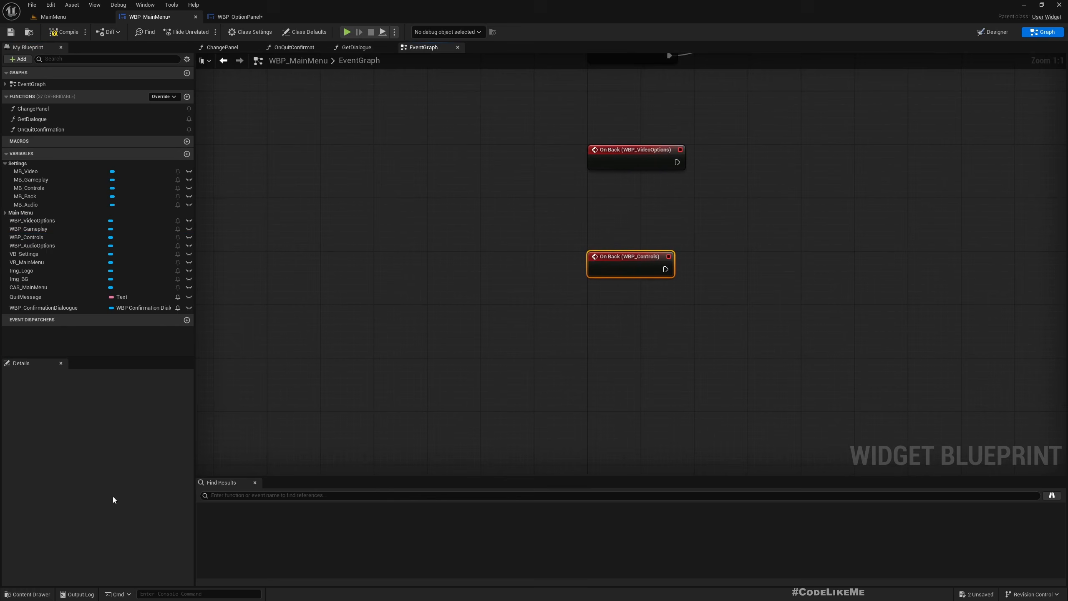
{"action": "left_click", "coordinate": [32, 246]}
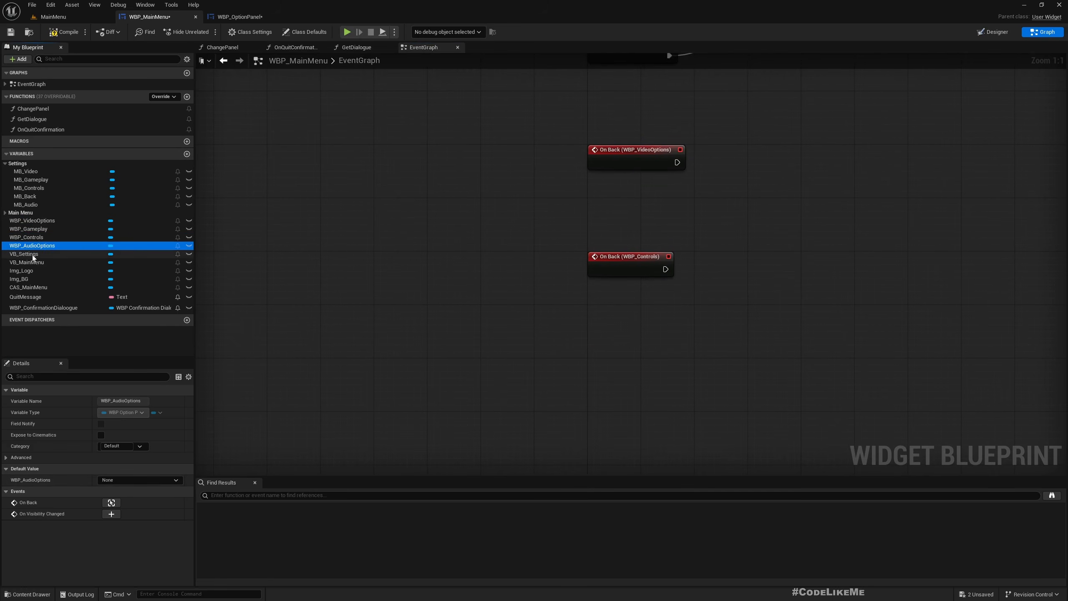
- Connect the On Back events of WBP_VideoOptions and WBP_Controls to the Change Panel node that uses VB Settings
{"action": "right_click_drag", "start_coordinate": [498, 300], "coordinate": [266, 475]}
{"action": "left_click_drag", "start_coordinate": [444, 347], "coordinate": [571, 146]}
{"action": "left_click_drag", "start_coordinate": [432, 452], "coordinate": [571, 147]}
- Stack the gameplay, video and controls On Back event nodes closely below On Back (WBP_AudioOptions)
{"action": "left_click_drag", "start_coordinate": [388, 240], "coordinate": [379, 203]}
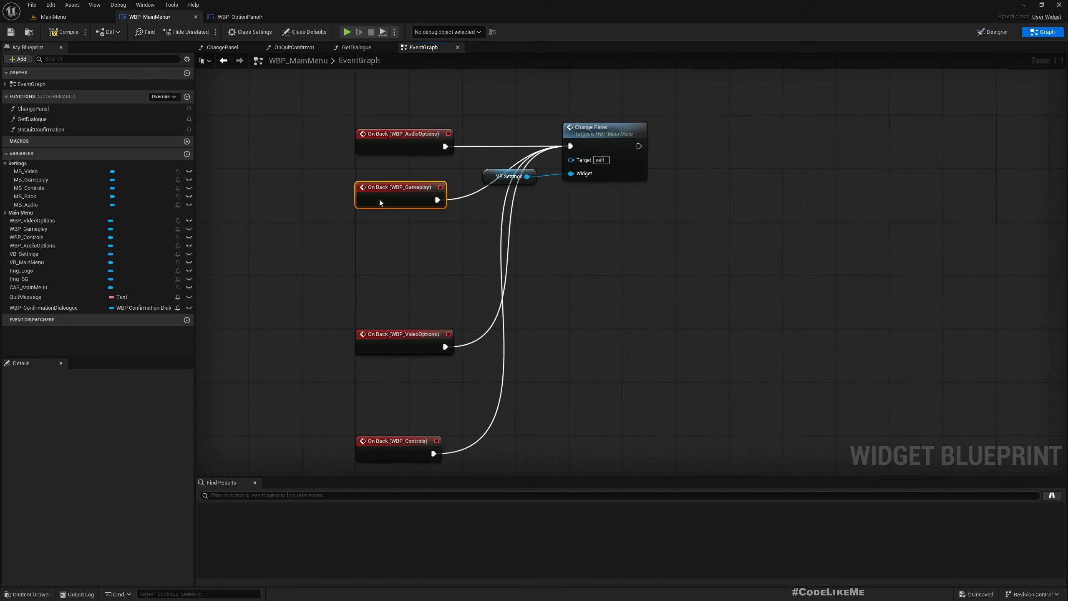
{"action": "left_click_drag", "start_coordinate": [407, 332], "coordinate": [410, 246]}
{"action": "left_click_drag", "start_coordinate": [400, 440], "coordinate": [399, 288]}
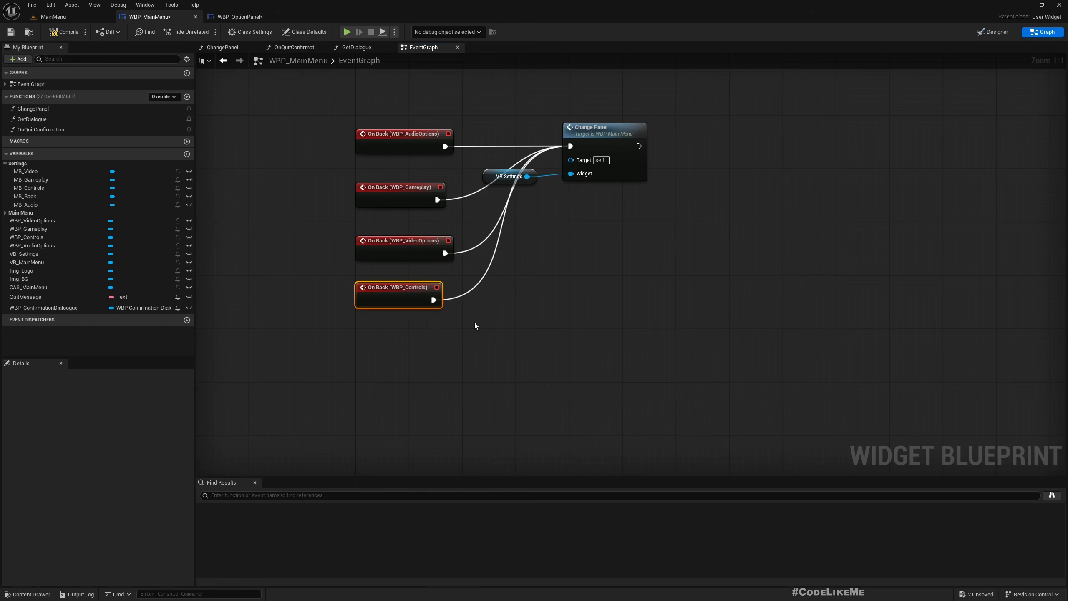
- Move the four On Back events with their Change Panel and VB Settings nodes further down, freeing space below the MB_Audio click event
{"action": "right_click_drag", "start_coordinate": [615, 247], "coordinate": [573, 345]}
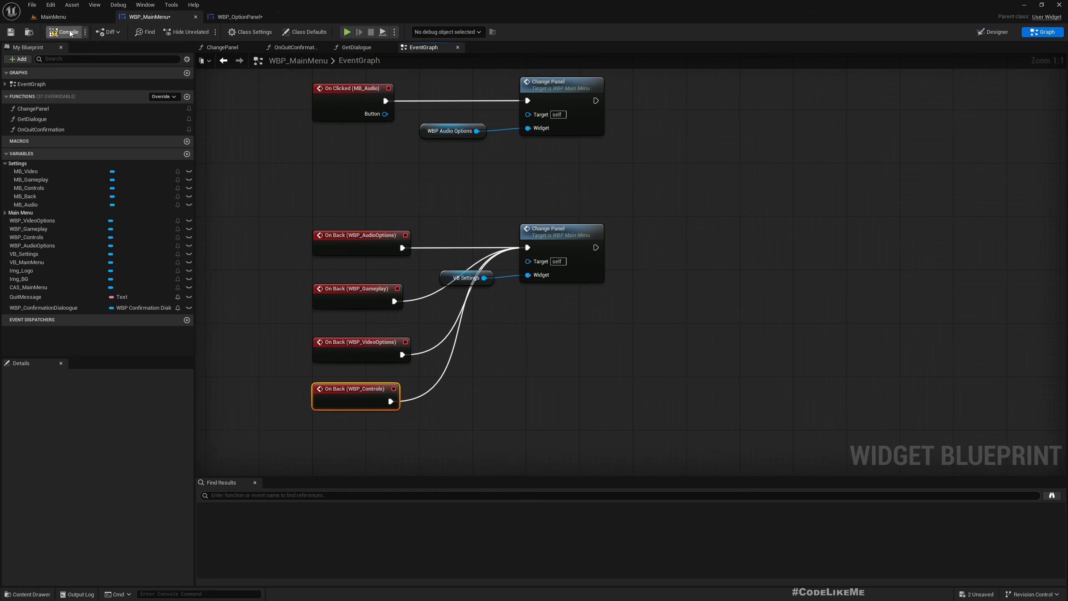
{"action": "scroll", "coordinate": [527, 314], "scroll_direction": "down", "scroll_amount": 4}
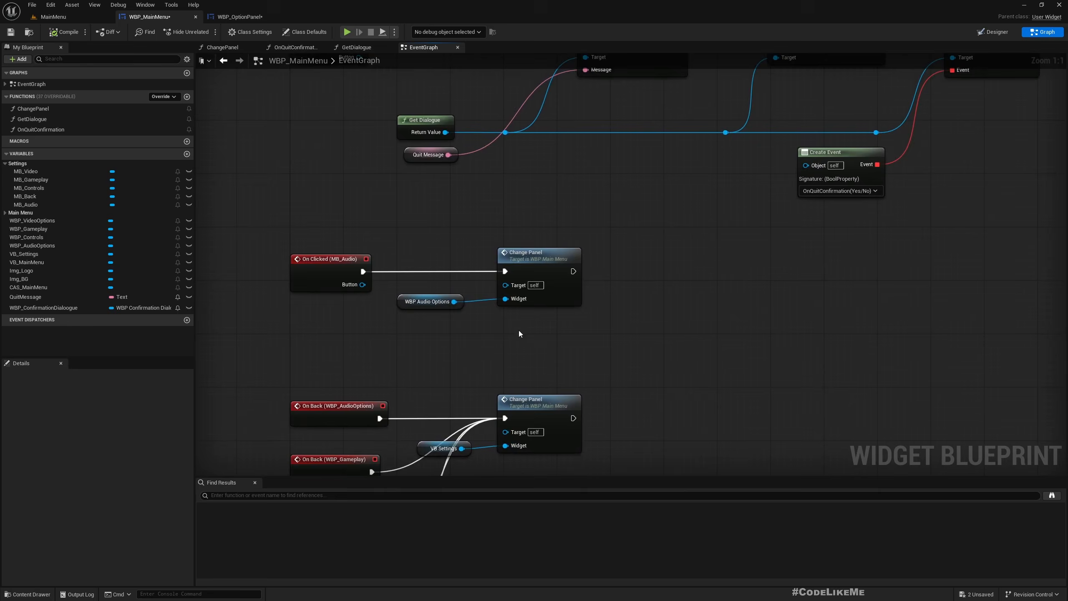
{"action": "right_click_drag", "start_coordinate": [504, 346], "coordinate": [460, 240]}
{"action": "left_click_drag", "start_coordinate": [300, 232], "coordinate": [519, 344]}
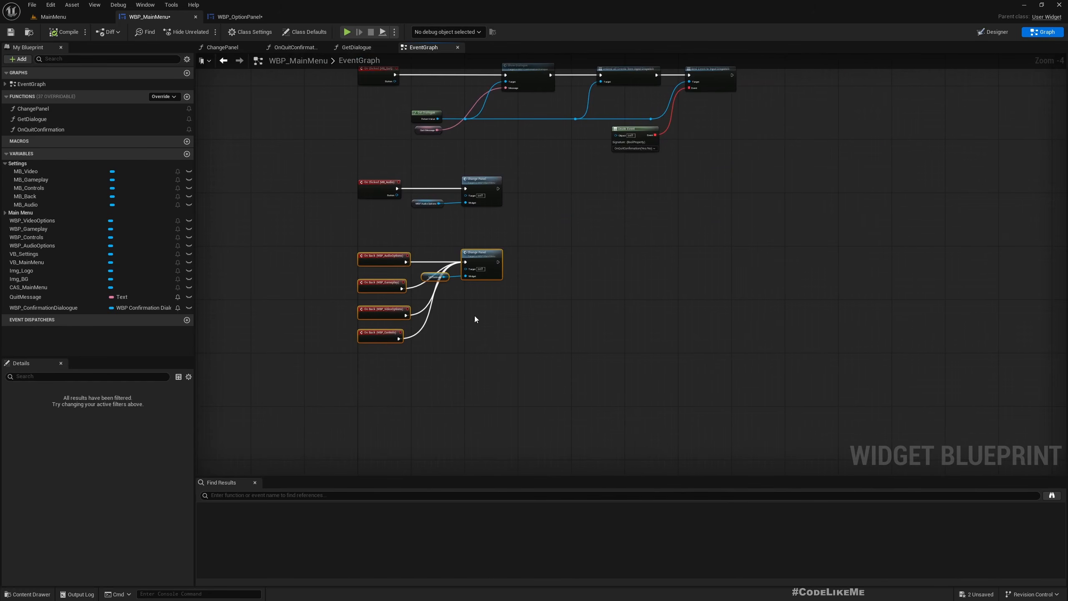
{"action": "left_click_drag", "start_coordinate": [382, 254], "coordinate": [383, 365]}
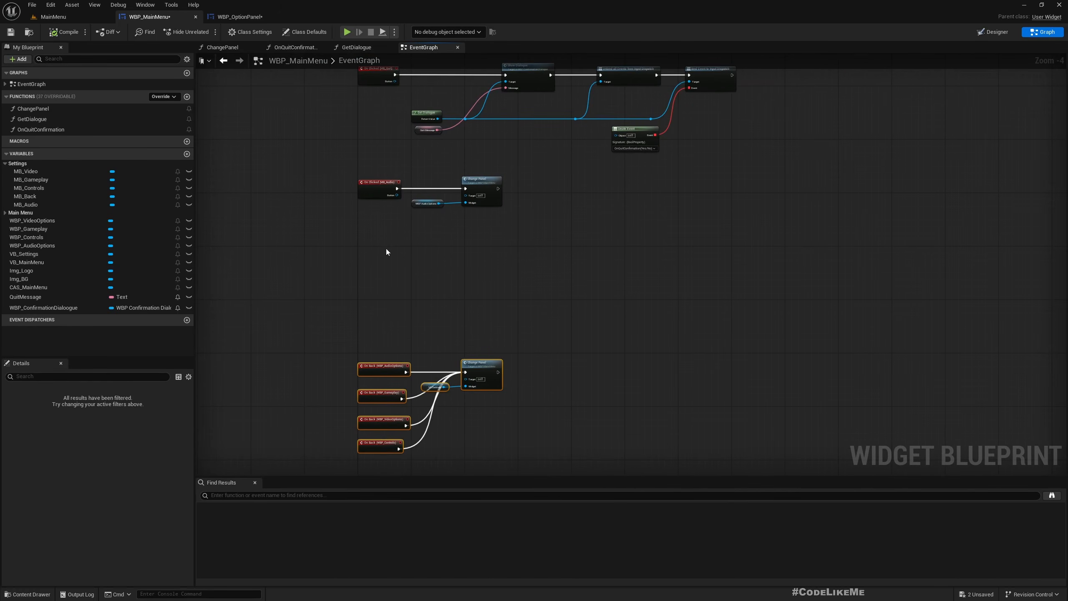
{"action": "right_click_drag", "start_coordinate": [391, 235], "coordinate": [377, 309]}
{"action": "scroll", "coordinate": [404, 290], "scroll_direction": "up", "scroll_amount": 4}
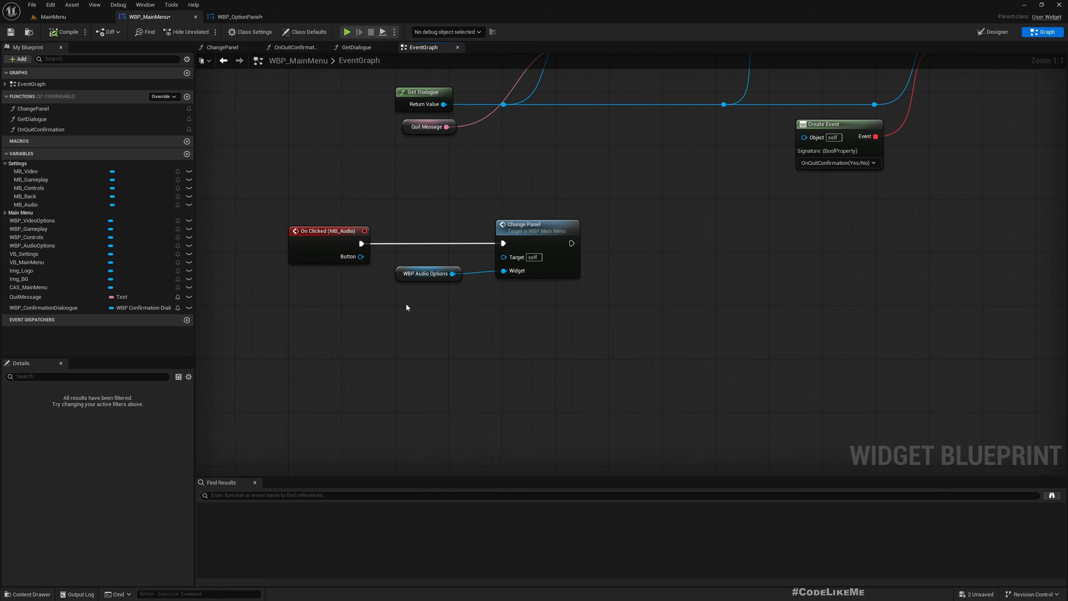
- Add an On Clicked event for the MB_Video button to the event graph
{"action": "left_click", "coordinate": [26, 172]}
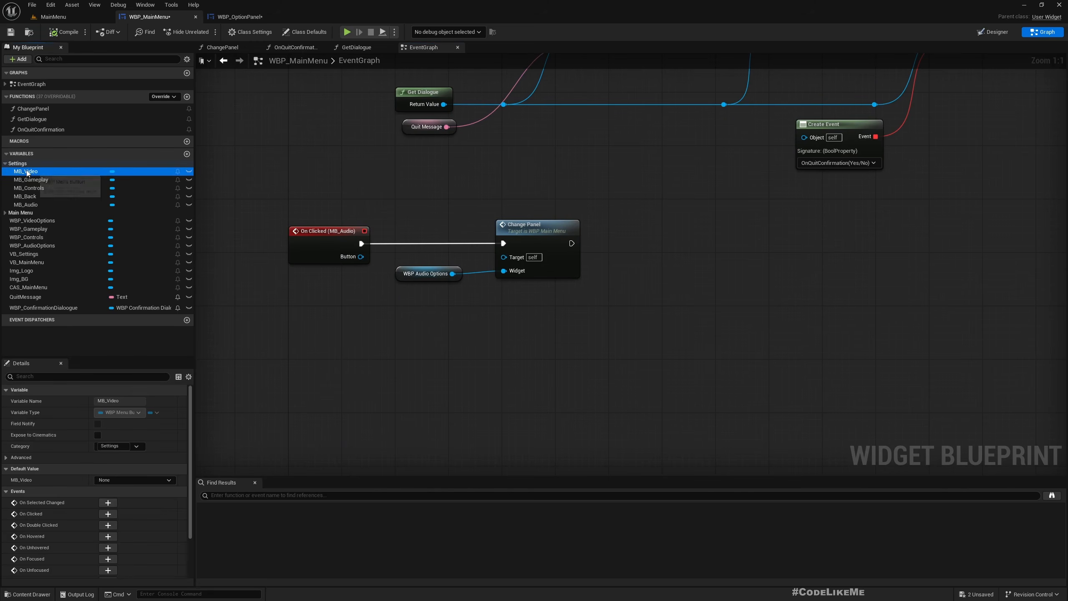
{"action": "left_click", "coordinate": [108, 513]}
{"action": "scroll", "coordinate": [434, 420], "scroll_direction": "down", "scroll_amount": 3}
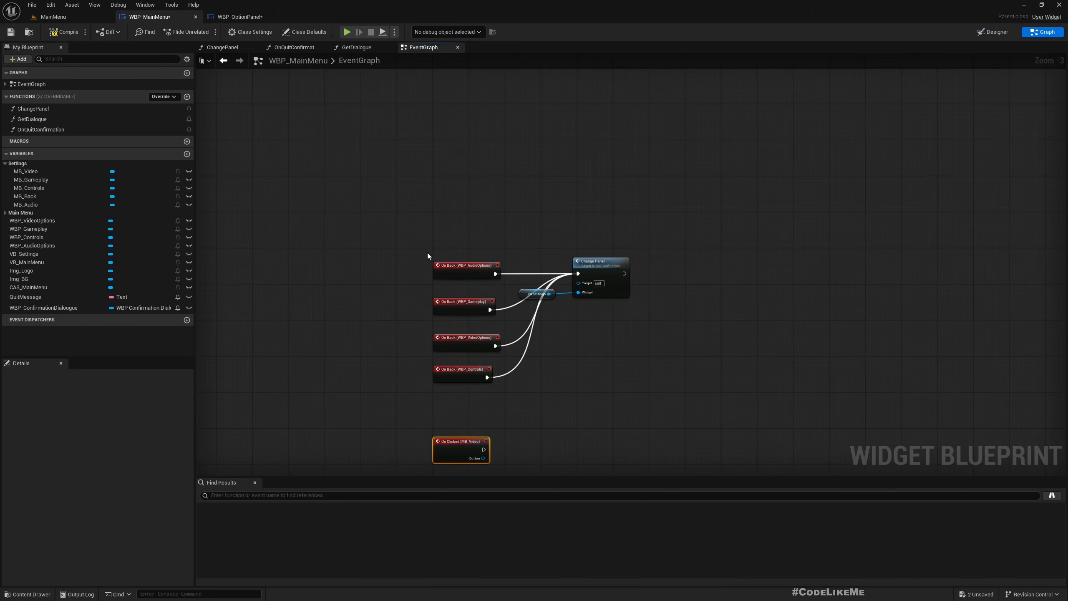
{"action": "scroll", "coordinate": [449, 264], "scroll_direction": "down", "scroll_amount": 4}
{"action": "scroll", "coordinate": [450, 264], "scroll_direction": "up", "scroll_amount": 4}
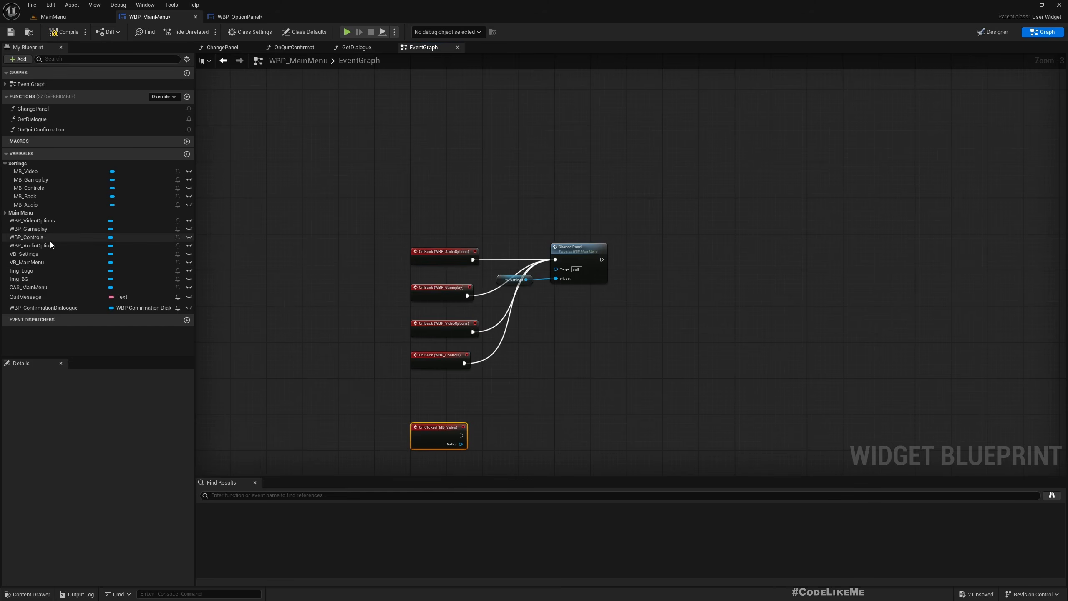
- Add On Clicked events for the MB_Gameplay and MB_Controls buttons to the event graph
{"action": "left_click", "coordinate": [30, 230]}
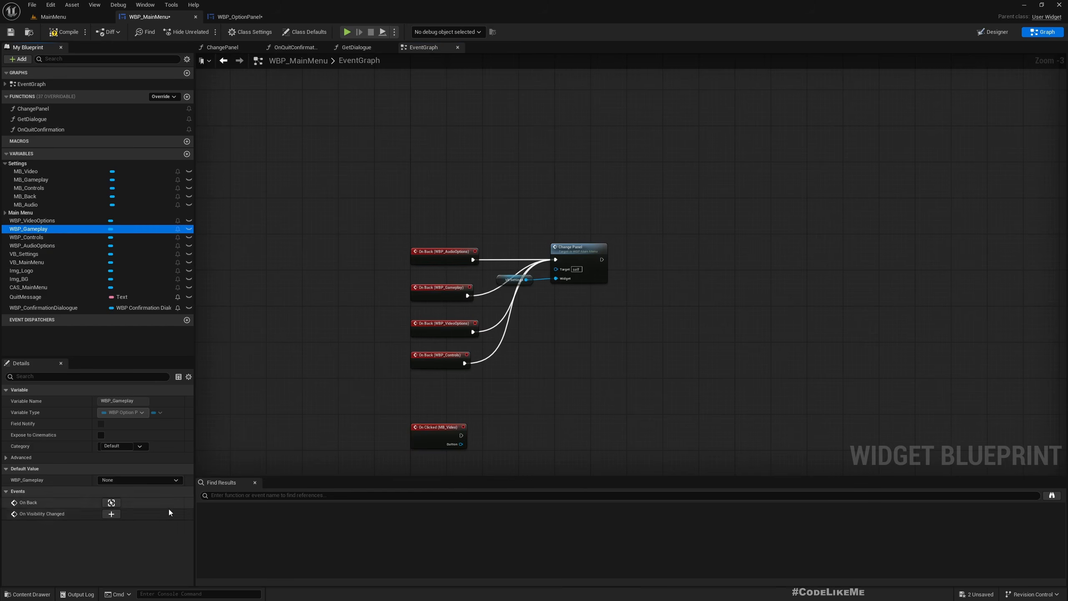
{"action": "left_click", "coordinate": [43, 238]}
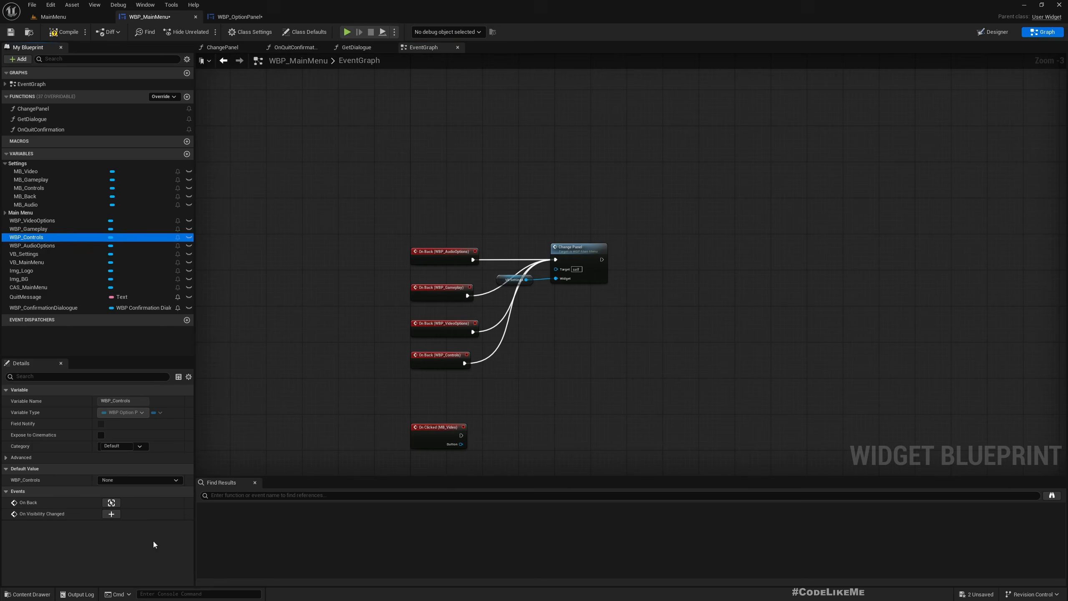
{"action": "left_click", "coordinate": [30, 181]}
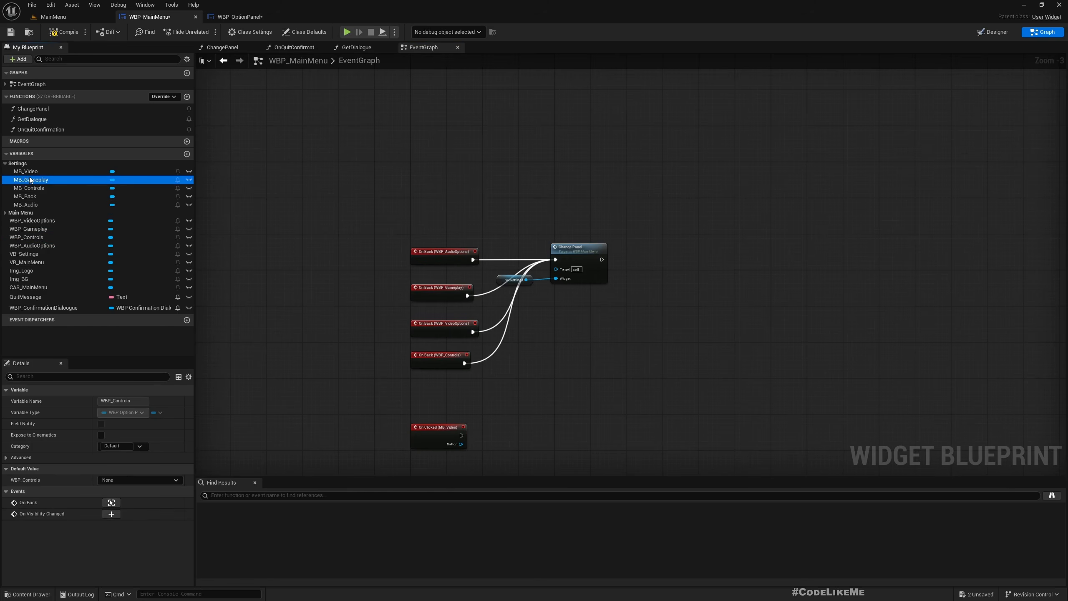
{"action": "left_click", "coordinate": [112, 508]}
{"action": "left_click", "coordinate": [37, 188]}
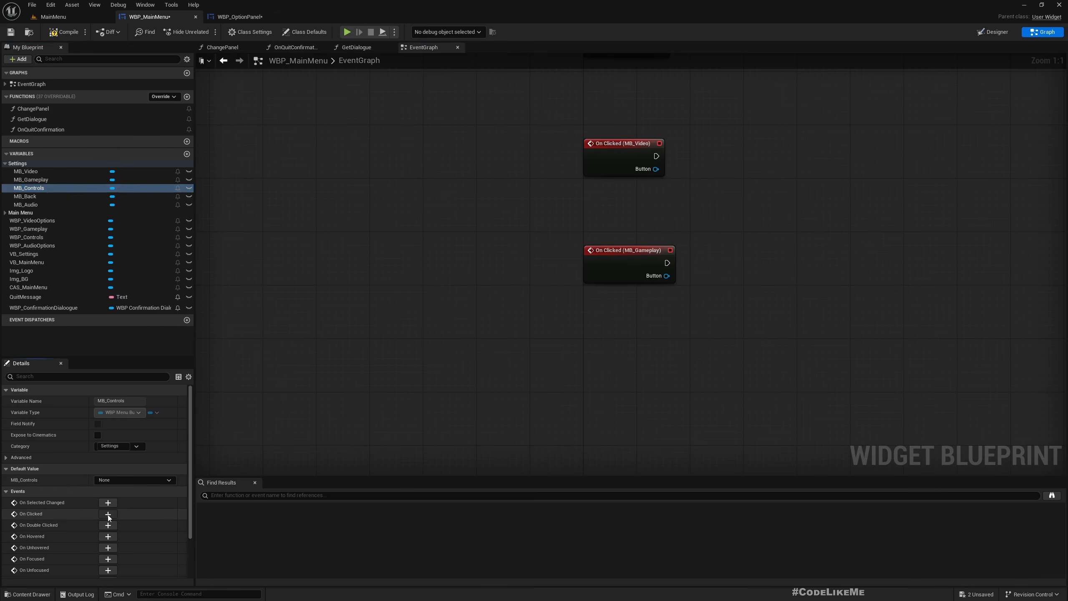
{"action": "left_click", "coordinate": [108, 515]}
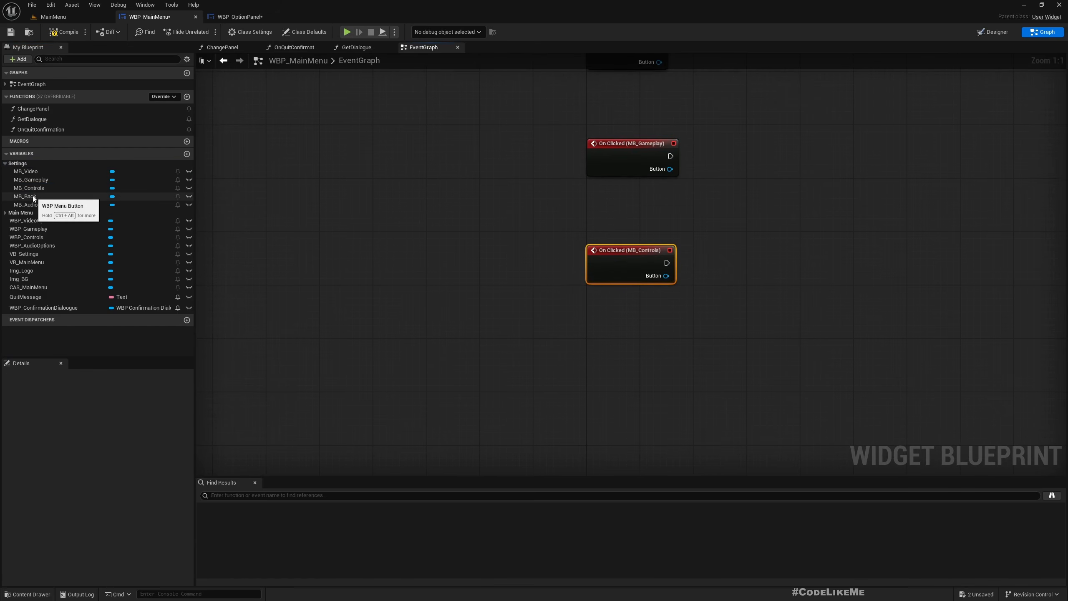
{"action": "left_click", "coordinate": [35, 172]}
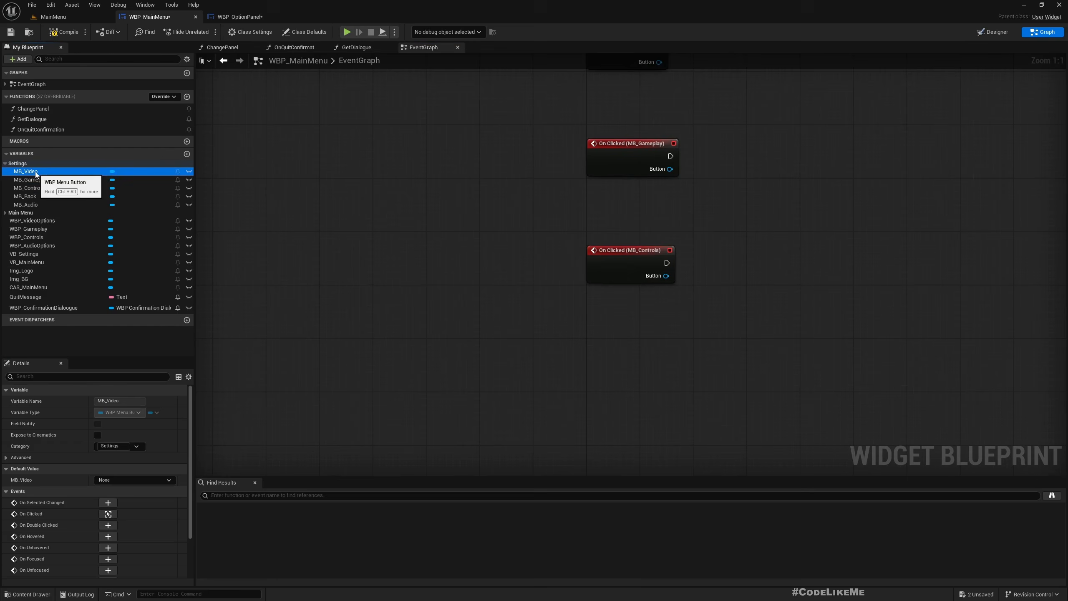
{"action": "left_click", "coordinate": [29, 187]}
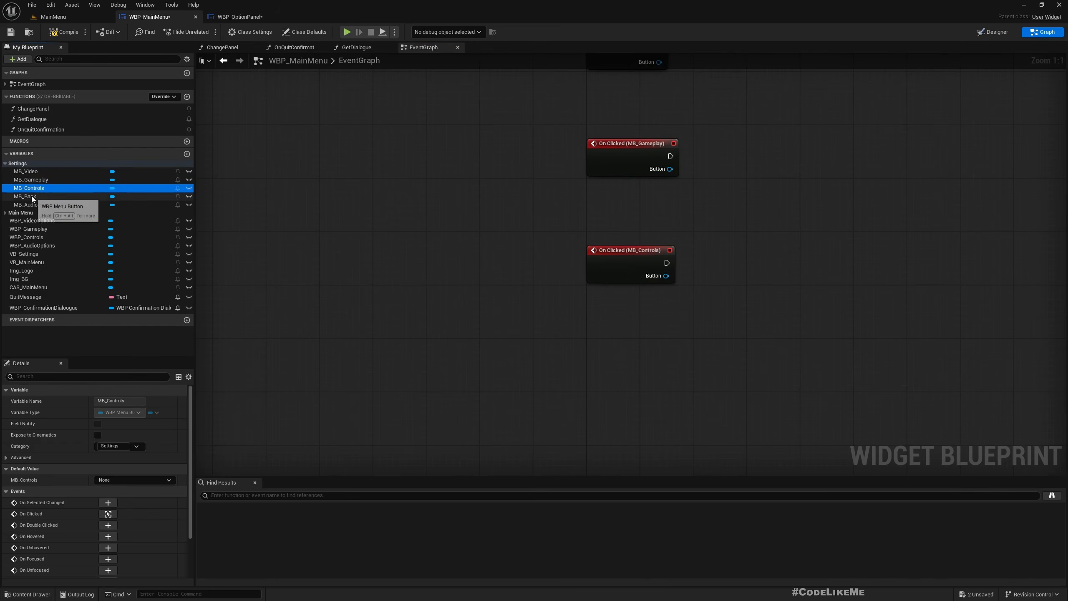
{"action": "left_click", "coordinate": [32, 197]}
- Move the video, gameplay and controls On Clicked events together into the space between the MB_Audio click event and the On Back events
{"action": "scroll", "coordinate": [425, 422], "scroll_direction": "down", "scroll_amount": 4}
{"action": "scroll", "coordinate": [469, 420], "scroll_direction": "down", "scroll_amount": 3}
{"action": "right_click_drag", "start_coordinate": [439, 437], "coordinate": [328, 374]}
{"action": "scroll", "coordinate": [365, 403], "scroll_direction": "up", "scroll_amount": 2}
{"action": "left_click_drag", "start_coordinate": [360, 453], "coordinate": [359, 449]}
{"action": "left_click_drag", "start_coordinate": [327, 360], "coordinate": [329, 155]}
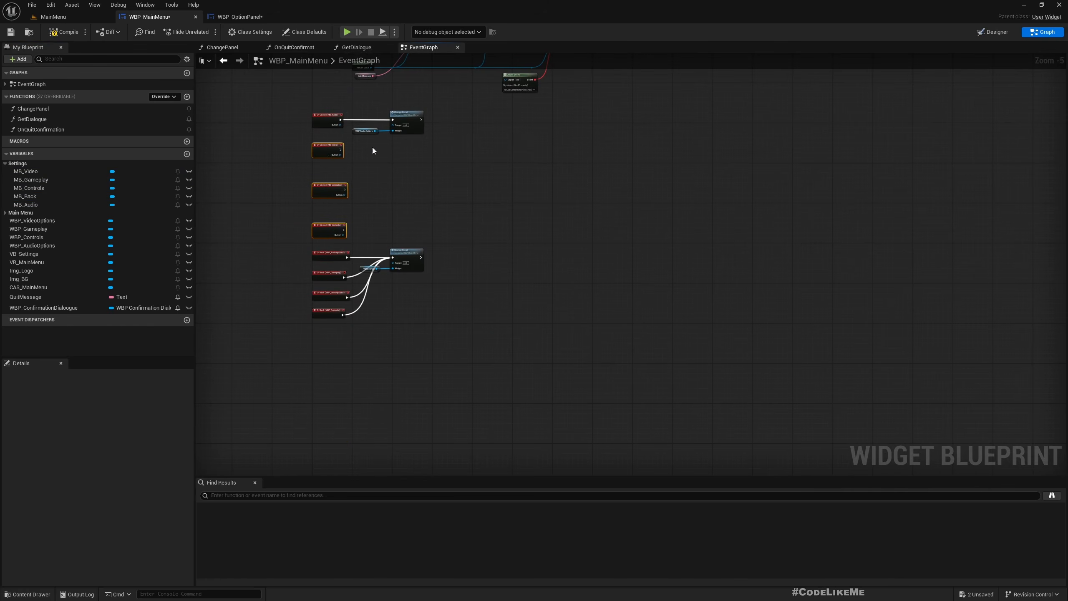
- Paste a Change Panel node beside the MB_Video click event, connect it, and feed WBP_VideoOptions into its Widget input
{"action": "scroll", "coordinate": [350, 154], "scroll_direction": "up", "scroll_amount": 5}
{"action": "right_click_drag", "start_coordinate": [348, 298], "coordinate": [462, 273]}
{"action": "left_click", "coordinate": [540, 159]}
{"action": "key", "text": "ctrl+v"}
{"action": "left_click_drag", "start_coordinate": [362, 252], "coordinate": [542, 241]}
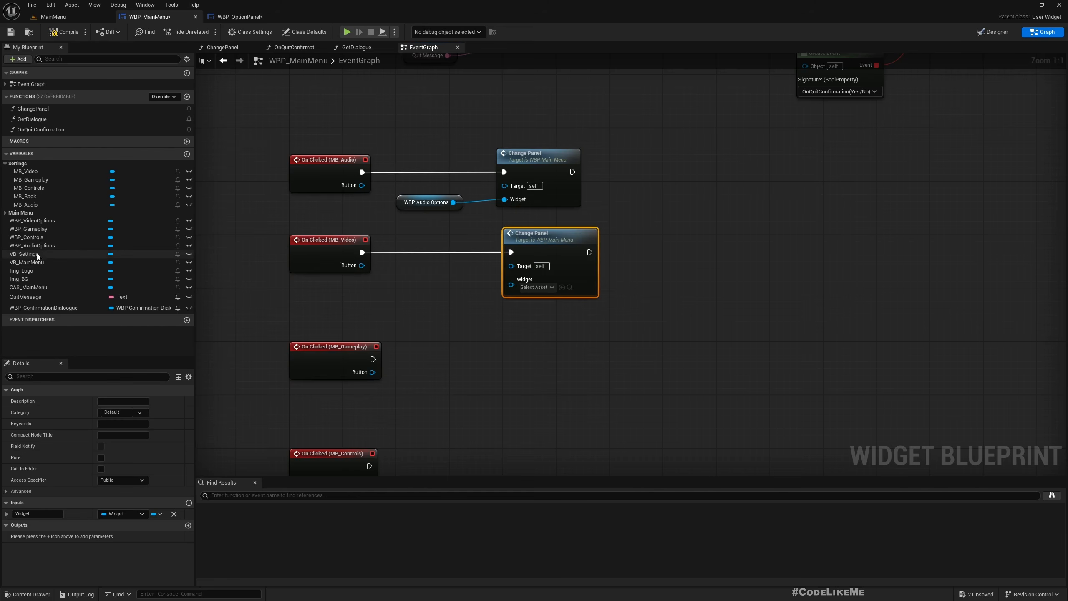
{"action": "left_click_drag", "start_coordinate": [24, 222], "coordinate": [183, 291]}
{"action": "left_click_drag", "start_coordinate": [409, 324], "coordinate": [516, 288]}
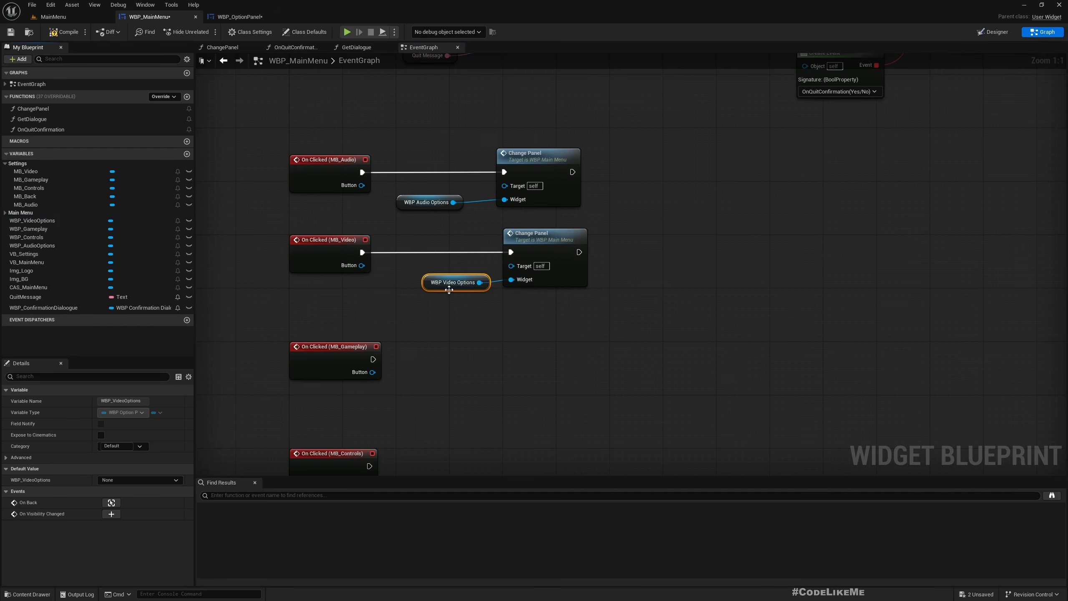
- Duplicate the Change Panel node twice, placing one copy beside the MB_Gameplay click event and one beside the MB_Controls click event
{"action": "left_click", "coordinate": [554, 251]}
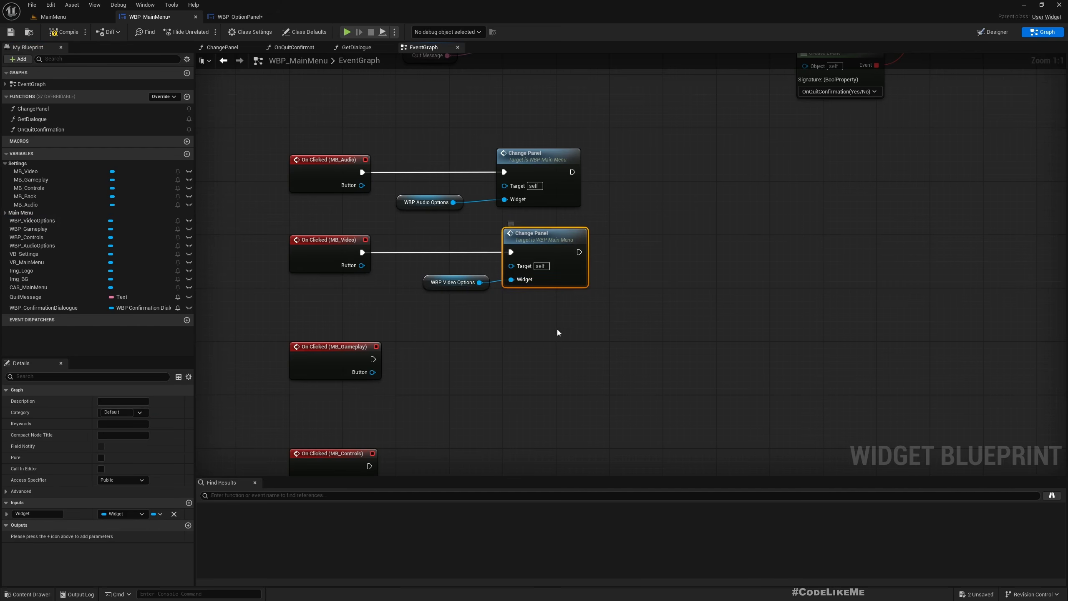
{"action": "right_click_drag", "start_coordinate": [563, 326], "coordinate": [543, 274]}
{"action": "key", "text": "ctrl+d"}
{"action": "left_click_drag", "start_coordinate": [569, 313], "coordinate": [543, 306]}
{"action": "key", "text": "ctrl+d"}
{"action": "left_click_drag", "start_coordinate": [581, 387], "coordinate": [541, 401]}
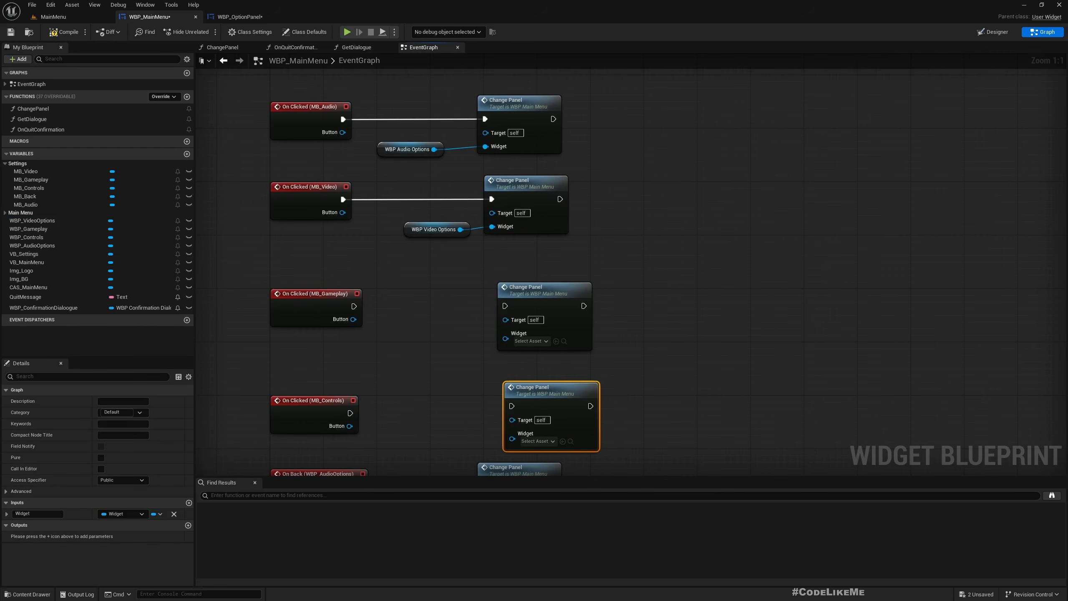
- Connect the MB_Gameplay and MB_Controls click events to their Change Panel nodes, with WBP_Gameplay and WBP_Controls as the respective Widget inputs
{"action": "left_click_drag", "start_coordinate": [44, 229], "coordinate": [380, 372]}
{"action": "left_click_drag", "start_coordinate": [502, 348], "coordinate": [354, 306]}
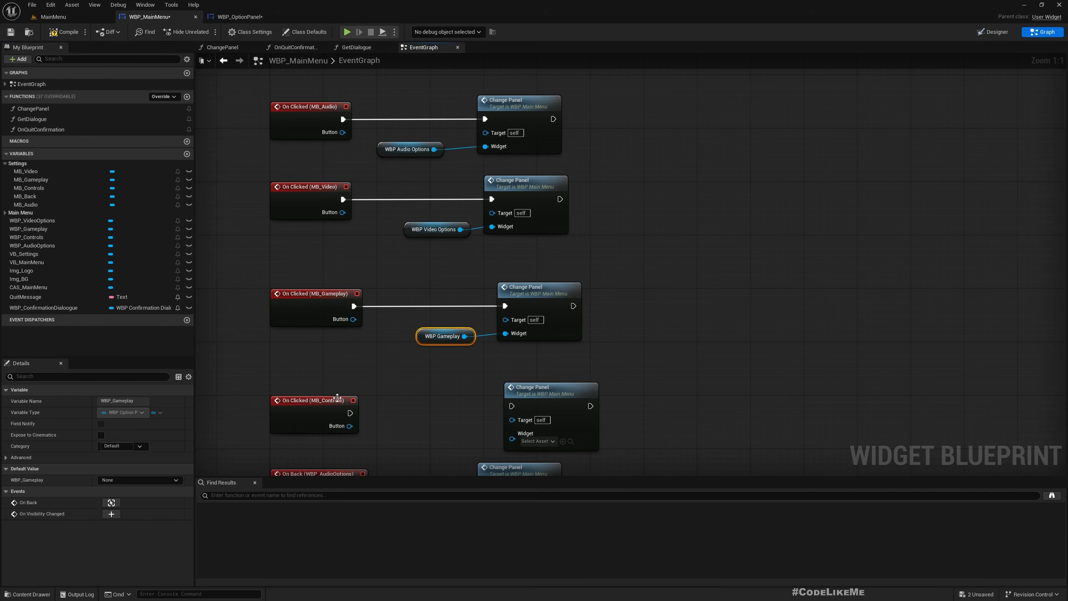
{"action": "left_click", "coordinate": [38, 188]}
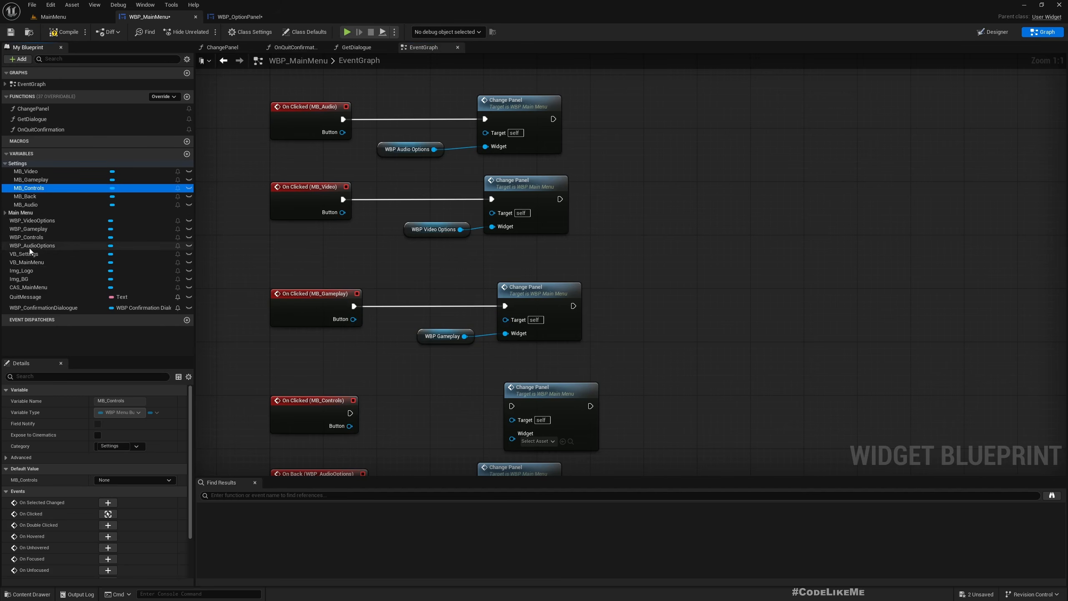
{"action": "left_click_drag", "start_coordinate": [26, 237], "coordinate": [350, 413], "text": "ctrl"}
- Left-align the four option panel variable nodes and right-align the four Change Panel nodes belonging to the click events
{"action": "scroll", "coordinate": [409, 372], "scroll_direction": "down", "scroll_amount": 2}
{"action": "right_click_drag", "start_coordinate": [408, 373], "coordinate": [359, 308]}
{"action": "scroll", "coordinate": [362, 270], "scroll_direction": "down", "scroll_amount": 1}
{"action": "left_click_drag", "start_coordinate": [269, 143], "coordinate": [473, 323]}
{"action": "left_click_drag", "start_coordinate": [504, 372], "coordinate": [499, 366]}
{"action": "right_click_drag", "start_coordinate": [548, 353], "coordinate": [341, 184]}
{"action": "left_click_drag", "start_coordinate": [333, 142], "coordinate": [399, 324]}
{"action": "key", "text": "shift+a"}
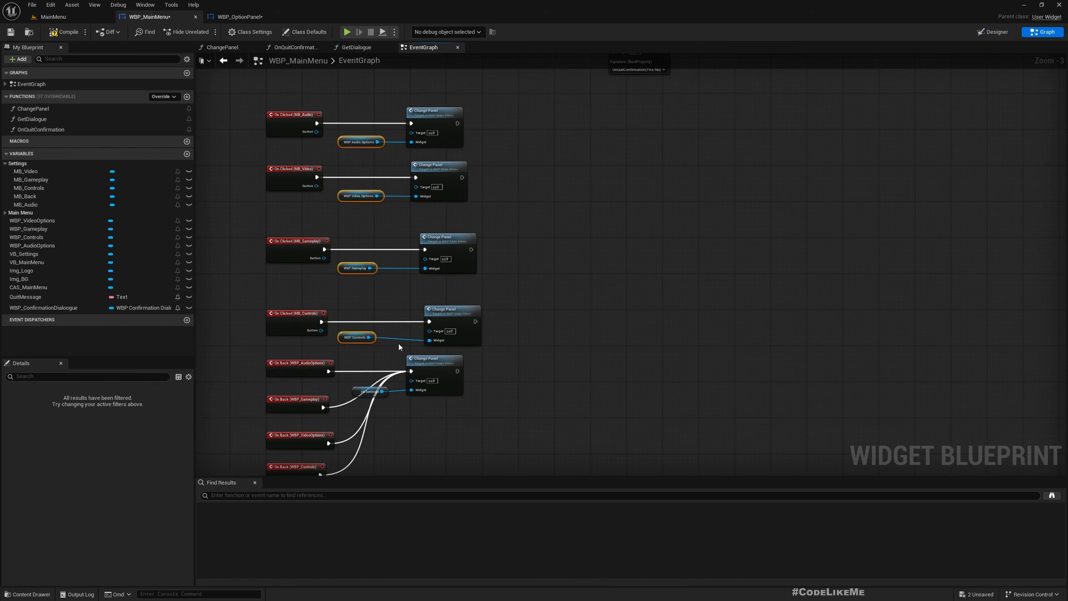
{"action": "left_click_drag", "start_coordinate": [433, 90], "coordinate": [510, 269]}
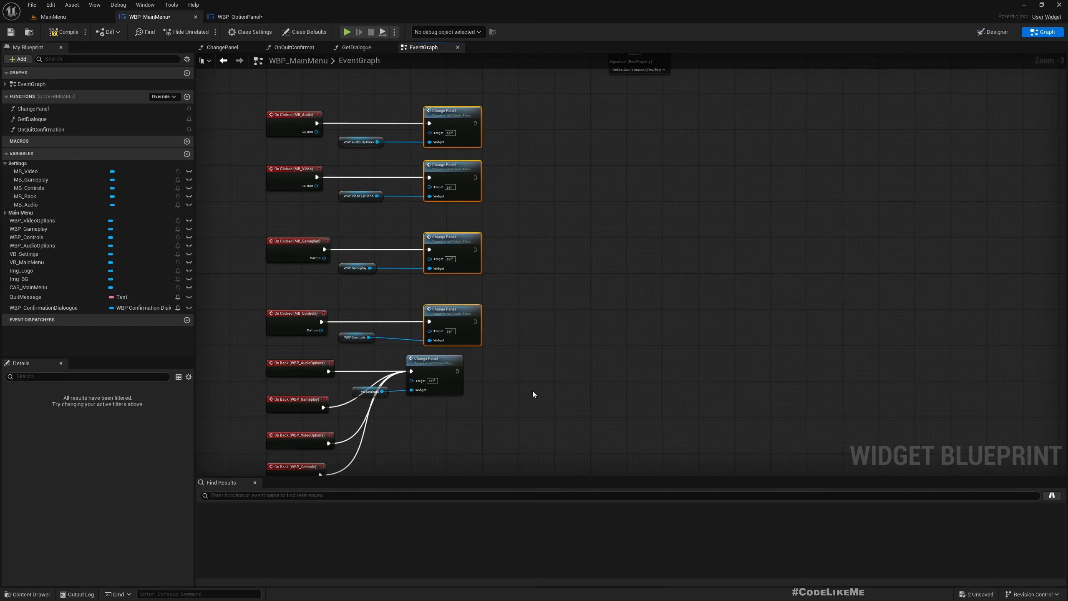
- Move the On Back group lower and align its Change Panel and VB Settings nodes with the MB_Controls nodes above
{"action": "right_click_drag", "start_coordinate": [532, 391], "coordinate": [496, 270]}
{"action": "left_click_drag", "start_coordinate": [396, 440], "coordinate": [252, 414]}
{"action": "left_click_drag", "start_coordinate": [500, 349], "coordinate": [408, 211]}
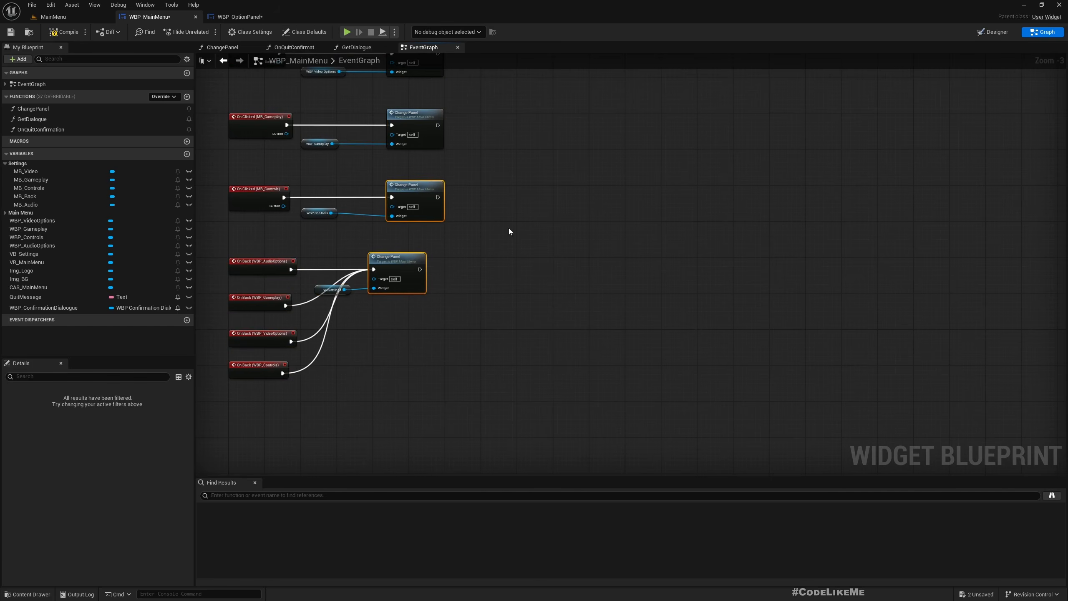
{"action": "key", "text": "shift+d"}
{"action": "left_click_drag", "start_coordinate": [352, 330], "coordinate": [327, 209]}
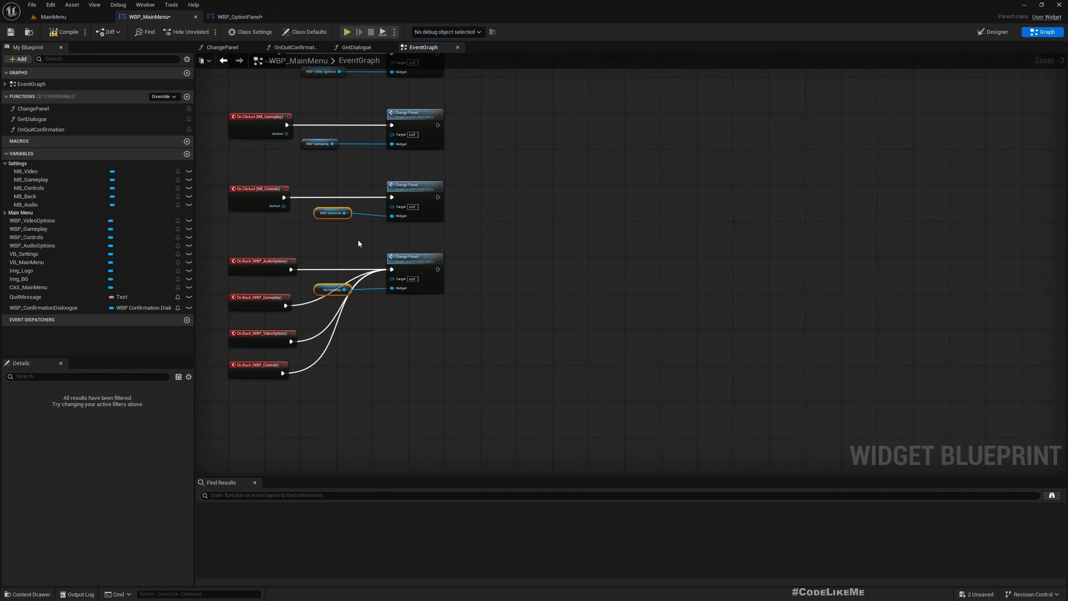
{"action": "left_click", "coordinate": [409, 339]}
- Compile and save the WBP_MainMenu blueprint, and play the MainMenu level in full screen
{"action": "left_click", "coordinate": [71, 33]}
{"action": "key", "text": "ctrl+s"}
{"action": "left_click", "coordinate": [73, 17]}
{"action": "mouse_move", "coordinate": [351, 185]}
{"action": "right_mouse_down"}
{"action": "mouse_move", "coordinate": [332, 184]}
{"action": "mouse_move", "coordinate": [350, 186]}
{"action": "right_mouse_up"}
{"action": "key", "text": "F11"}
{"action": "key", "text": "alt+p"}
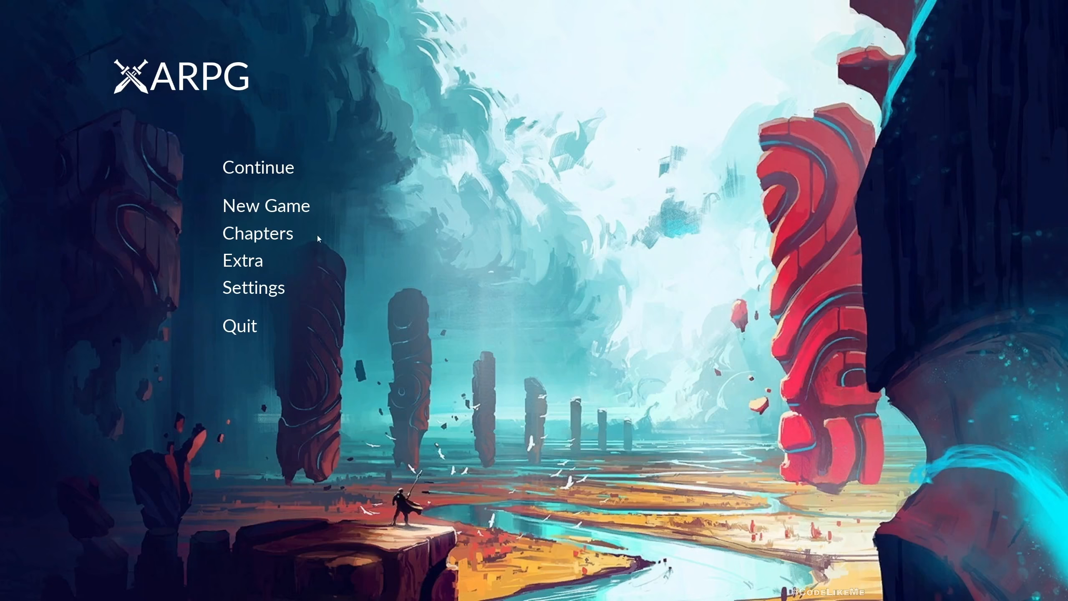
- Open Settings in the running game and test opening and leaving the Audio, Video, Controls and Gameplay panels
{"action": "left_click", "coordinate": [247, 293]}
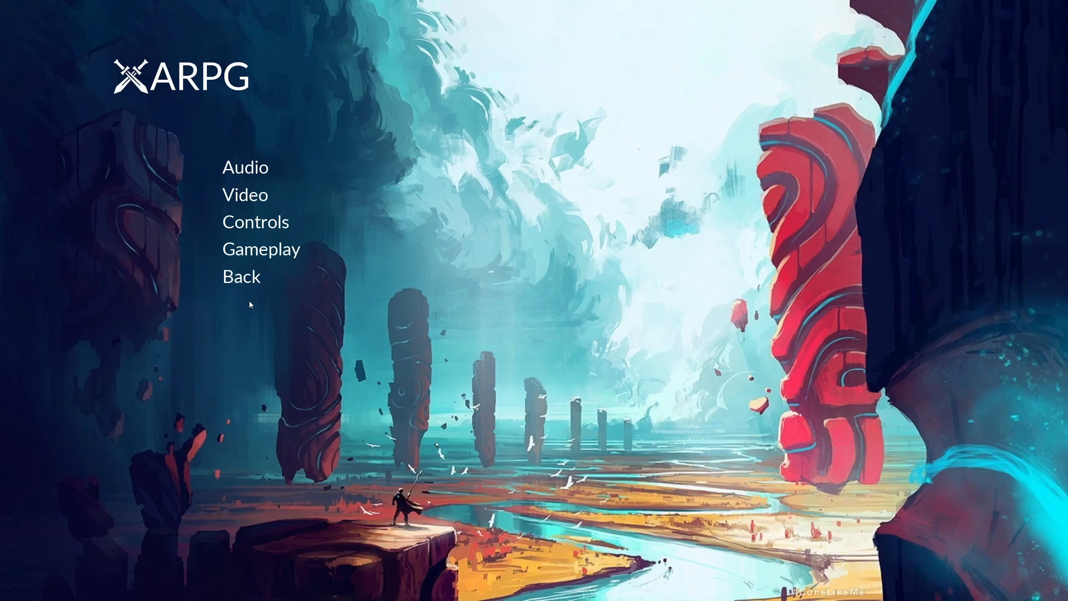
{"action": "left_click", "coordinate": [247, 177]}
{"action": "left_click", "coordinate": [366, 533]}
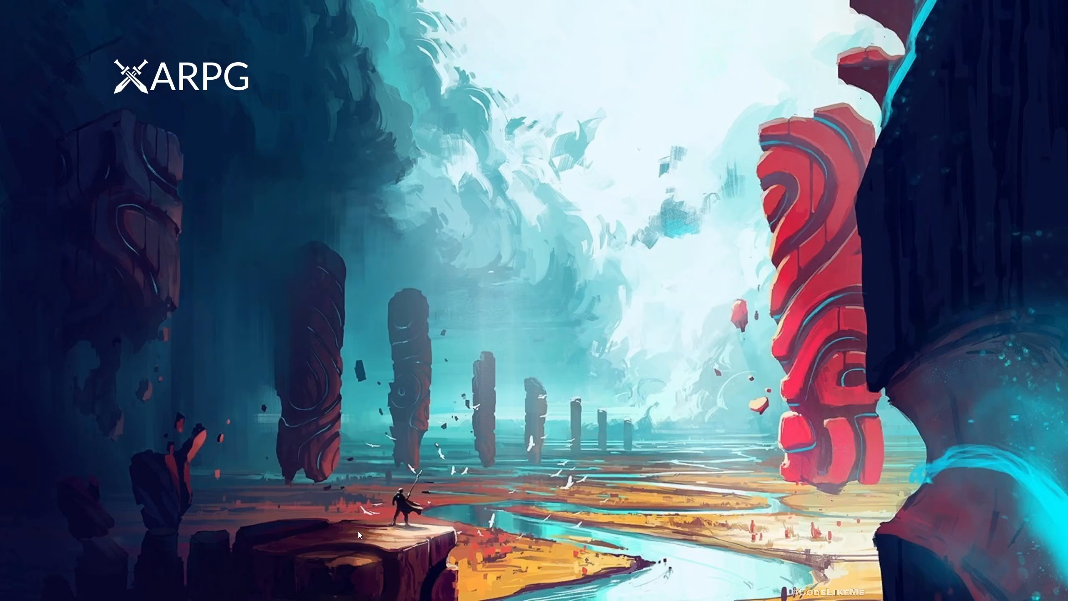
{"action": "left_click", "coordinate": [239, 205]}
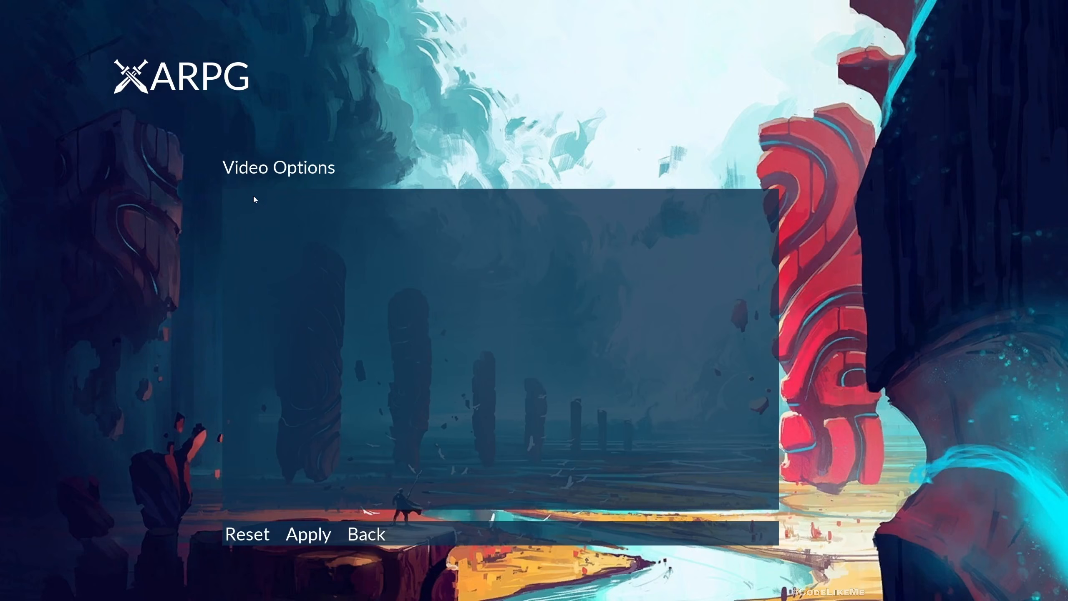
{"action": "left_click", "coordinate": [353, 538]}
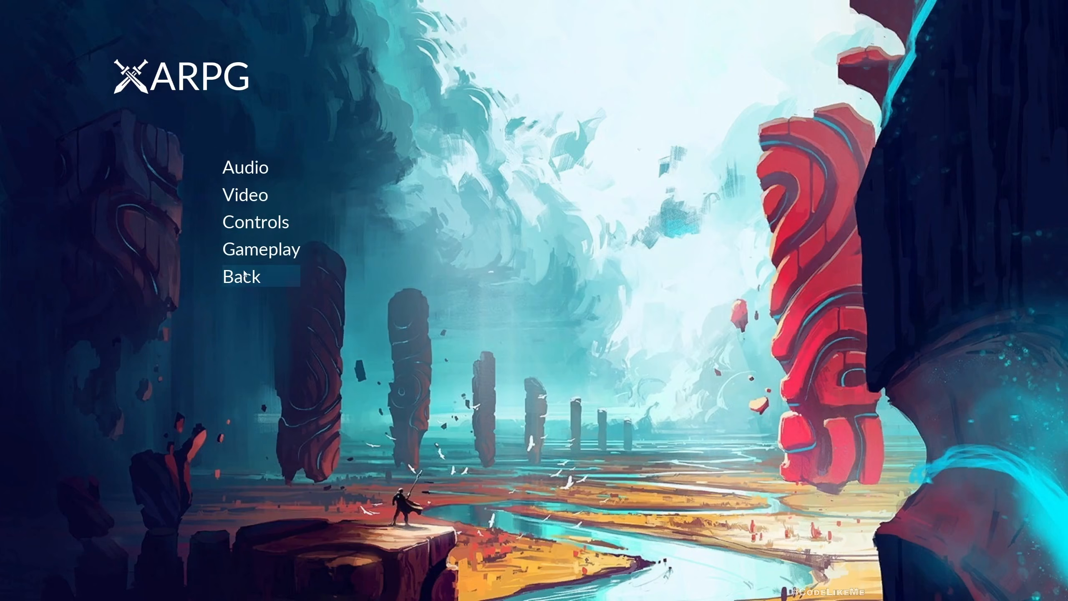
{"action": "left_click", "coordinate": [243, 220]}
{"action": "left_click", "coordinate": [361, 535]}
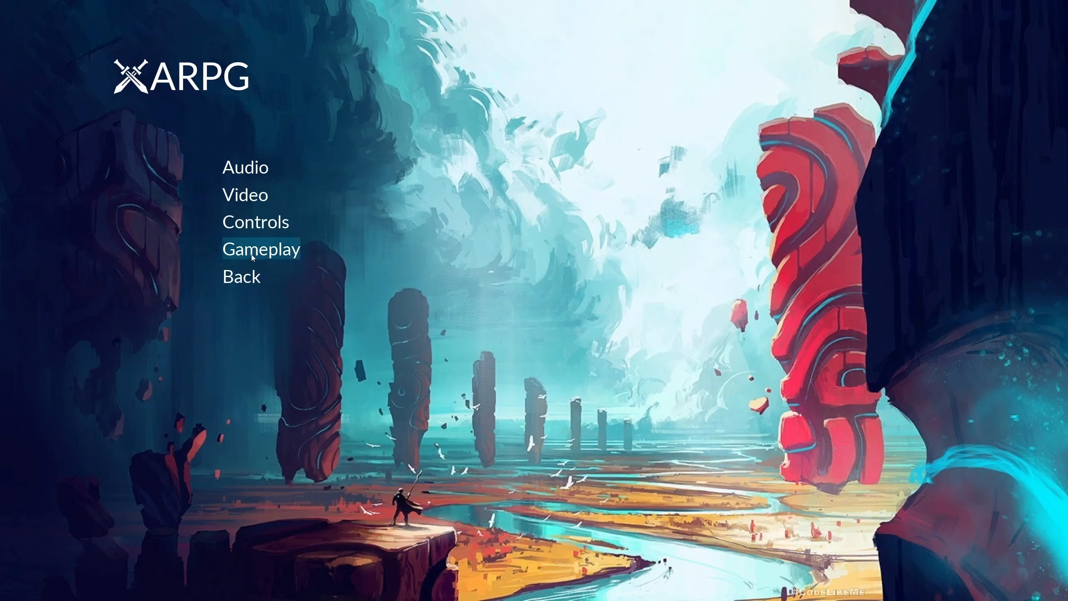
{"action": "left_click", "coordinate": [252, 253]}
{"action": "left_click", "coordinate": [365, 538]}
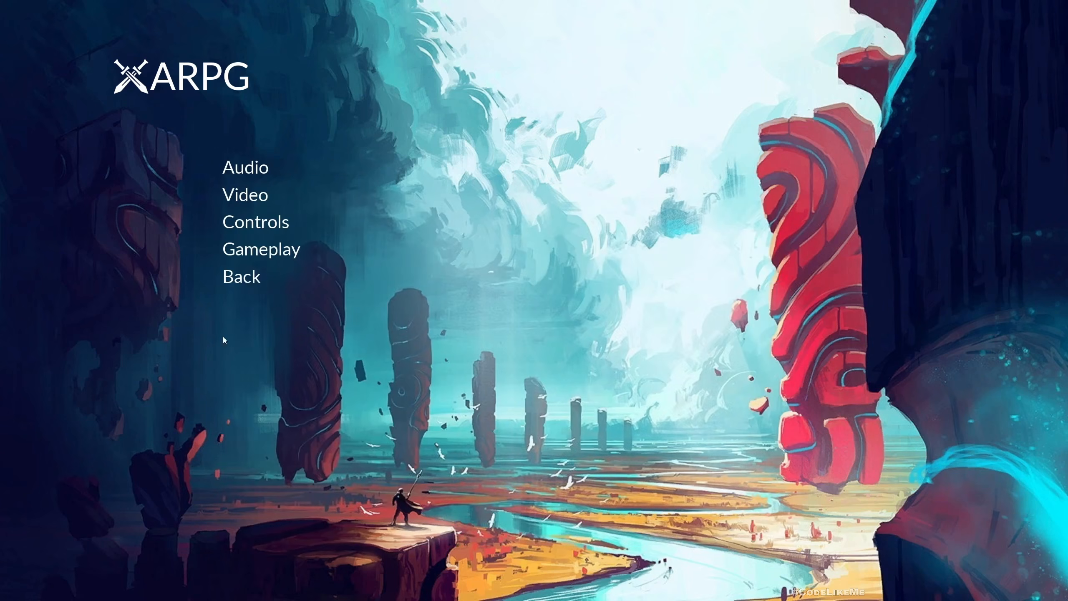
- Test returning to the main menu and reopening Settings, and end the play session
{"action": "left_click", "coordinate": [251, 278]}
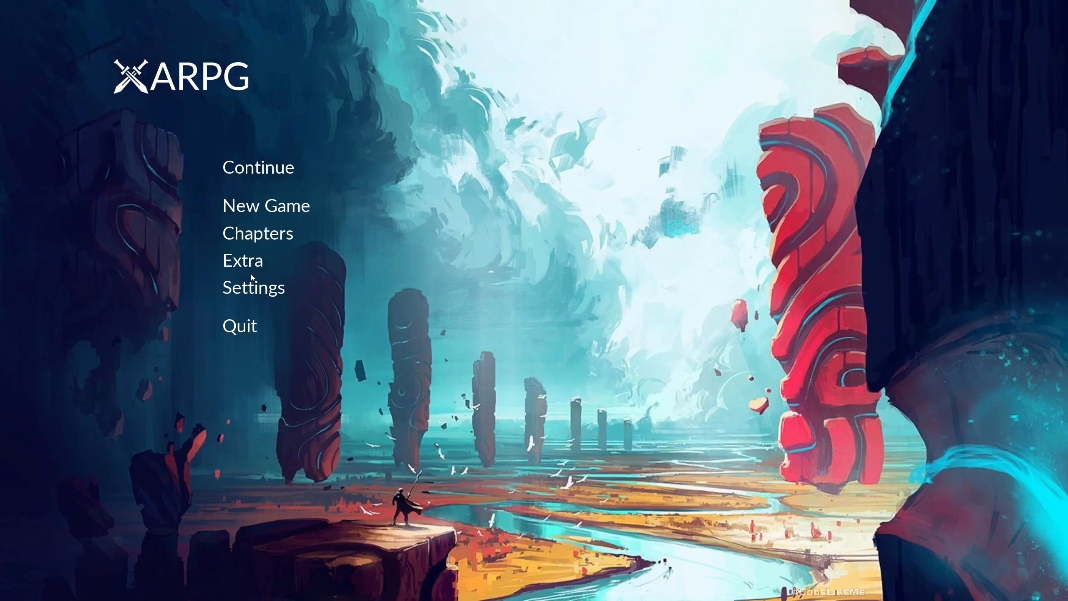
{"action": "left_click", "coordinate": [248, 282]}
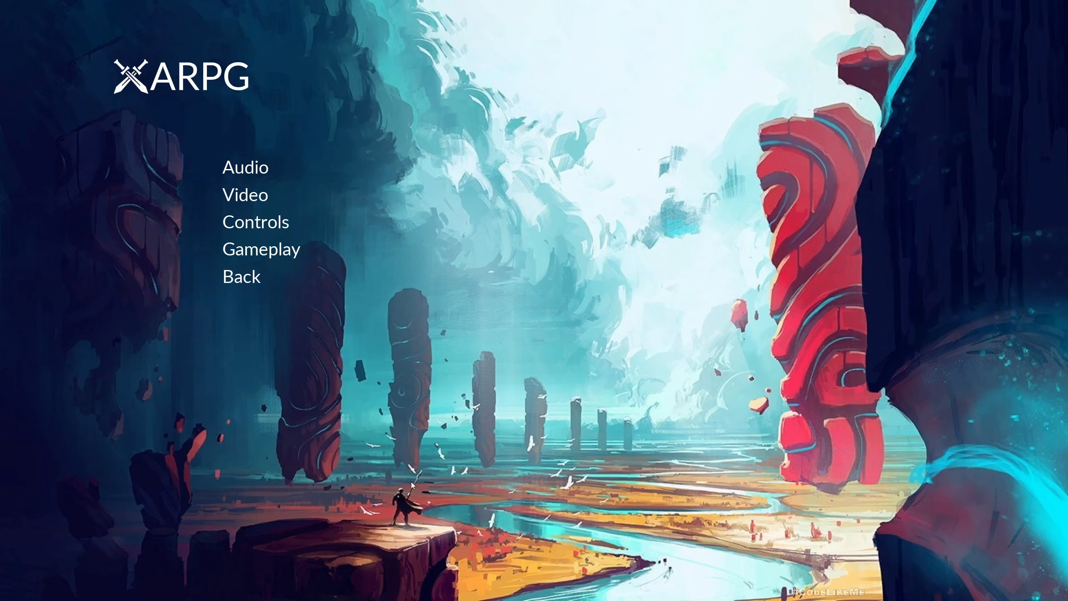
{"action": "key", "text": "Escape"}
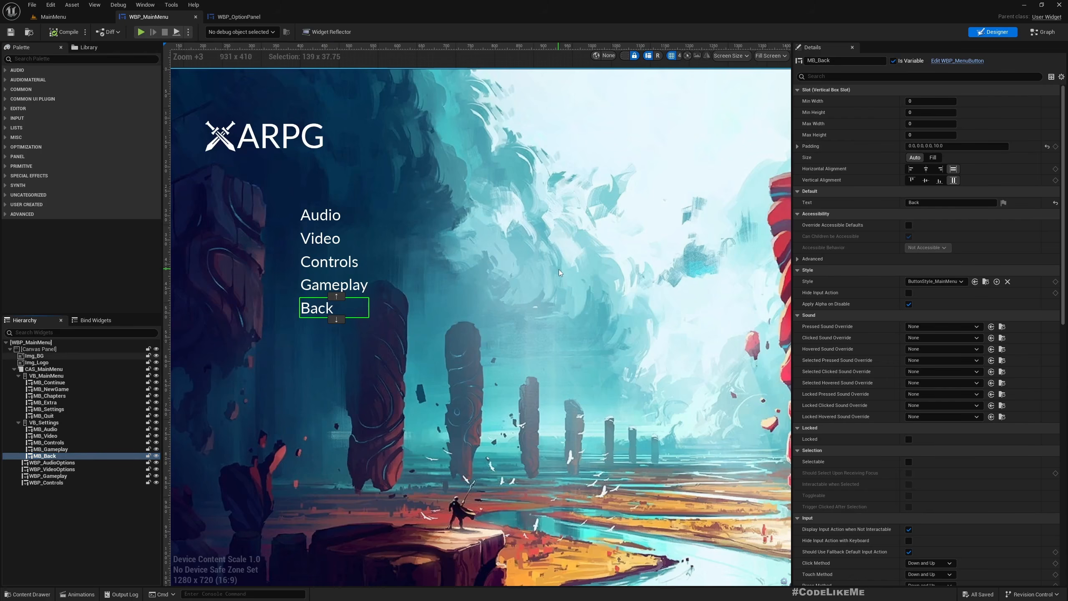
- Set the top padding of the MB_Back button to 30 and save the WBP_MainMenu widget
{"action": "left_click", "coordinate": [798, 147]}
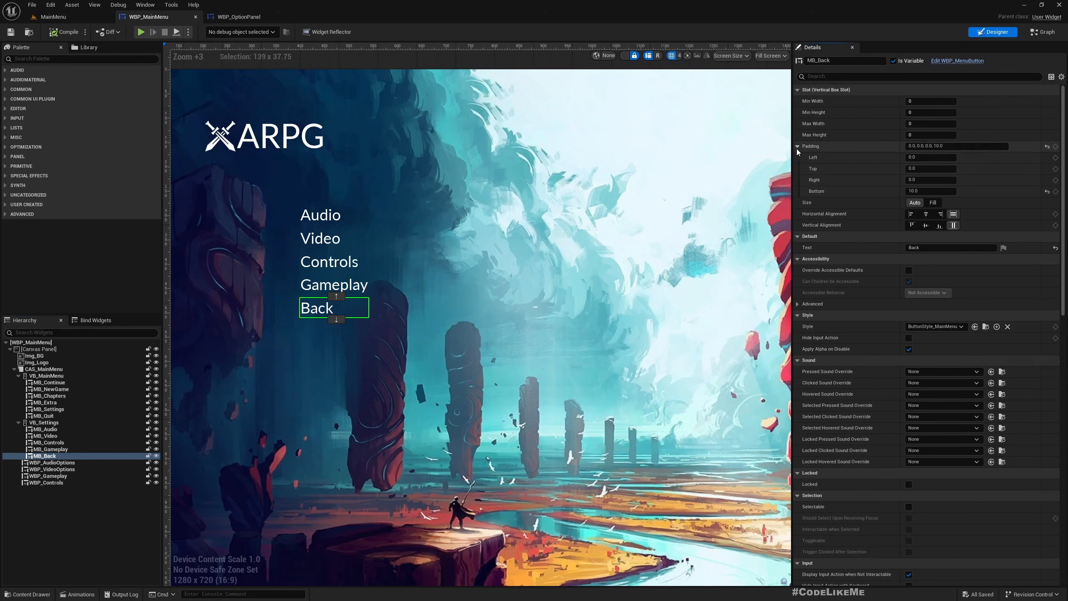
{"action": "left_click", "coordinate": [920, 168]}
{"action": "type", "text": "30"}
{"action": "key", "text": "Return"}
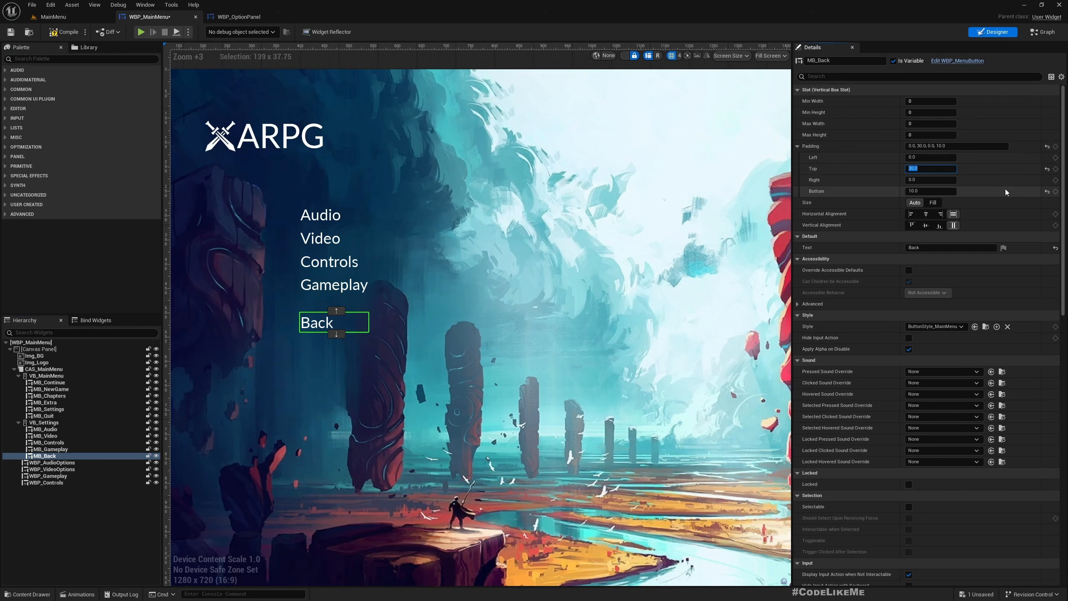
{"action": "left_click", "coordinate": [534, 344]}
{"action": "scroll", "coordinate": [379, 373], "scroll_direction": "down", "scroll_amount": 6}
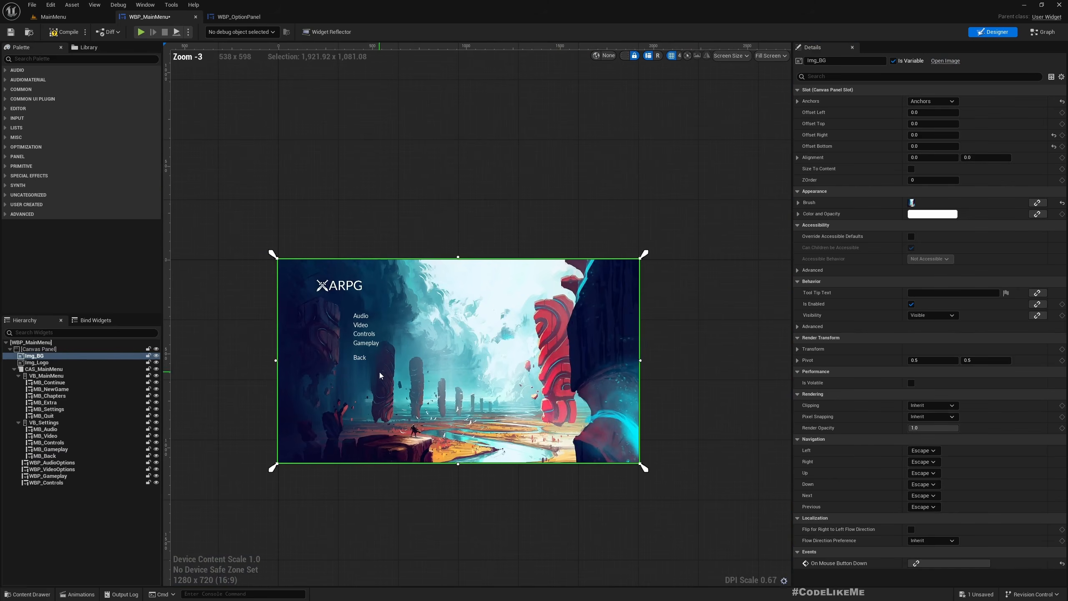
{"action": "key", "text": "ctrl+s"}
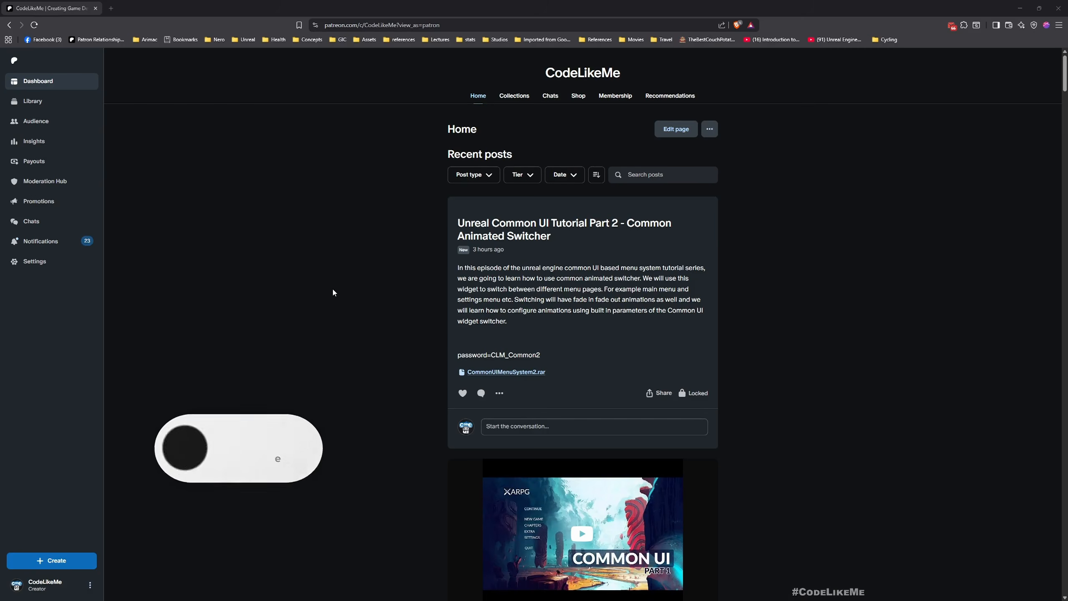
{"action": "scroll", "coordinate": [344, 319], "scroll_direction": "down", "scroll_amount": 2}
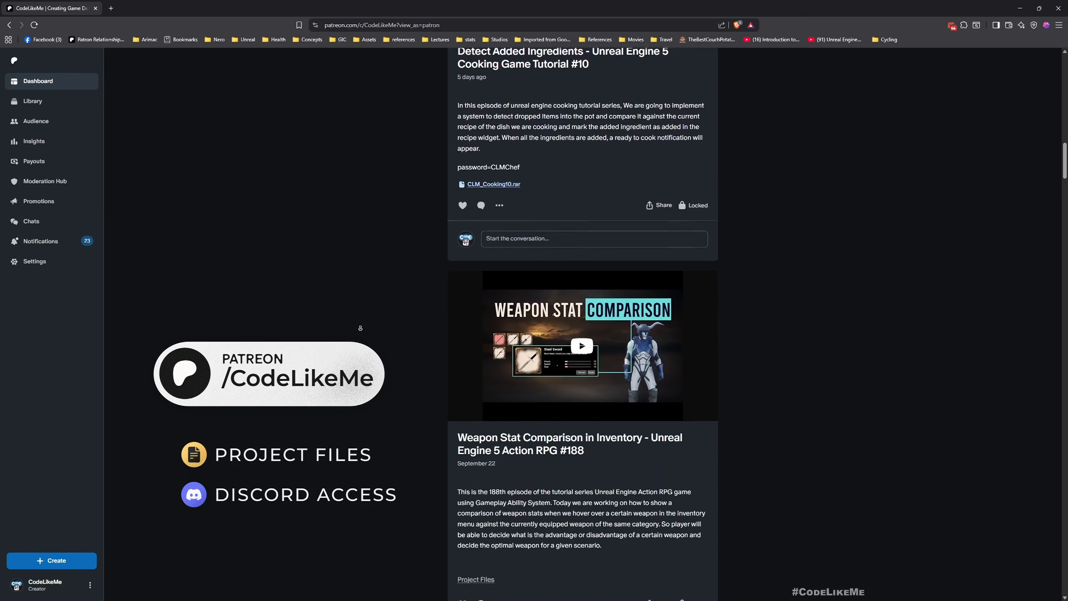
{"action": "scroll", "coordinate": [360, 328], "scroll_direction": "down", "scroll_amount": 15}
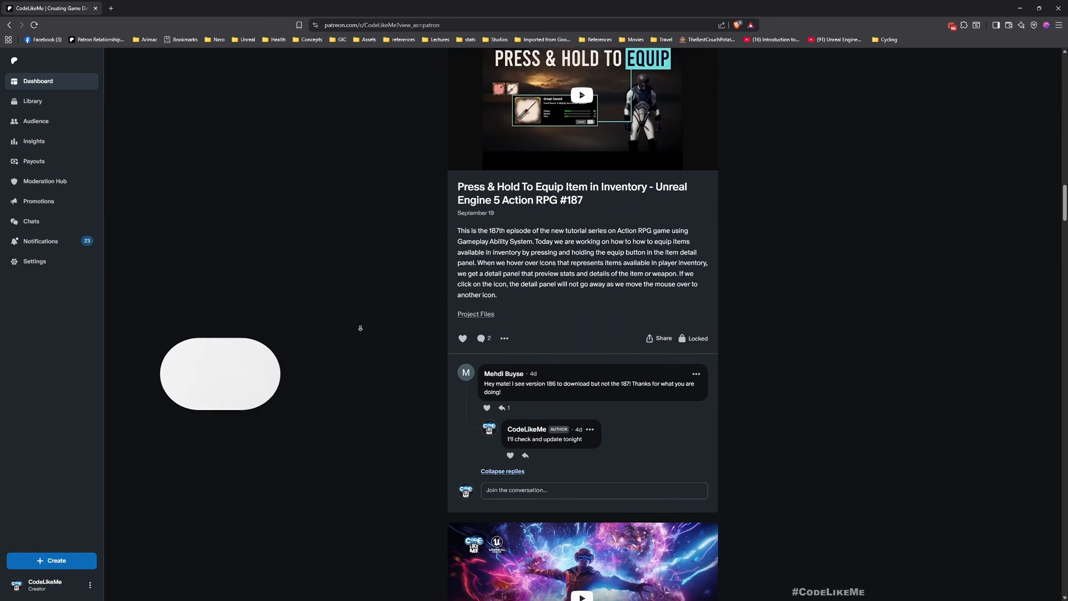
{"action": "scroll", "coordinate": [360, 328], "scroll_direction": "down", "scroll_amount": 15}
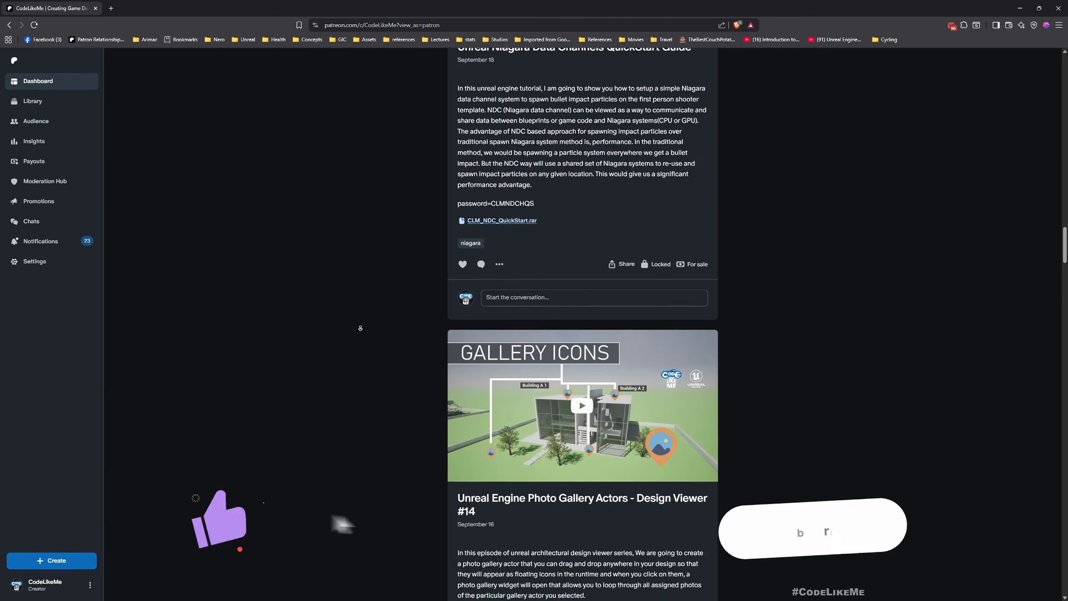
{"action": "scroll", "coordinate": [360, 328], "scroll_direction": "down", "scroll_amount": 15}
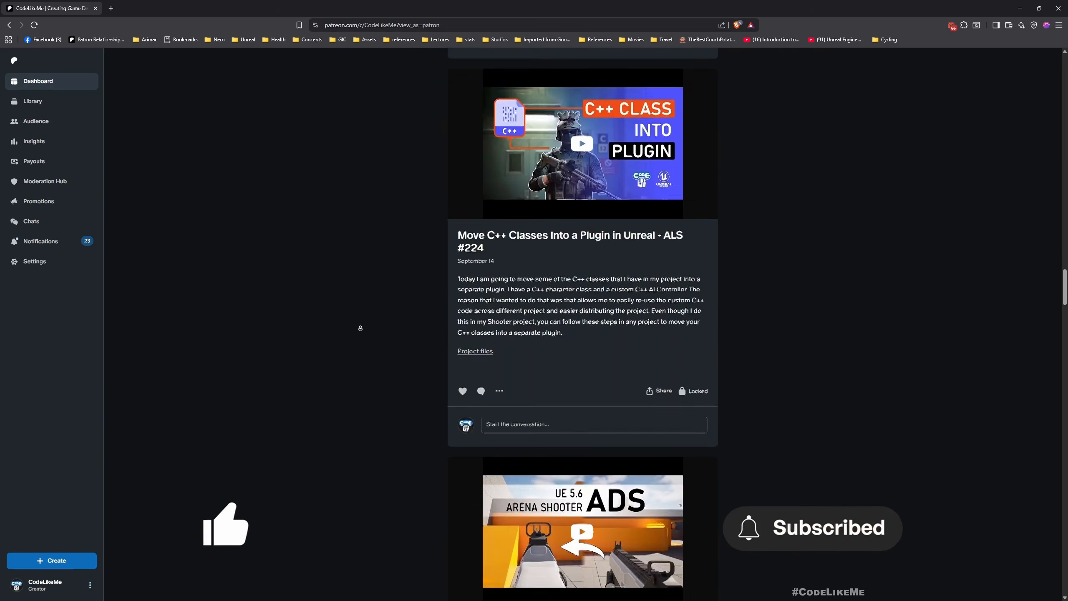
{"action": "scroll", "coordinate": [360, 328], "scroll_direction": "down", "scroll_amount": 8}
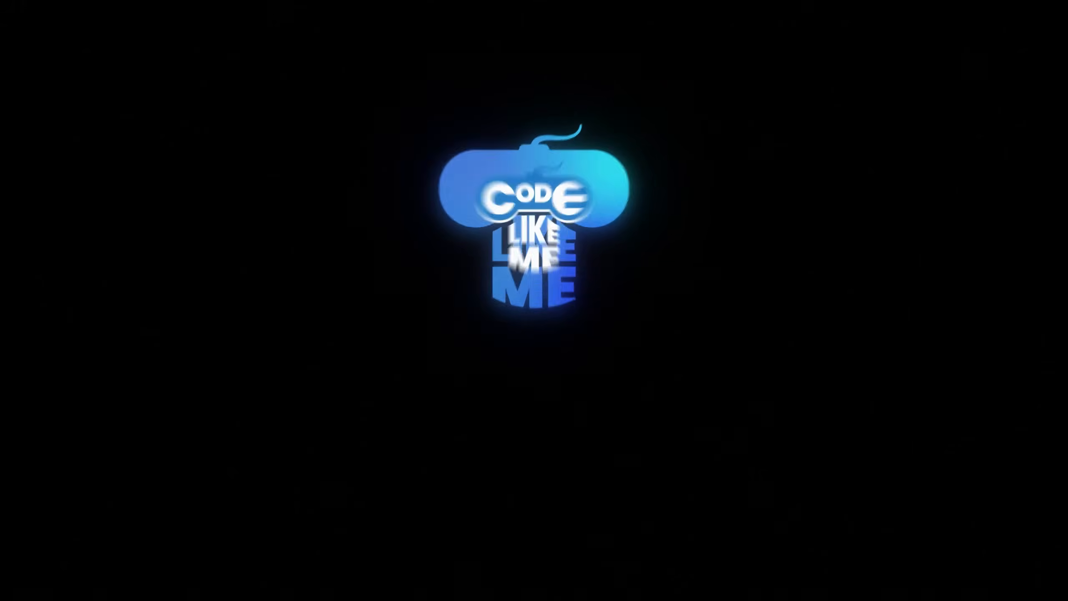